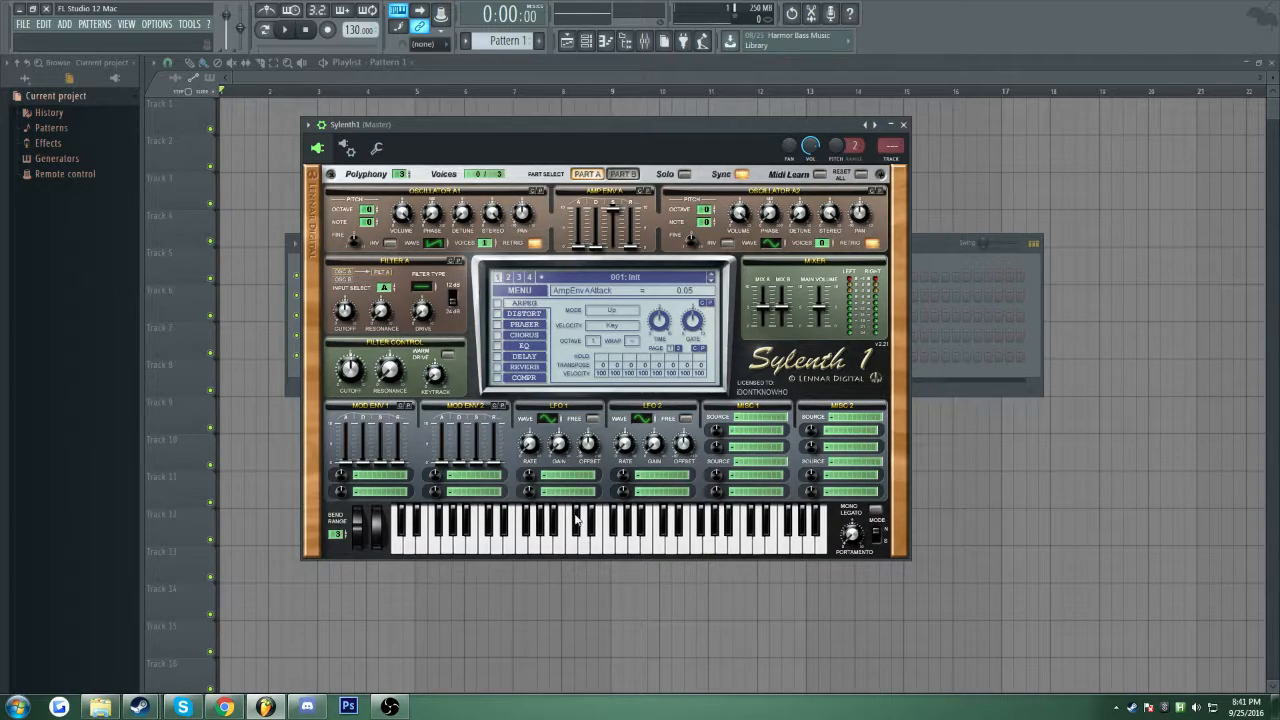
- Bring the Sylenth1 window back up from the channel rack
left_click(652, 572)
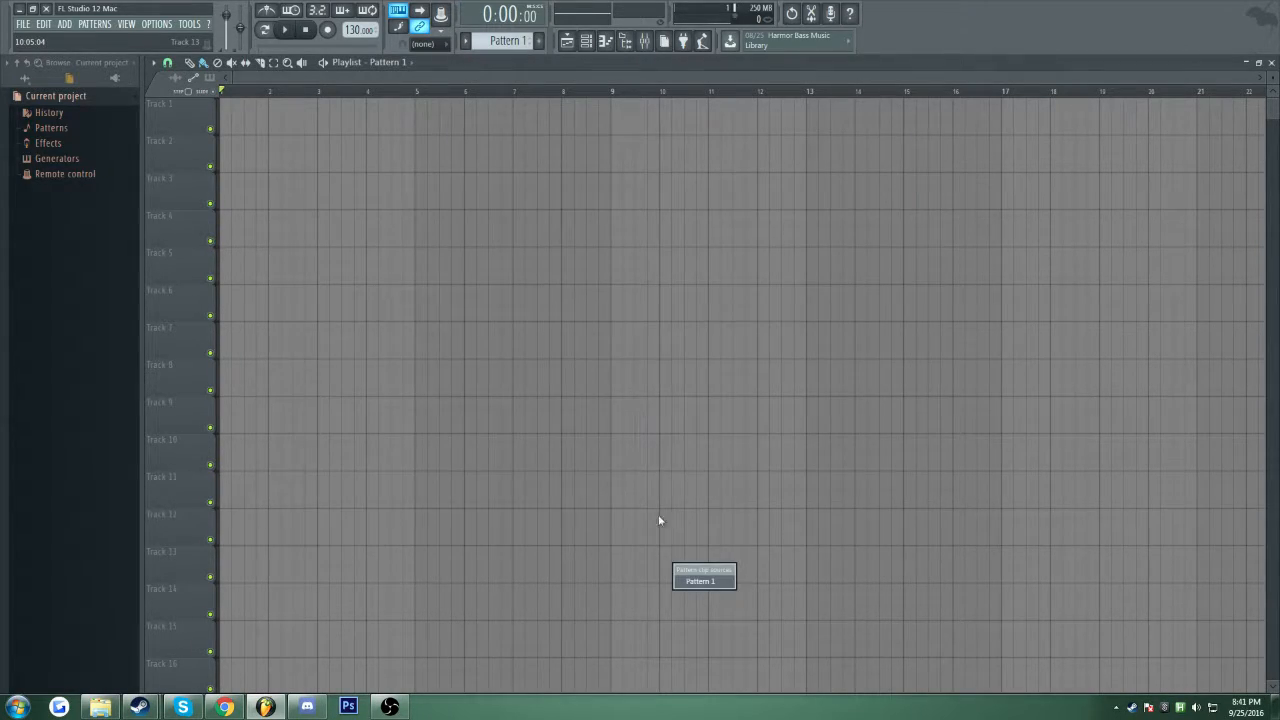
left_click(588, 47)
left_click(387, 357)
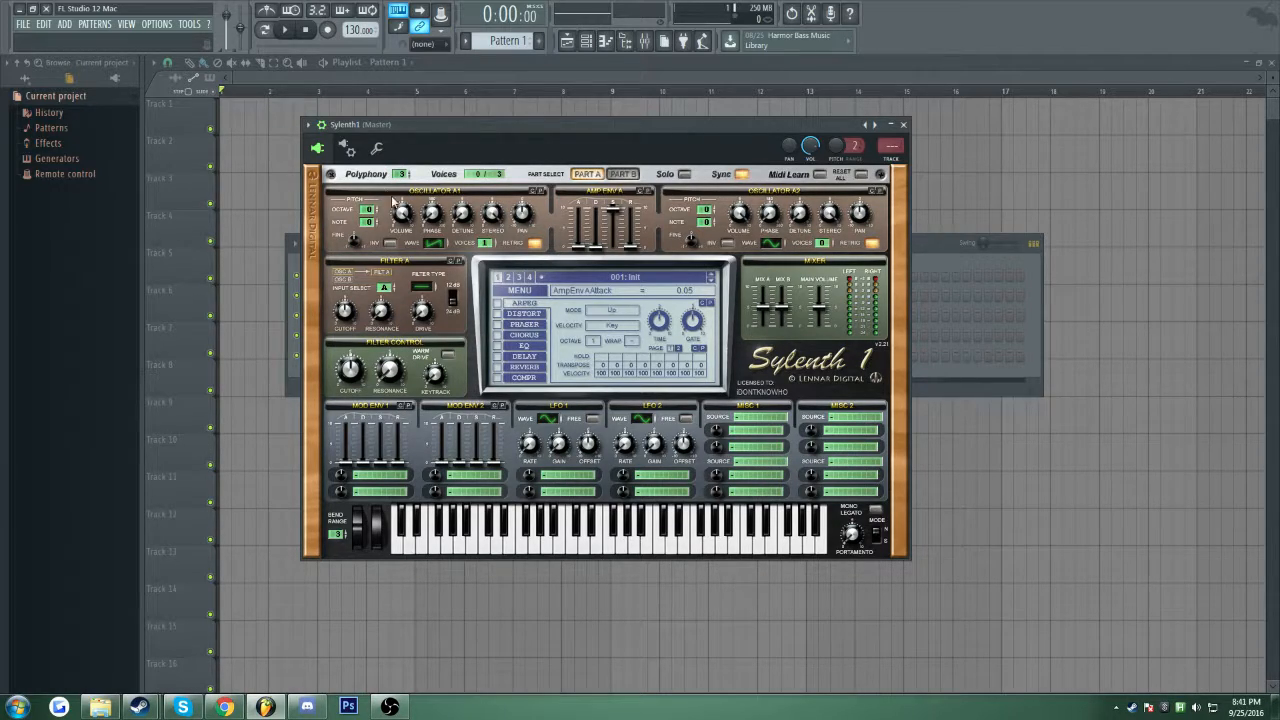
- Set Sylenth1's polyphony to 0 and move the synth window aside to reveal the channel list
left_click_drag(402, 175, 337, 531)
left_click_drag(435, 376, 517, 264)
left_click_drag(585, 126, 602, 194)
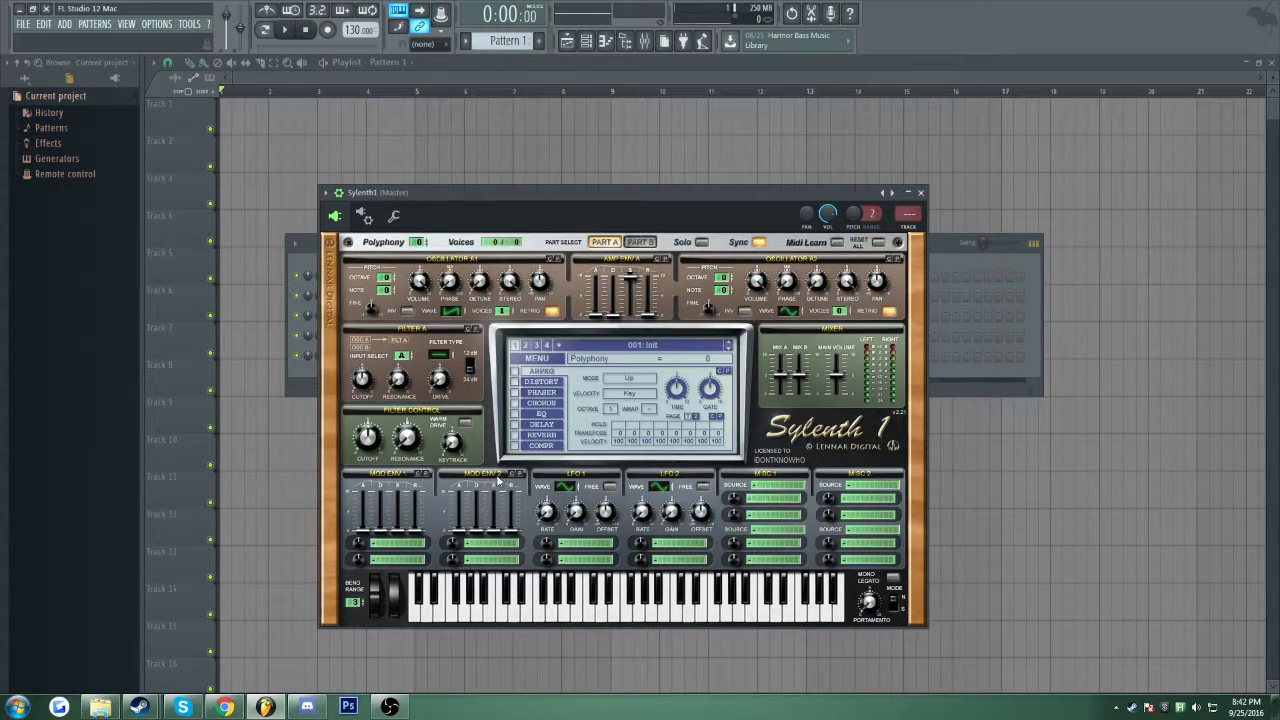
left_click(848, 488)
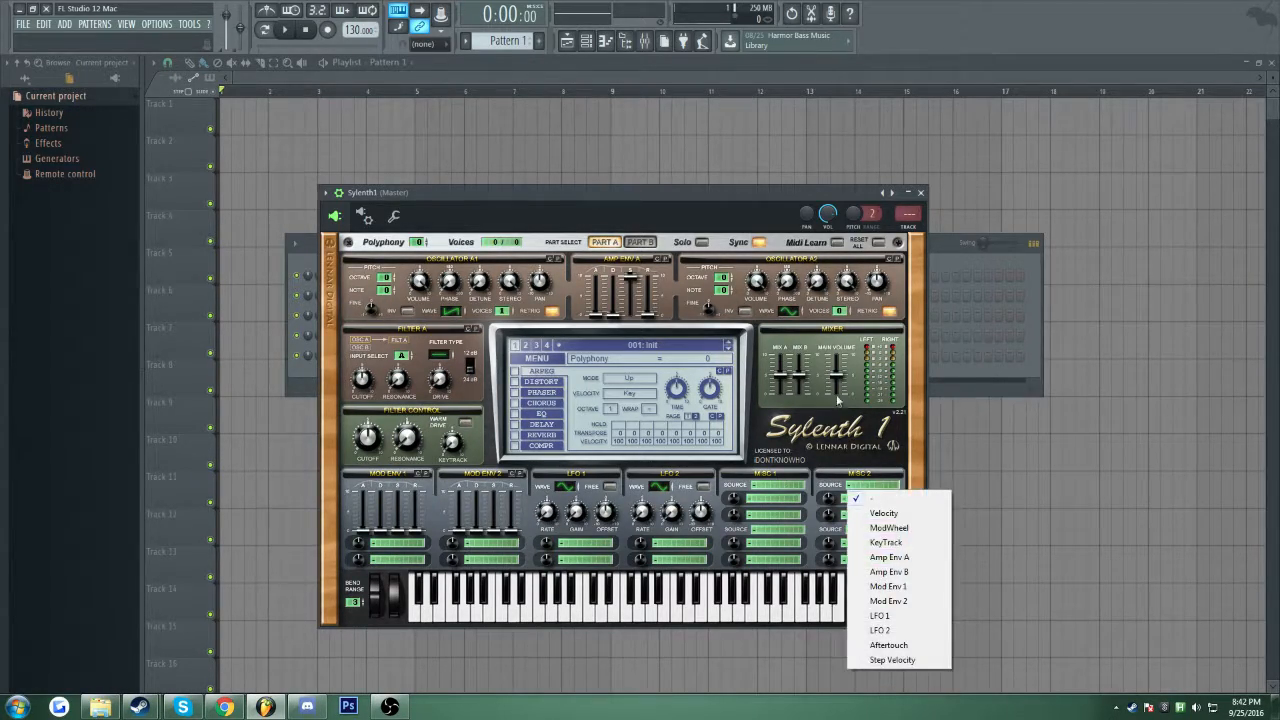
left_click(846, 346)
left_click_drag(624, 192, 802, 180)
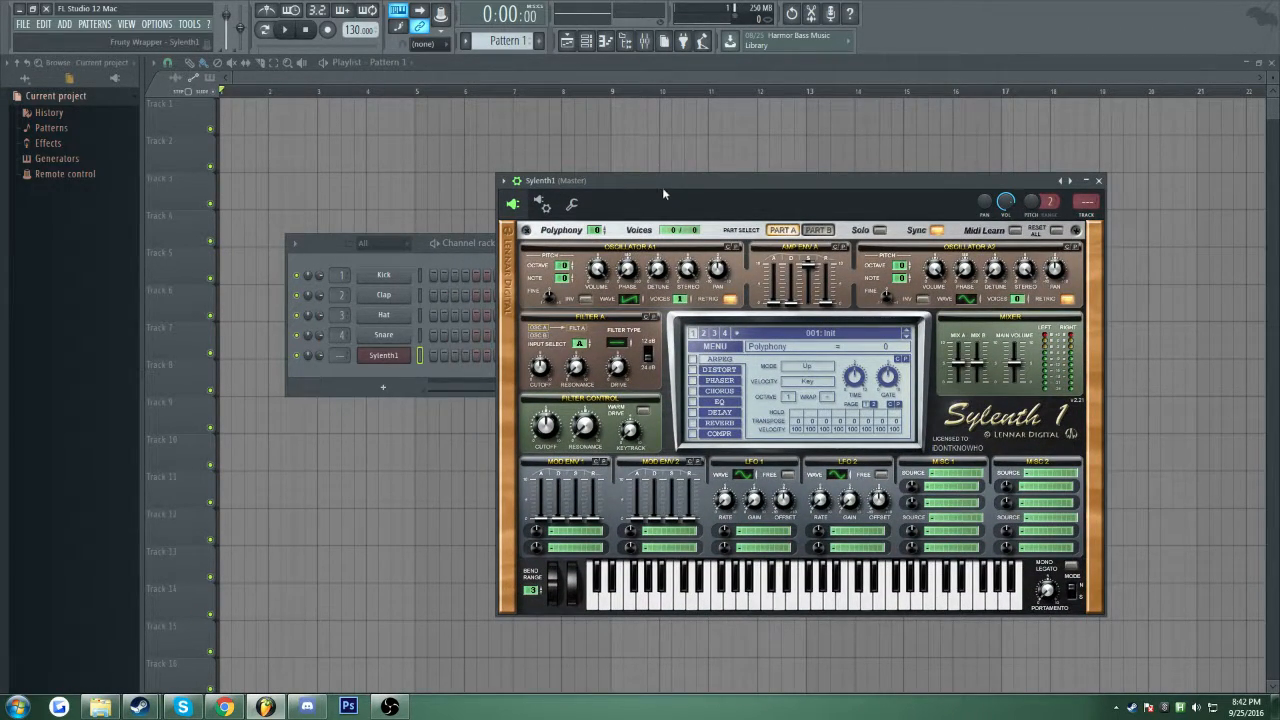
- Set Sylenth1's polyphony to 16 and reposition the synth window over the playlist
left_click_drag(662, 187, 541, 154)
left_click_drag(472, 106, 457, 17)
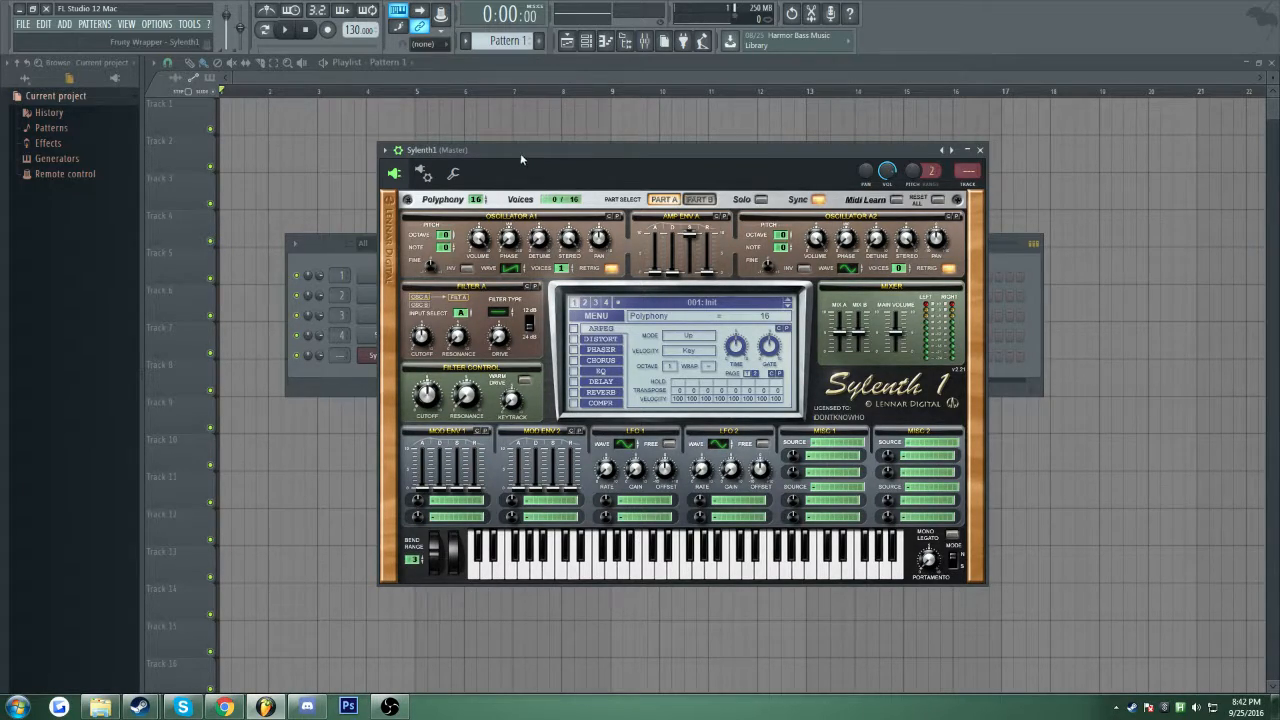
left_click_drag(520, 158, 389, 157)
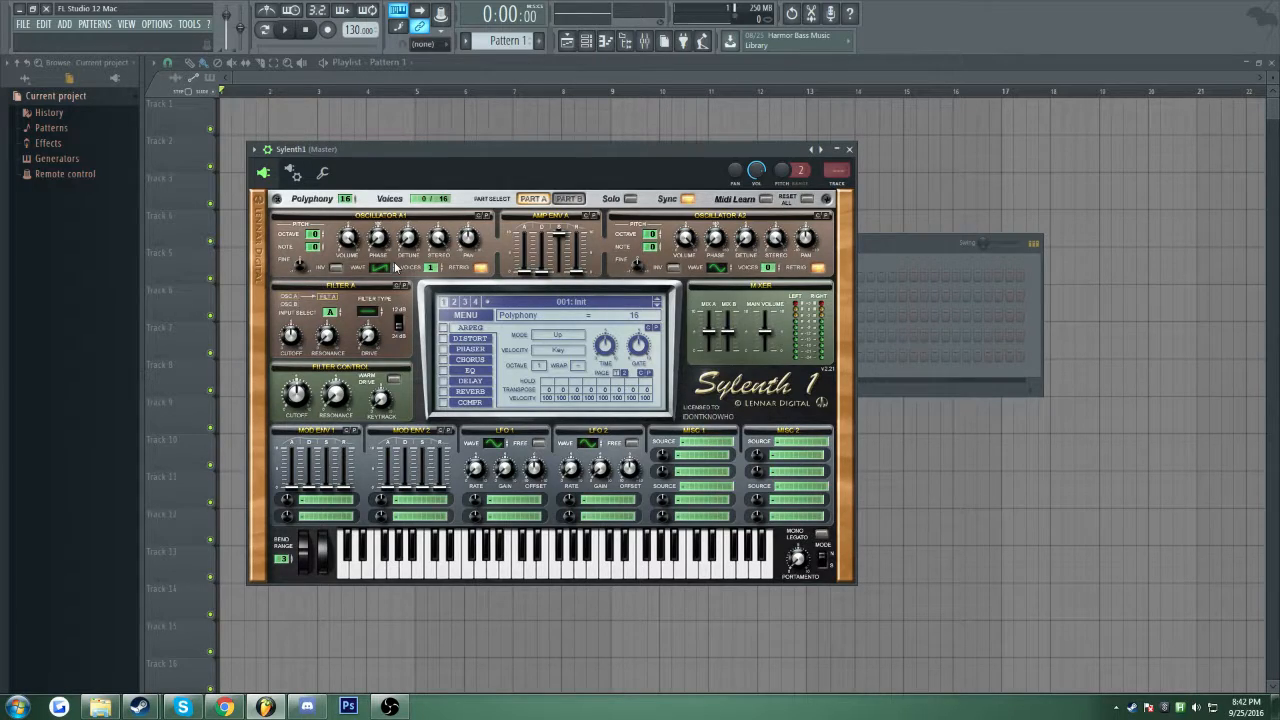
left_click_drag(418, 152, 421, 111)
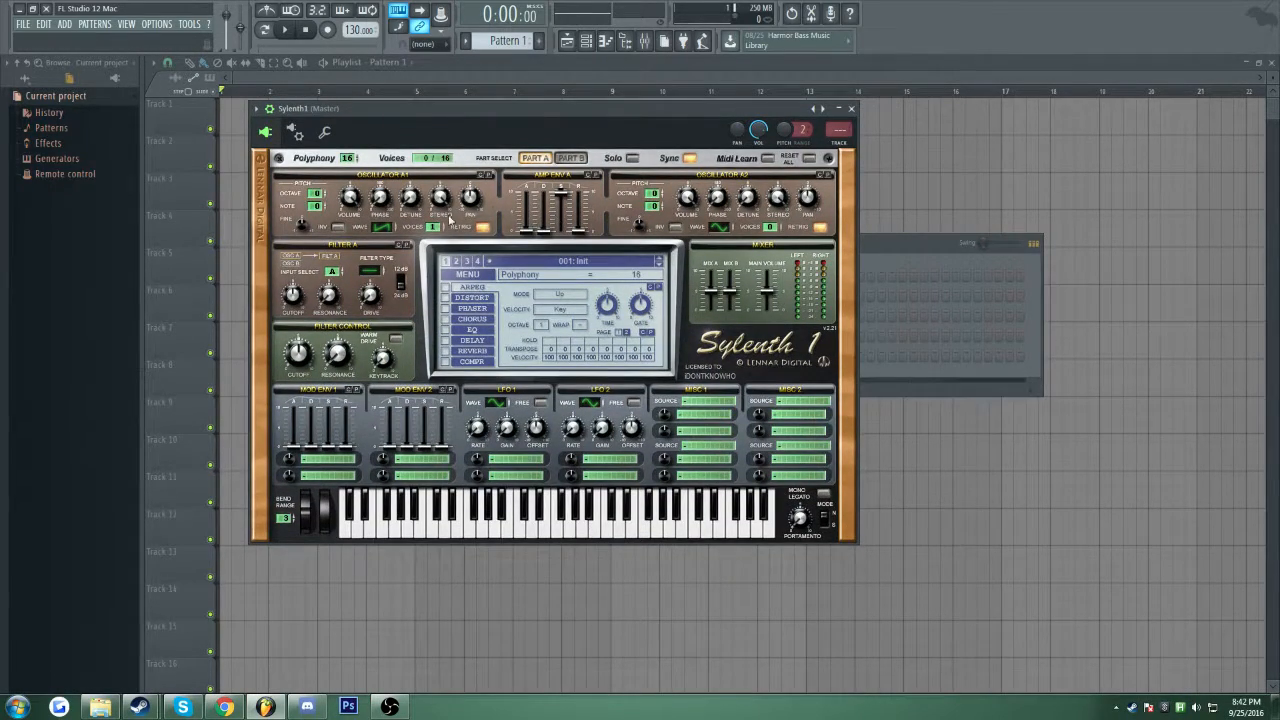
- Audition notes on the synth's keyboard while trying Oscillator A1's voices setting
left_click(592, 530)
left_click(581, 522)
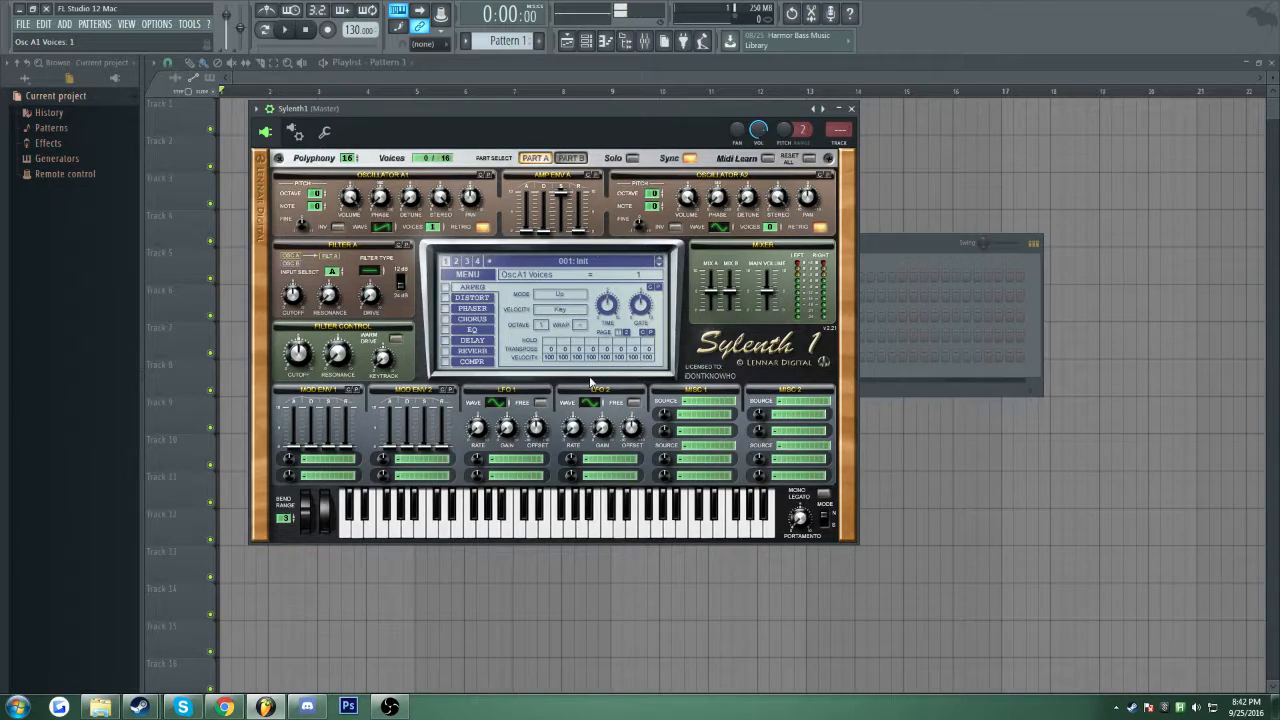
left_click(597, 529)
left_click_drag(436, 230, 438, 250)
left_click(582, 535)
left_click(545, 530)
left_click(582, 531)
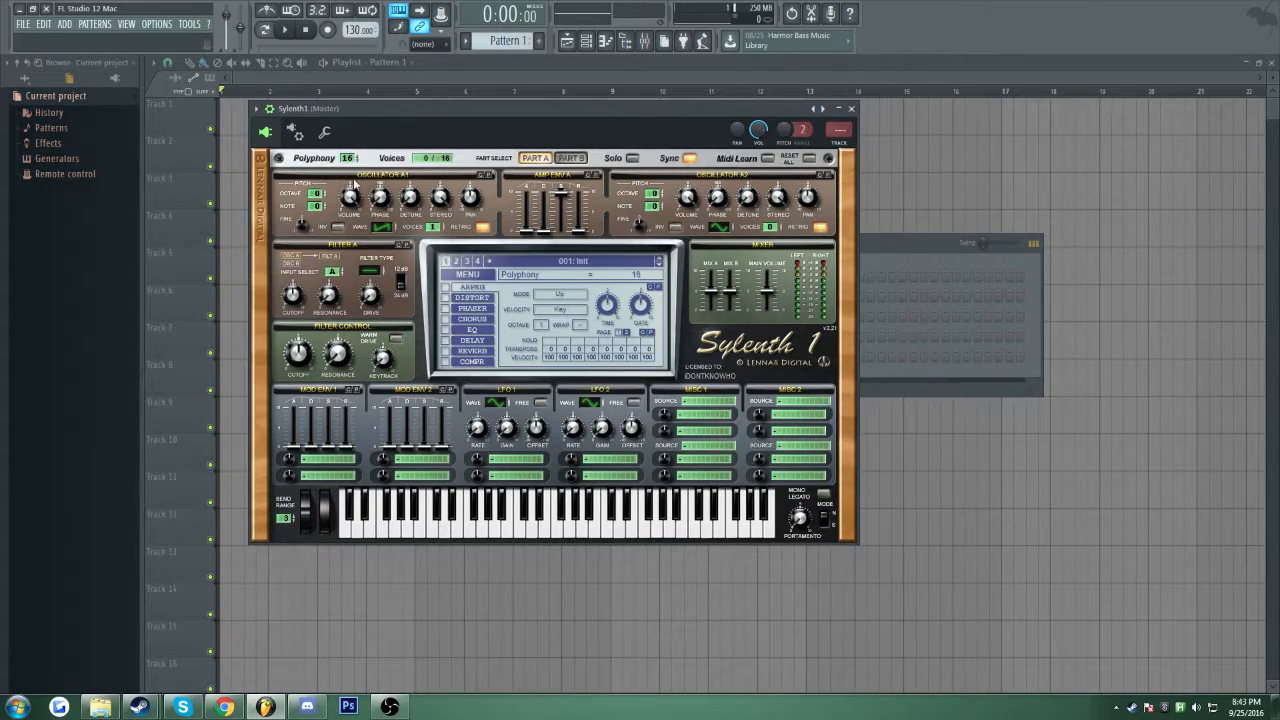
- Test a polyphony of 3 by playing a chord, and restore the polyphony to 16
left_click_drag(350, 170, 328, 242)
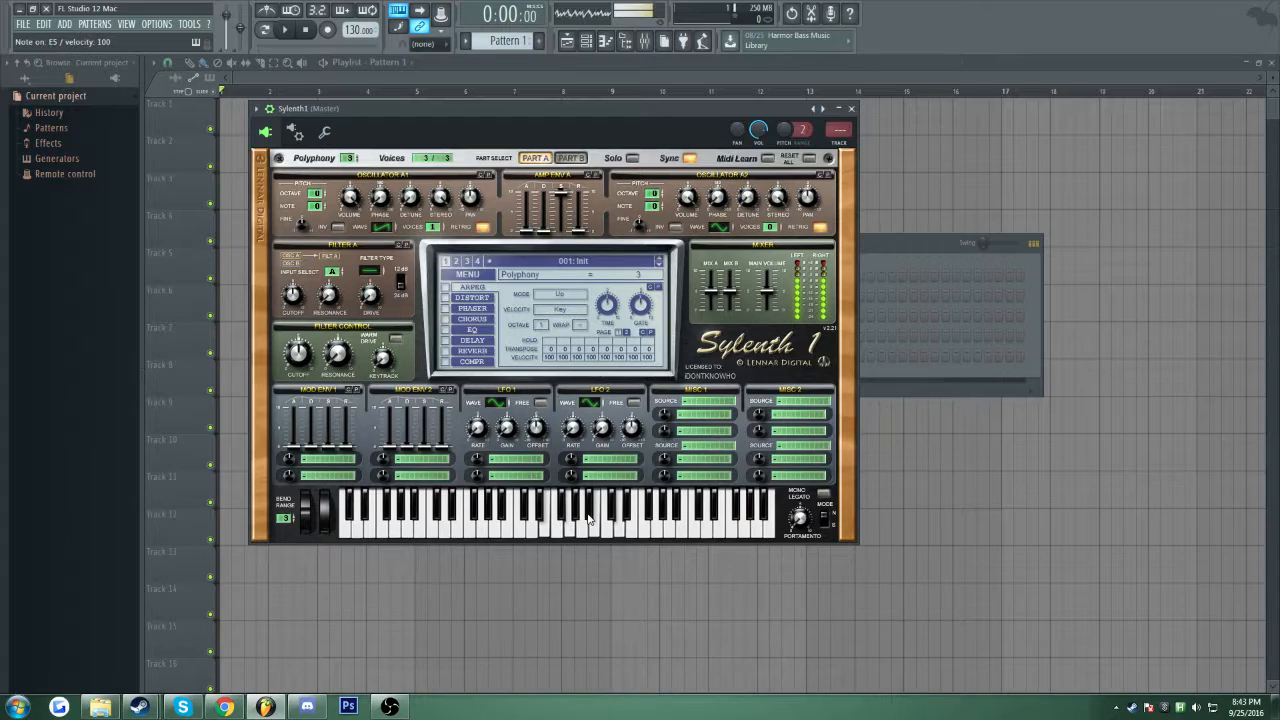
key("b")
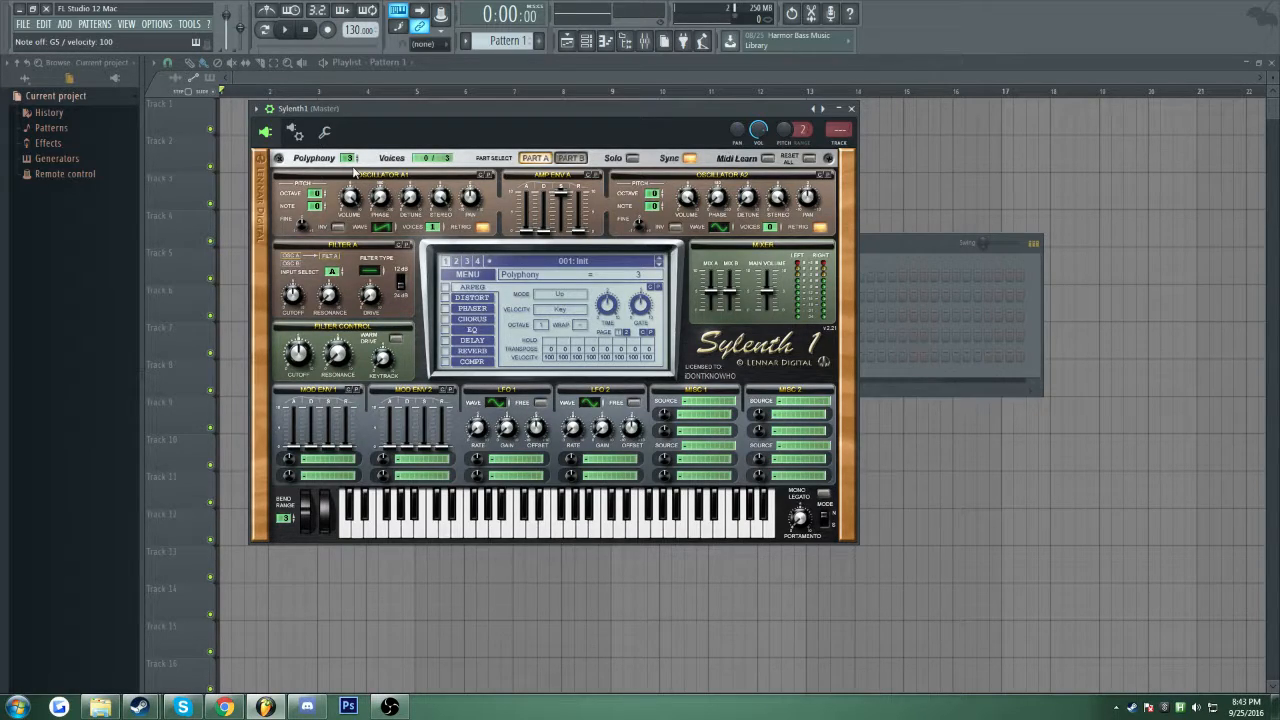
left_click_drag(352, 165, 355, 157)
left_click_drag(348, 107, 333, 9)
left_click_drag(409, 112, 405, 130)
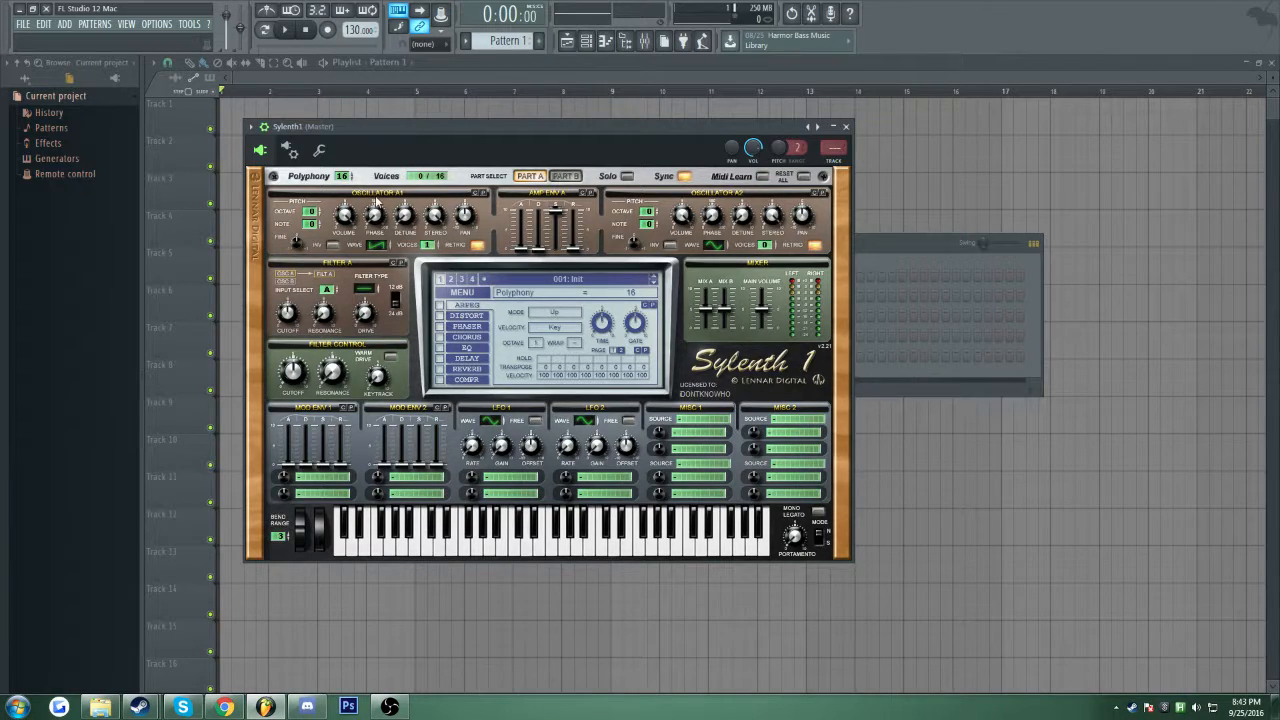
left_click_drag(384, 135, 524, 191)
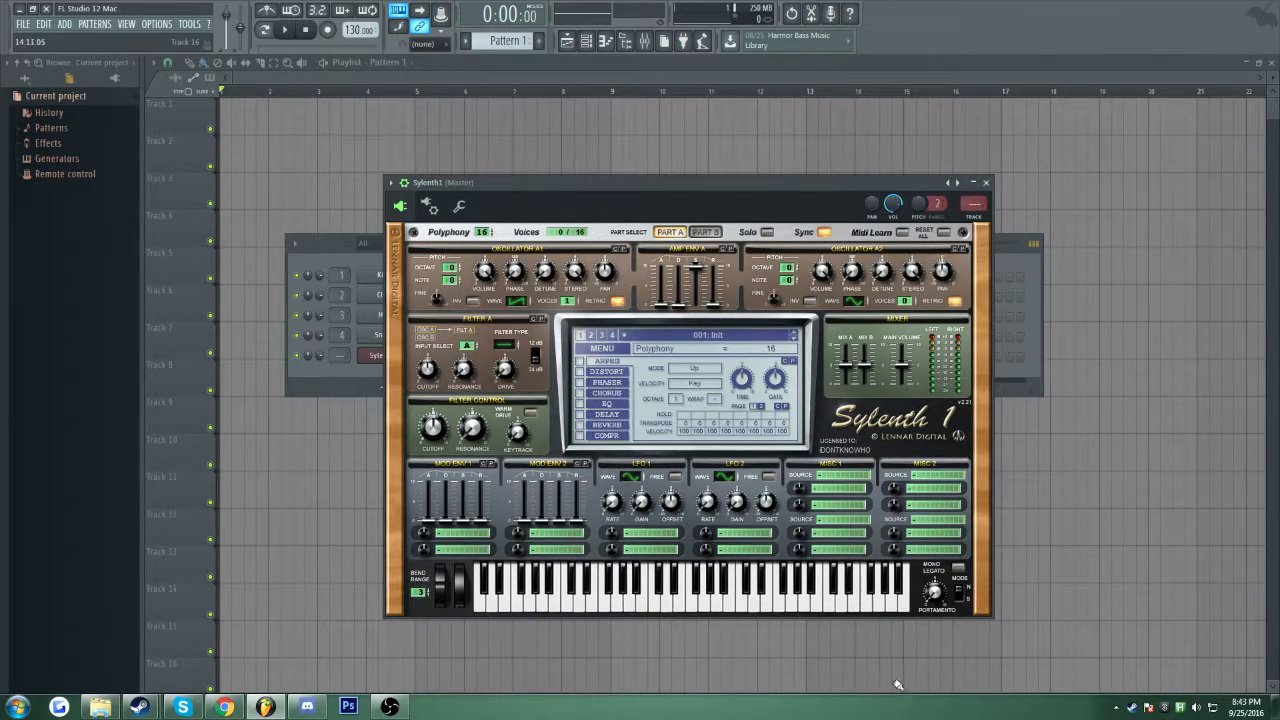
- Audition Oscillator A1 with its octave raised to +1, and return the octave to 0
left_click(676, 601)
left_click(677, 602)
scroll(451, 268, "up", 1)
left_click_drag(448, 272, 450, 290)
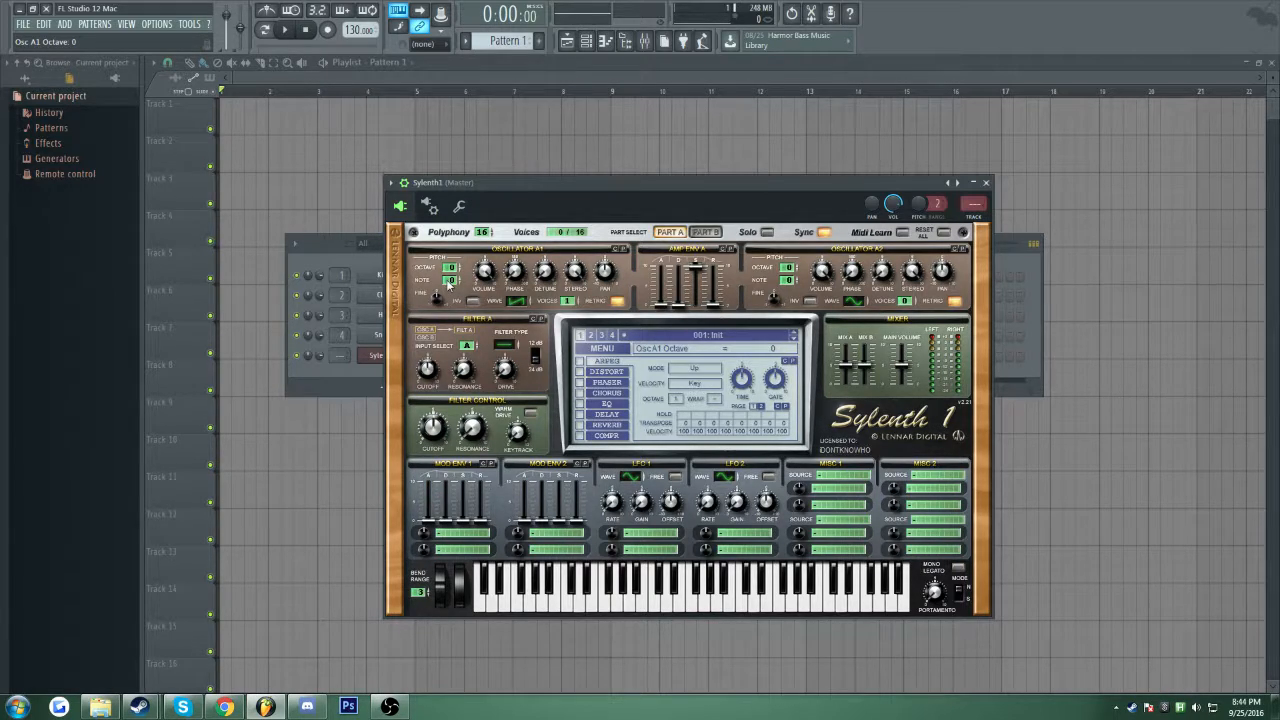
left_click(727, 600)
left_click_drag(460, 278, 455, 266)
left_click(727, 602)
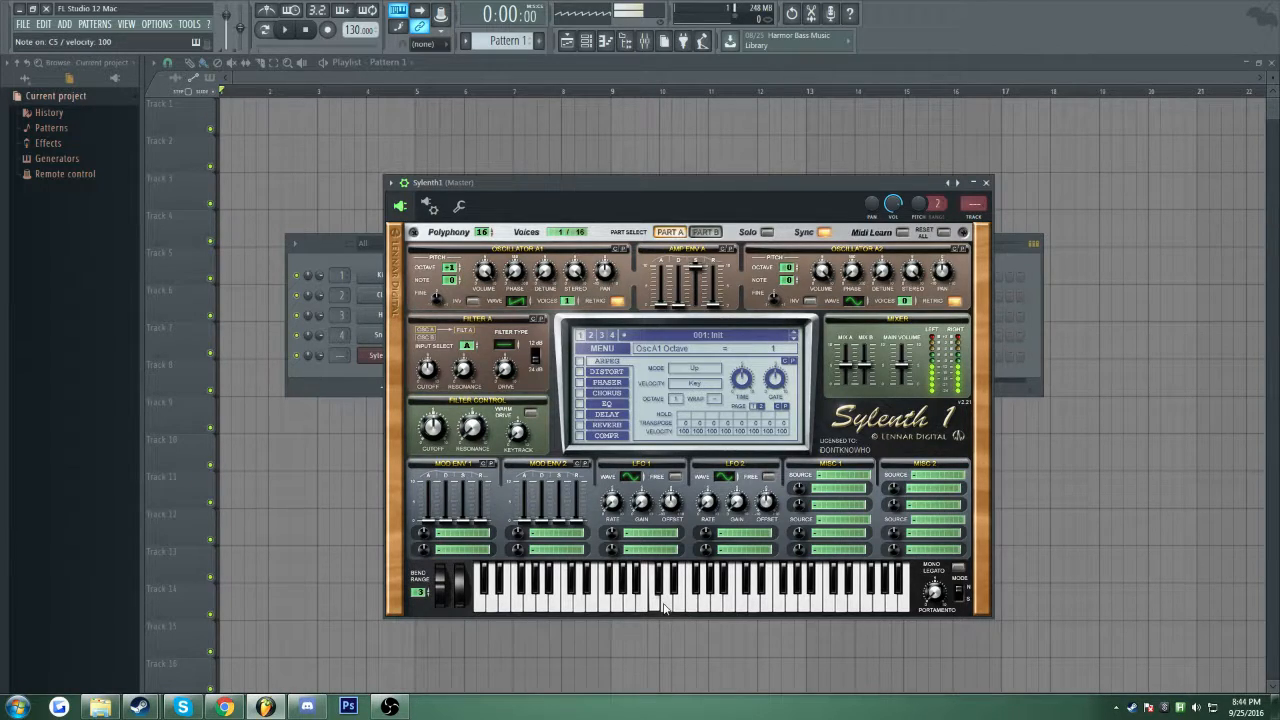
left_click_drag(451, 270, 450, 280)
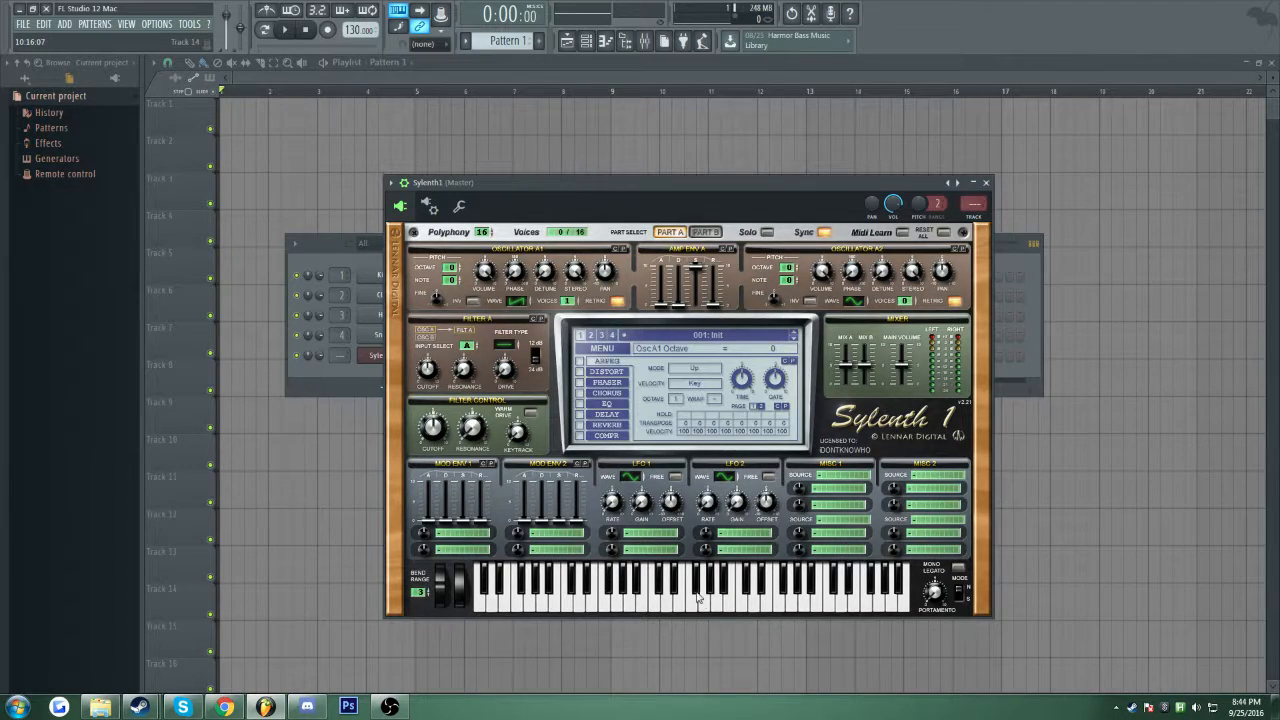
- Try Oscillator A1's note and fine pitch controls with a test note, and reset the fine tuning
scroll(453, 292, "up", 2)
mouse_move(453, 294)
left_mouse_down()
mouse_move(452, 235)
mouse_move(452, 333)
mouse_move(457, 291)
left_mouse_up()
mouse_move(436, 296)
left_mouse_down()
mouse_move(433, 270)
mouse_move(449, 280)
left_mouse_up()
mouse_move(435, 300)
left_mouse_down()
mouse_move(439, 380)
mouse_move(445, 275)
mouse_move(422, 342)
mouse_move(431, 263)
mouse_move(429, 318)
mouse_move(413, 251)
mouse_move(406, 307)
mouse_move(426, 233)
mouse_move(419, 305)
left_mouse_up()
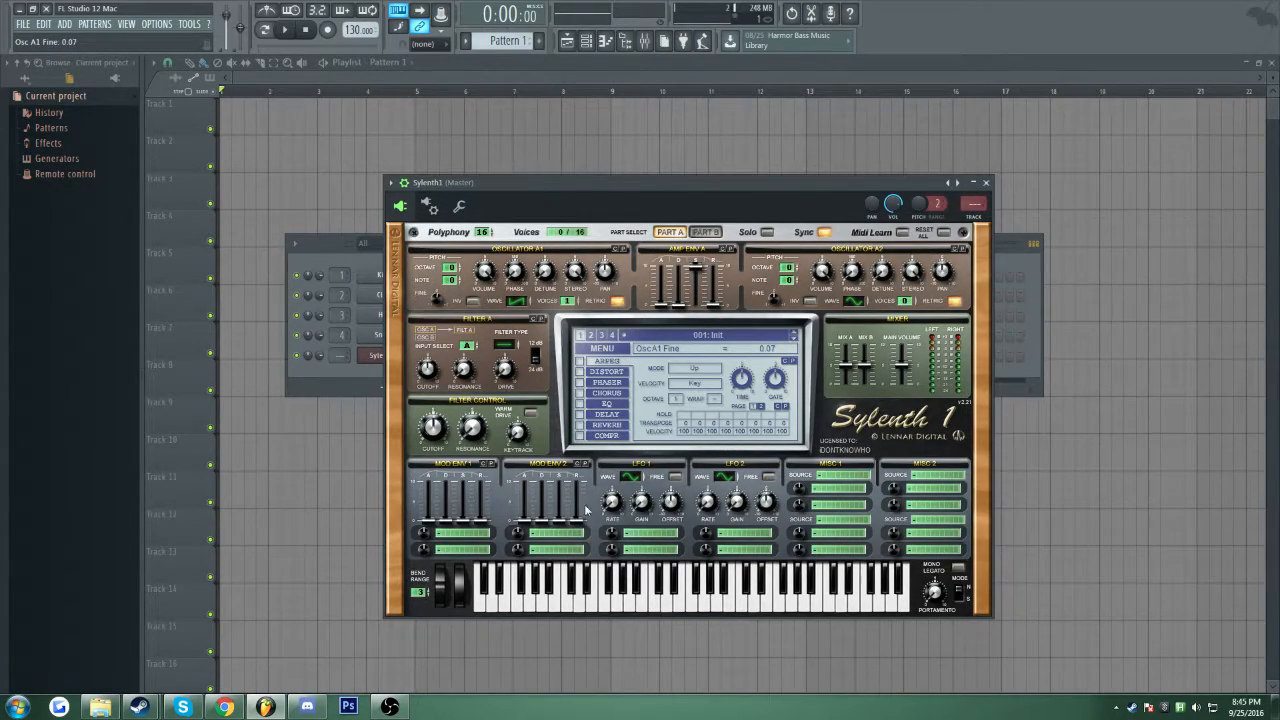
left_click(603, 609)
double_click(436, 303)
- Audition Oscillator A1 with Invert switched on and off, leaving it off
left_click(473, 302)
left_click(473, 302)
key("q")
left_click(474, 302)
left_click(474, 302)
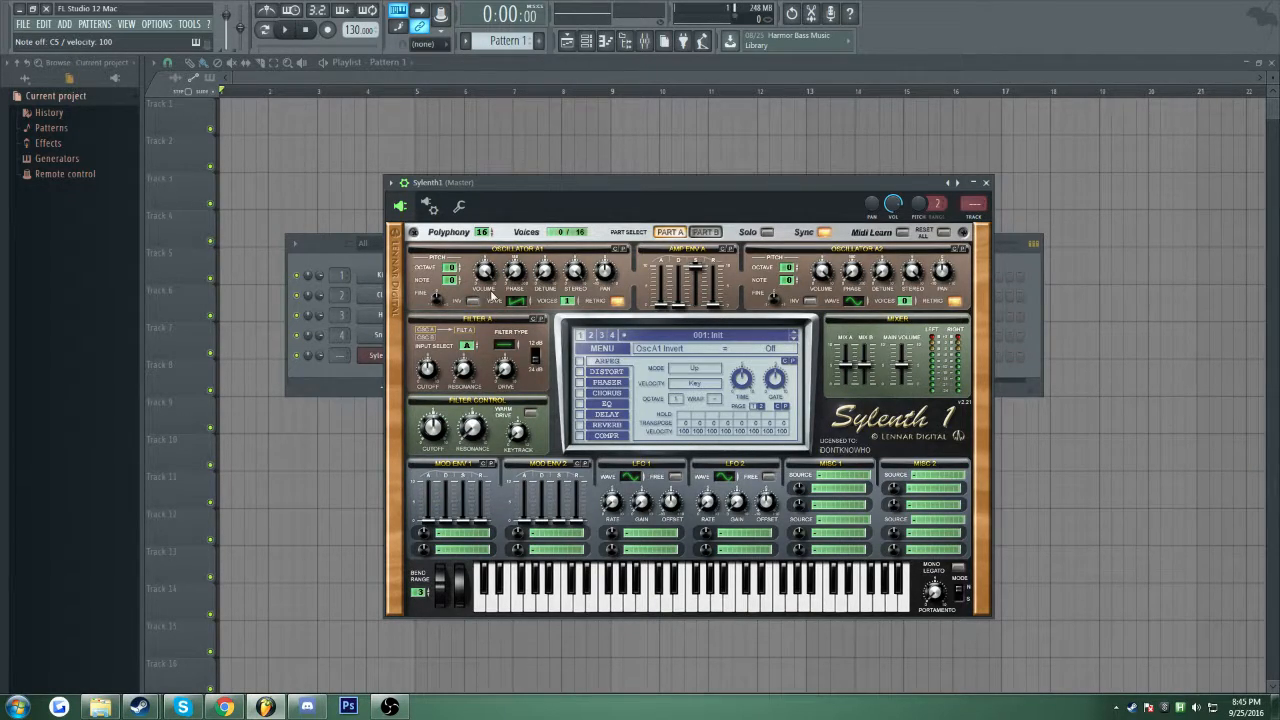
left_click_drag(494, 180, 464, 160)
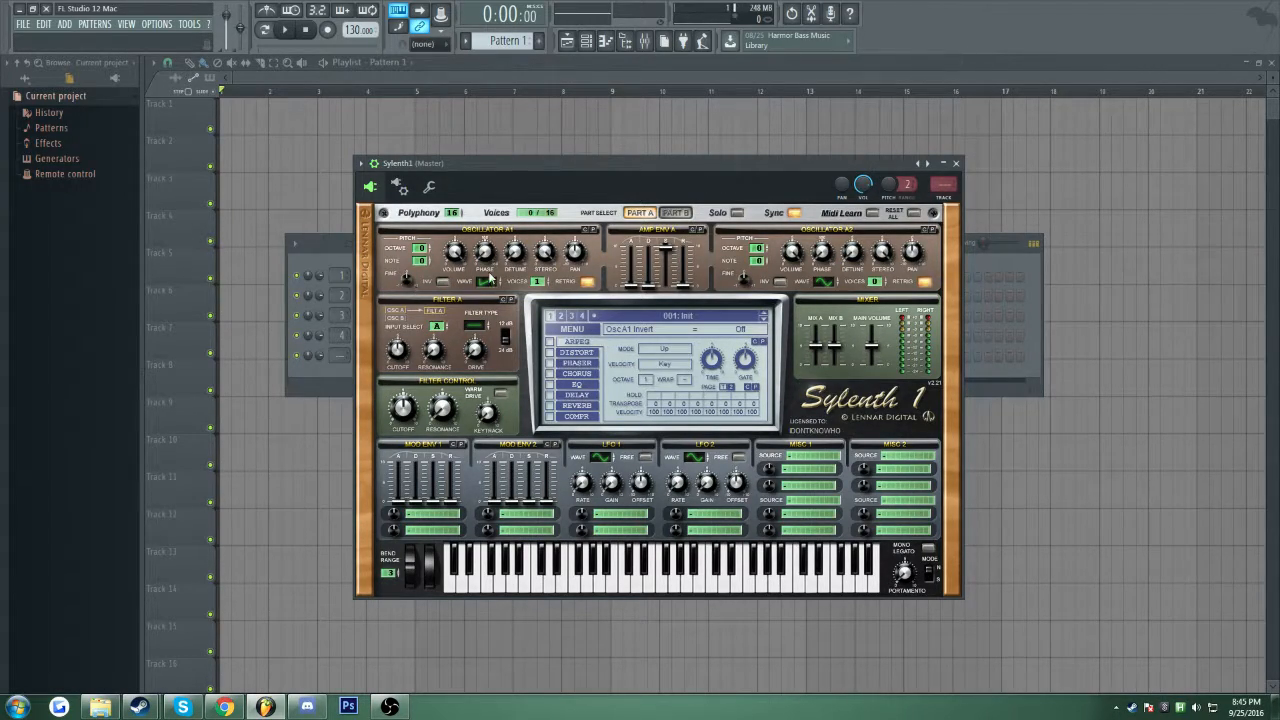
left_click(445, 285)
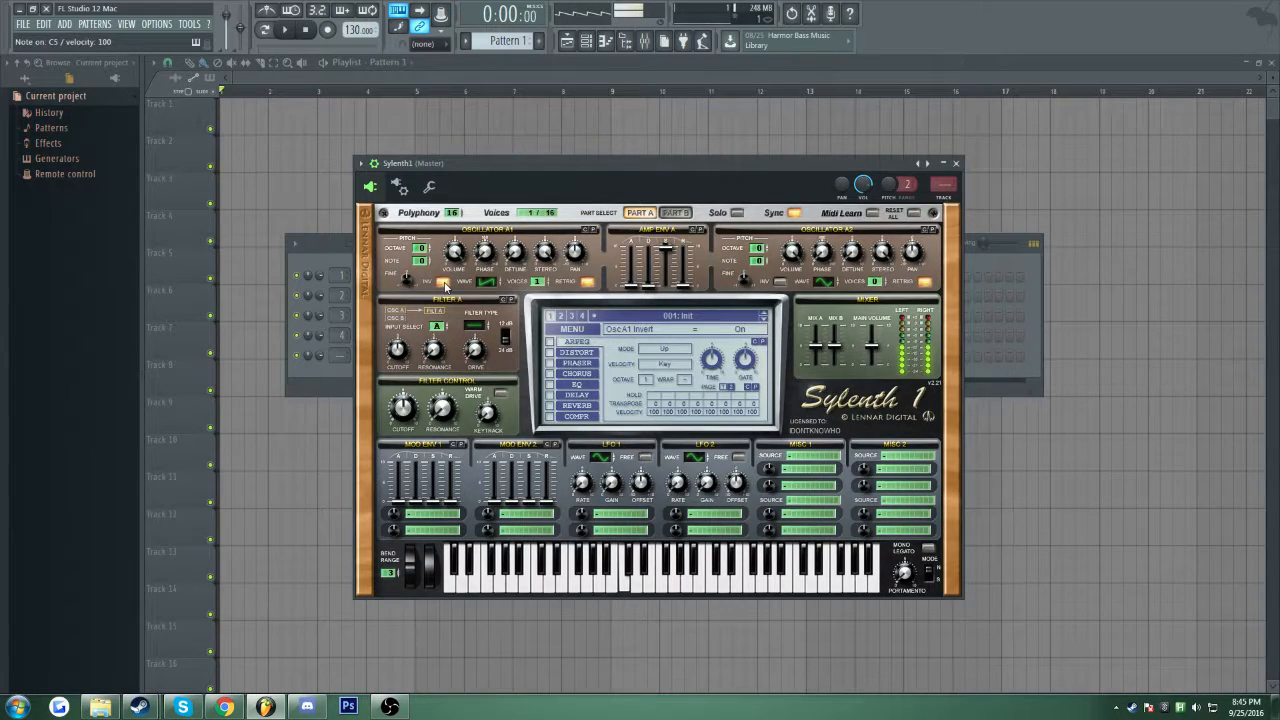
left_click(441, 283)
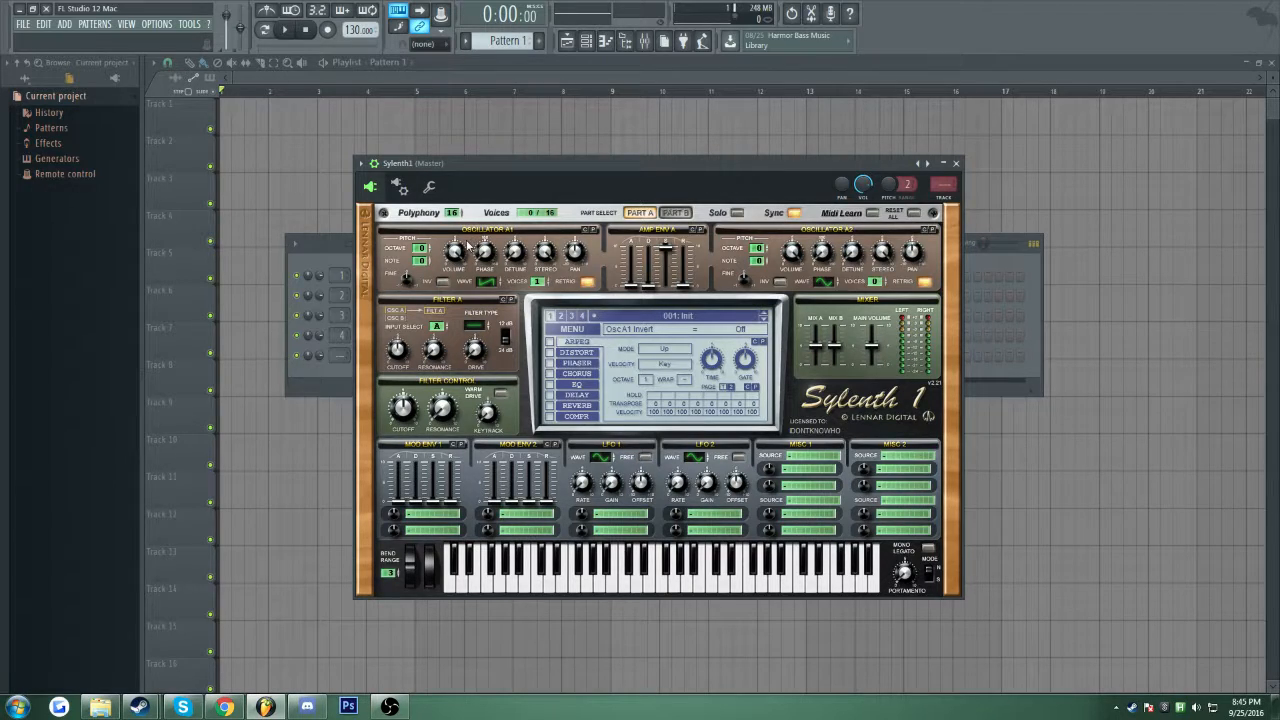
- Adjust Oscillator A1's volume while playing a note, and set its phase to 0.00 degrees
key("z")
left_click_drag(455, 253, 482, 227)
left_click_drag(545, 164, 583, 202)
key("z")
mouse_move(524, 290)
left_mouse_down()
mouse_move(524, 232)
mouse_move(516, 292)
left_mouse_up()
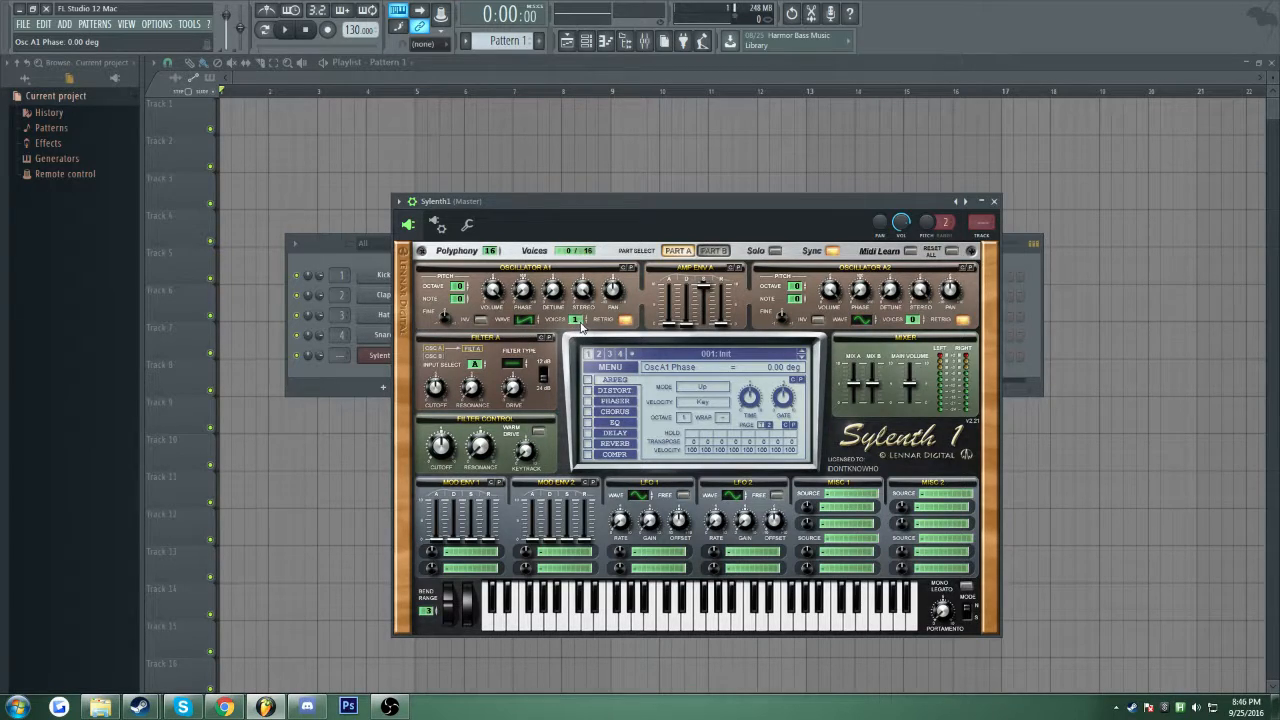
- Set Oscillator A1's voices to 8 and audition a note
left_click(578, 321)
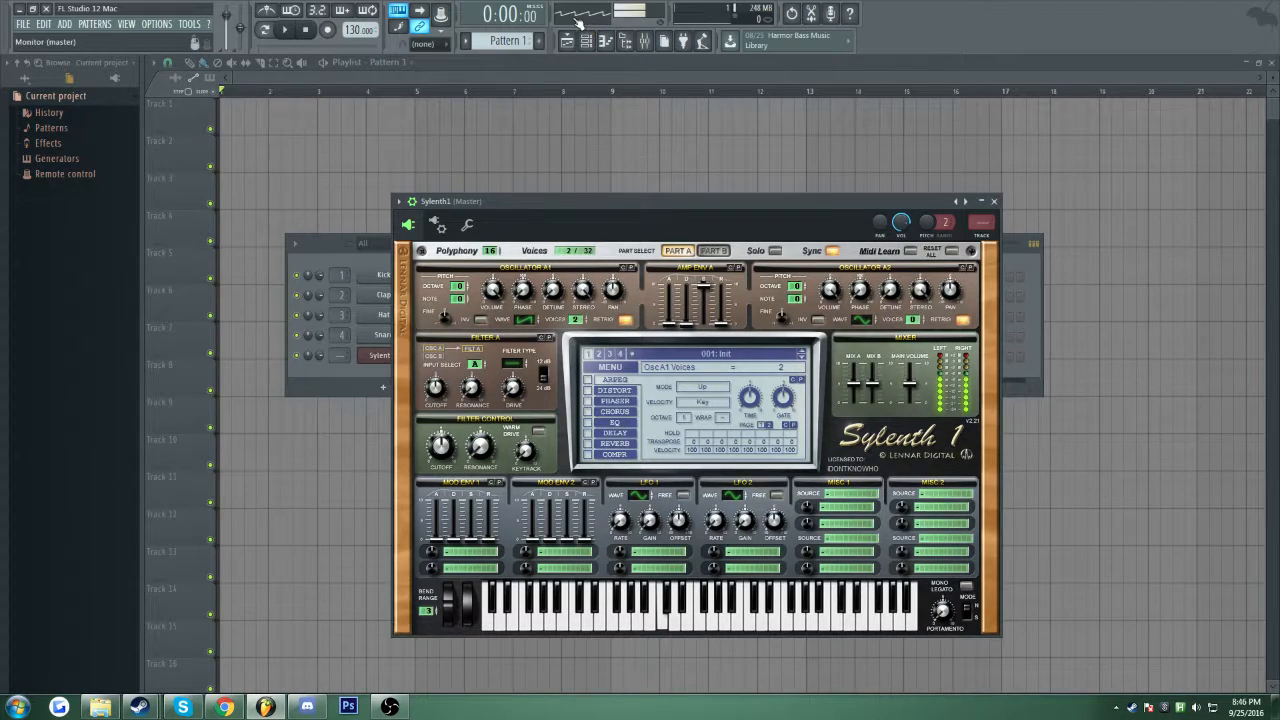
left_click(578, 319)
left_click_drag(575, 320, 588, 43)
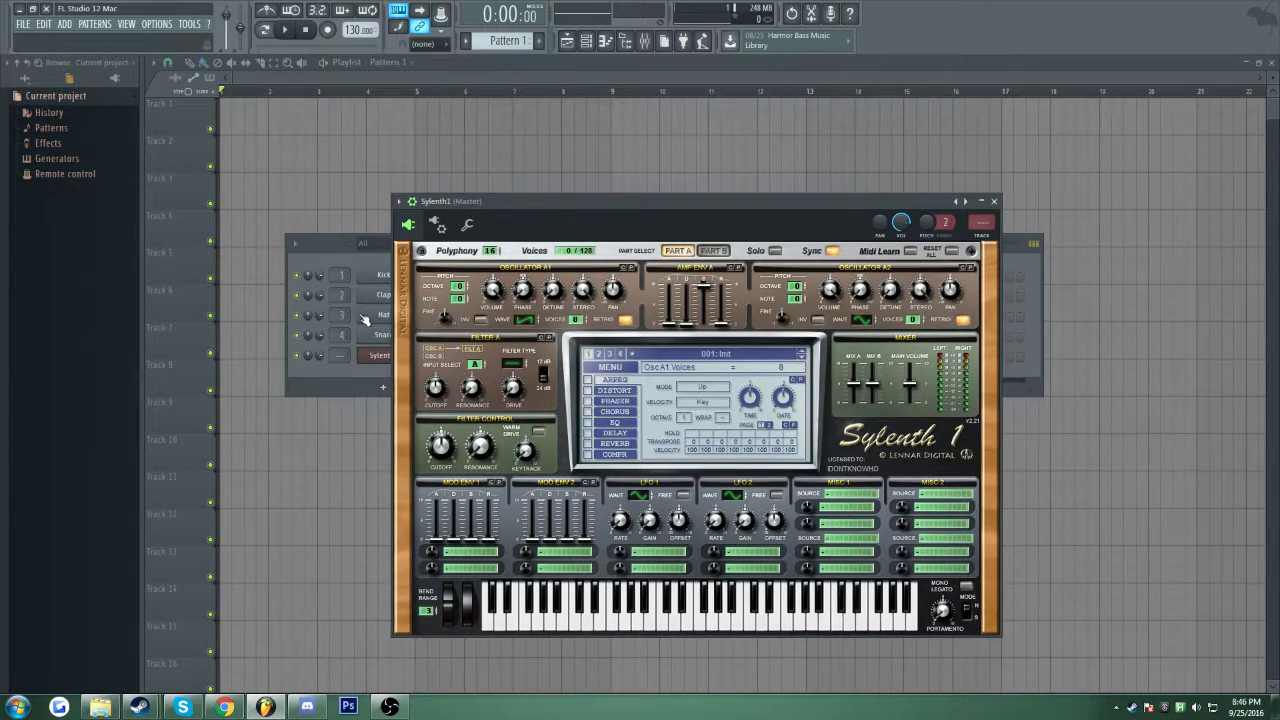
key("z")
- Change Oscillator A1's waveform to Sine and audition a low note
left_click_drag(517, 298, 526, 362)
left_click(525, 317)
left_click(525, 317)
left_click_drag(522, 257, 522, 251)
left_click(527, 322)
left_click_drag(562, 216, 571, 163)
left_click(584, 556)
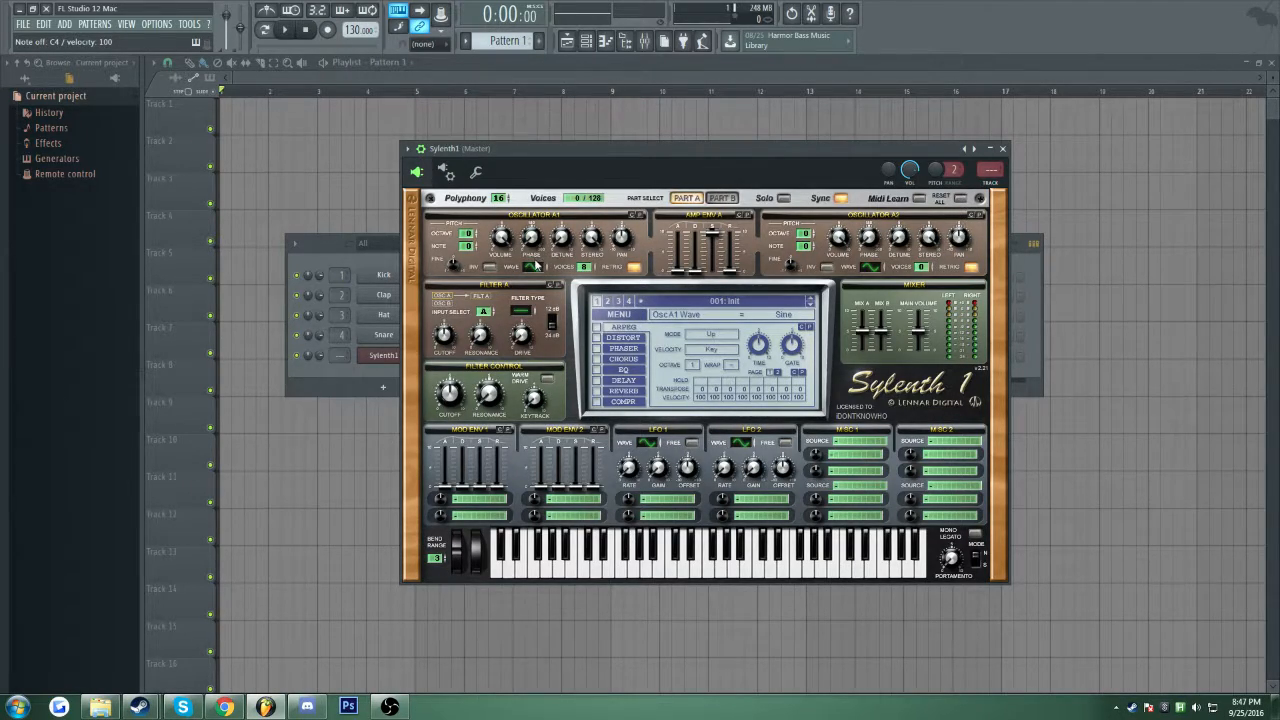
- Try Oscillator A1 at octave -1, and restore octave 0 and the Saw waveform
left_click_drag(466, 233, 463, 239)
key("z")
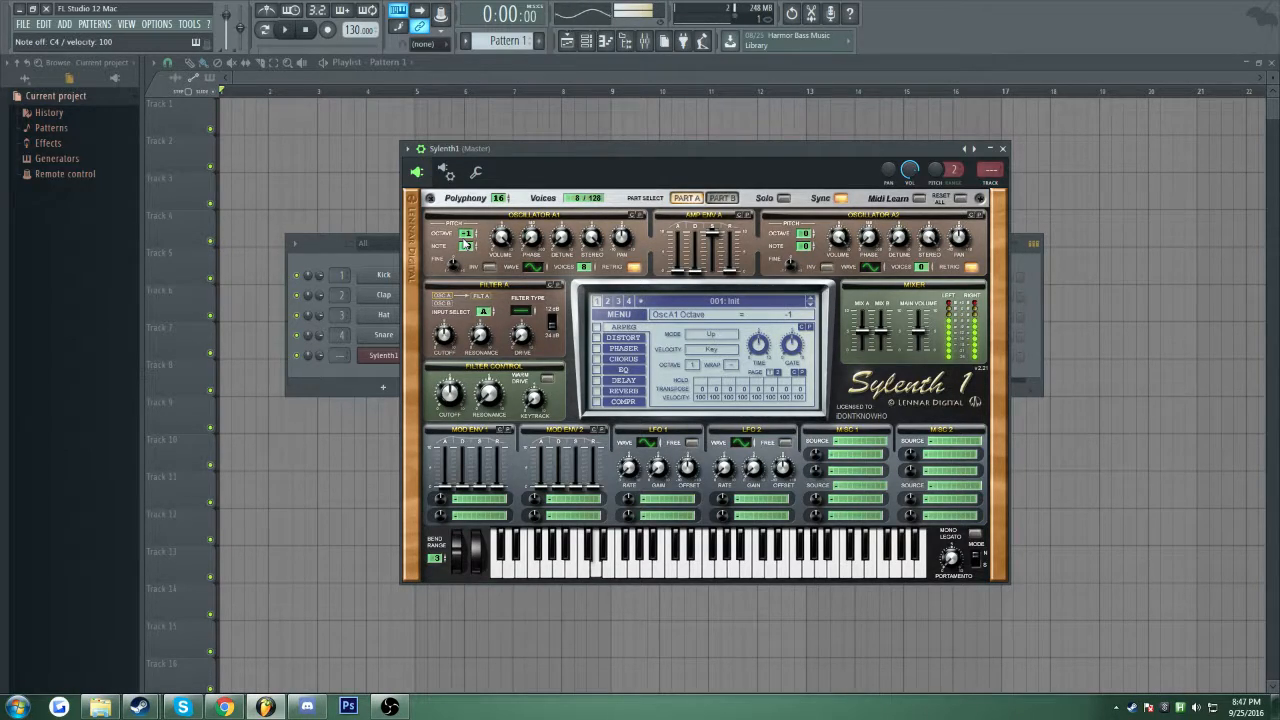
left_click_drag(465, 243, 466, 236)
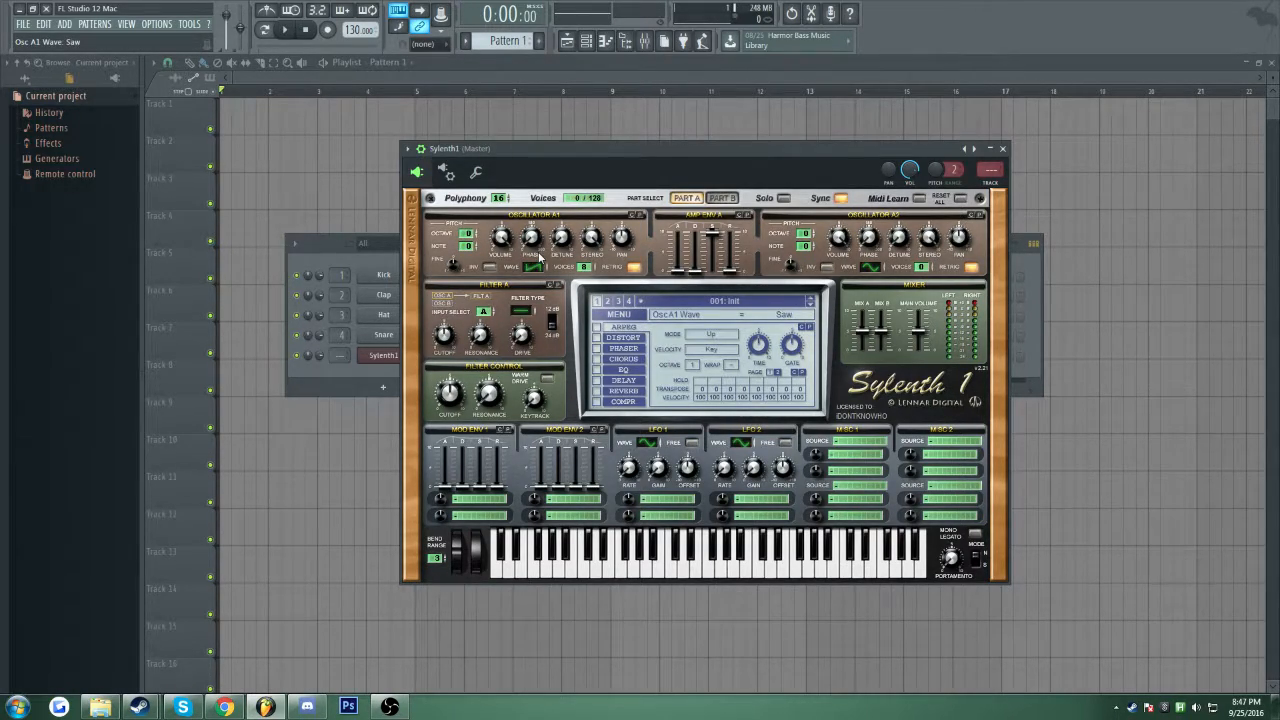
left_click_drag(537, 266, 538, 267)
left_click_drag(695, 150, 678, 186)
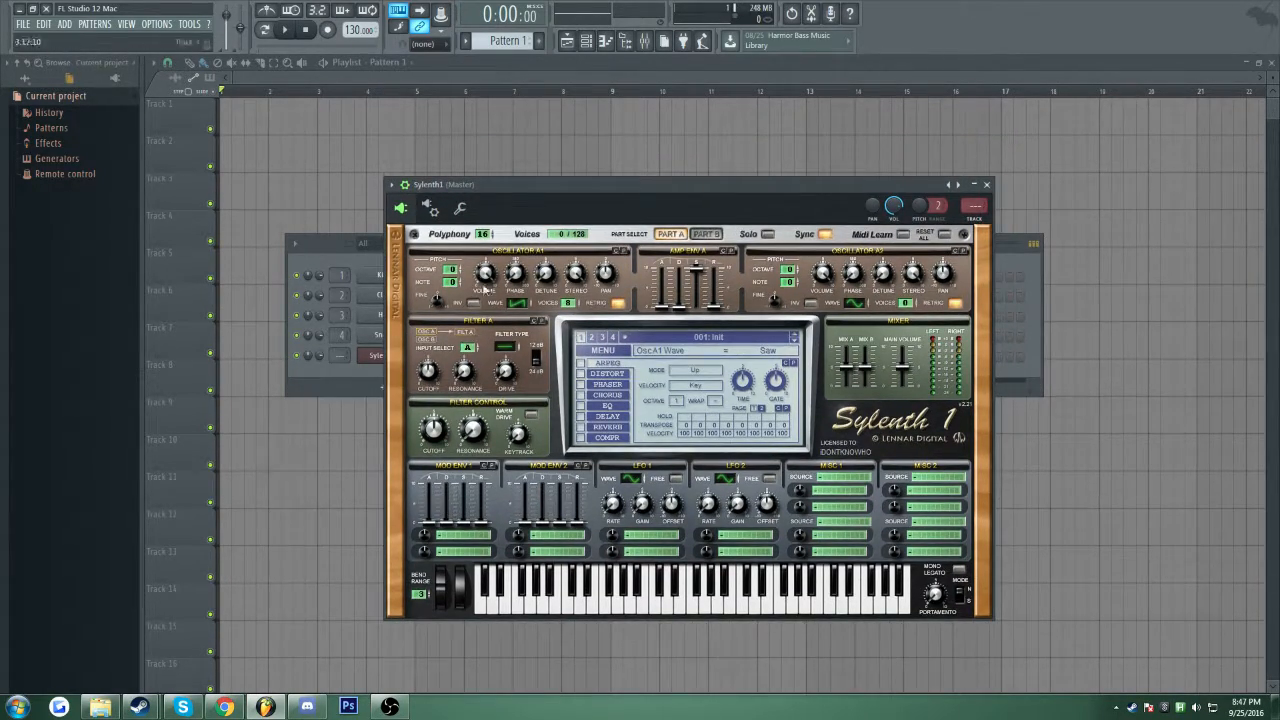
- Set Oscillator A1's detune to 1.10 and audition it with a chord
key("z")
mouse_move(545, 278)
left_mouse_down()
mouse_move(533, 122)
mouse_move(506, 187)
mouse_move(548, 218)
mouse_move(553, 274)
mouse_move(541, 303)
mouse_move(522, 283)
left_mouse_up()
key("w")
key("r")
key("y")
key("i")
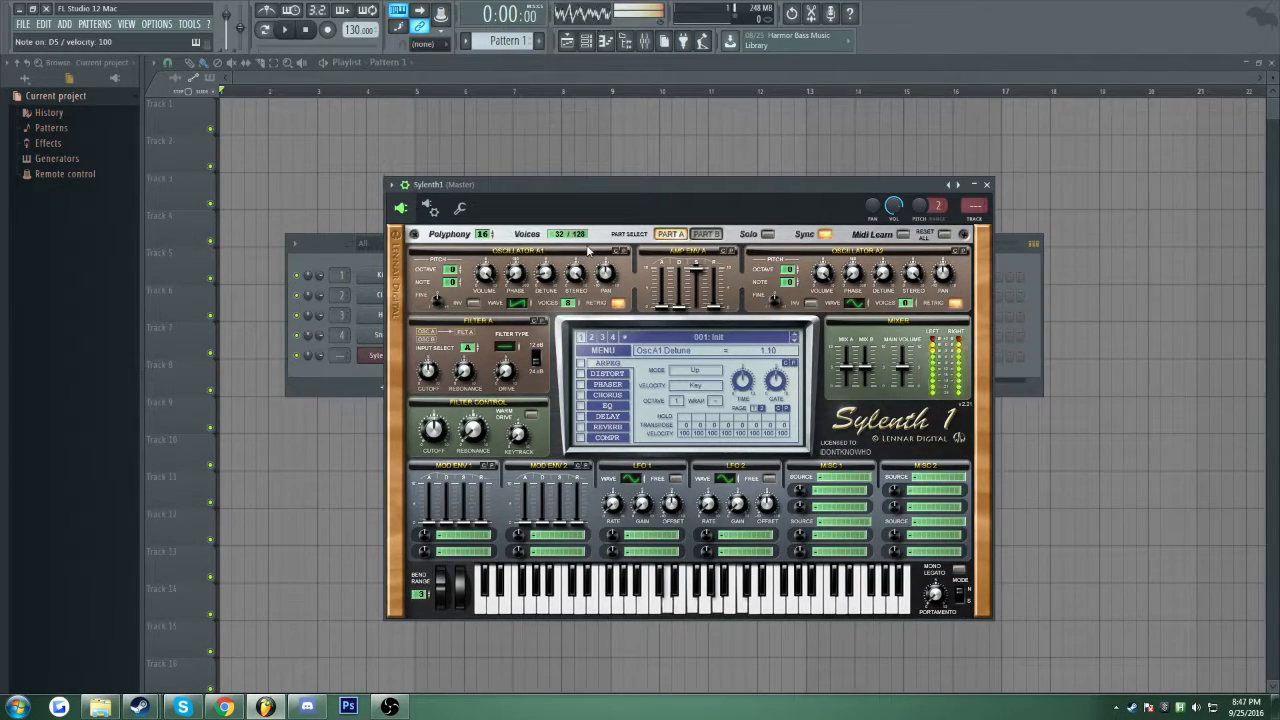
- Raise Oscillator A1's detune to 3.90 and play another chord
left_click_drag(546, 276, 536, 232)
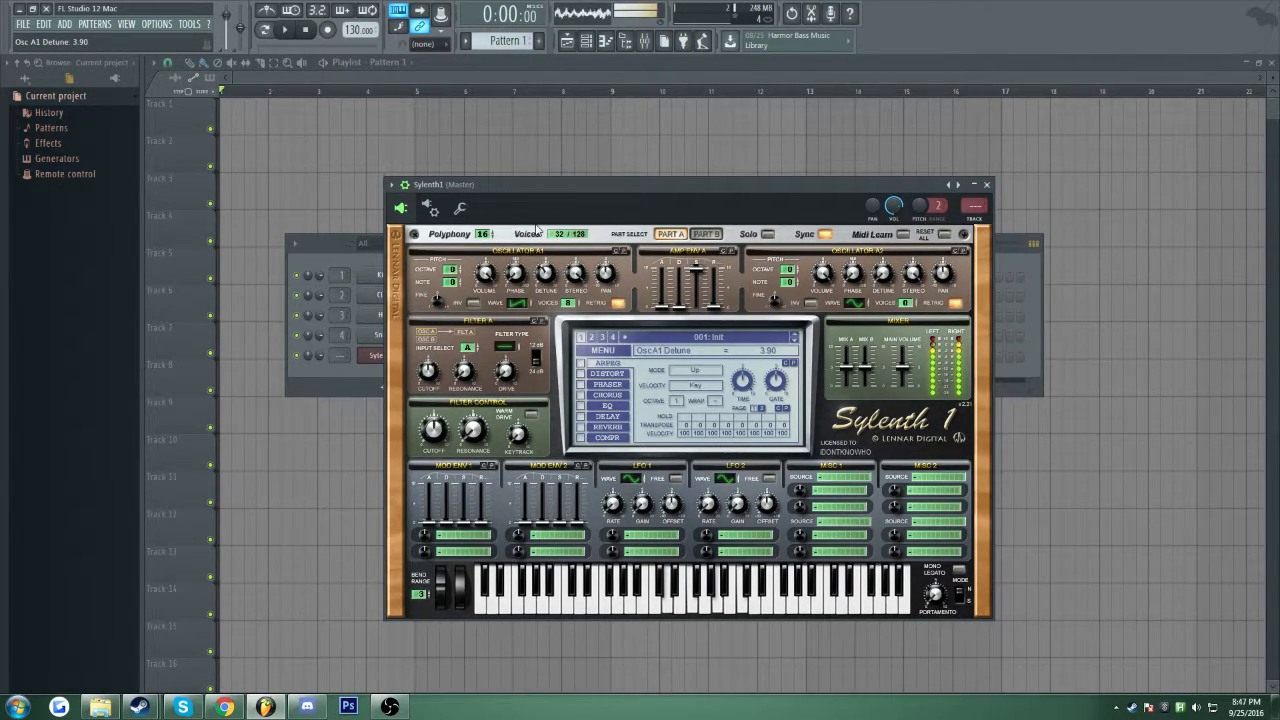
key("q")
key("e")
key("t")
key("u")
- Turn off Retrig on Oscillator A1 and play a chord
left_click(620, 303)
key("w")
key("r")
key("y")
key("i")
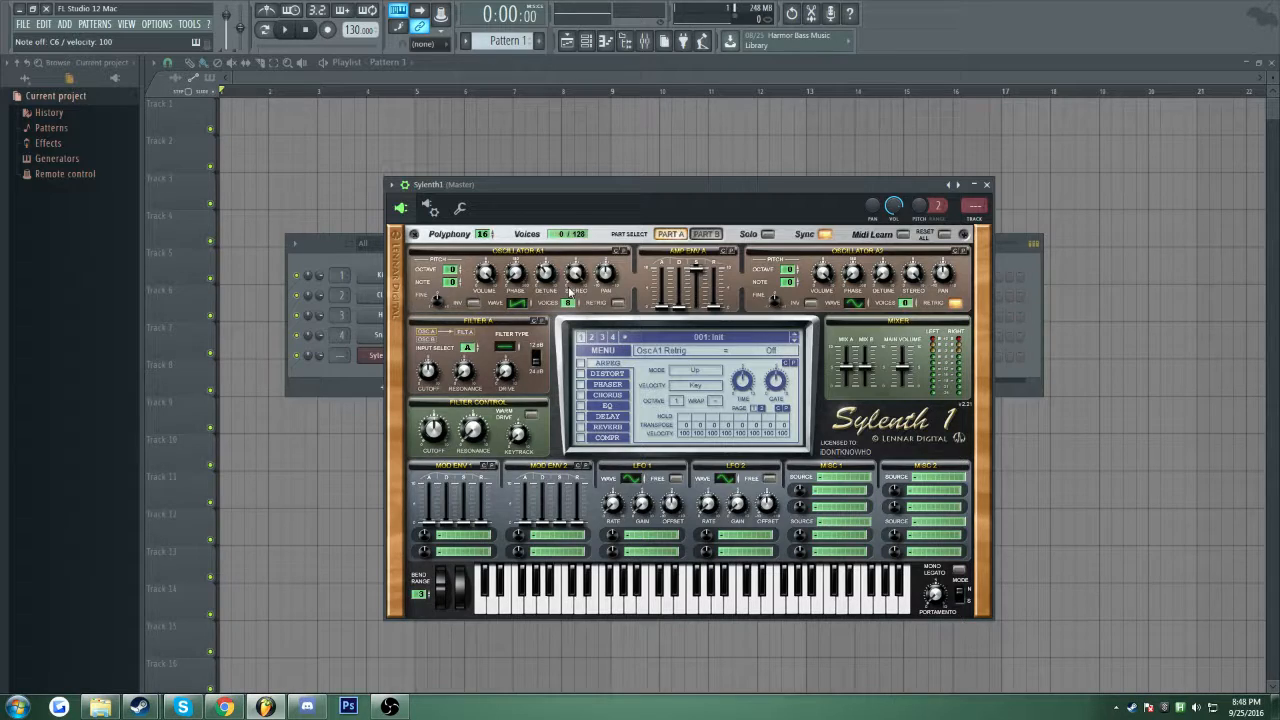
- Lower and raise Oscillator A1's detune, playing chords to compare the settings
left_click_drag(549, 272, 532, 415)
left_click_drag(545, 271, 531, 224)
key("q")
key("e")
key("t")
key("u")
left_click_drag(546, 276, 563, 157)
key("w")
key("r")
key("y")
key("i")
left_click_drag(633, 191, 614, 199)
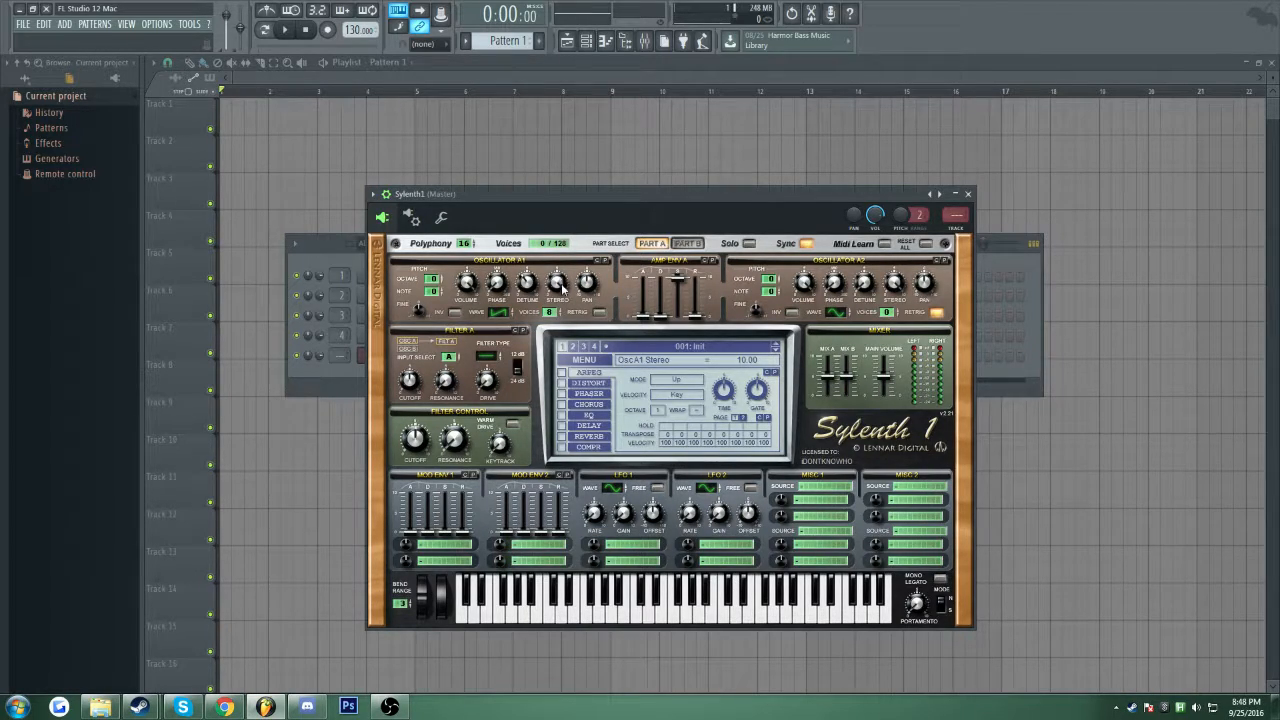
- Audition a chord with Oscillator A1's stereo at 0.00, and return stereo to 10.00
left_click_drag(562, 285, 562, 300)
key("w")
key("r")
key("y")
key("i")
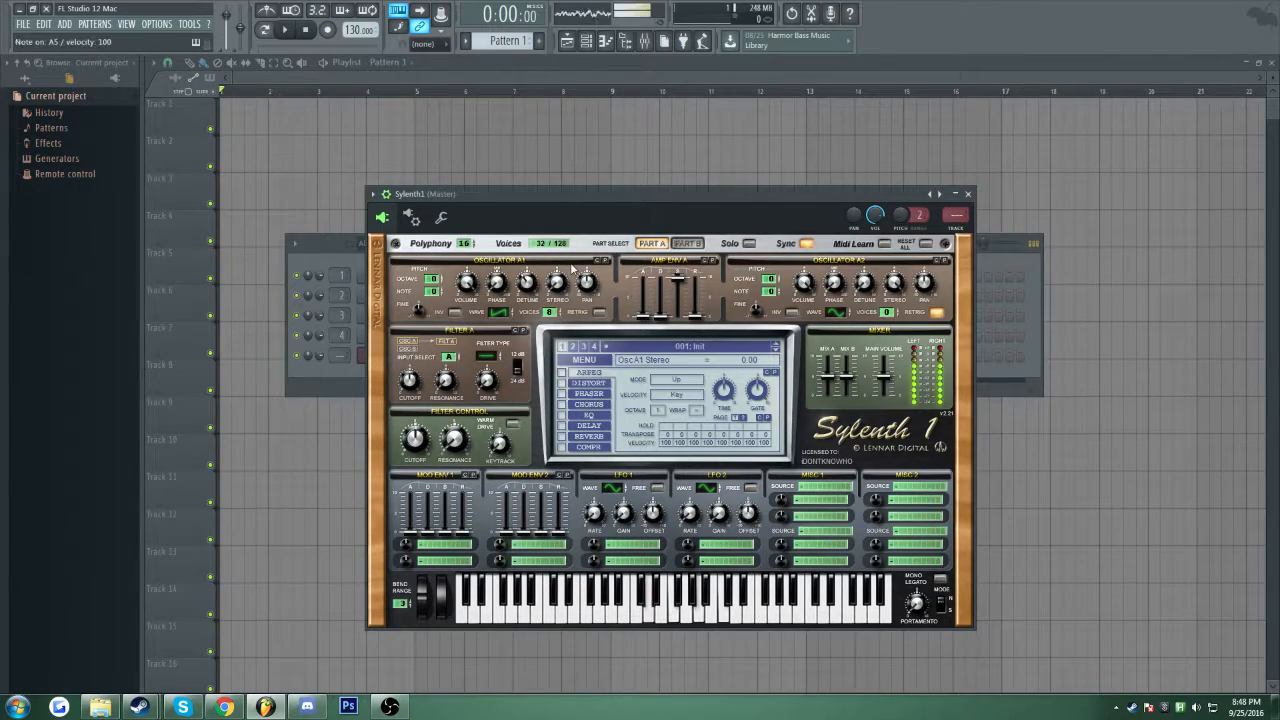
left_click_drag(557, 287, 557, 272)
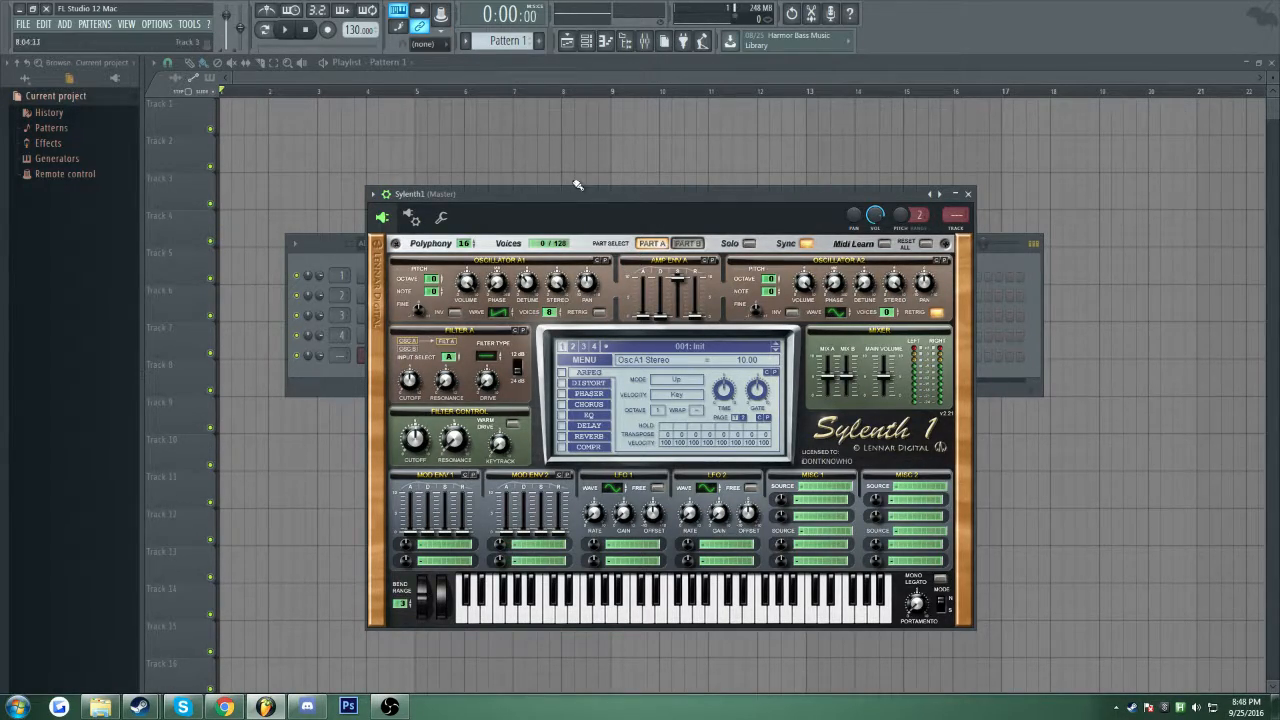
- Play several chords to hear Oscillator A1's sound with stereo at 10.00
key("r")
key("y")
key("i")
key("w")
key("r")
key("y")
key("i")
key("w")
- Try Oscillator A1's pan, toggle its Retrig on and back off, and play a chord
left_click_drag(588, 284, 563, 258)
left_click(599, 312)
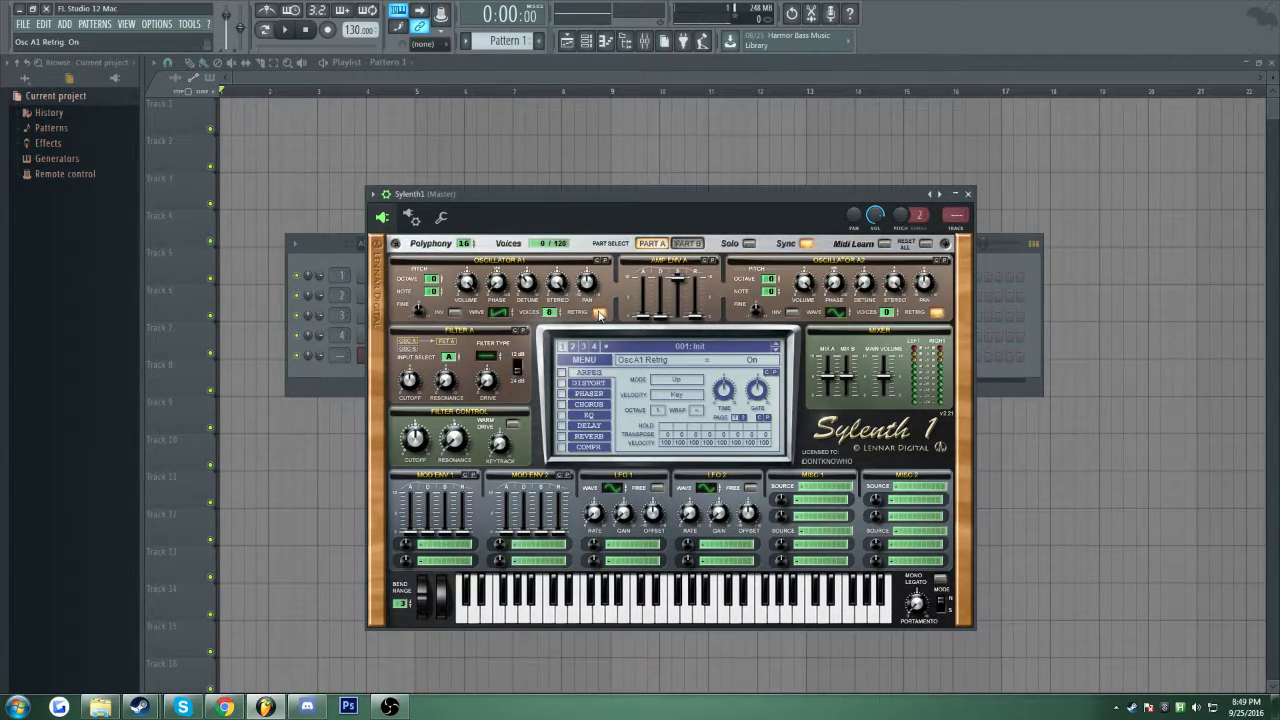
left_click(599, 313)
key("c")
key("b")
key("m")
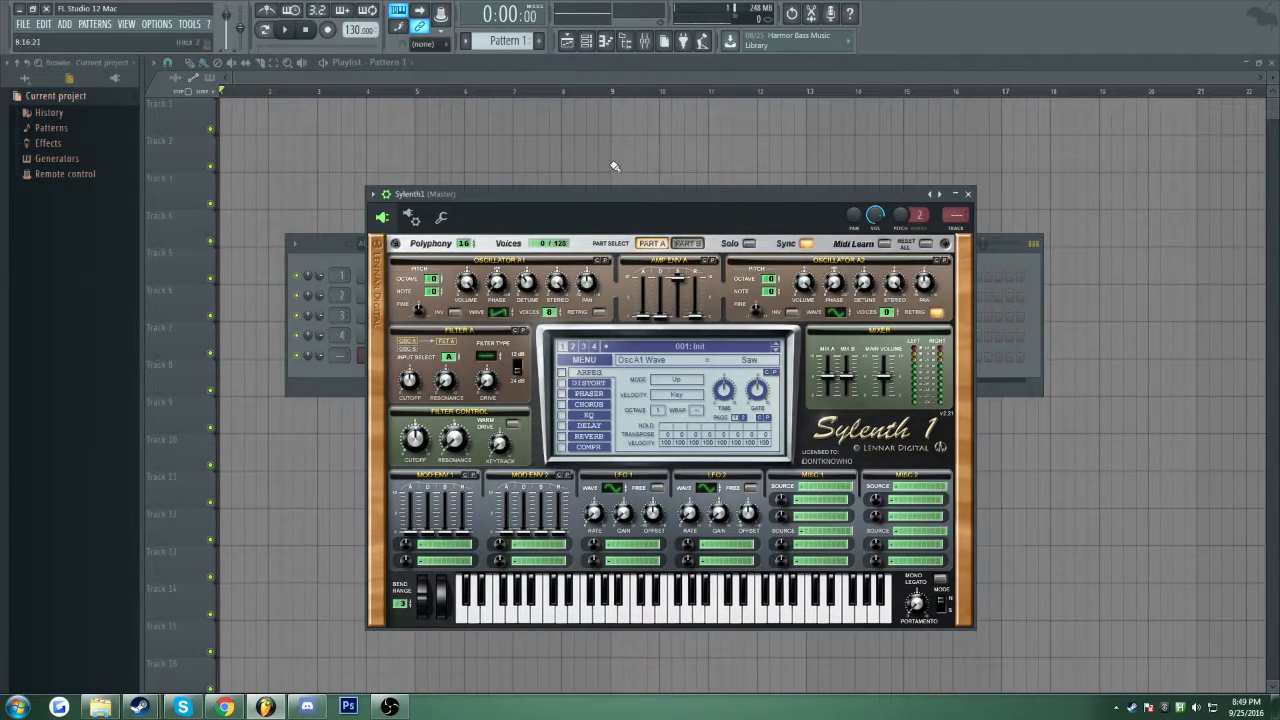
- Open Paint with a blank canvas and make its window smaller so it sits beside the Sylenth1 oscillator controls
key("super")
type("paint")
key("Return")
left_click_drag(235, 5, 477, 63)
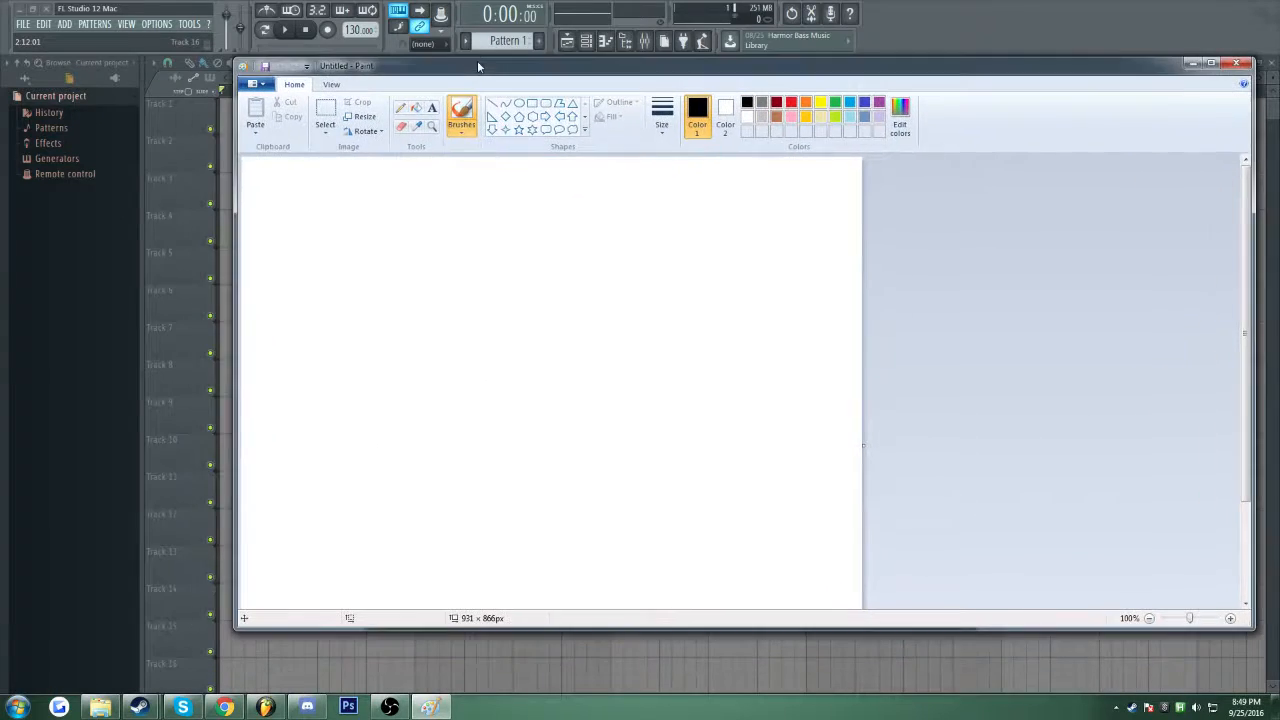
mouse_move(364, 370)
left_mouse_down()
mouse_move(504, 381)
mouse_move(533, 206)
left_mouse_up()
key("ctrl+z")
left_click_drag(376, 65, 416, 98)
mouse_move(276, 98)
left_mouse_down()
mouse_move(571, 218)
mouse_move(754, 252)
left_mouse_up()
- Draw a freehand black sawtooth waveform on the Paint canvas, play a note in Sylenth1, and return to Paint
mouse_move(826, 380)
left_mouse_down()
mouse_move(855, 586)
mouse_move(1053, 360)
mouse_move(1079, 610)
left_mouse_up()
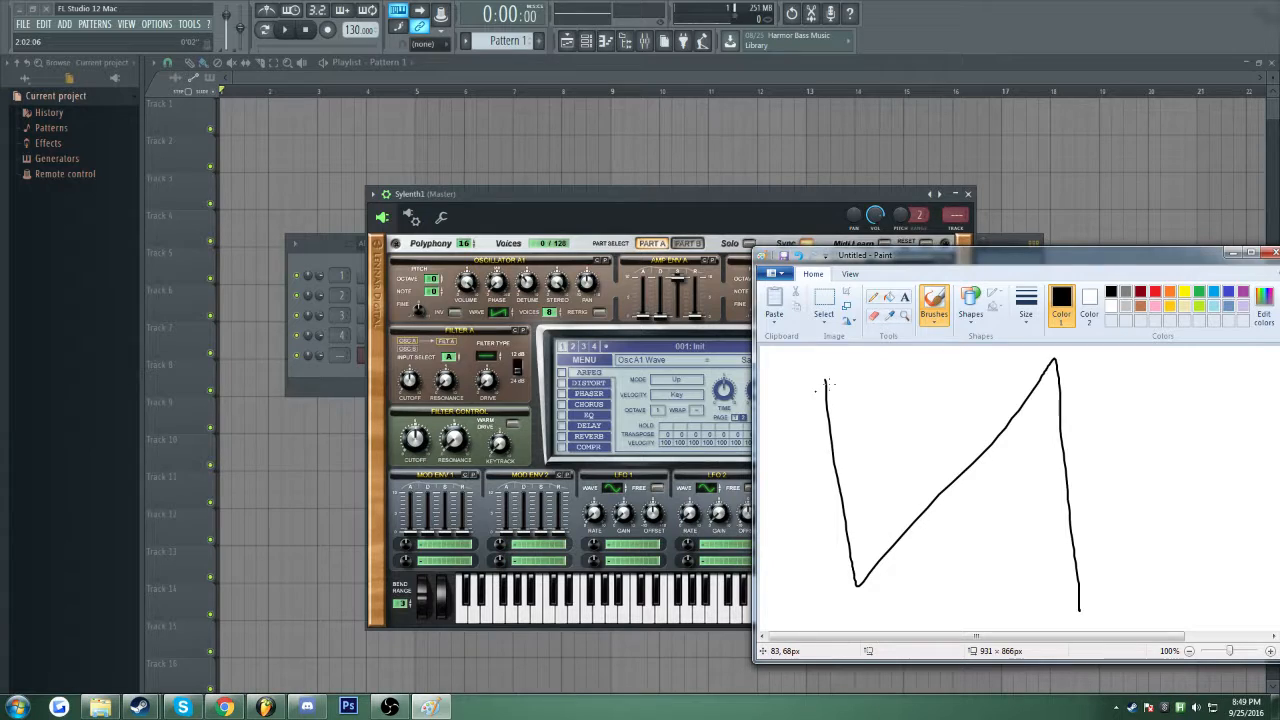
left_click(662, 611)
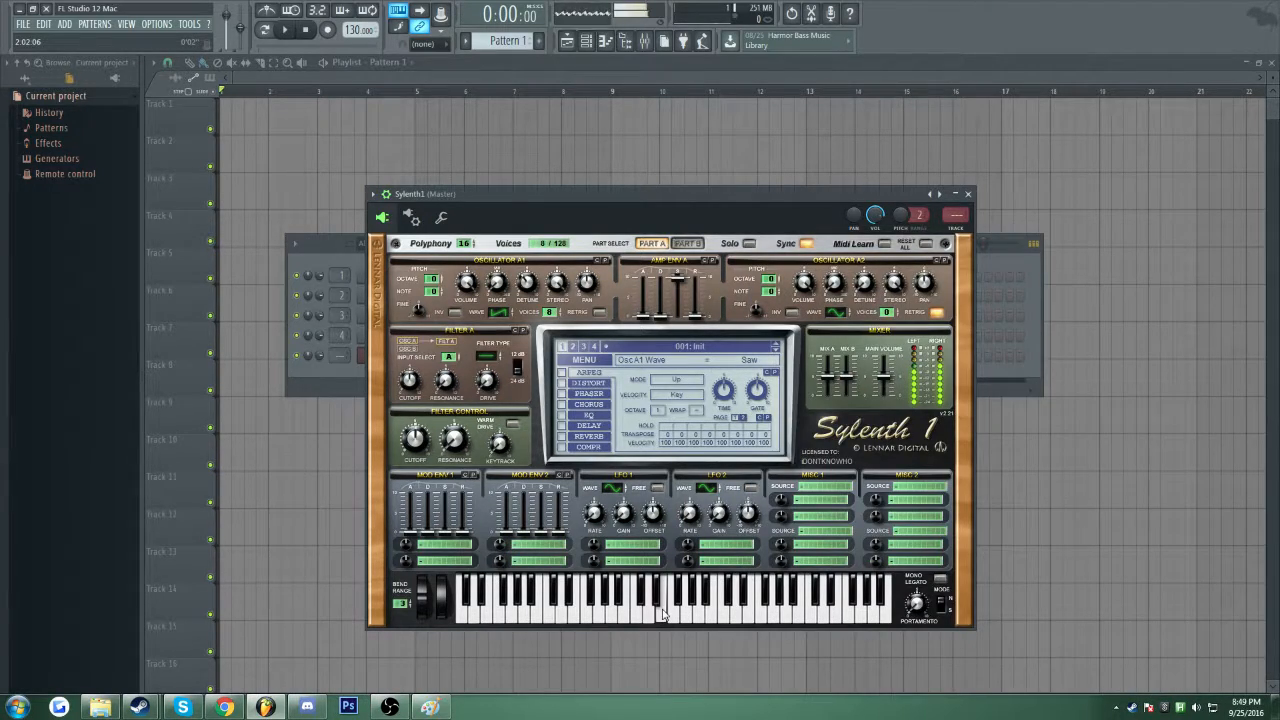
left_click(430, 707)
- Try sketching a sine-like curve across the sawtooth, undoing each attempt
mouse_move(813, 480)
left_mouse_down()
mouse_move(1070, 412)
mouse_move(1204, 458)
left_mouse_up()
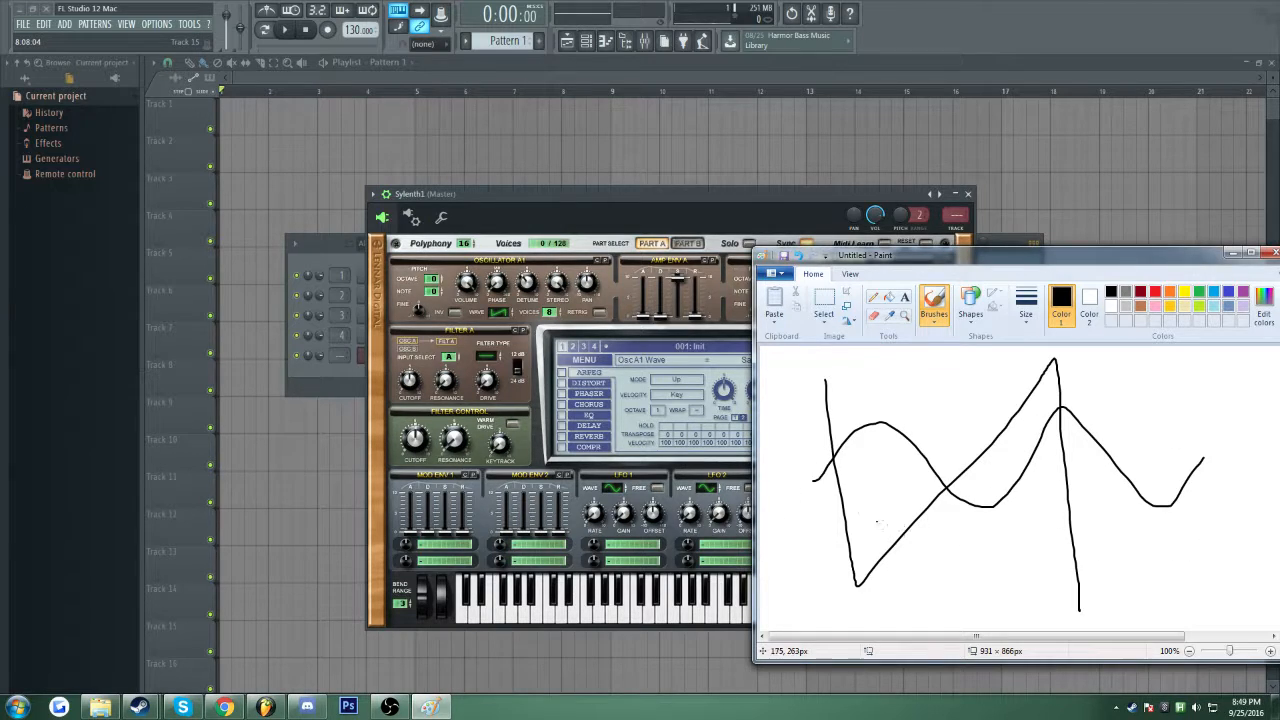
key("ctrl+z")
mouse_move(804, 490)
left_mouse_down()
mouse_move(1000, 482)
mouse_move(1080, 499)
left_mouse_up()
key("ctrl+z")
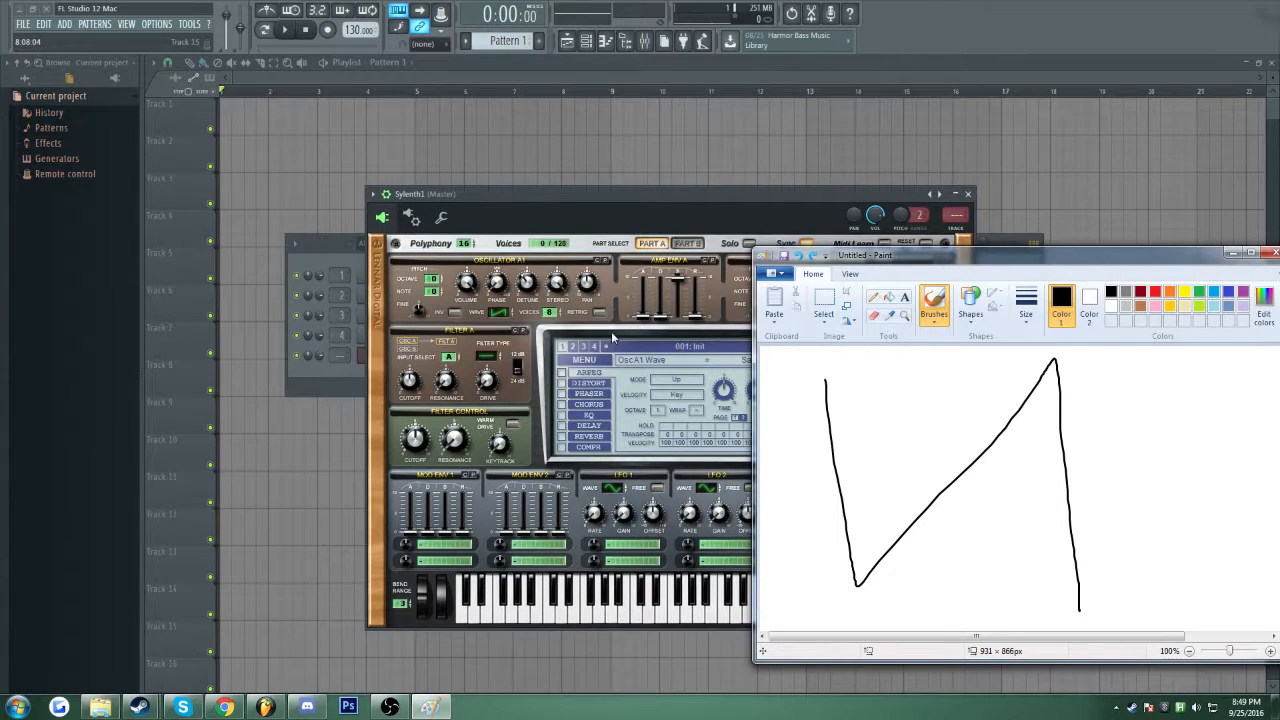
mouse_move(794, 498)
left_mouse_down()
mouse_move(928, 459)
mouse_move(1082, 470)
mouse_move(1110, 451)
left_mouse_up()
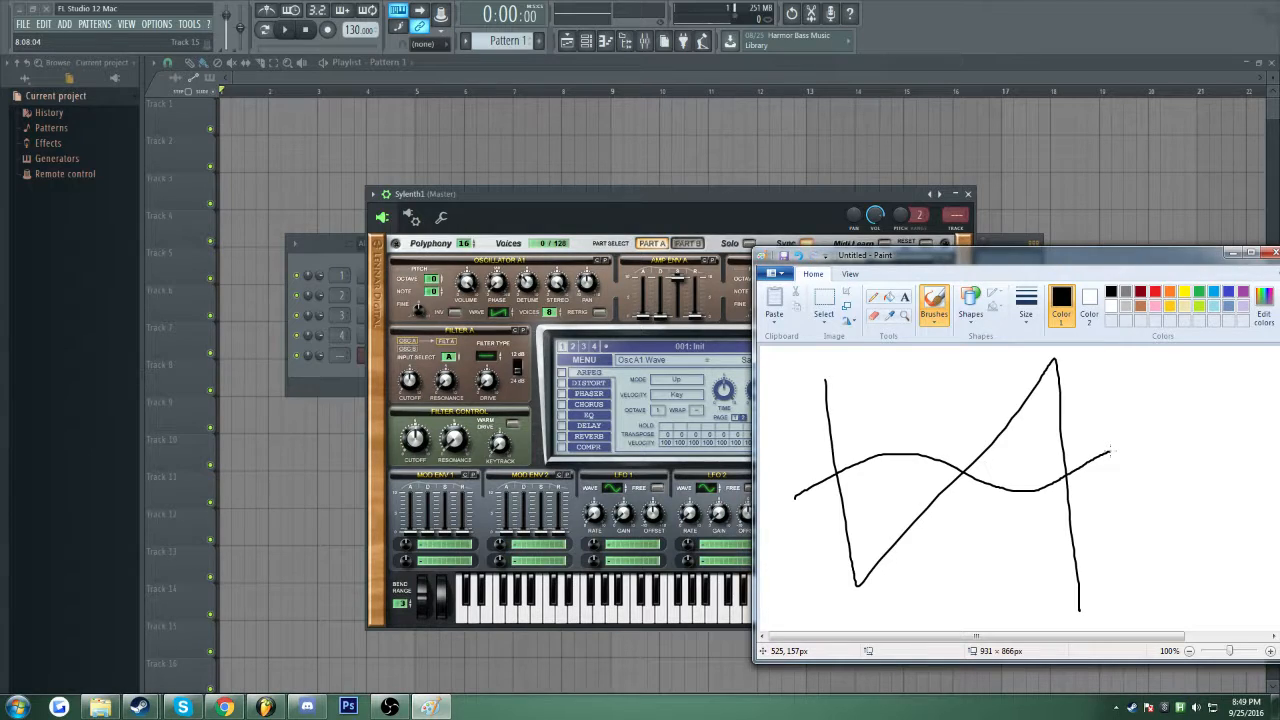
key("ctrl+z")
- Mark a point midway on each steep edge of the sawtooth and connect the two marks with a wavy line
left_click_drag(834, 465, 830, 464)
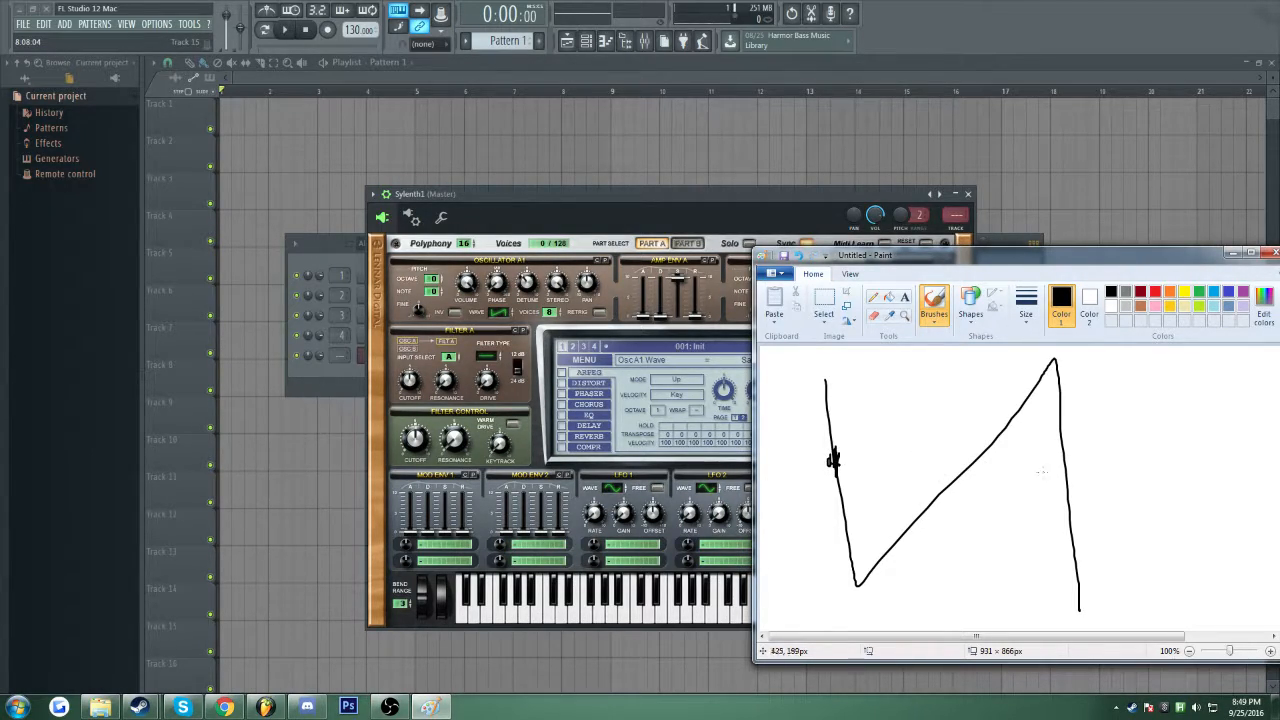
left_click_drag(1064, 462, 1065, 458)
mouse_move(830, 462)
left_mouse_down()
mouse_move(862, 440)
mouse_move(922, 456)
mouse_move(990, 442)
left_mouse_up()
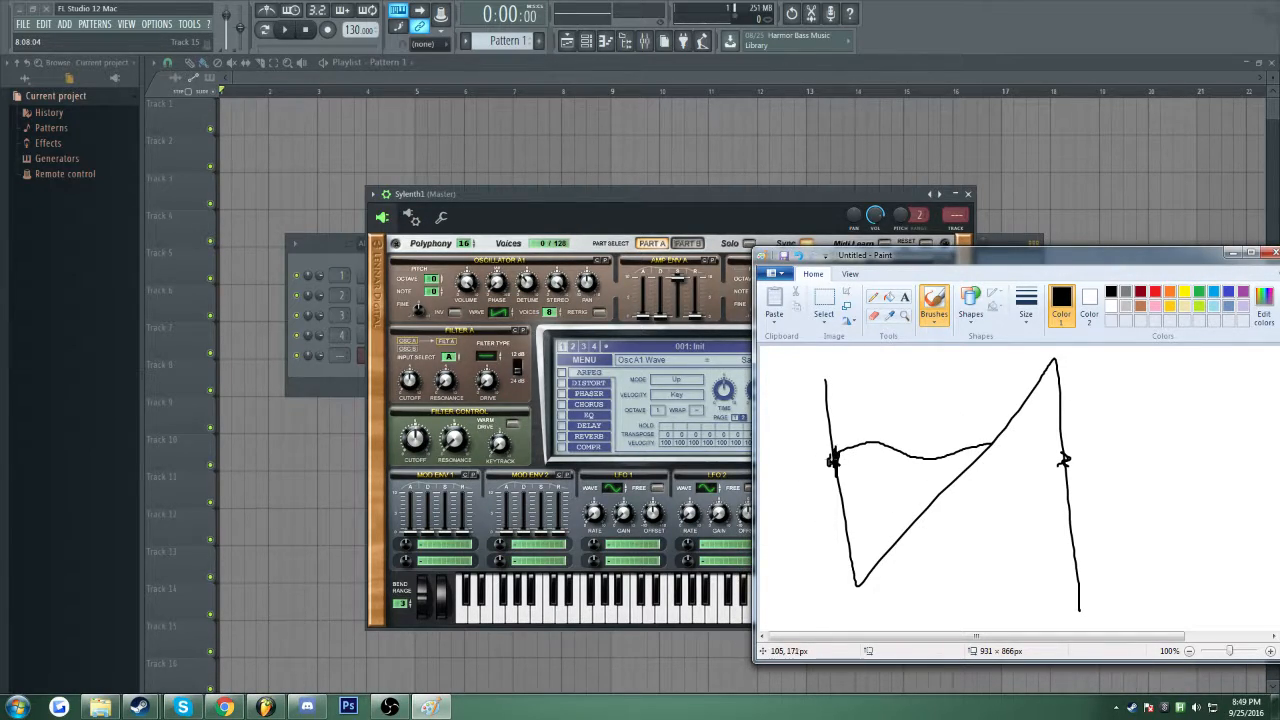
key("ctrl+z")
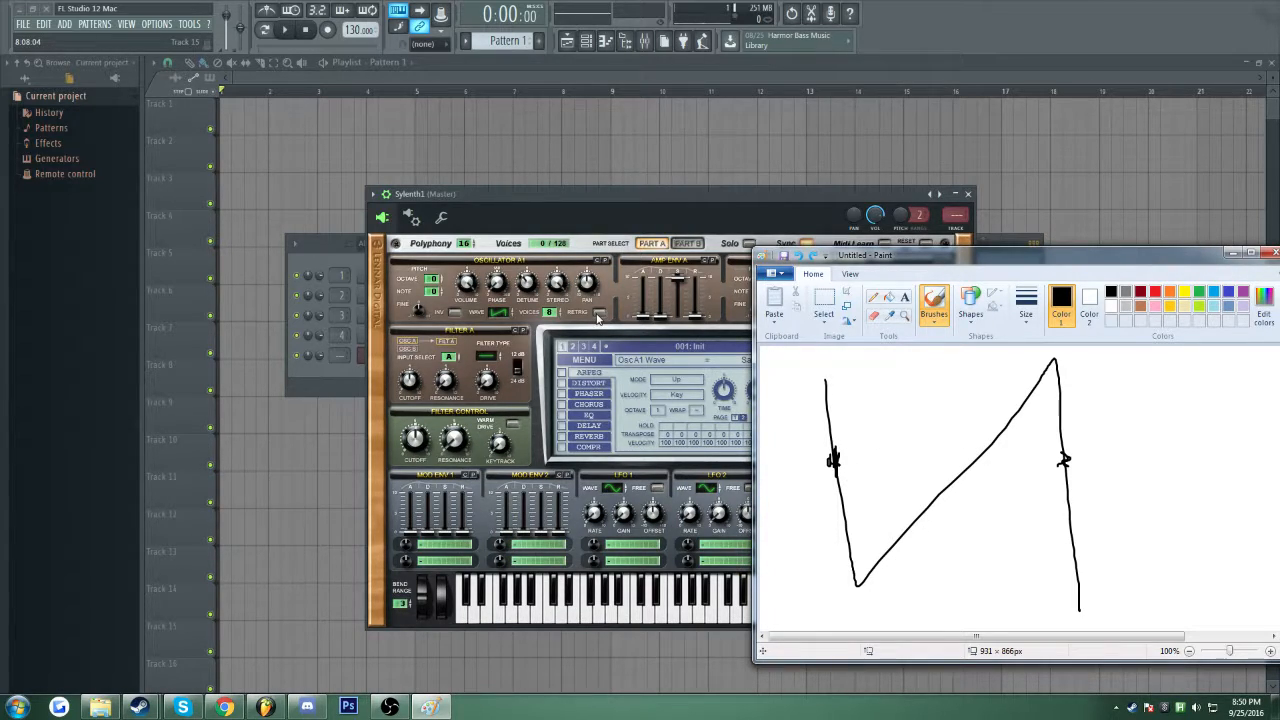
mouse_move(833, 460)
left_mouse_down()
mouse_move(860, 441)
mouse_move(906, 457)
left_mouse_up()
mouse_move(905, 457)
left_mouse_down()
mouse_move(918, 446)
mouse_move(958, 466)
mouse_move(1002, 442)
mouse_move(1060, 458)
left_mouse_up()
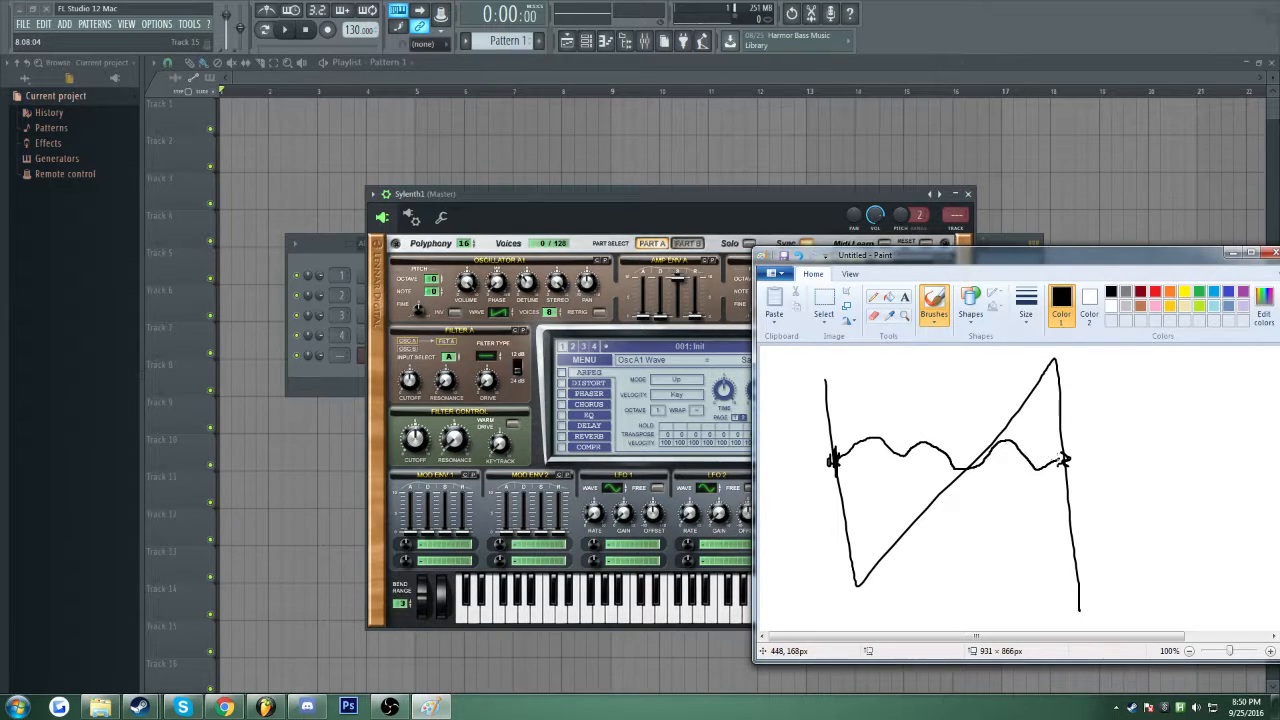
- Close Paint without saving the waveform drawing and return to Sylenth1 in FL Studio
left_click_drag(1069, 263, 797, 281)
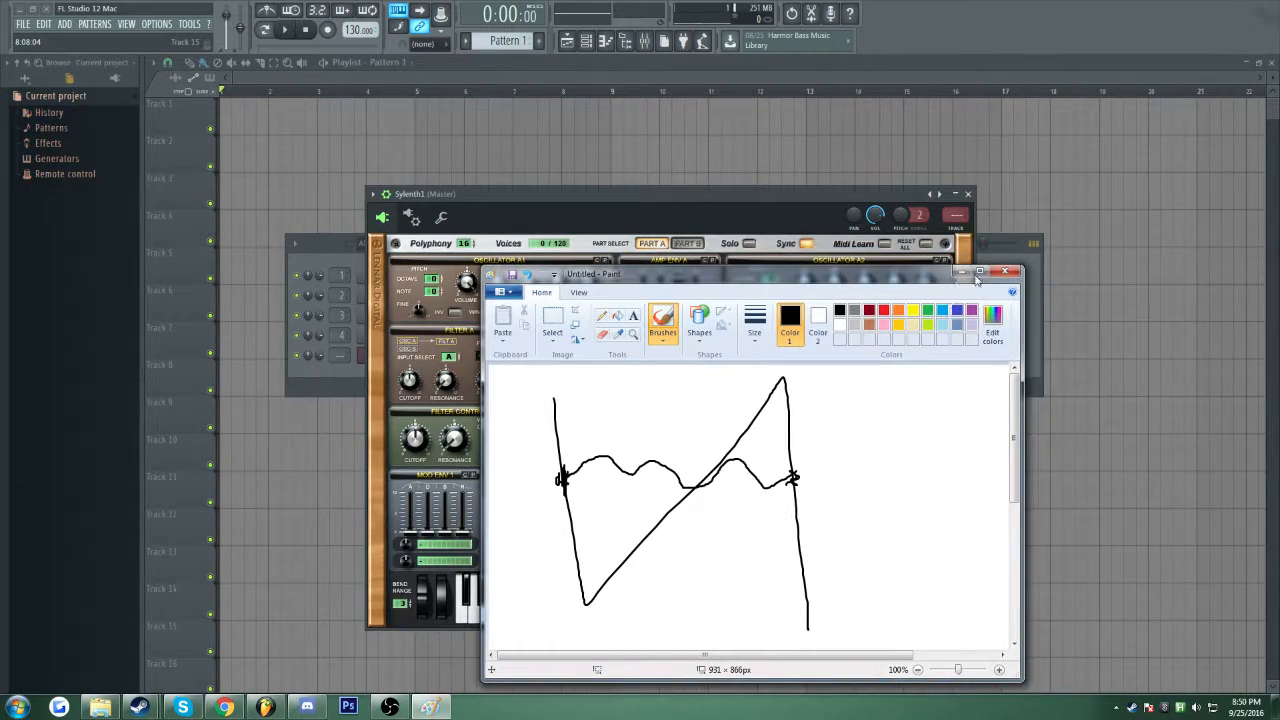
left_click(1005, 271)
left_click(770, 477)
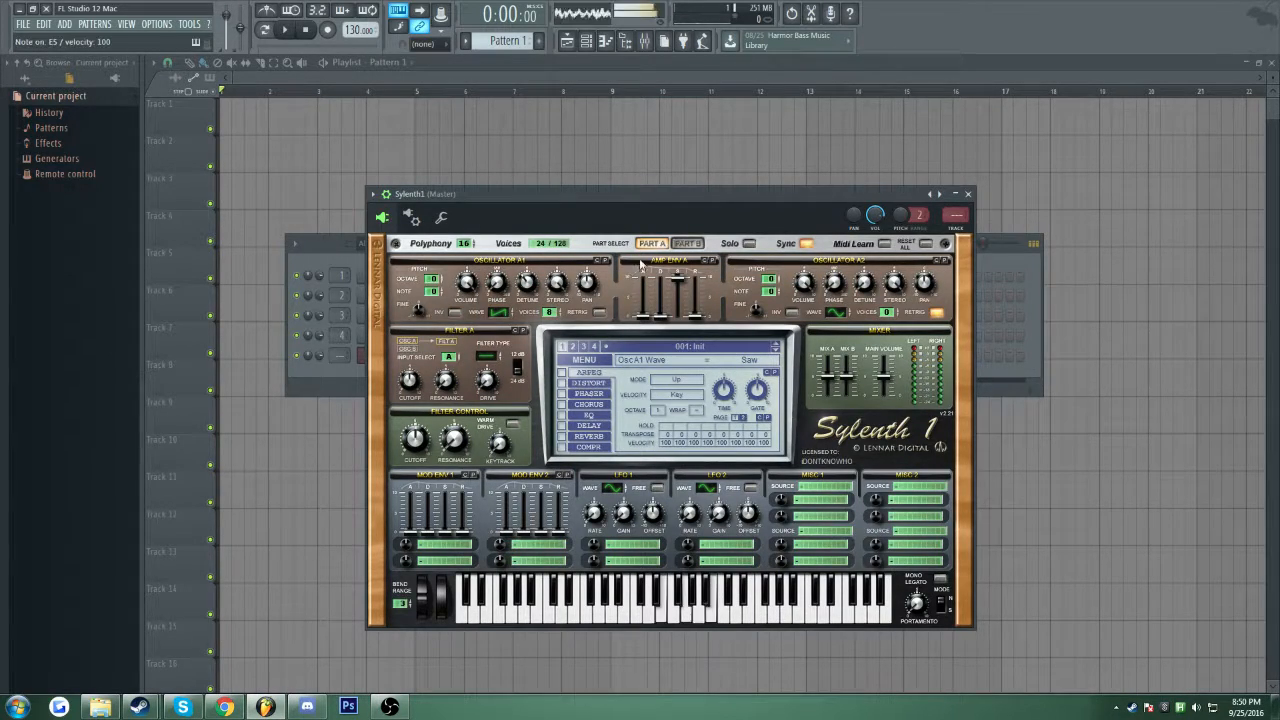
- Uncover the channel rack, add a Massive channel, and shorten the attack of Massive's second envelope
left_click_drag(675, 210, 648, 182)
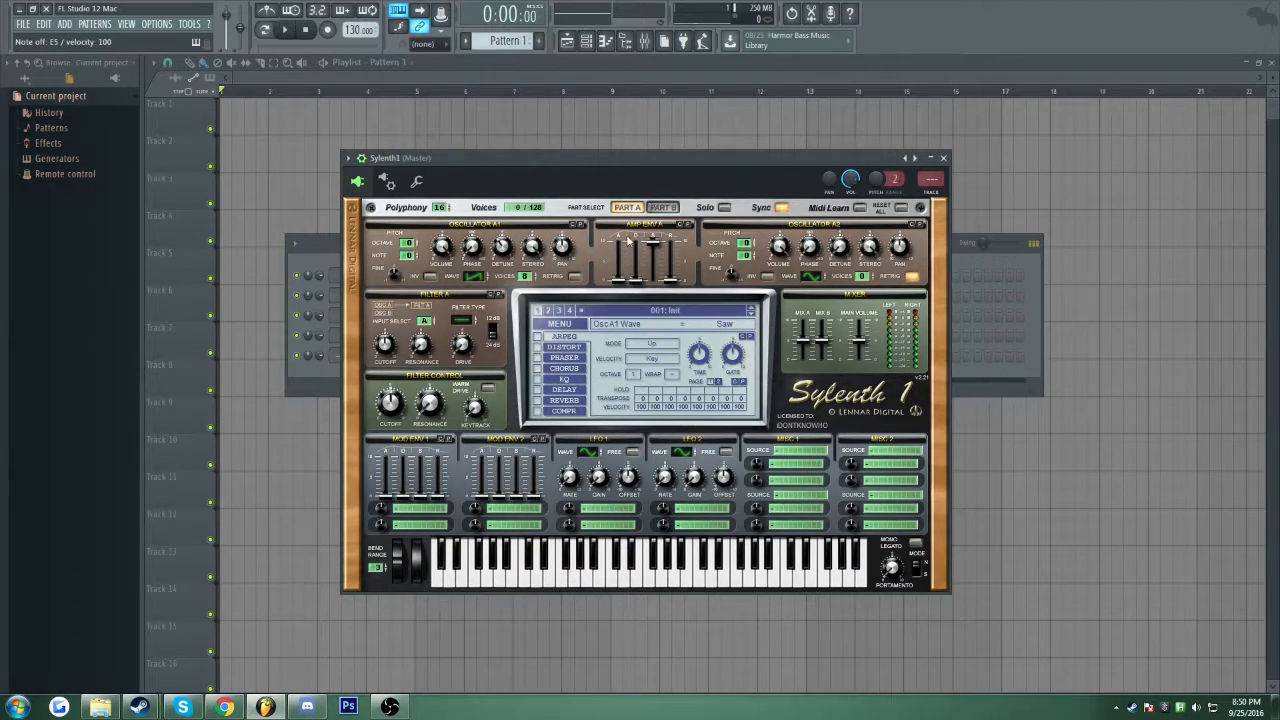
left_click_drag(672, 182, 916, 264)
left_click(390, 394)
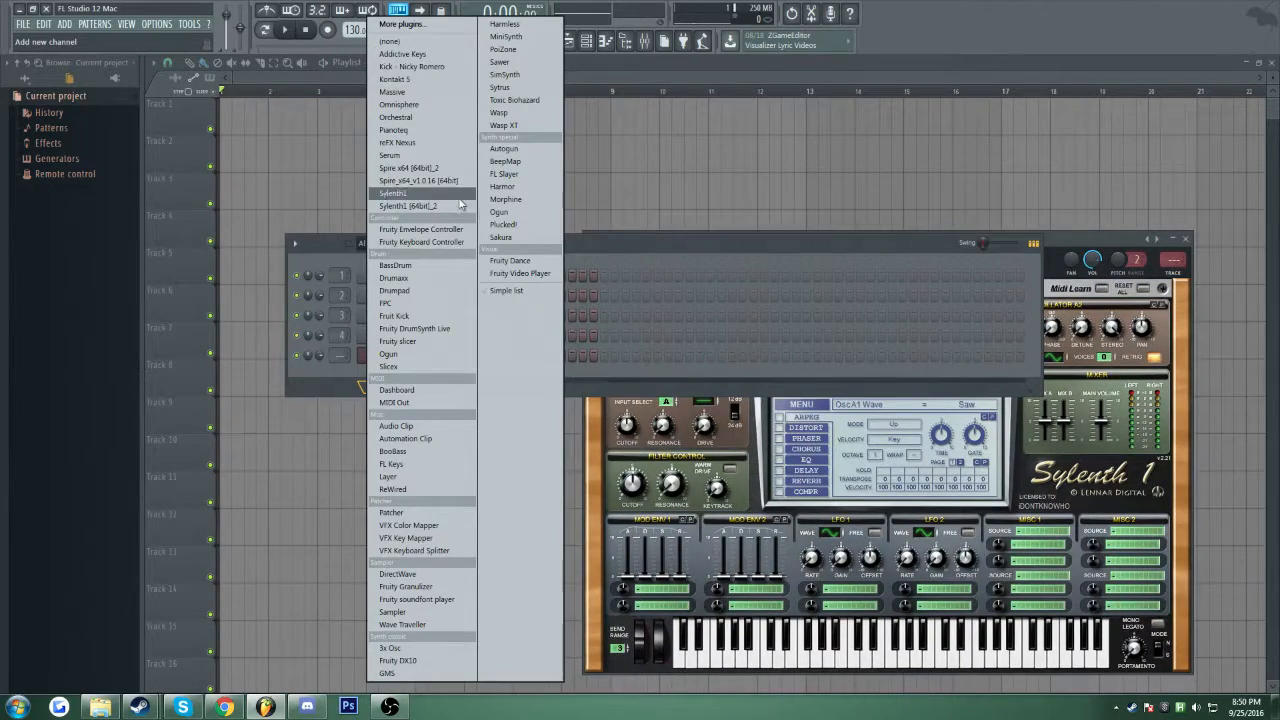
left_click(455, 92)
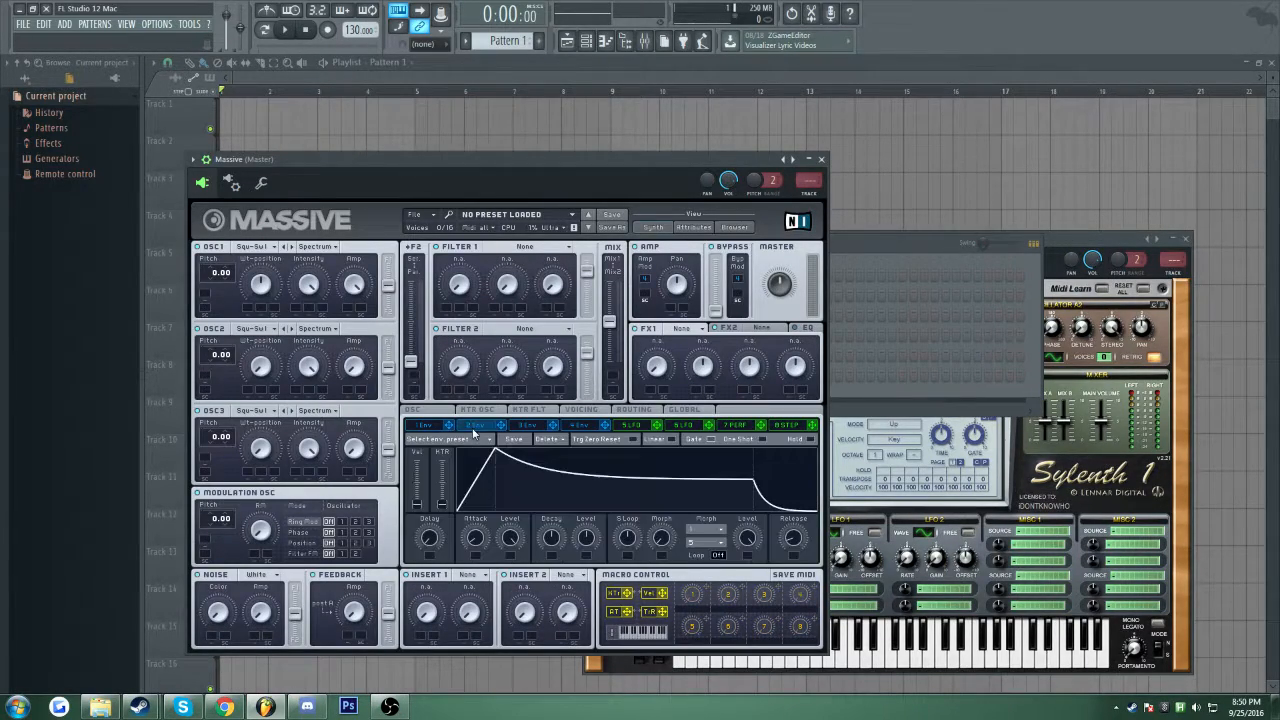
mouse_move(474, 544)
left_mouse_down()
mouse_move(478, 571)
mouse_move(477, 523)
mouse_move(460, 545)
left_mouse_up()
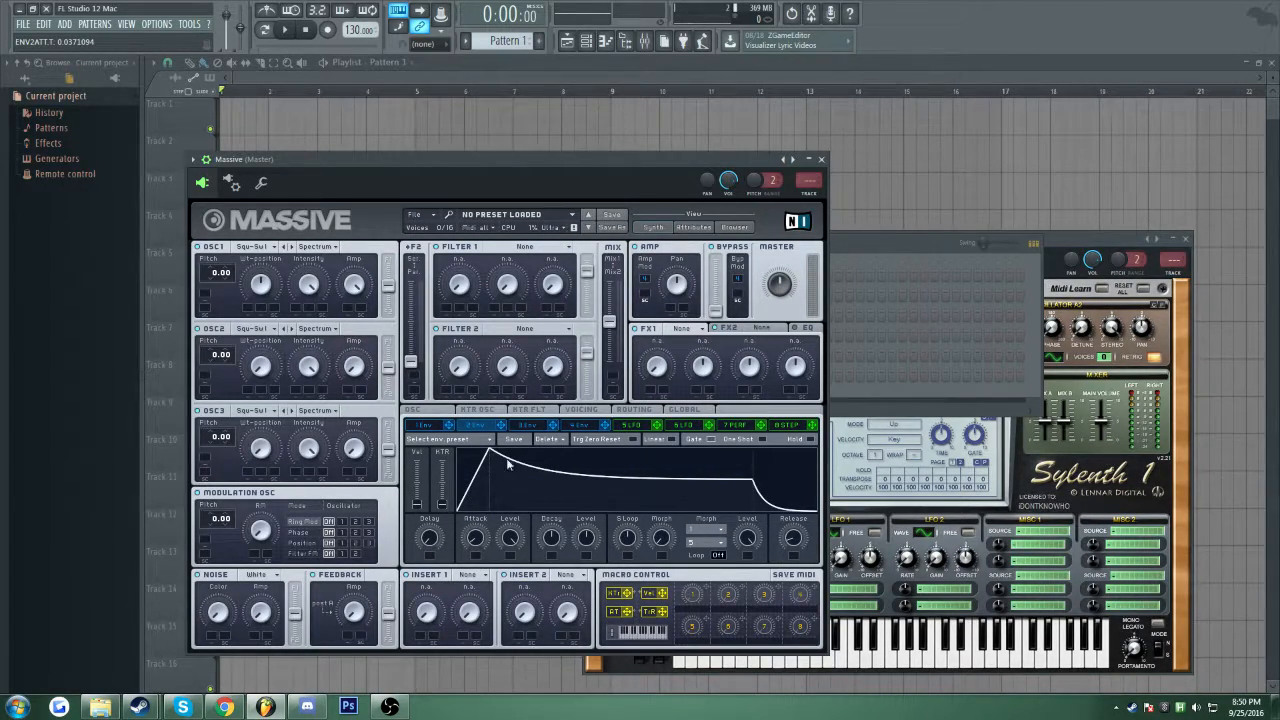
left_click_drag(481, 547, 580, 488)
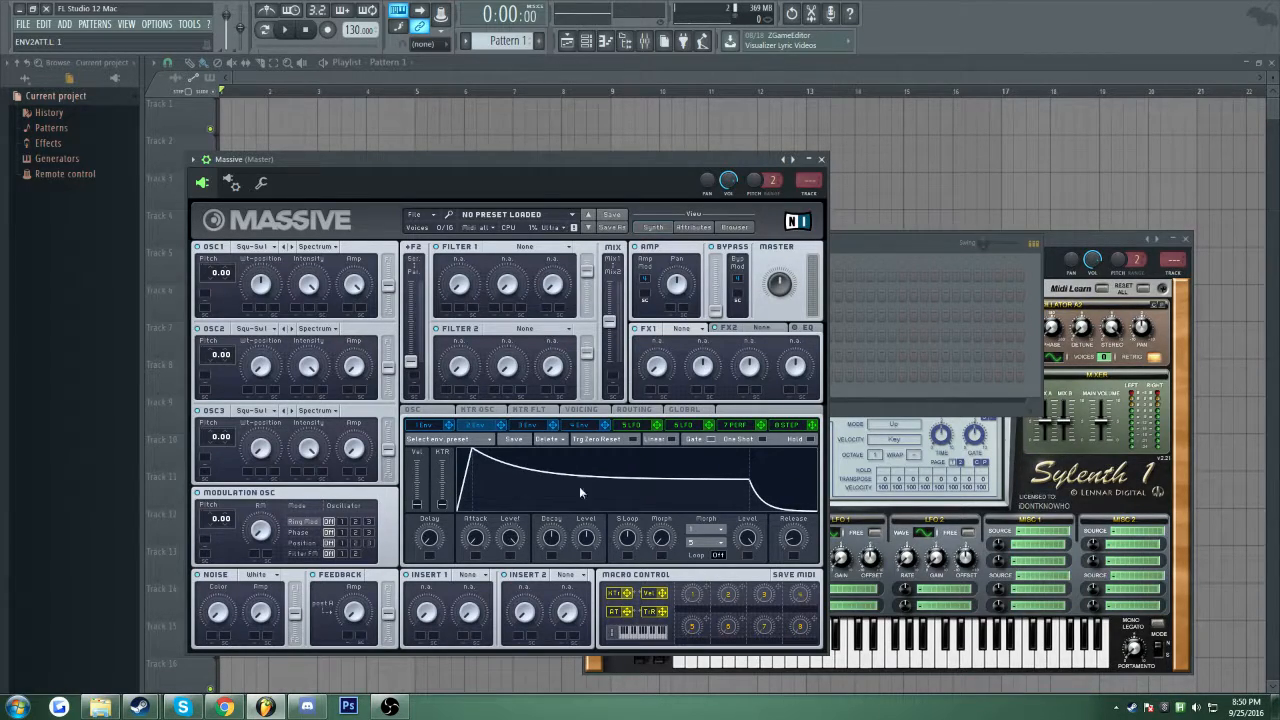
- Close the Massive window and delete the Massive channel from the channel rack
left_click(821, 159)
right_click(384, 375)
left_click(436, 490)
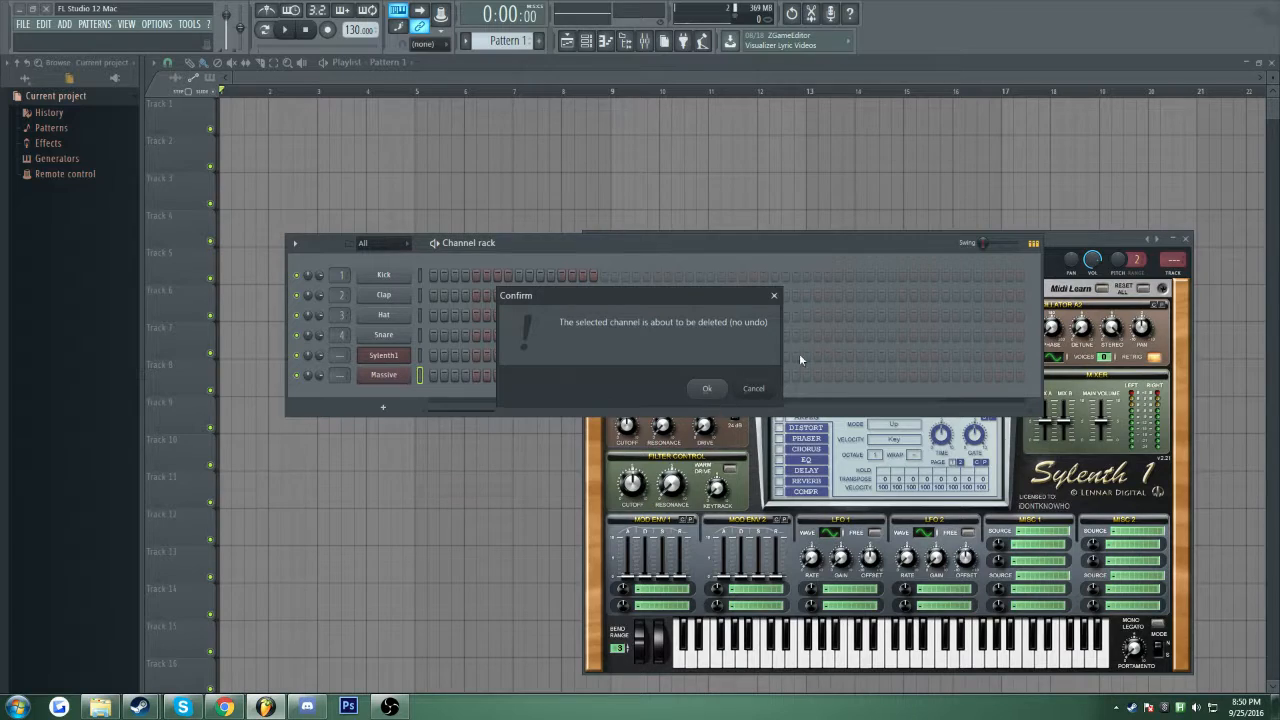
left_click(702, 391)
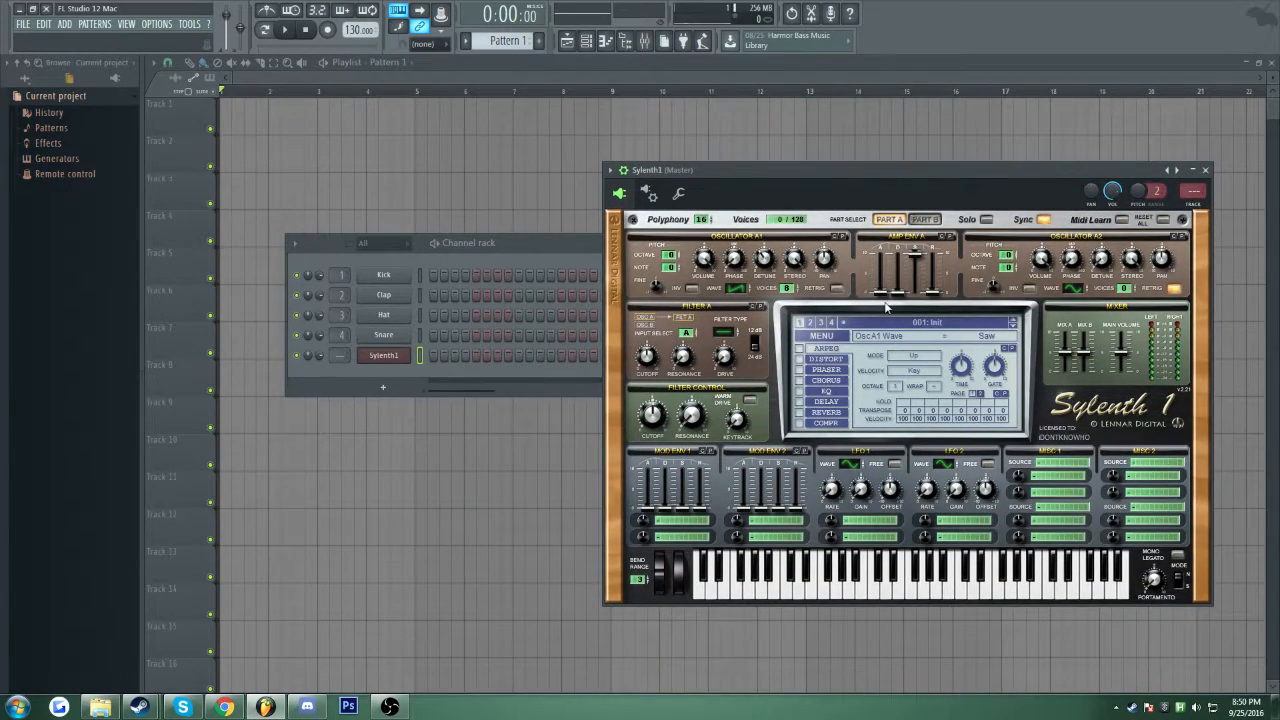
- Bring the Sylenth1 window back to the centre, raise Amp Env A's attack to 4.62, and play a chord
left_click_drag(868, 211, 632, 287)
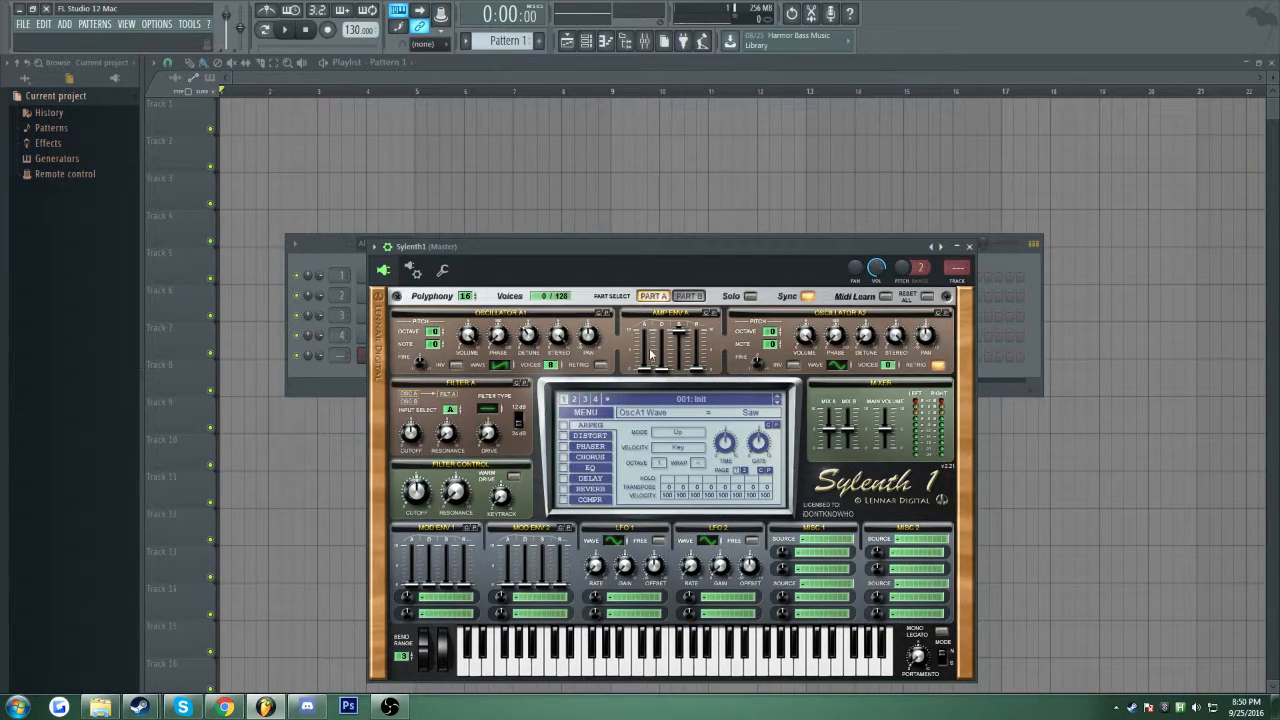
left_click_drag(660, 244, 655, 239)
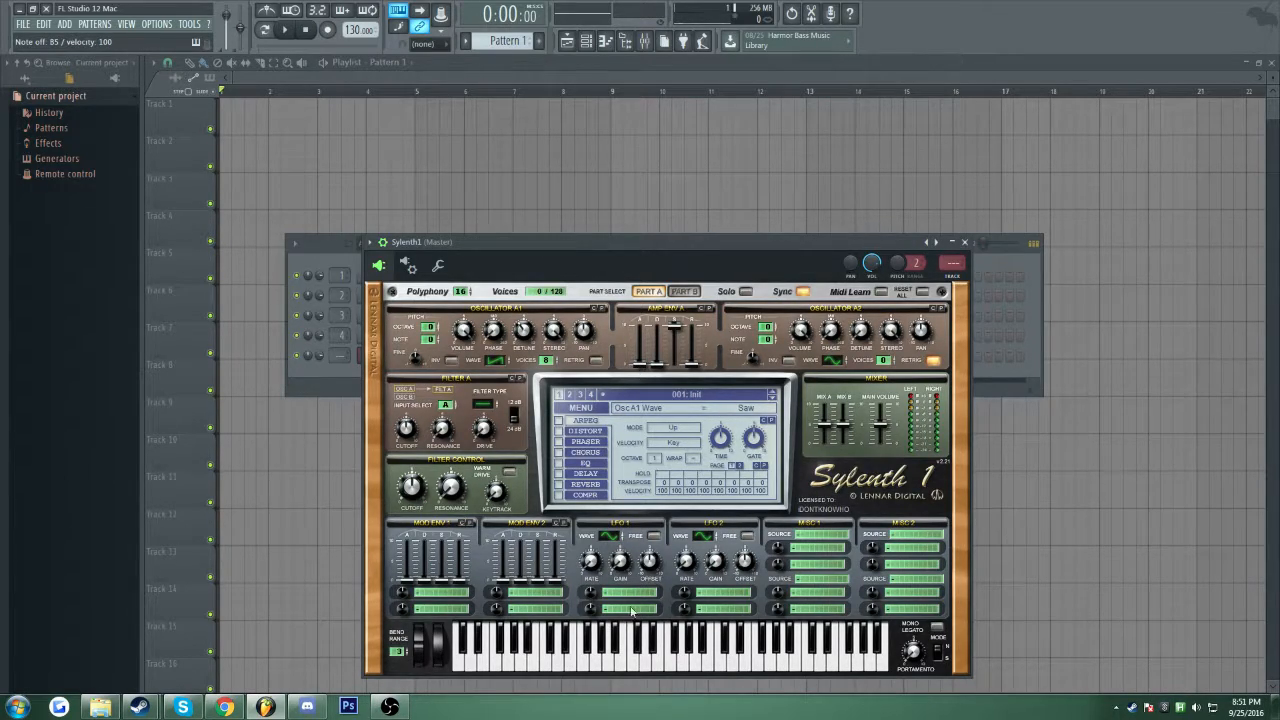
left_click_drag(642, 364, 645, 308)
key("z")
key("b")
key("c")
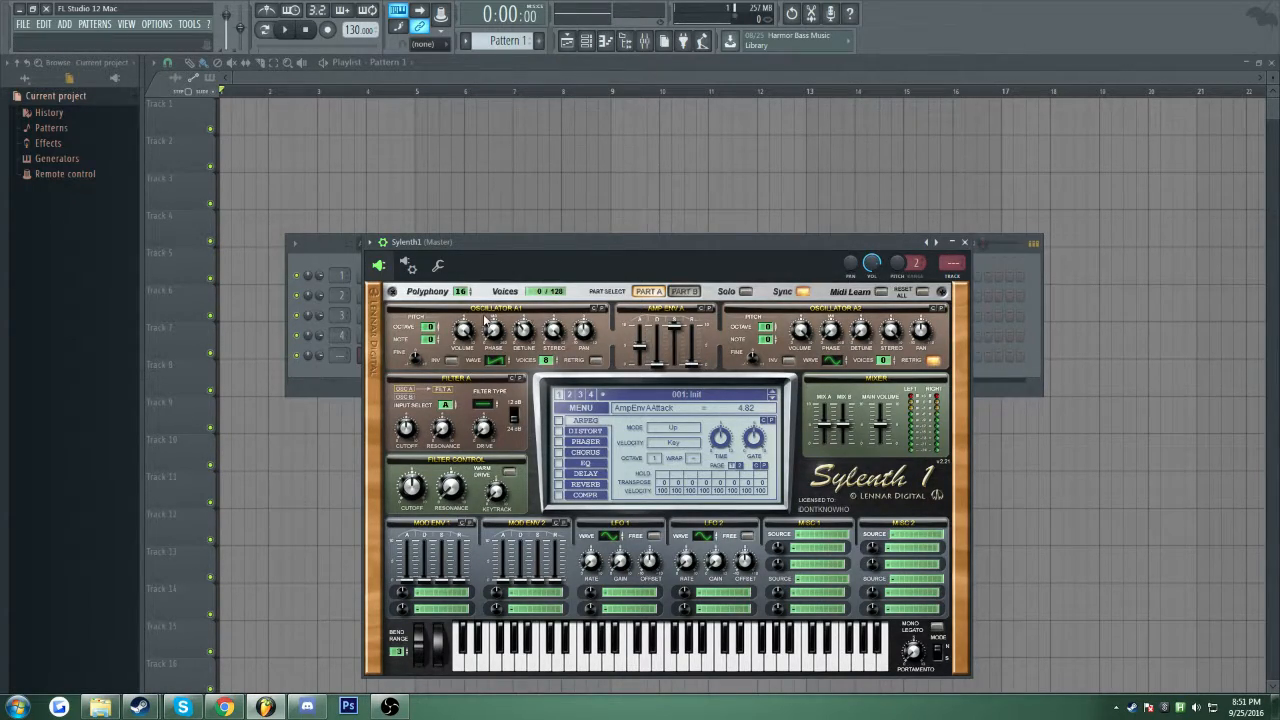
- Lower Amp Env A's attack to its minimum and play the chord again
left_click_drag(640, 351, 656, 463)
key("z")
key("b")
key("c")
- Raise Amp Env A's attack slightly and compare a chord with decay at 0.00 and at 10.00
left_click_drag(658, 369, 668, 253)
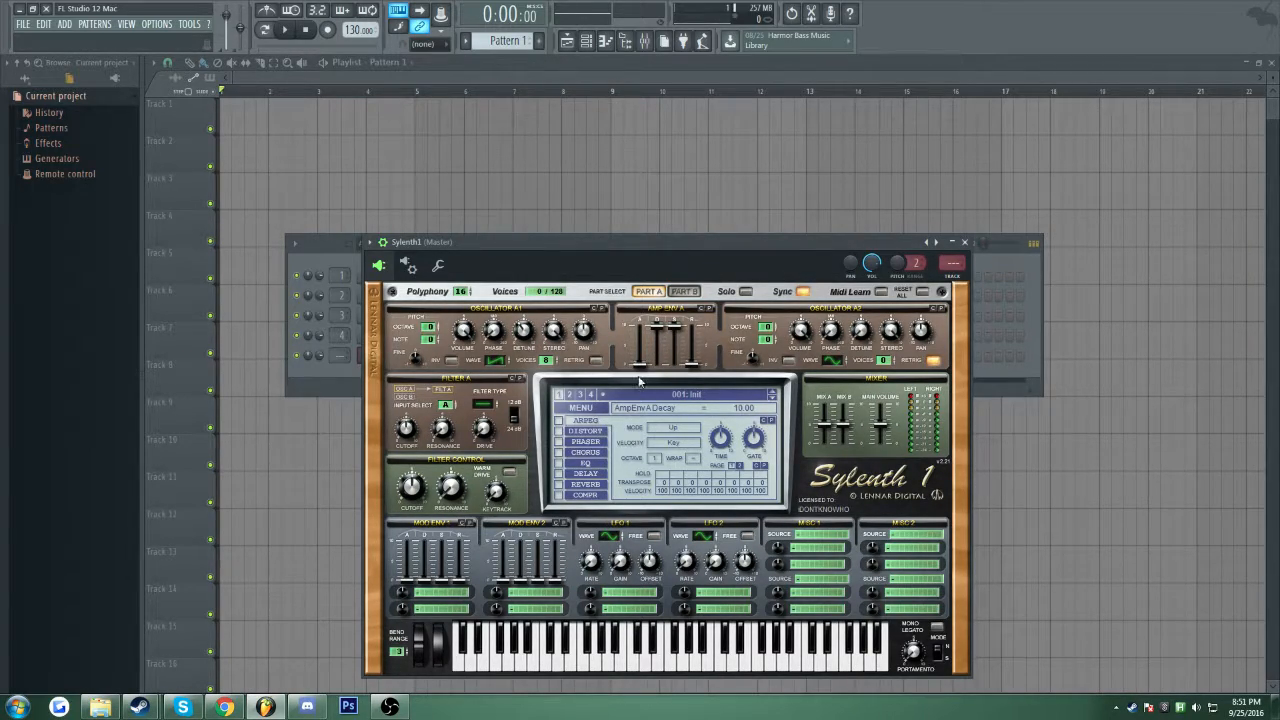
mouse_move(640, 369)
left_mouse_down()
mouse_move(656, 330)
mouse_move(657, 367)
left_mouse_up()
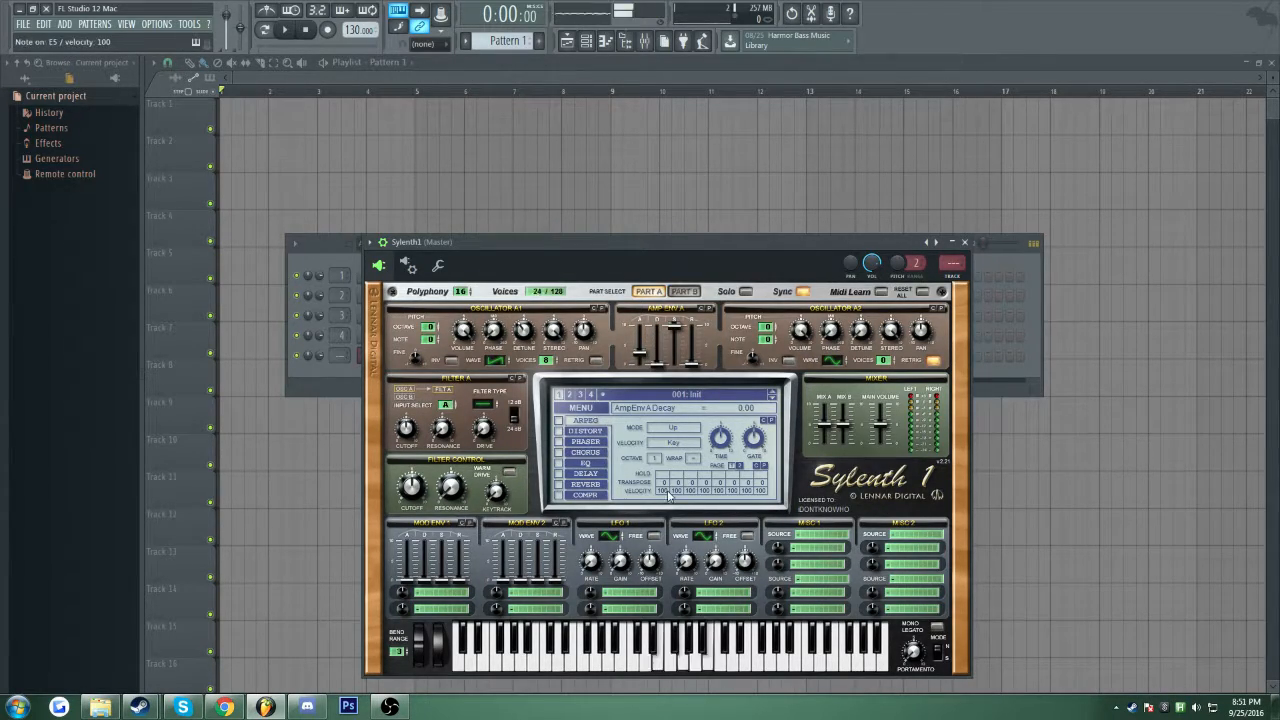
left_click_drag(657, 367, 660, 214)
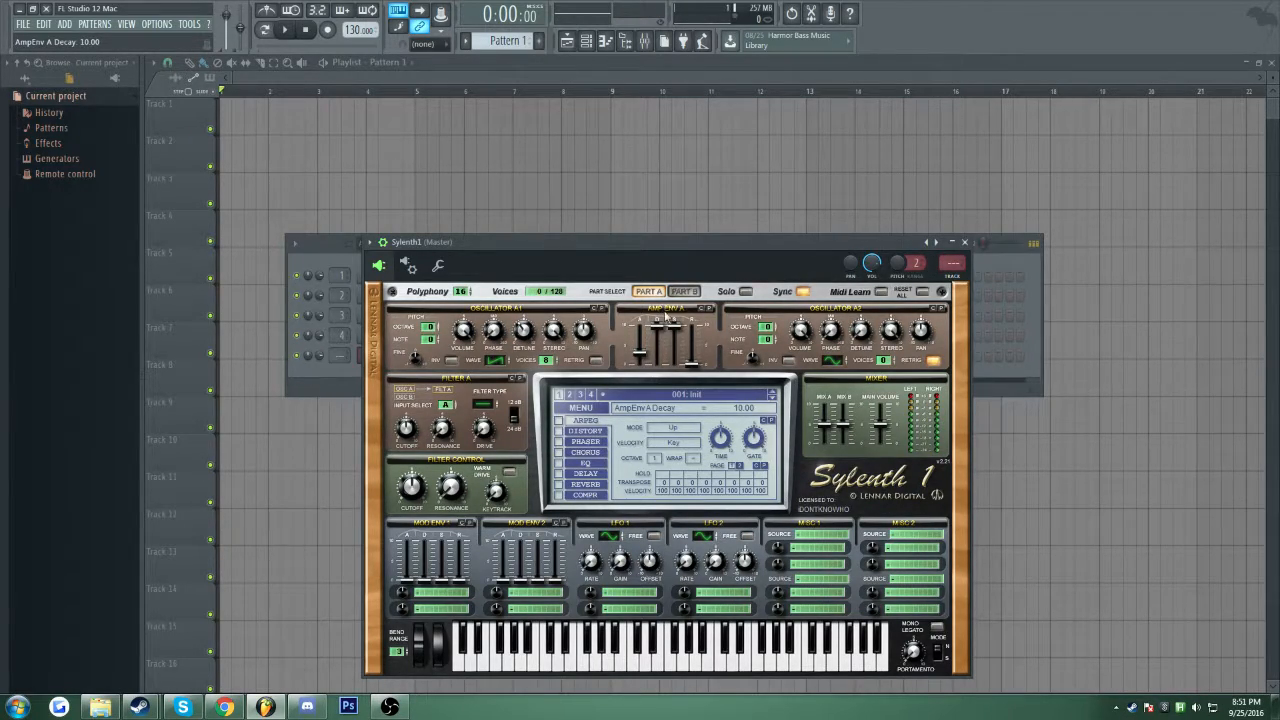
- Drop Amp Env A's sustain to its minimum, set the decay to 6.61, and play a chord
left_click_drag(658, 330, 657, 372)
key("e")
key("u")
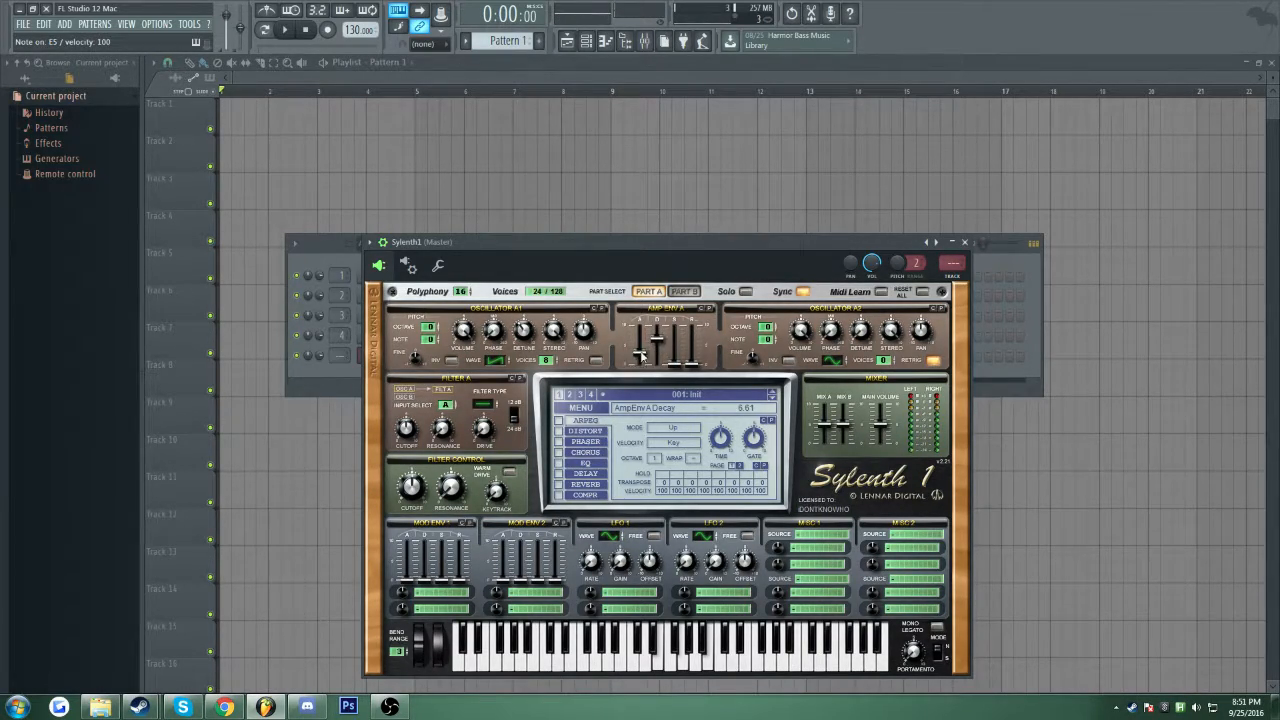
- Lower Amp Env A's decay to 1.03 and then further, playing a run of notes and chords to hear the short sound
left_click_drag(658, 340, 659, 383)
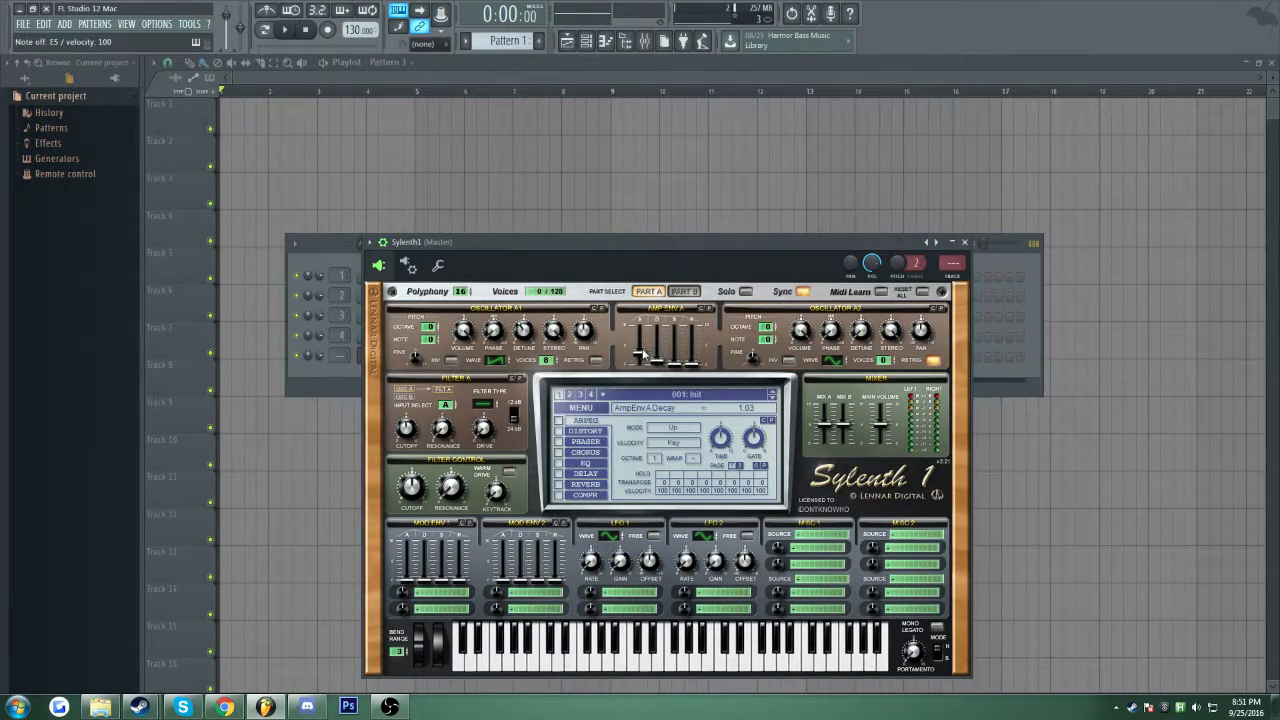
mouse_move(659, 361)
left_mouse_down()
mouse_move(650, 434)
mouse_move(662, 351)
mouse_move(657, 372)
left_mouse_up()
key("e")
key("u")
key("t")
key("t")
key("u")
key("e")
key("u")
key("t")
key("y")
key("i")
key("y")
- Raise Amp Env A's decay and sustain to 10.00, increase the attack slightly, and play notes
left_click_drag(658, 372, 672, 234)
key("t")
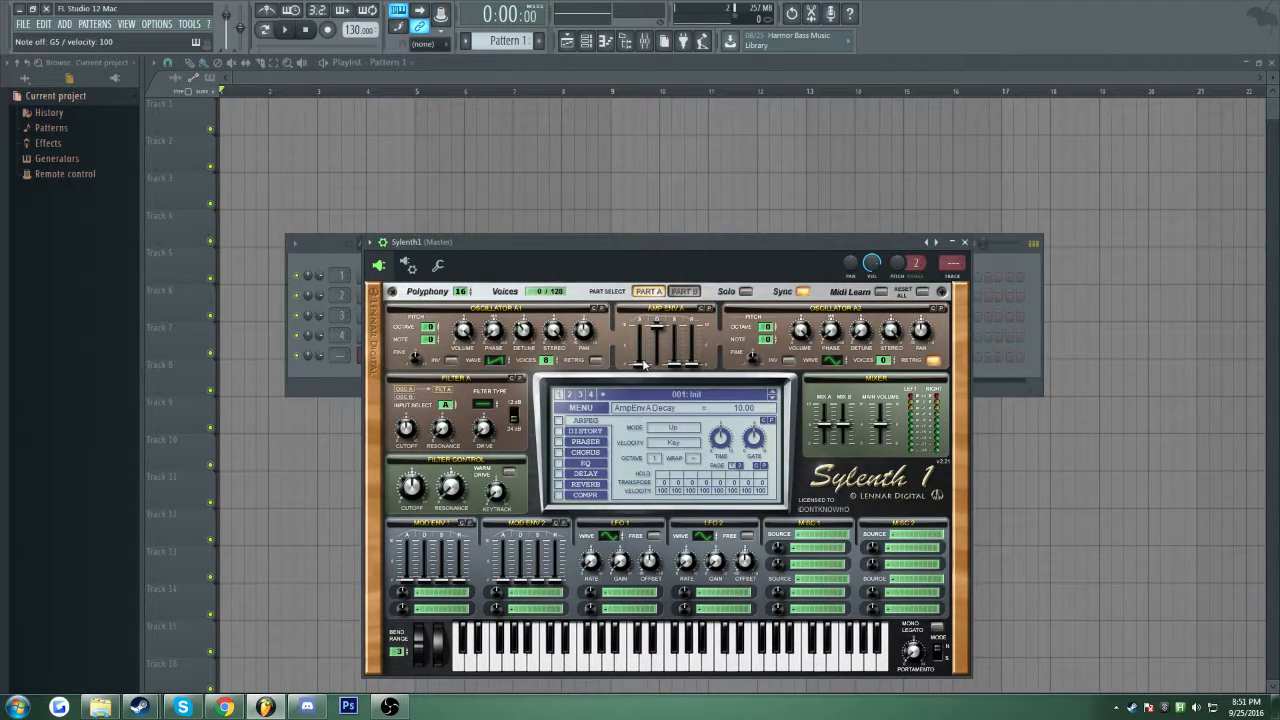
left_click_drag(640, 367, 667, 236)
key("q")
key("t")
key("e")
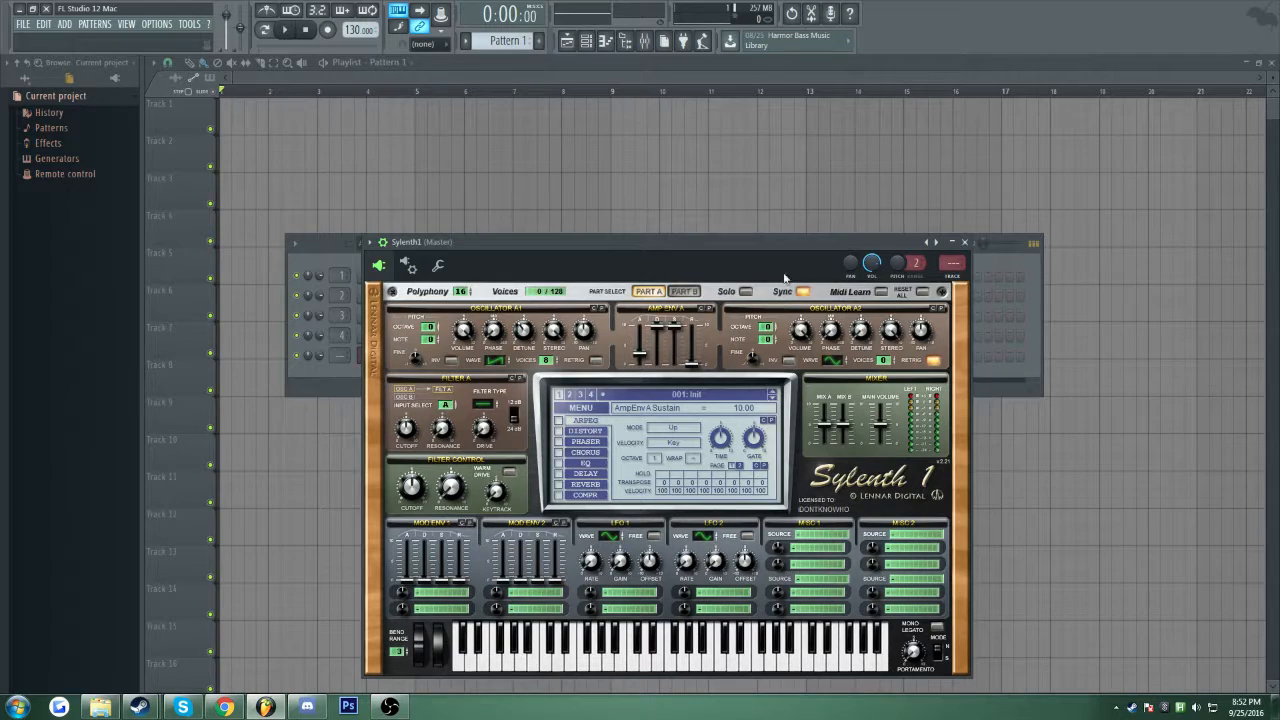
- Lower Amp Env A's sustain partway, set its decay to 5.98, and play chords
left_click_drag(723, 265, 655, 243)
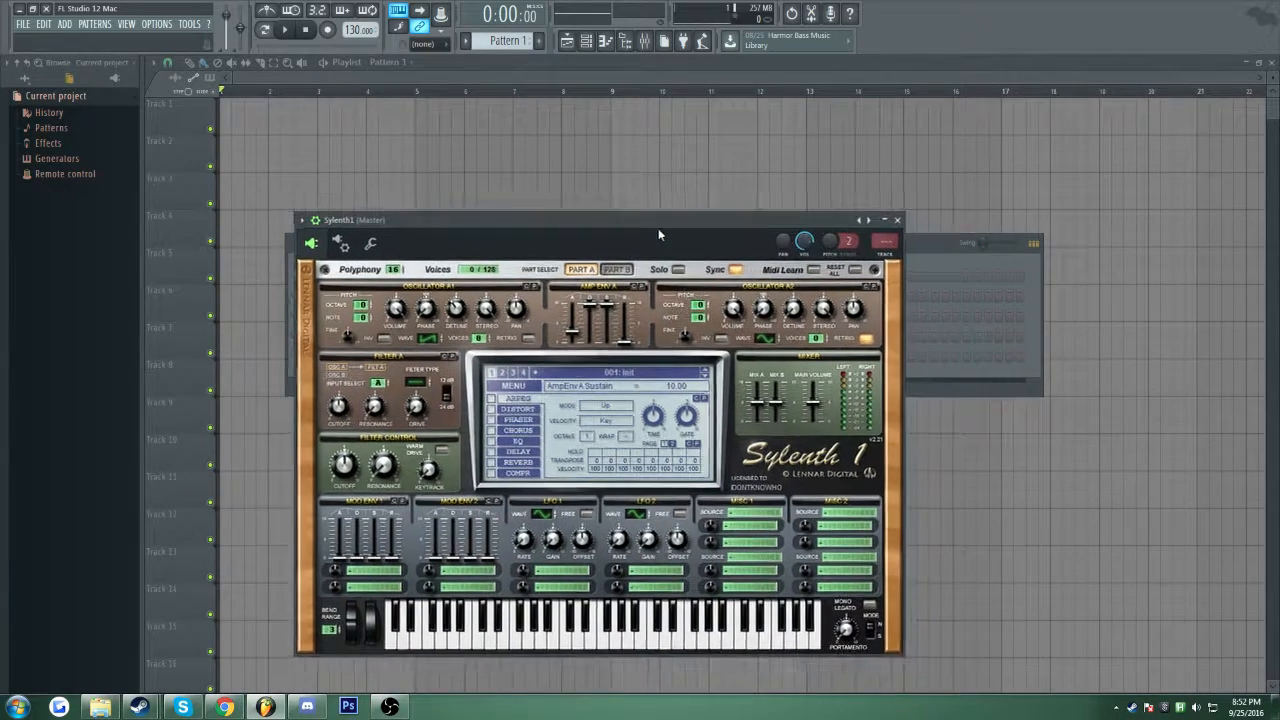
key("r")
left_click_drag(607, 292, 598, 346)
key("w")
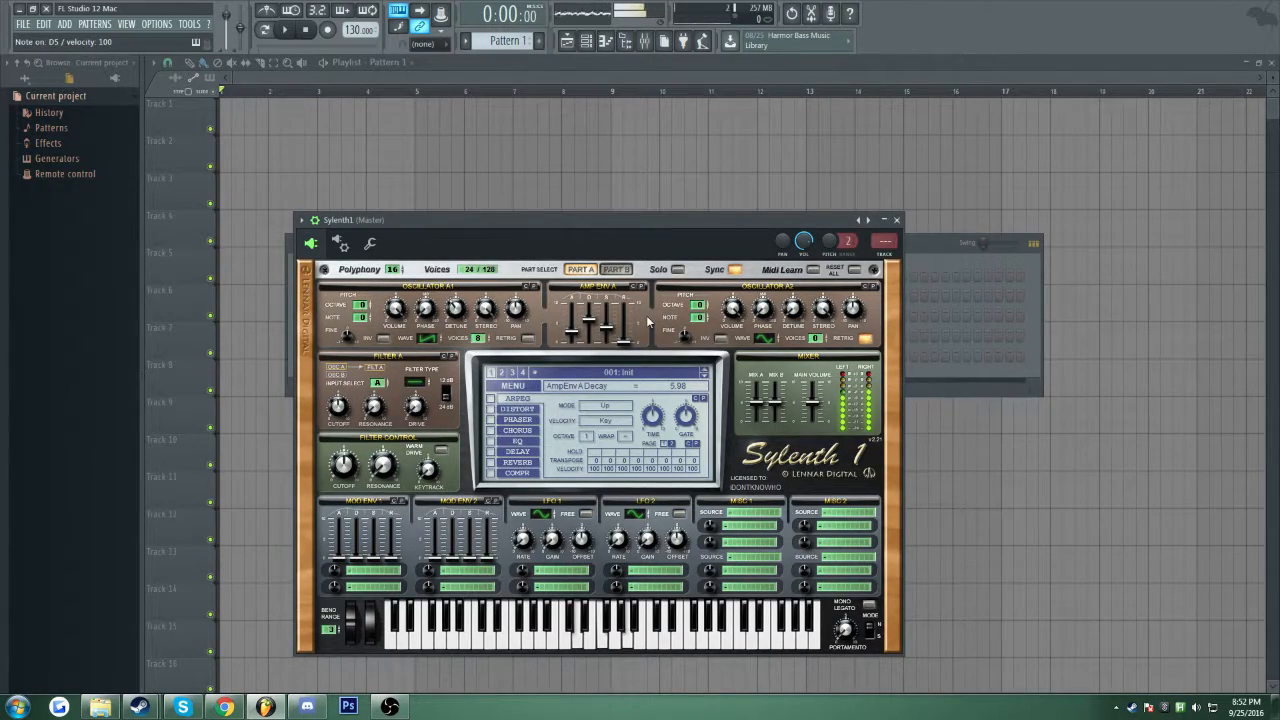
key("y")
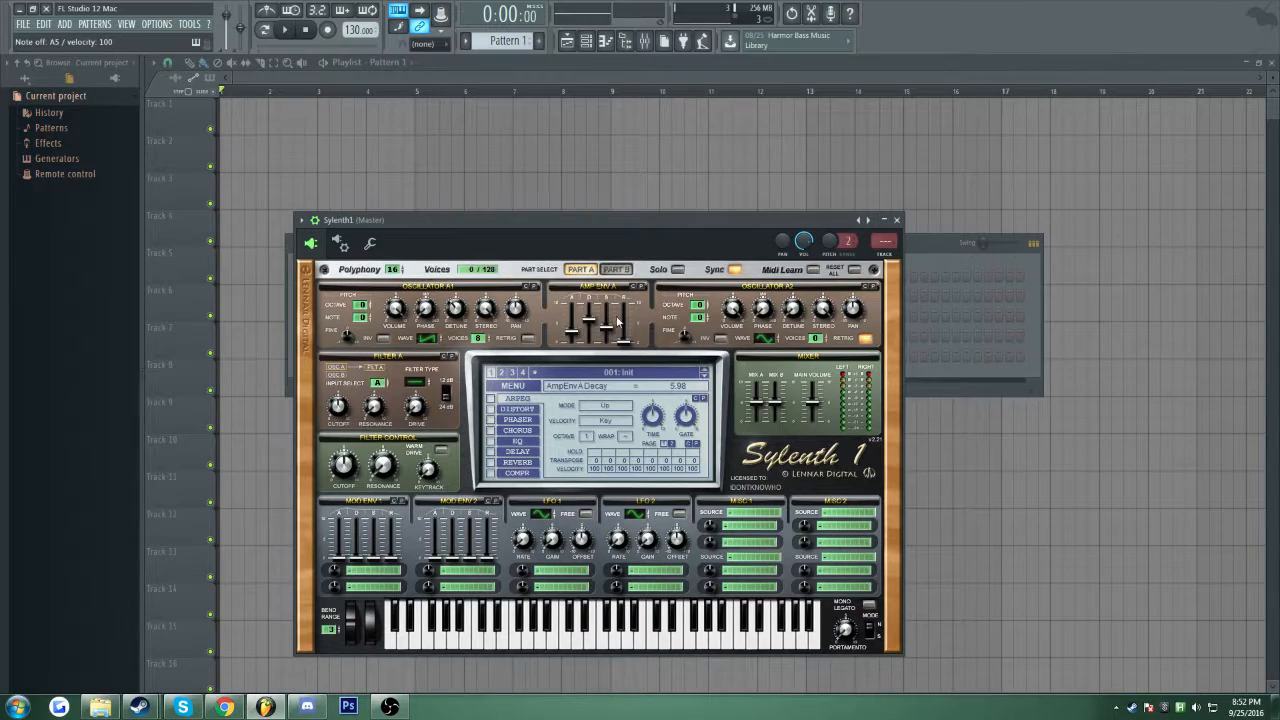
- Set Amp Env A's attack to 0.00 and its decay to minimum, raise the sustain, and play the same chord repeatedly
left_click_drag(608, 330, 566, 432)
key("x")
key("v")
key("n")
key("x")
key("v")
key("n")
key("x")
key("v")
key("n")
key("x")
key("v")
key("n")
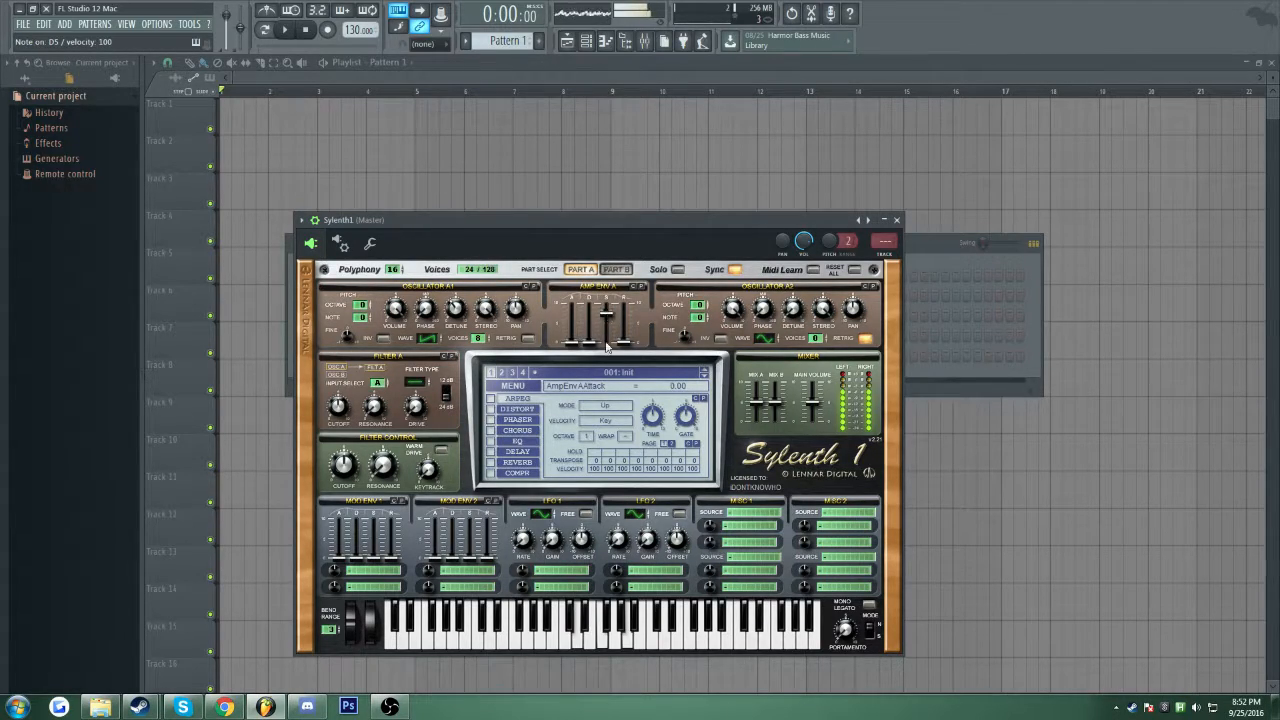
- Try Amp Env A at decay 5.86 and sustain 6.55, finishing with decay 5.11, minimum sustain and a slight attack
left_click_drag(604, 318, 583, 285)
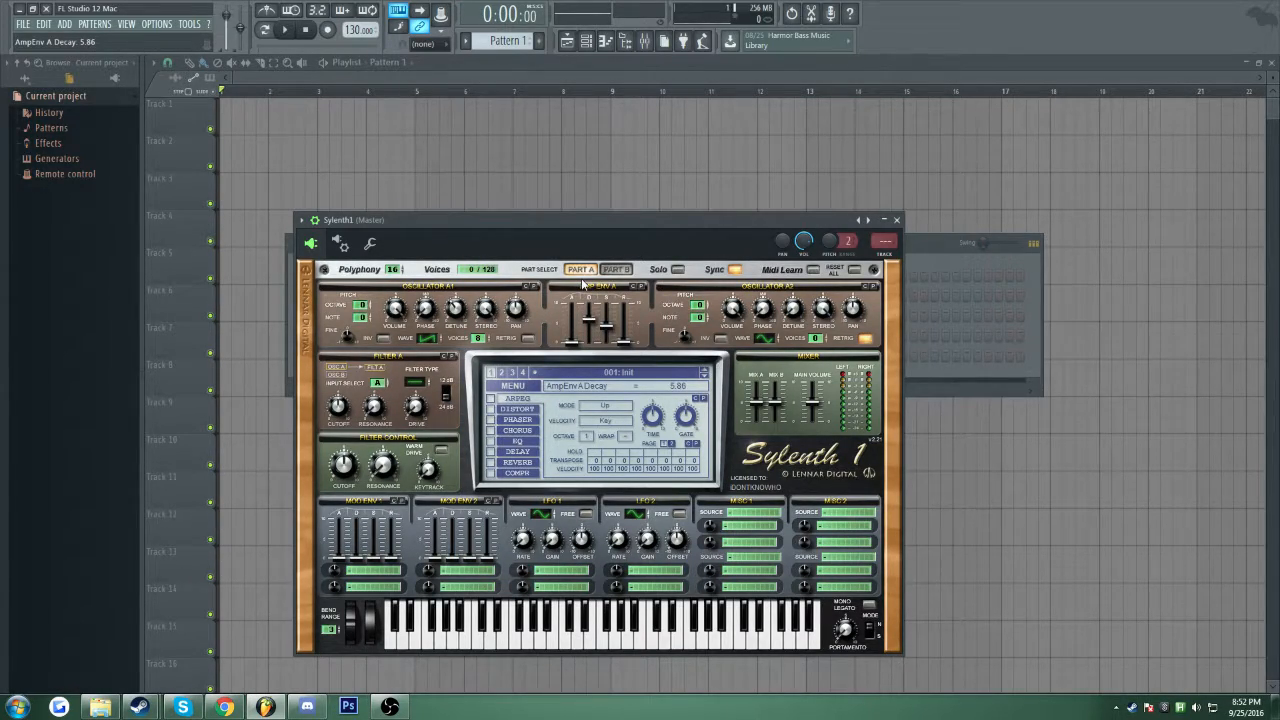
left_click_drag(590, 332, 603, 301)
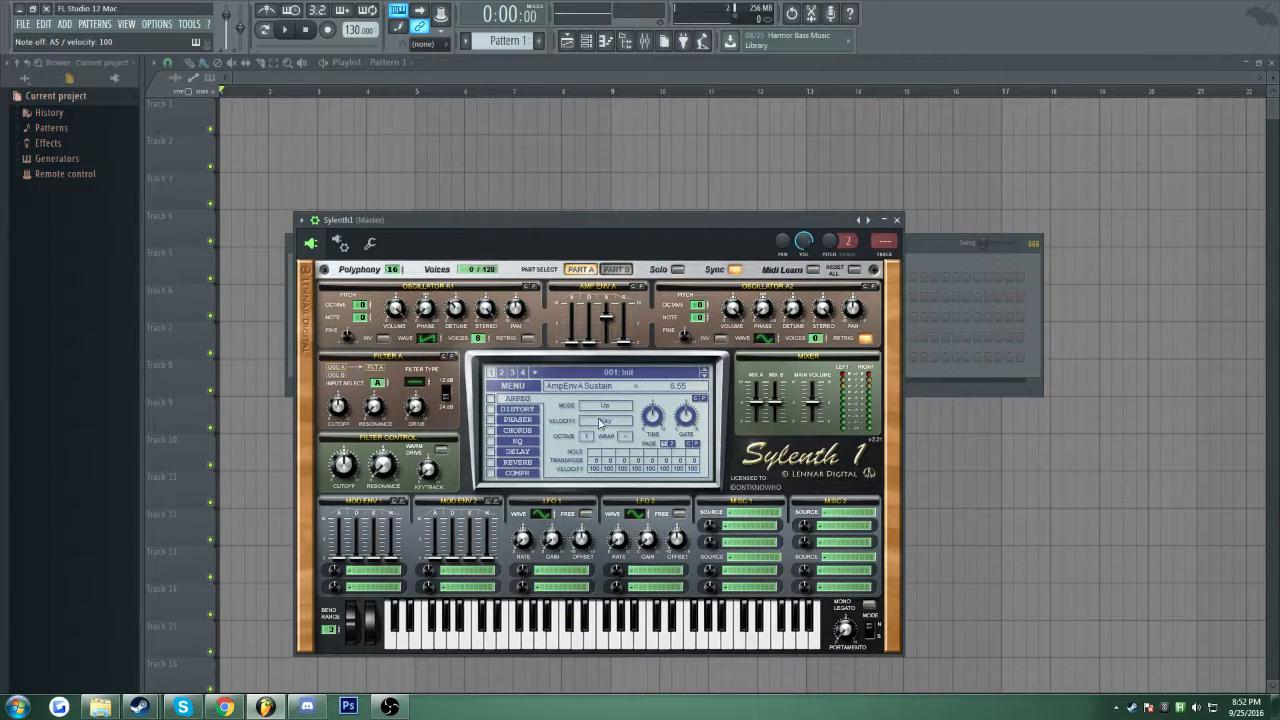
left_click_drag(590, 352, 600, 326)
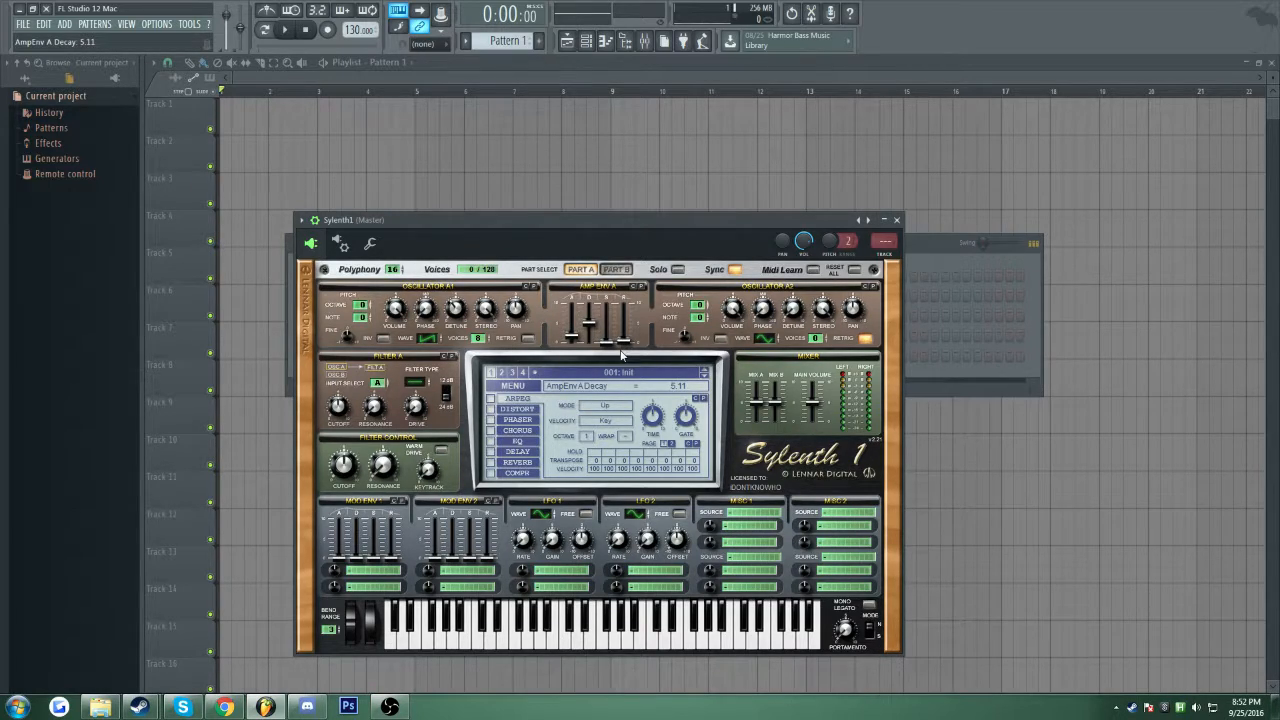
- Raise Amp Env A's release to 4.30 and play short repeated notes to hear the tail
left_click_drag(621, 346, 628, 303)
key("m")
key("m")
key("m")
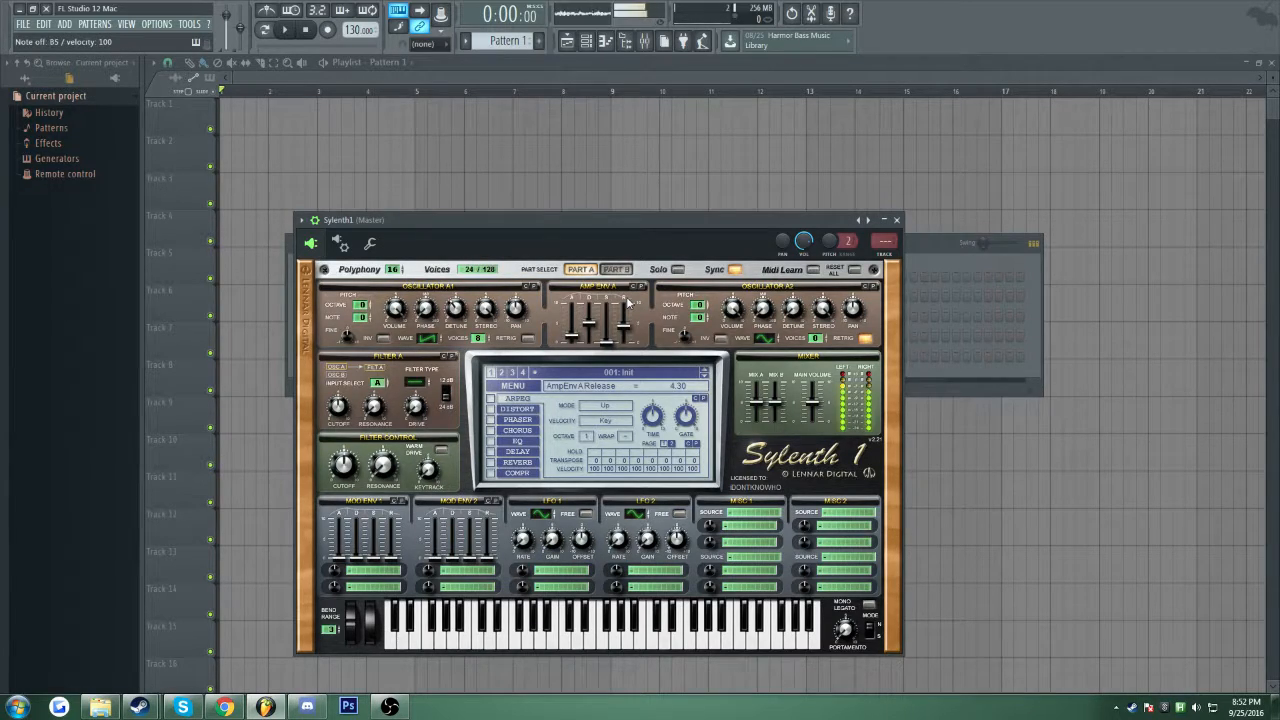
key("period")
key("n")
key("b")
key("b")
key("b")
left_click(668, 614)
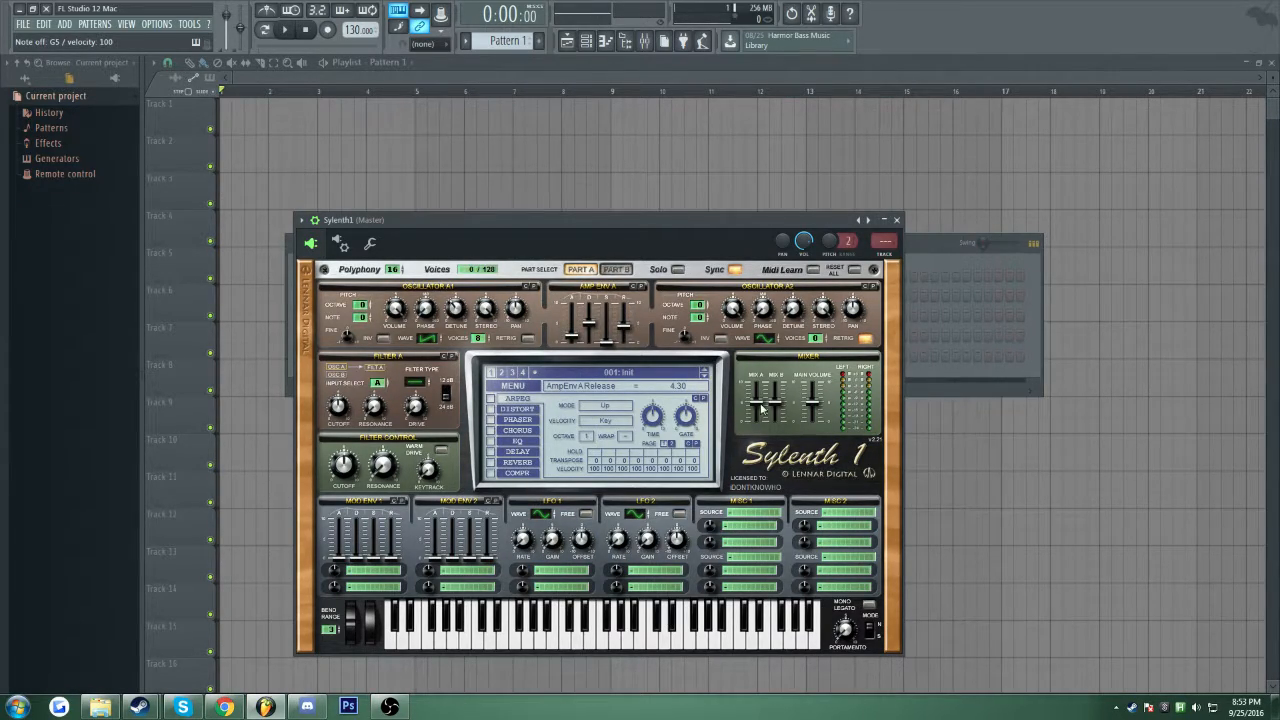
- Set Amp Env A's release to 7.64, raise its decay to 10.00 and sustain to maximum, and play a C major chord repeatedly
mouse_move(629, 331)
left_mouse_down()
mouse_move(632, 302)
mouse_move(631, 343)
left_mouse_up()
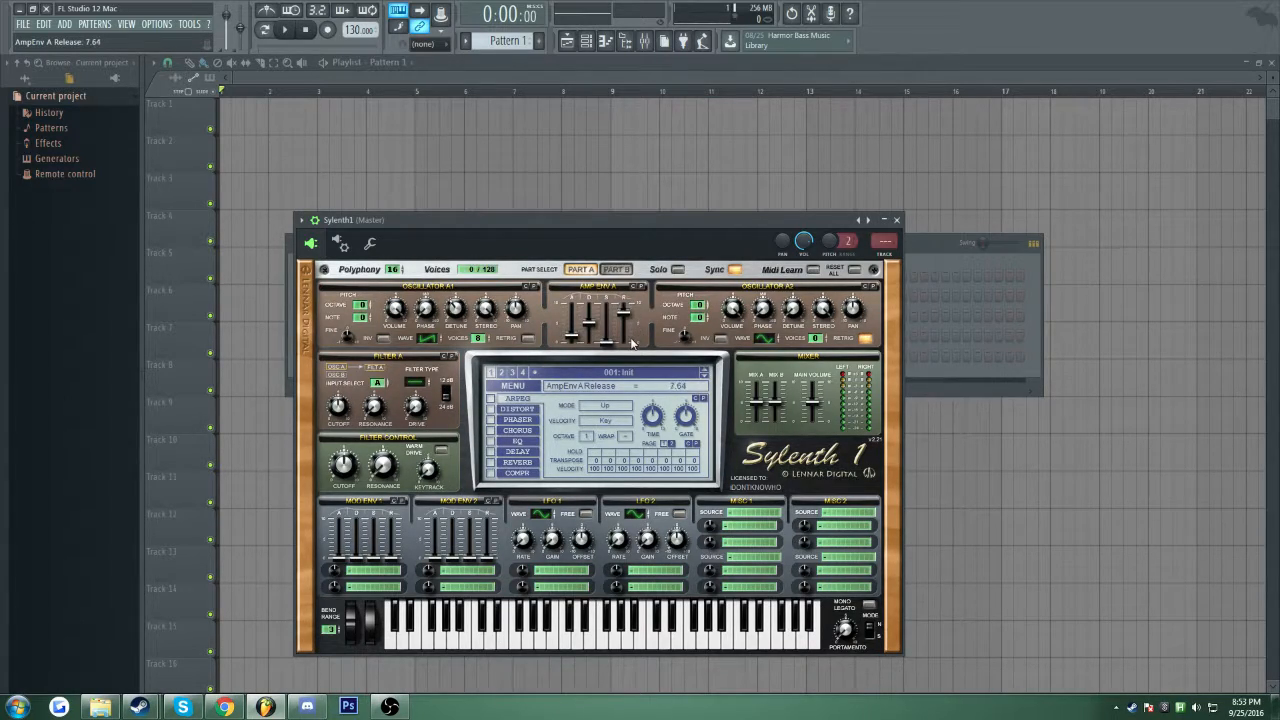
left_click_drag(660, 226, 566, 189)
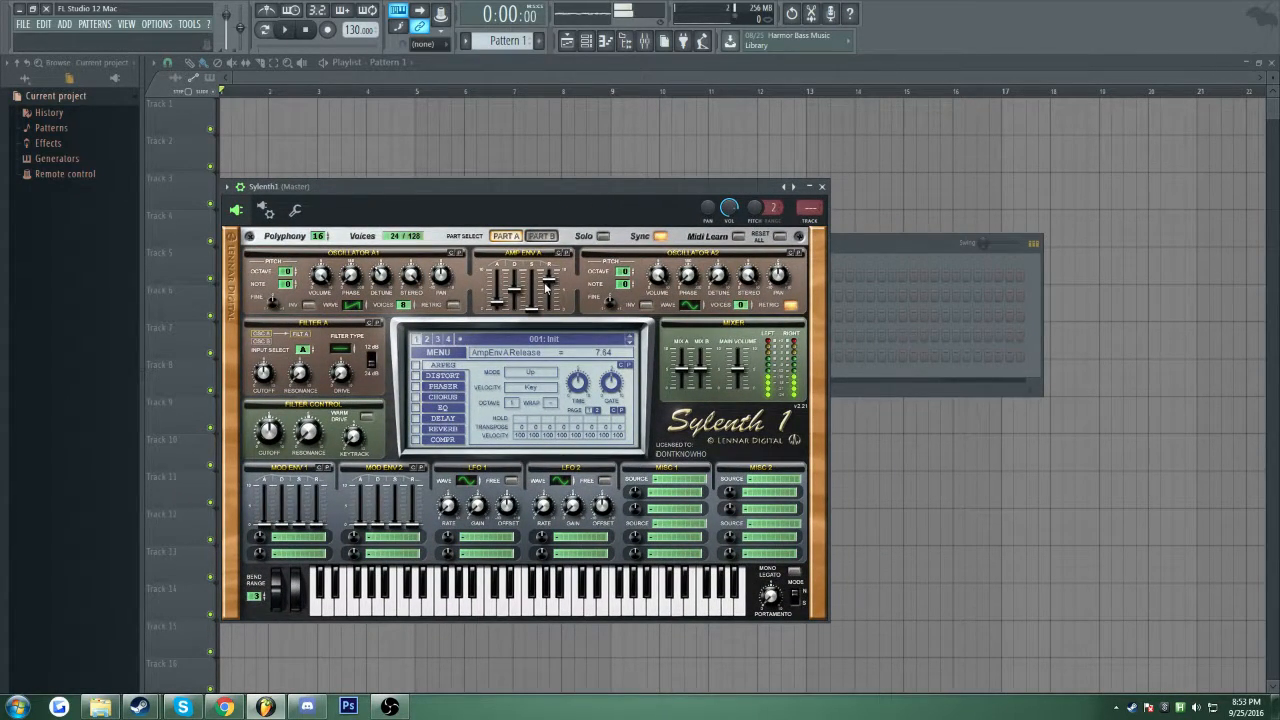
left_click_drag(545, 285, 526, 212)
key("z")
key("c")
key("b")
key("z")
key("c")
key("b")
key("z")
key("c")
key("b")
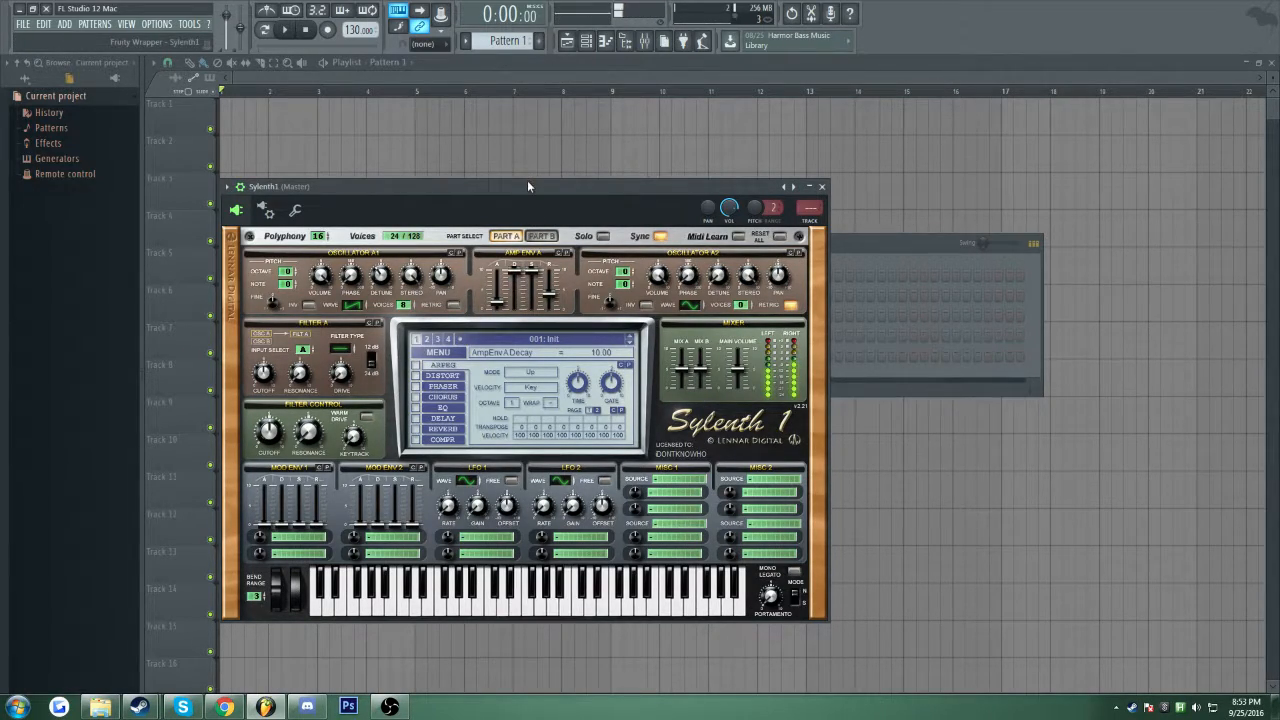
- Lower Amp Env A's release slightly, play a run of notes, and set its attack to 2.13
left_click_drag(548, 300, 549, 318)
key("z")
key("c")
key("b")
key("m")
key("q")
key("c")
left_click(498, 303)
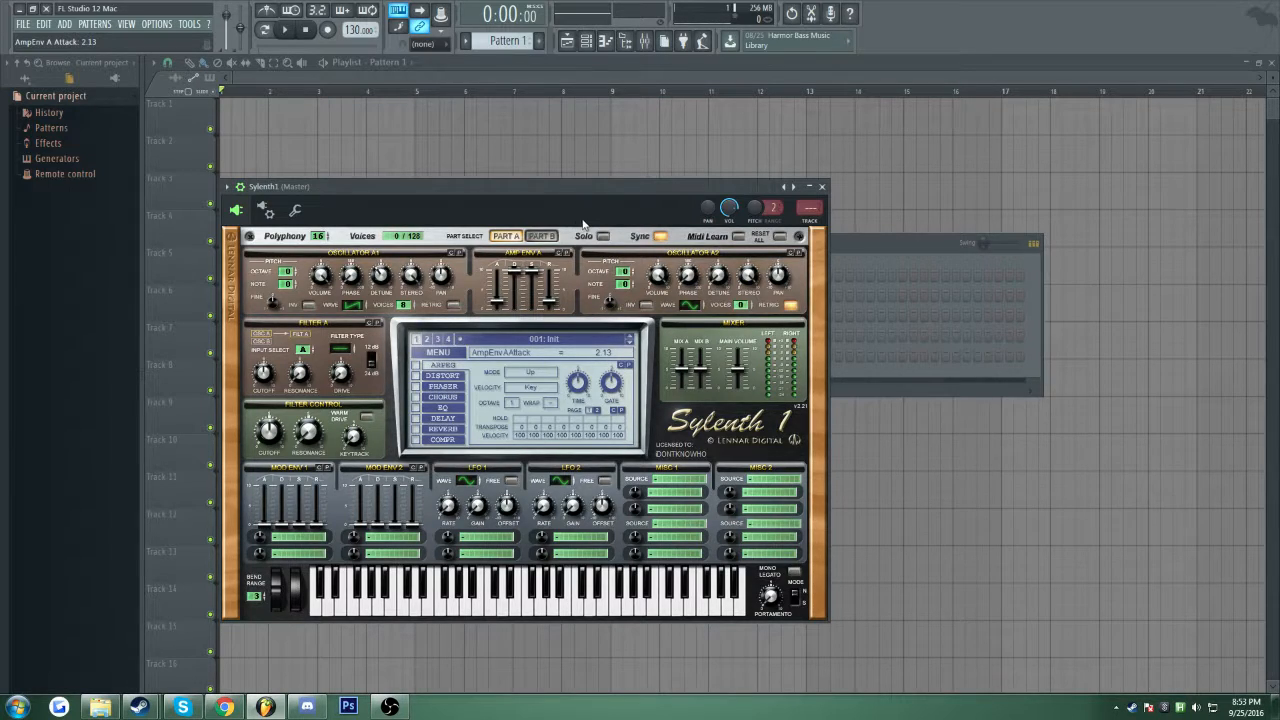
- Reposition the synth window, view Part B's oscillators and filter, and return to Part A
left_click_drag(585, 207, 606, 210)
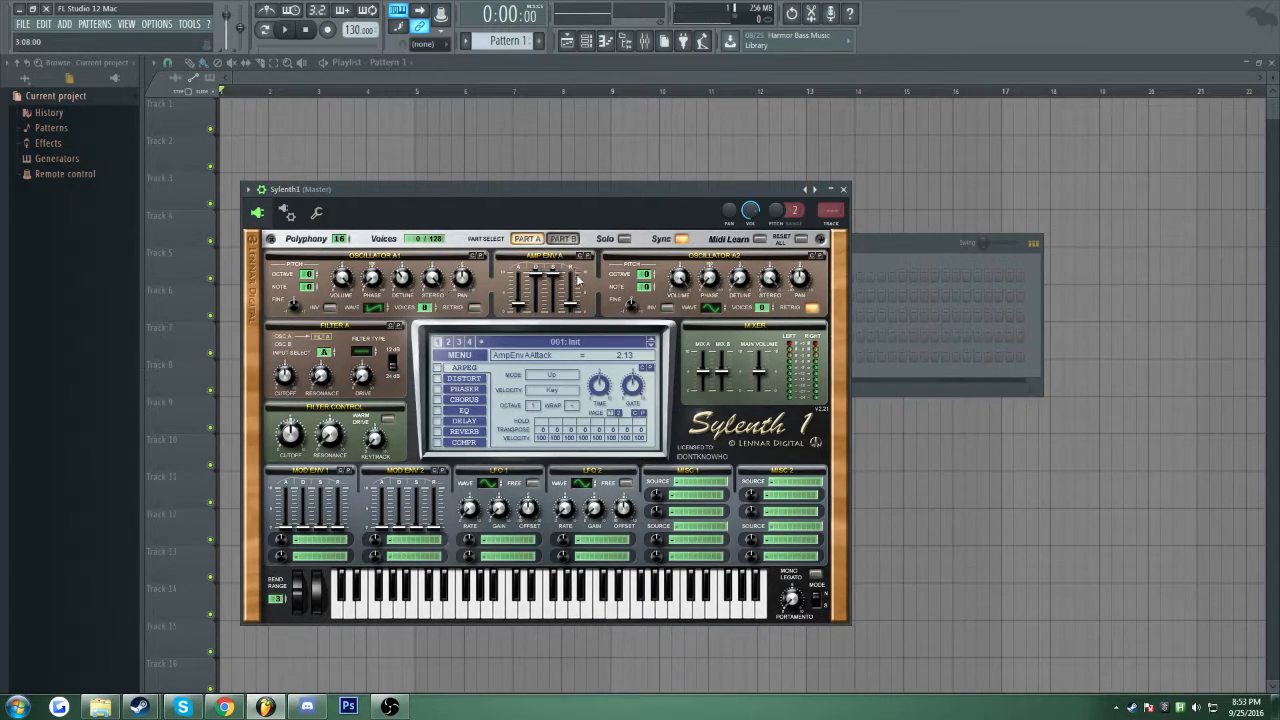
left_click(563, 239)
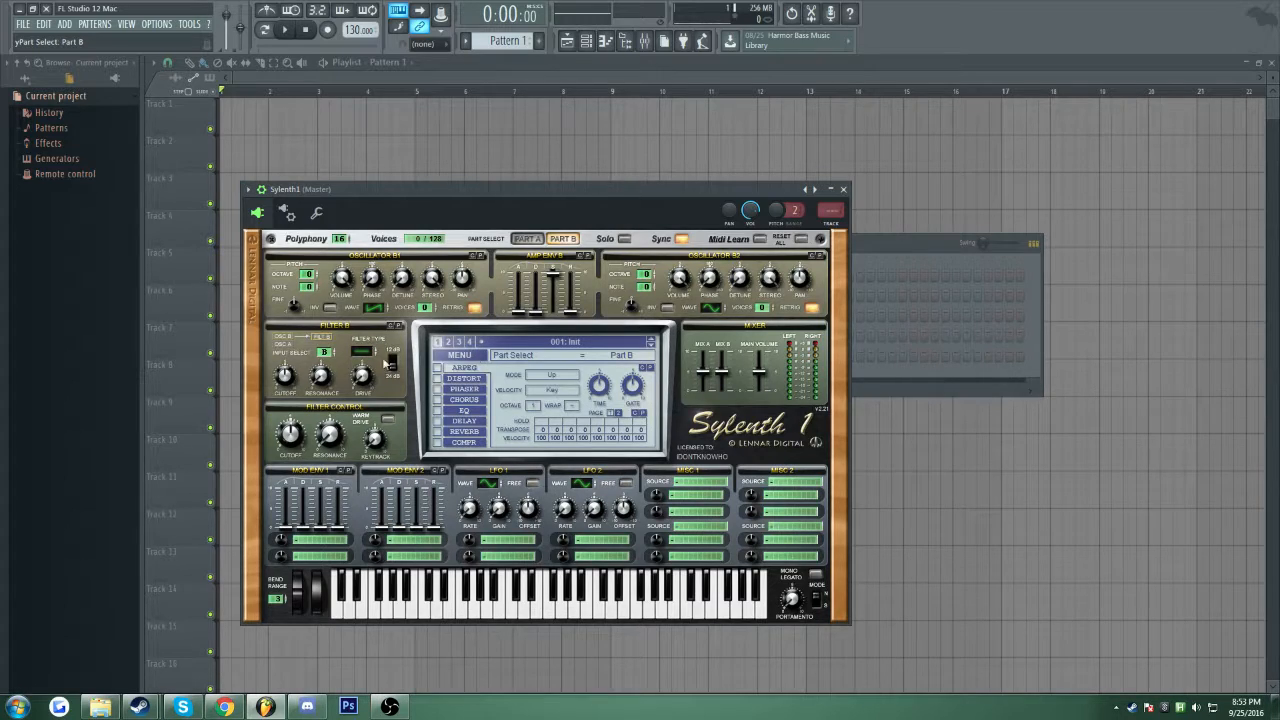
left_click(528, 239)
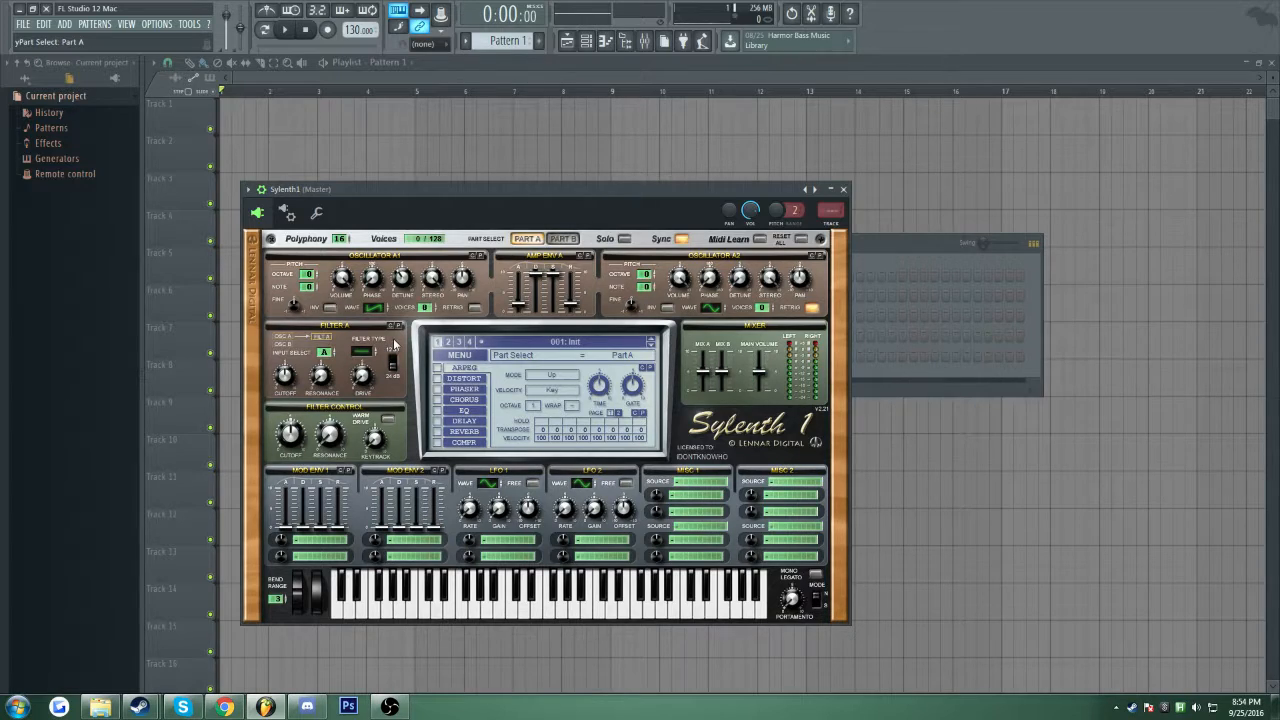
- Set Filter A's type to Lowpass and its cutoff to 9986.34 Hz
mouse_move(366, 352)
left_mouse_down()
mouse_move(368, 338)
mouse_move(362, 360)
mouse_move(362, 348)
left_mouse_up()
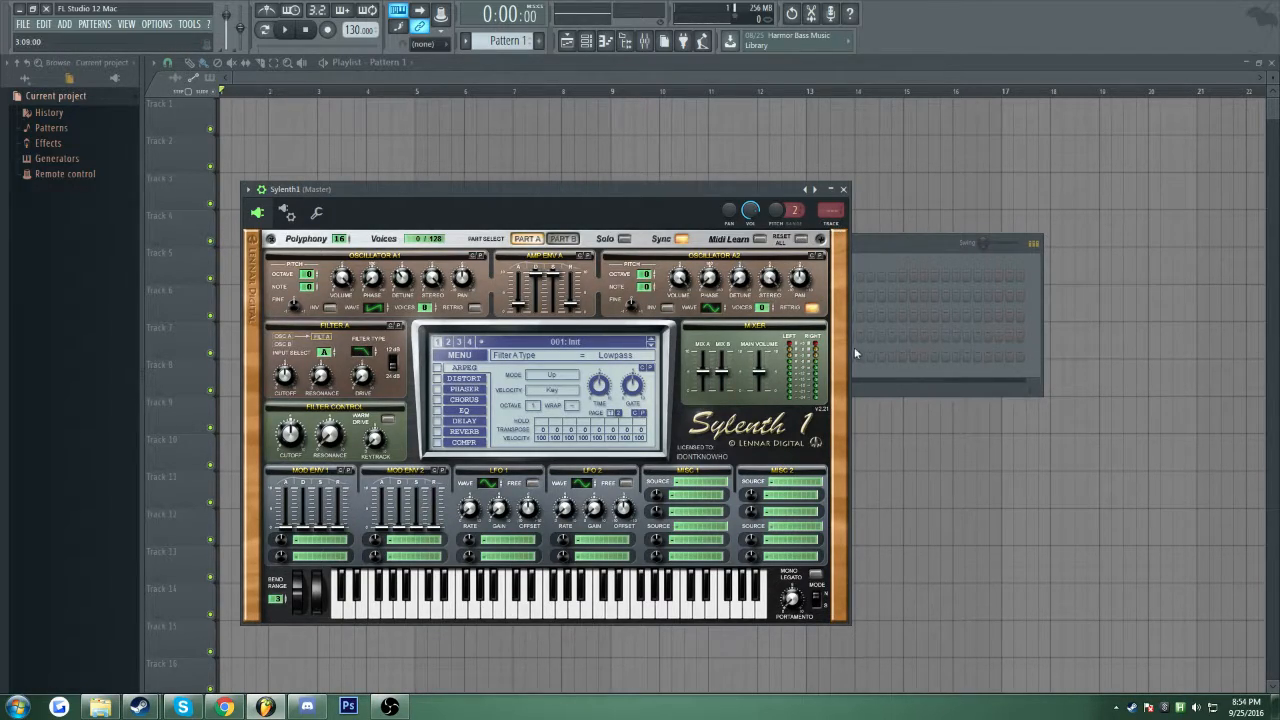
mouse_move(283, 388)
left_mouse_down()
mouse_move(297, 330)
mouse_move(282, 442)
mouse_move(304, 396)
left_mouse_up()
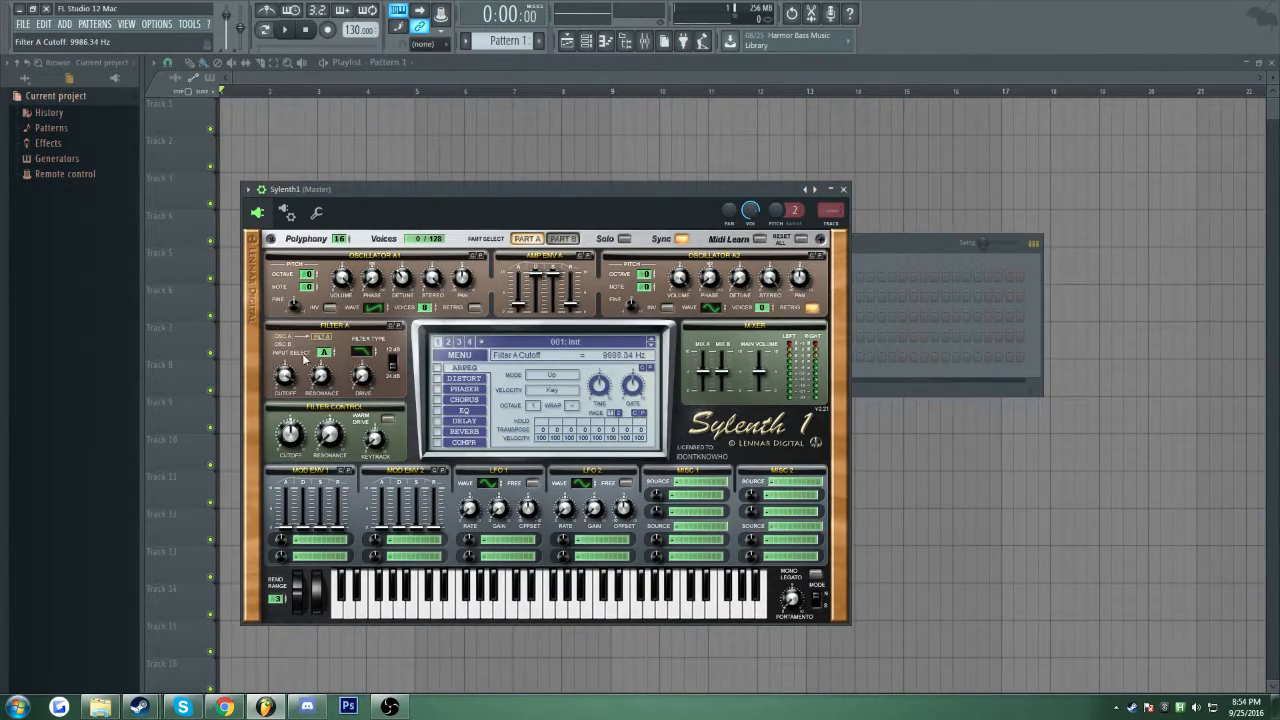
- Insert Fruity Parametric EQ 2 on the Sylenth1 mixer track and shape band 7 into a low-pass curve at a higher frequency
key("F9")
left_click(1062, 271)
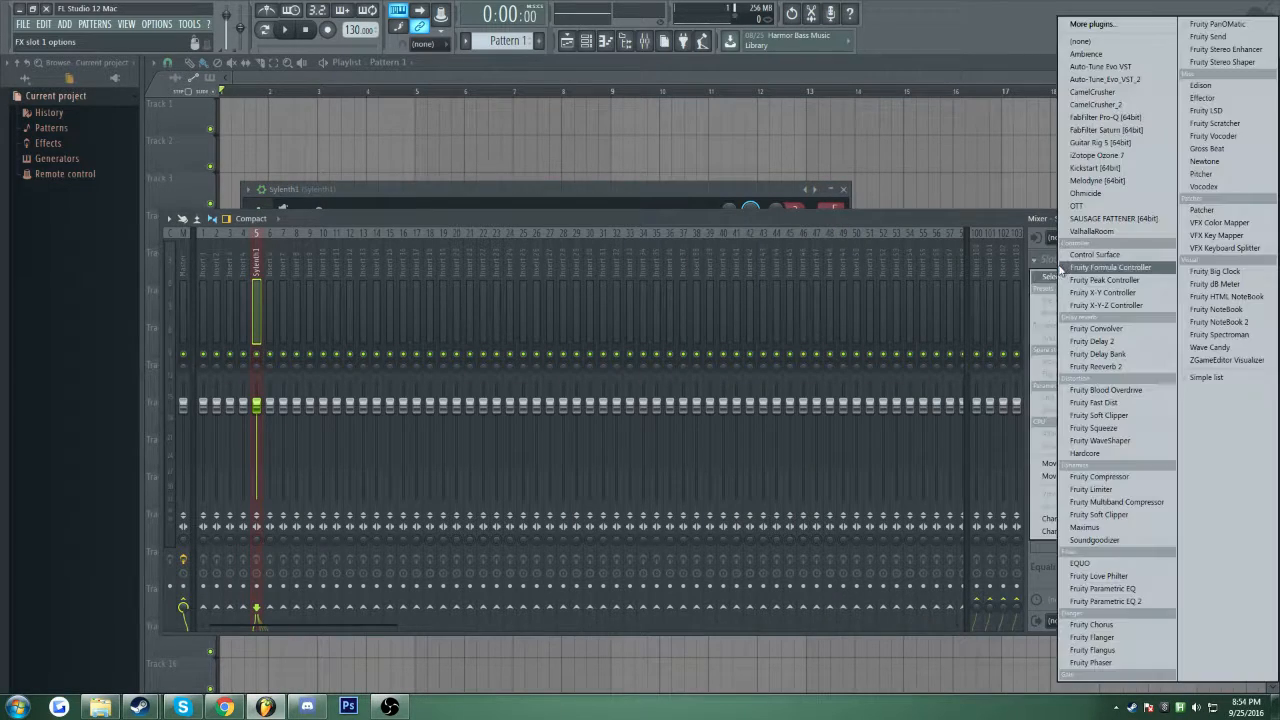
left_click(1105, 601)
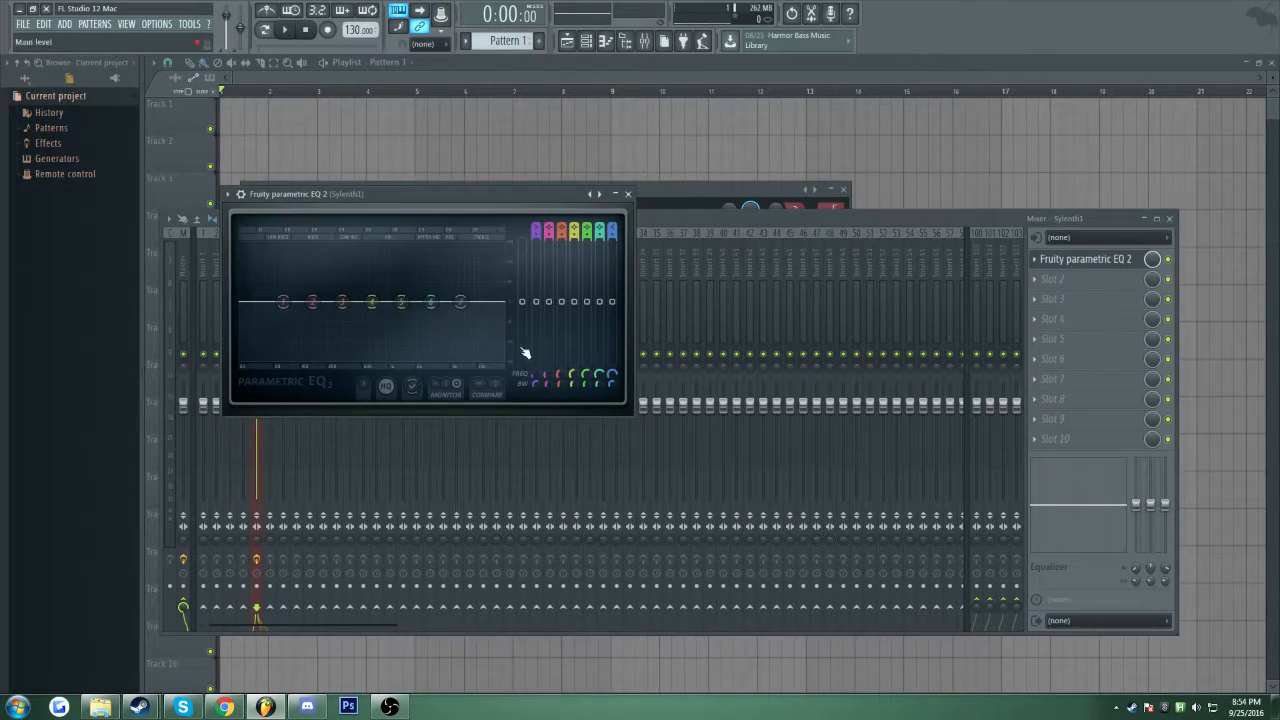
left_click_drag(612, 231, 612, 262)
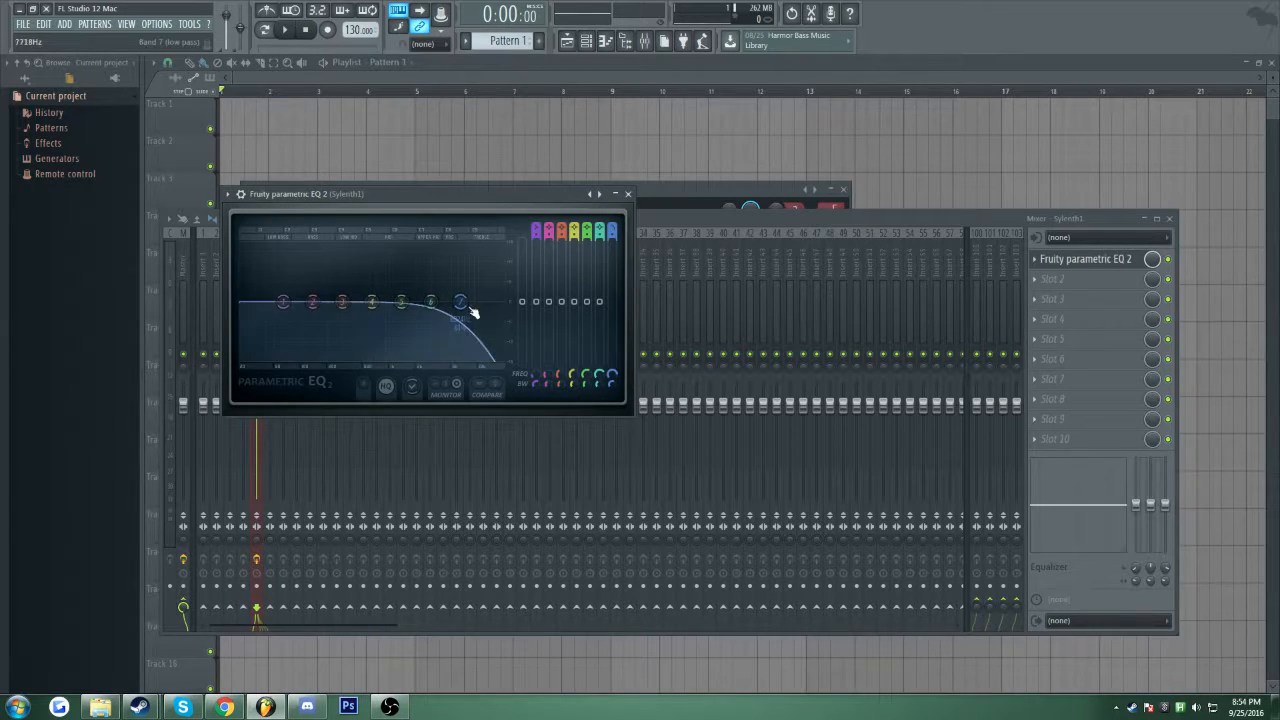
mouse_move(613, 375)
left_mouse_down()
mouse_move(613, 345)
mouse_move(614, 498)
mouse_move(614, 376)
left_mouse_up()
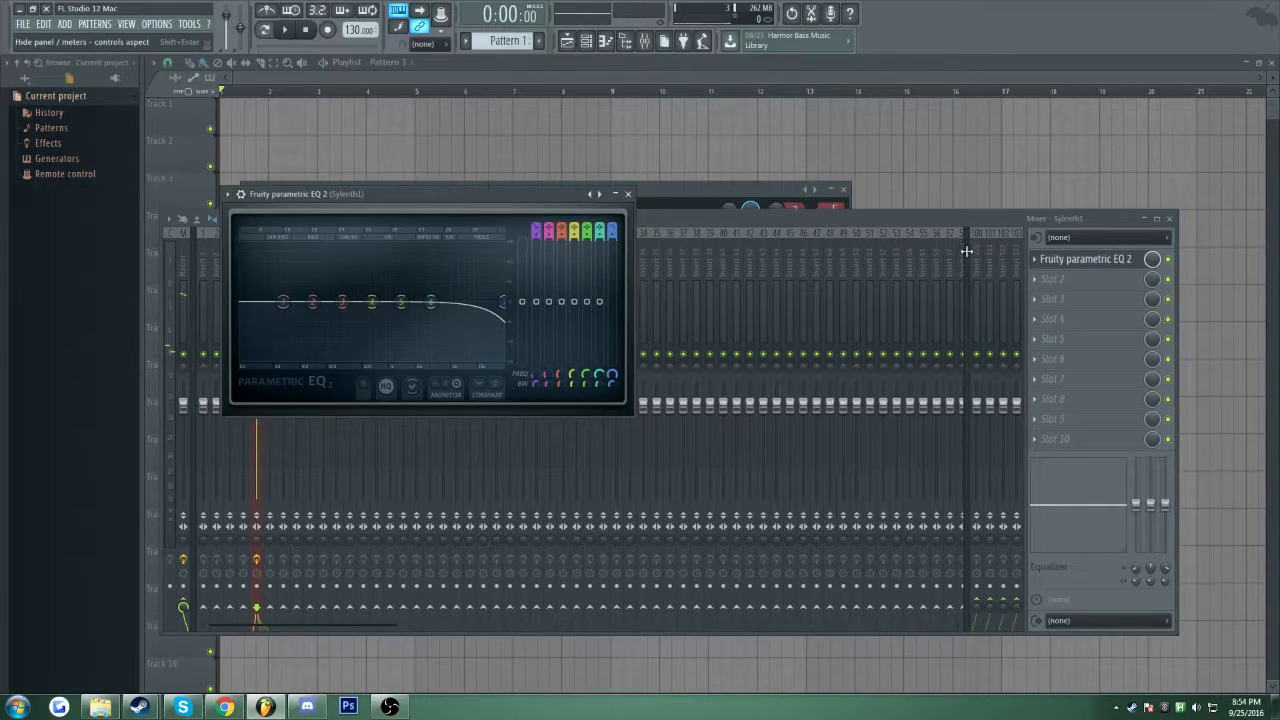
- Remove Fruity Parametric EQ 2 from the Sylenth1 mixer track's first slot and bring the synth window back to the front
left_click(1037, 261)
mouse_move(1042, 278)
left_click(1080, 42)
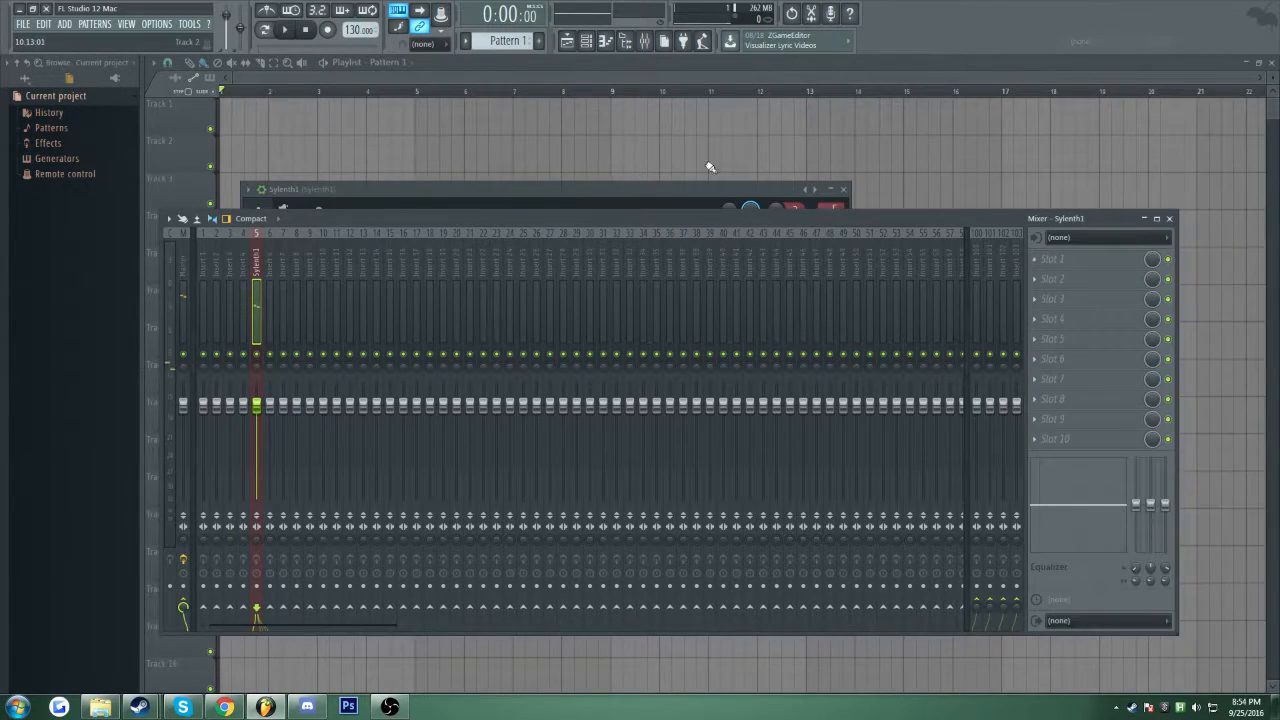
left_click(633, 190)
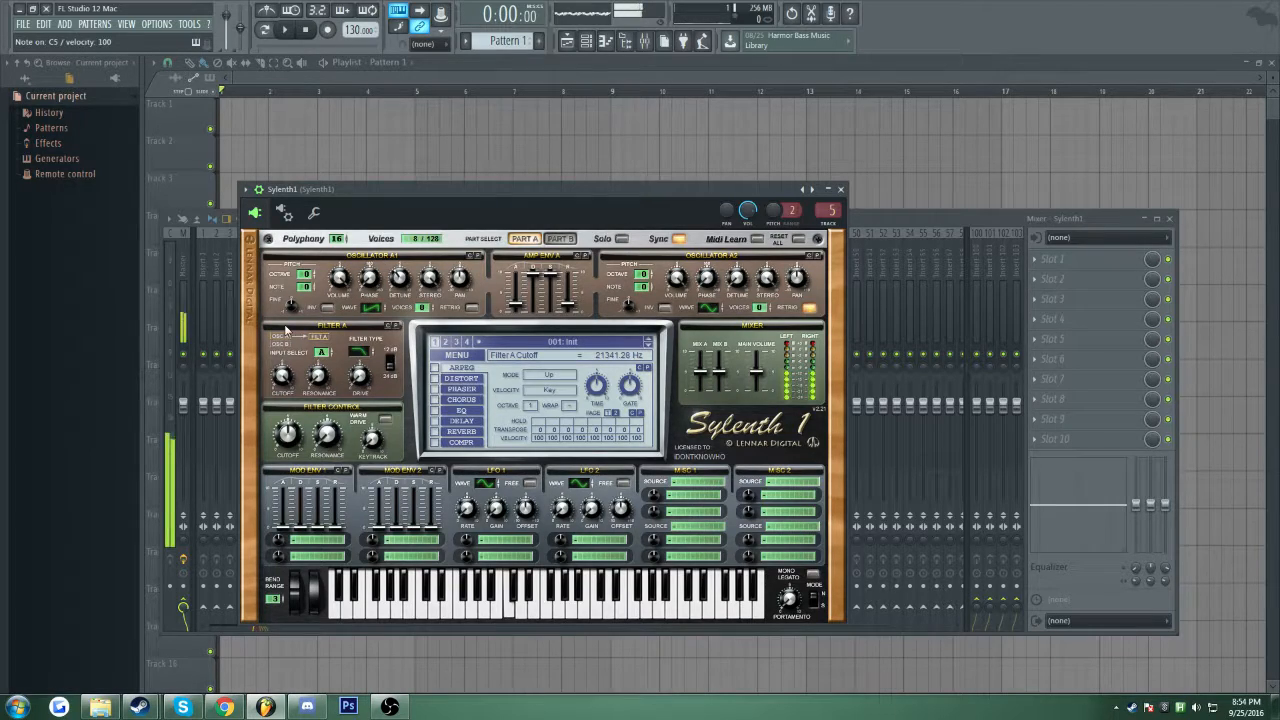
- Keep Filter A on Lowpass and sweep its cutoff up to 21341.28 Hz while playing notes
left_click(364, 353)
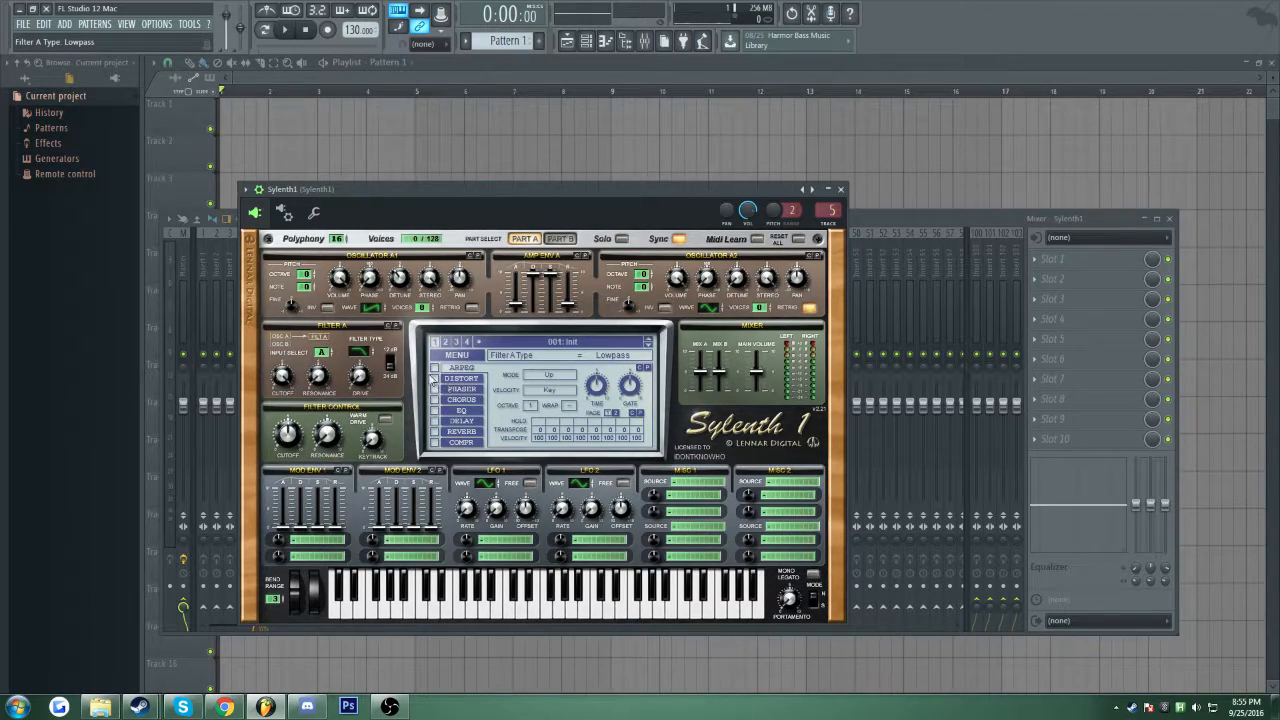
key("b")
left_click_drag(284, 378, 305, 128)
left_click_drag(283, 378, 277, 335)
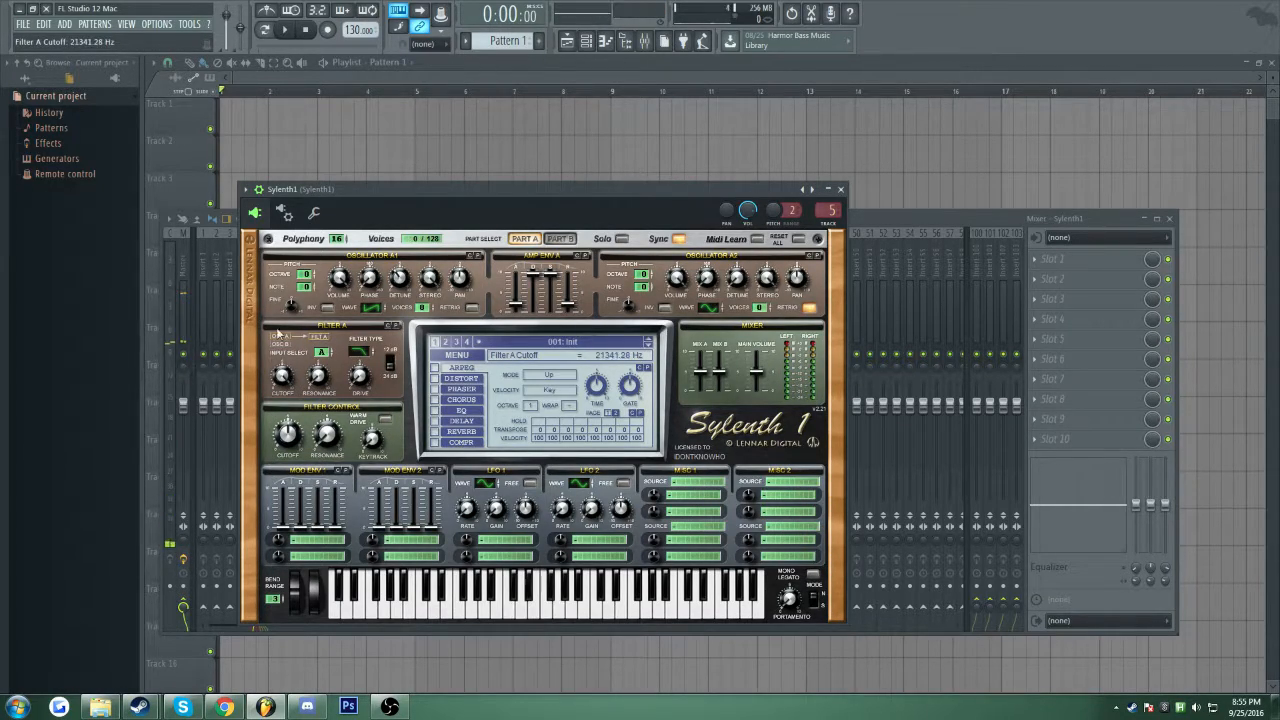
- Raise Filter A's resonance to 6.81, sweep the cutoff, and play a C major chord to hear the resonant peak
left_click_drag(284, 382, 288, 443)
left_click_drag(330, 388, 326, 355)
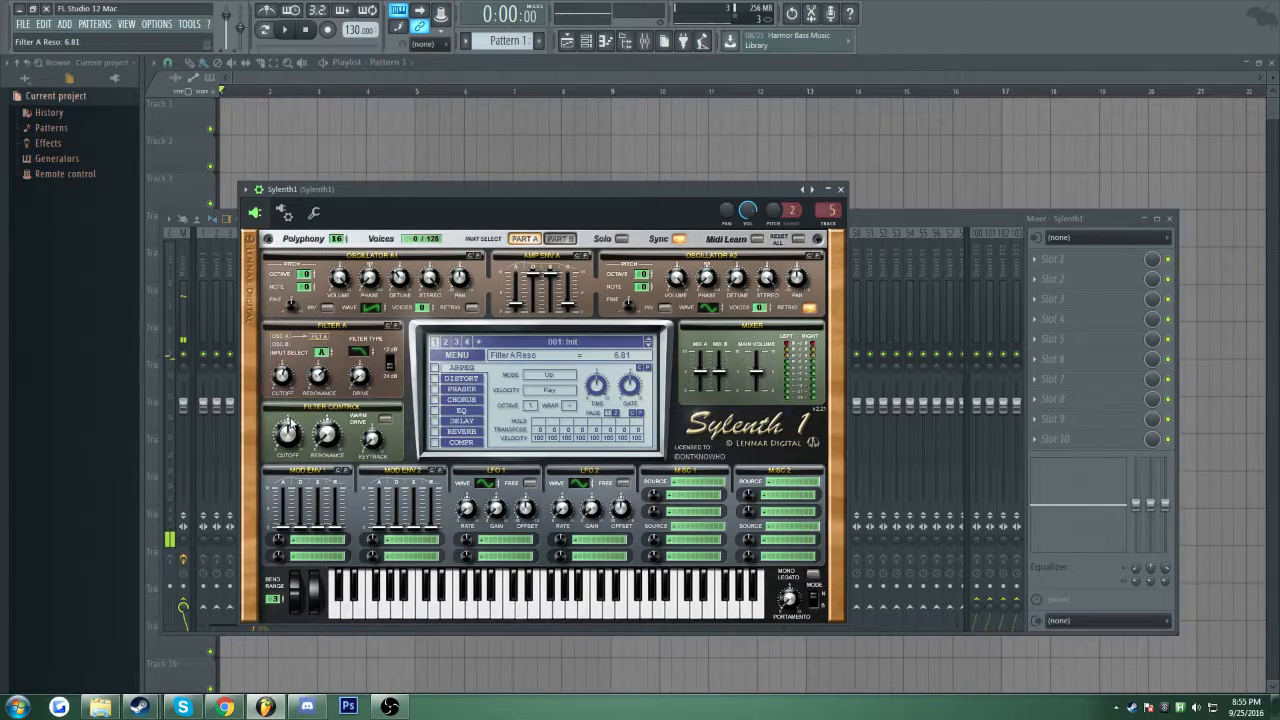
left_click_drag(287, 431, 280, 450)
left_click_drag(291, 384, 289, 379)
left_click_drag(276, 377, 319, 302)
key("z")
key("c")
key("b")
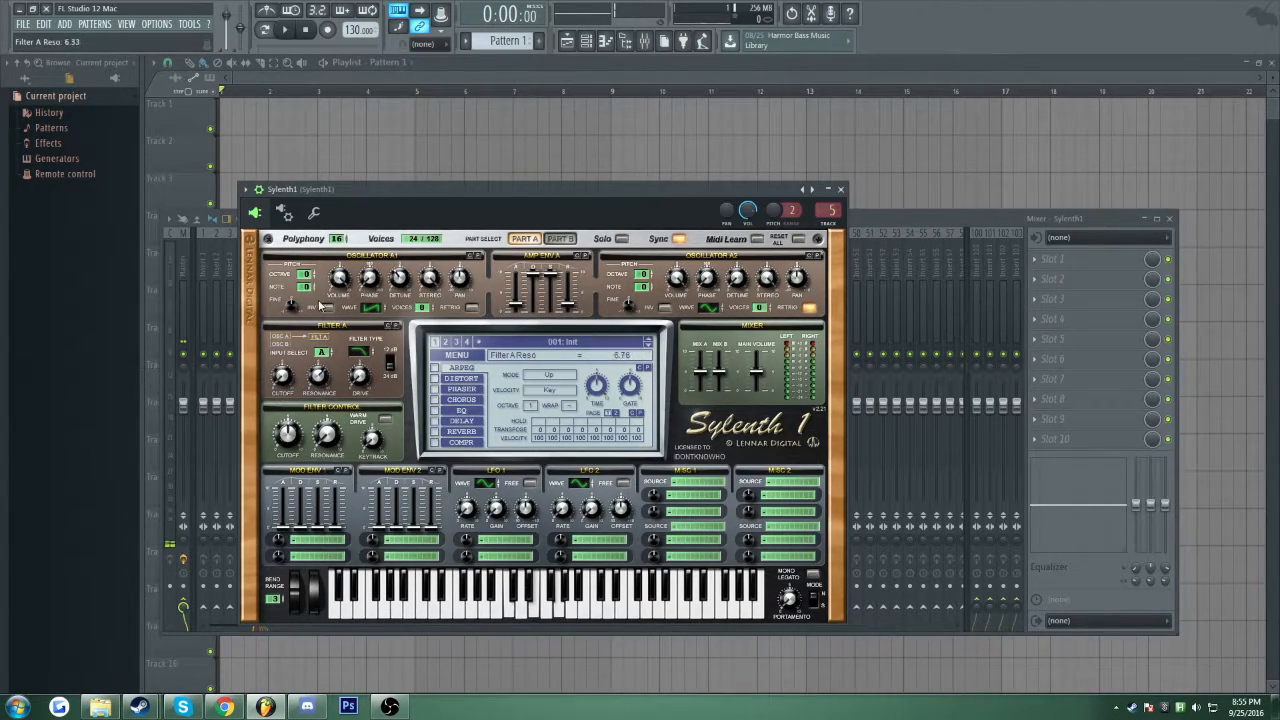
- Reset Filter A's resonance to 0.00 and sweep its cutoff up and down while playing notes
left_click_drag(281, 377, 334, 494)
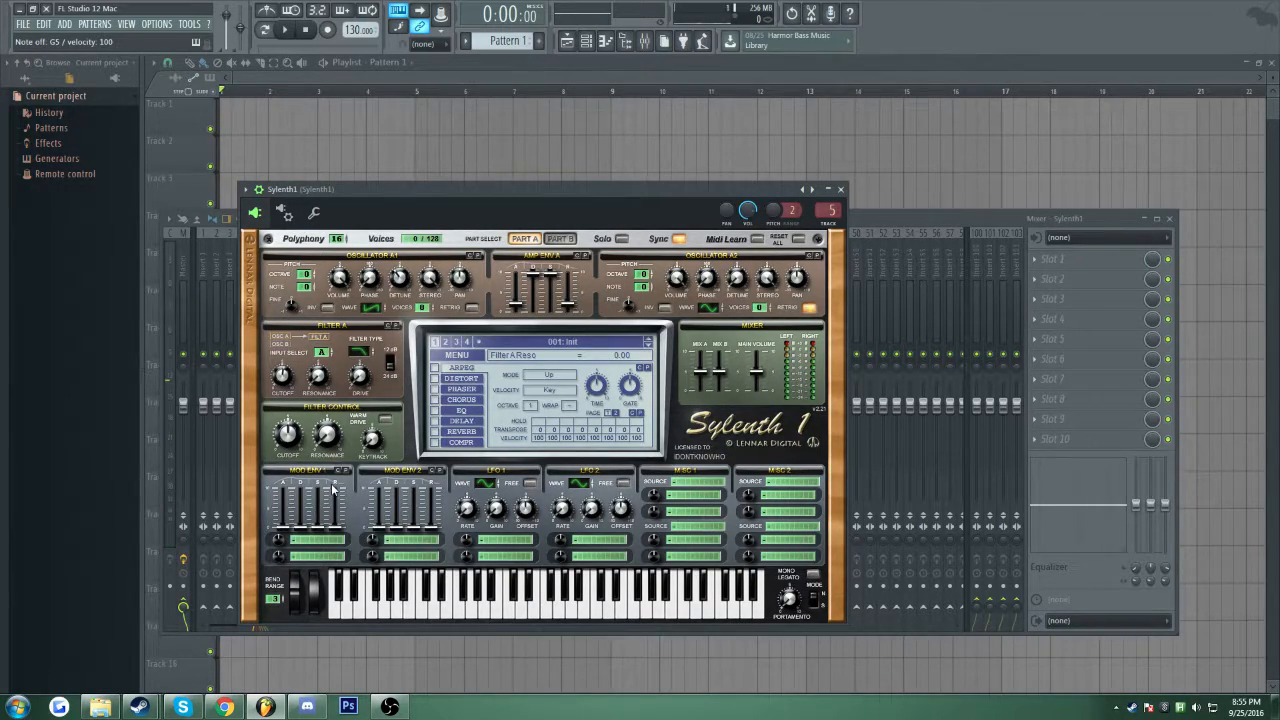
left_click_drag(280, 384, 272, 333)
left_click_drag(283, 377, 271, 413)
- Raise Filter A's drive to 1.19 and beyond, sweep the cutoff while playing a chord, and return the drive to 0.00
left_click(360, 378)
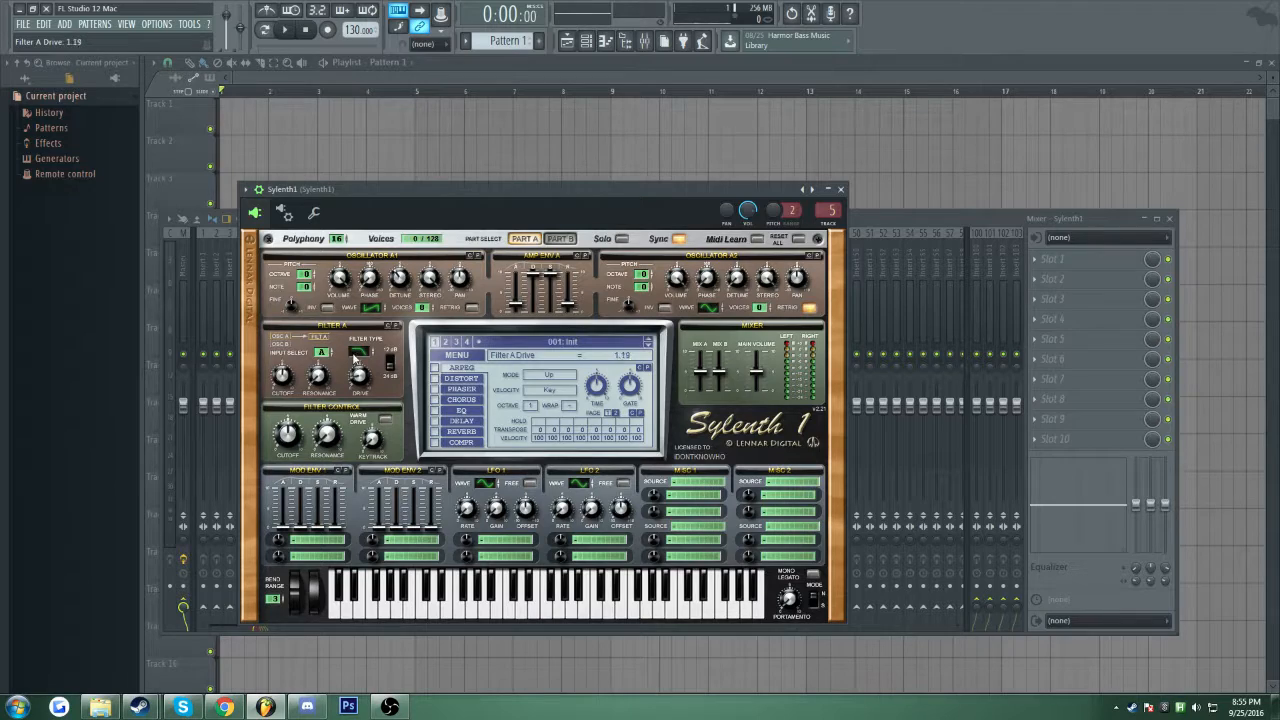
left_click_drag(353, 345, 355, 325)
left_click(284, 376)
left_click_drag(359, 376, 292, 310)
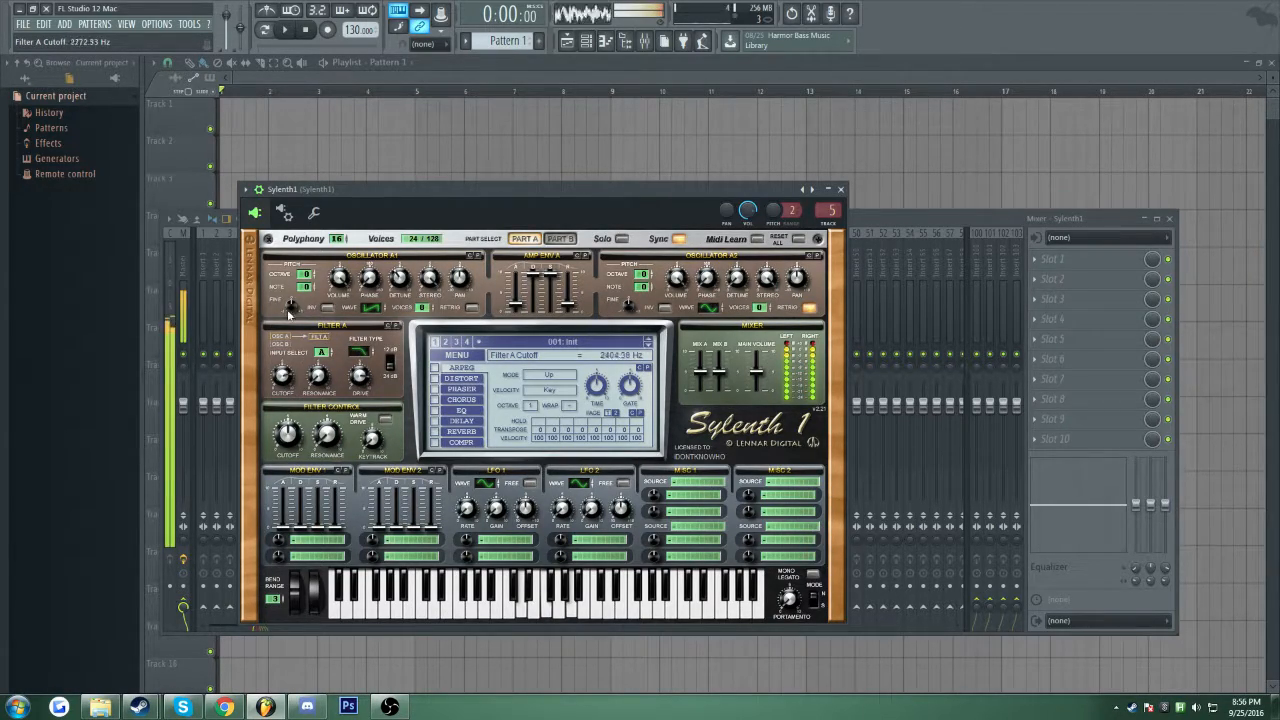
left_click_drag(357, 372, 316, 448)
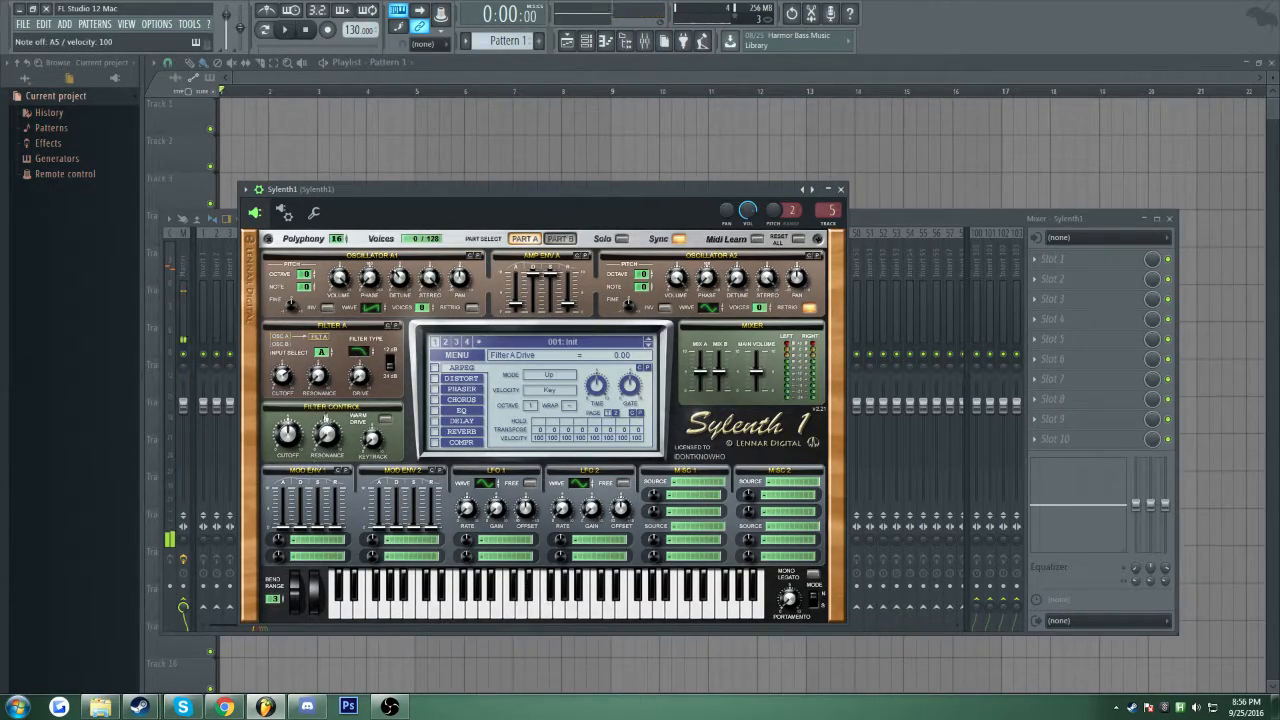
- Lower Filter A's cutoff to about 270 Hz and try its drive high and low
left_click_drag(283, 376, 279, 397)
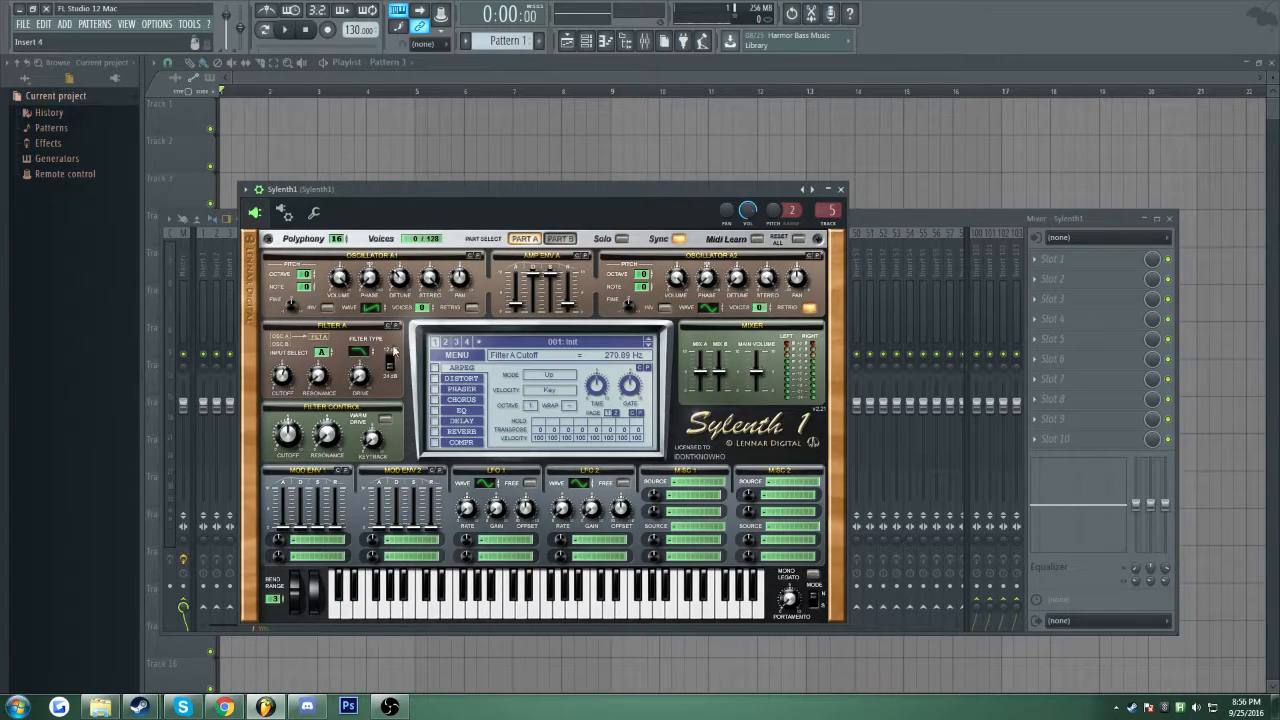
left_click(360, 377)
left_click_drag(360, 377, 361, 333)
left_click_drag(363, 390, 335, 432)
- Set Filter A's cutoff to 360.14 Hz and play a sequence of notes through the filter
left_click_drag(281, 380, 281, 373)
key("q")
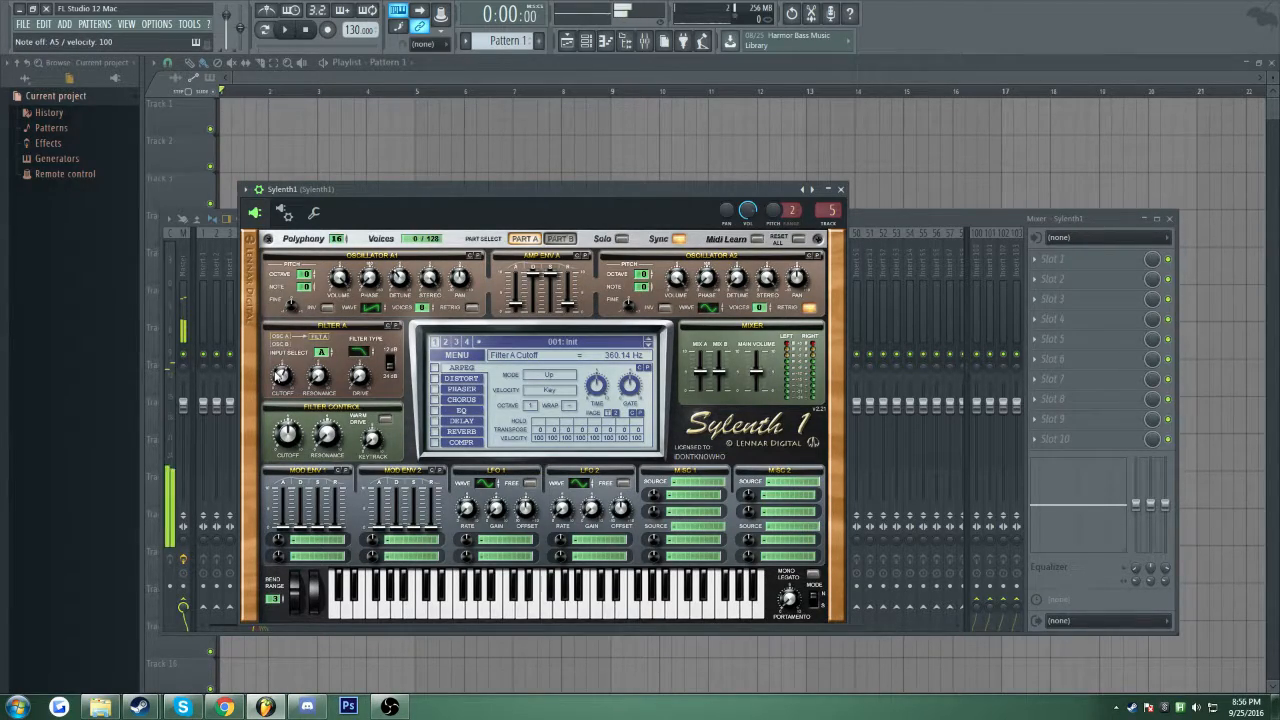
key("q")
key("n")
key("r")
key("q")
key("b")
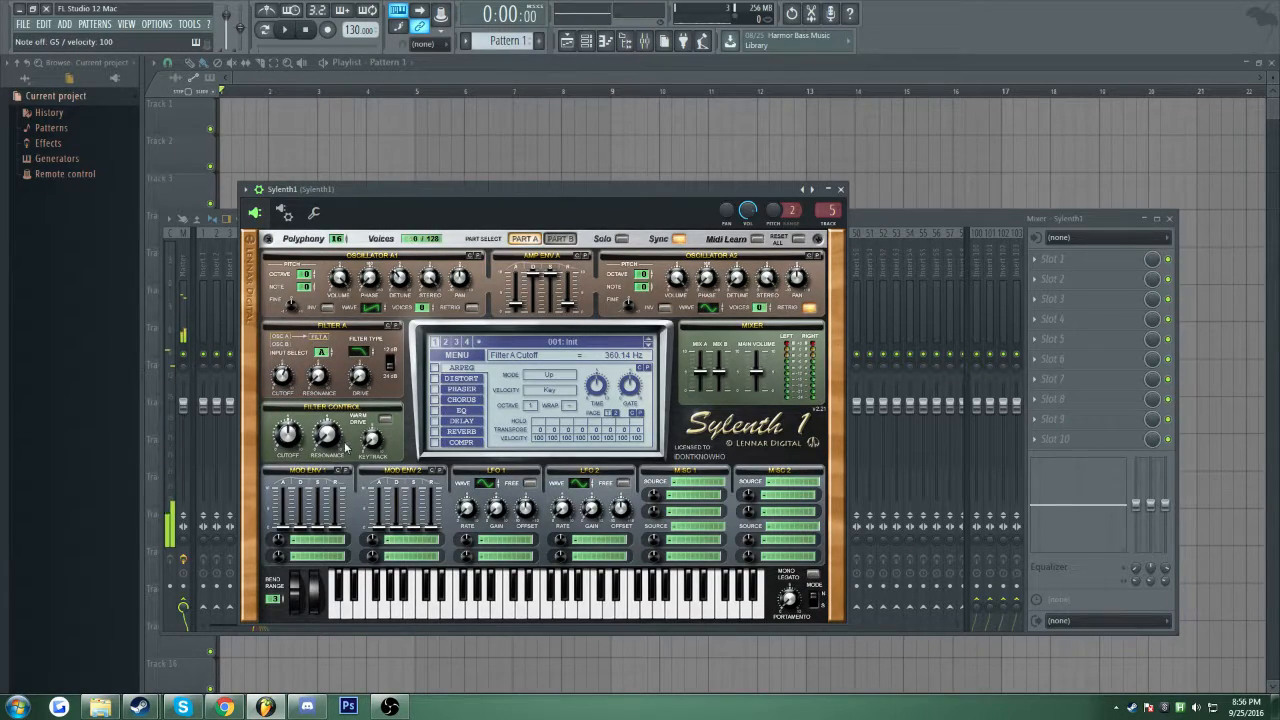
- Move the synth window, cycle Filter A's input through A+B and None while playing a chord, and restore it to A
mouse_move(415, 212)
left_mouse_down()
mouse_move(421, 182)
mouse_move(427, 193)
left_mouse_up()
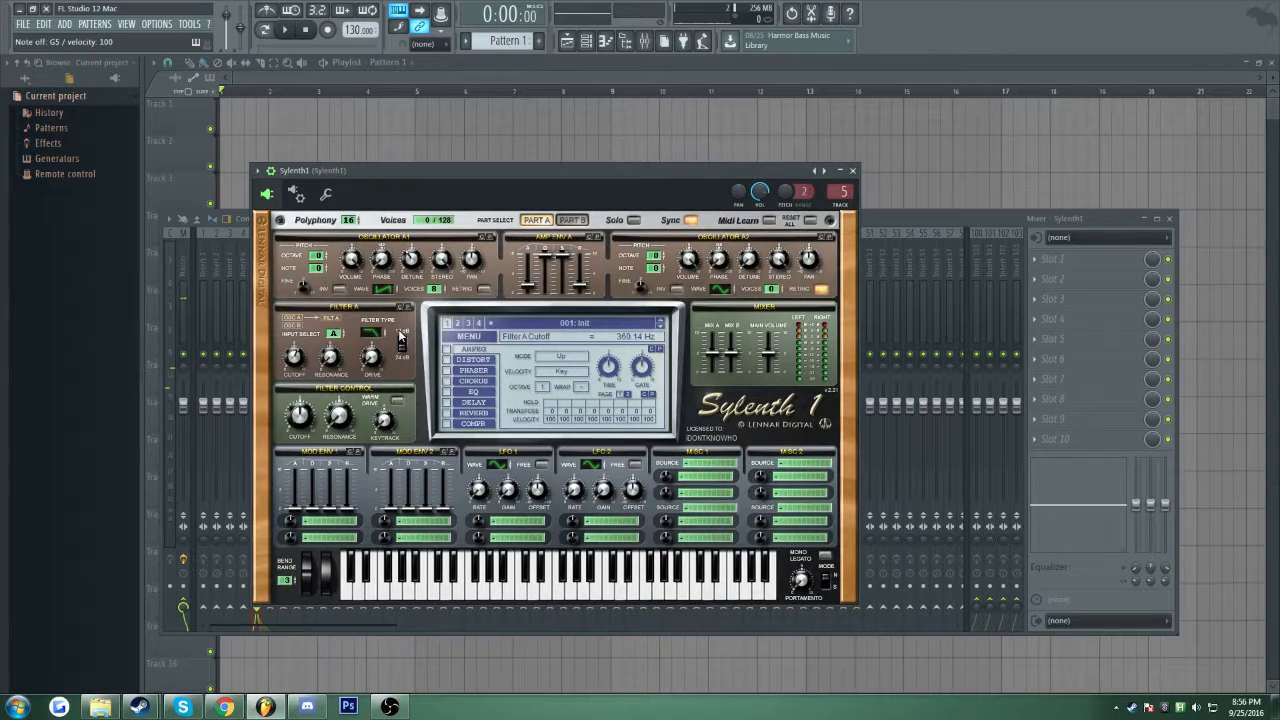
left_click(336, 333)
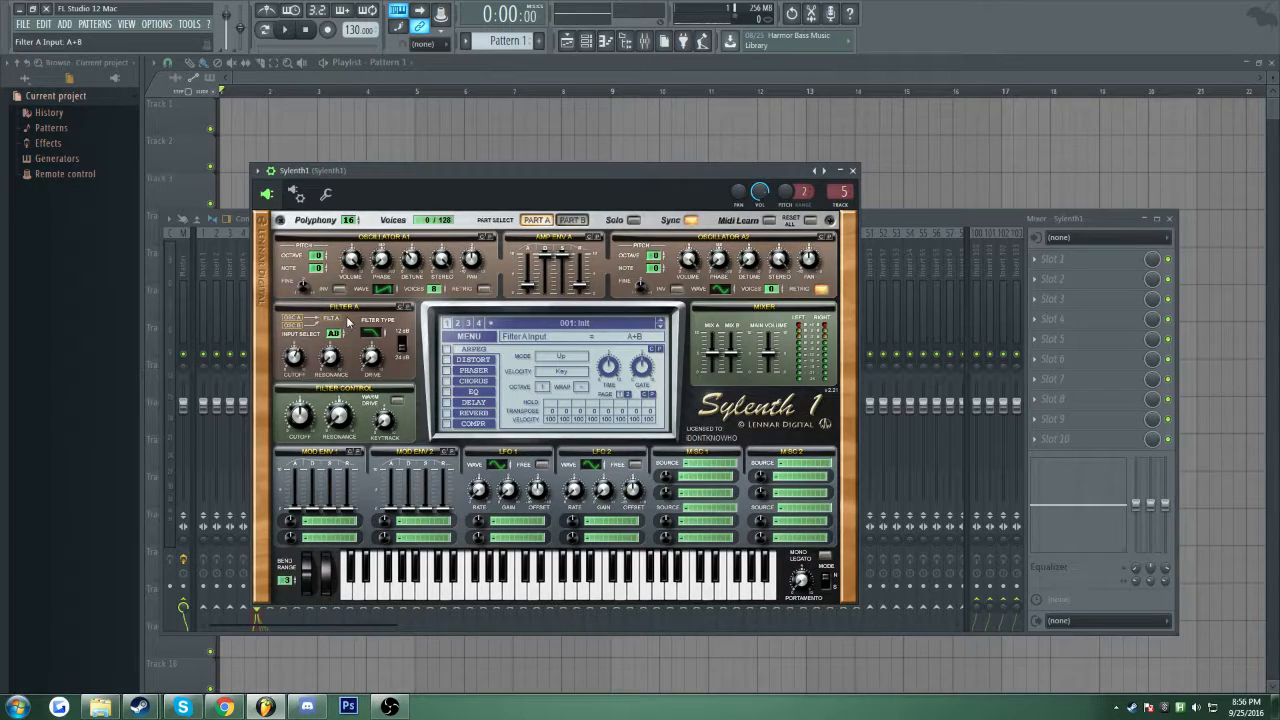
left_click(345, 334)
left_click(345, 334)
left_click(345, 333)
left_click(341, 339)
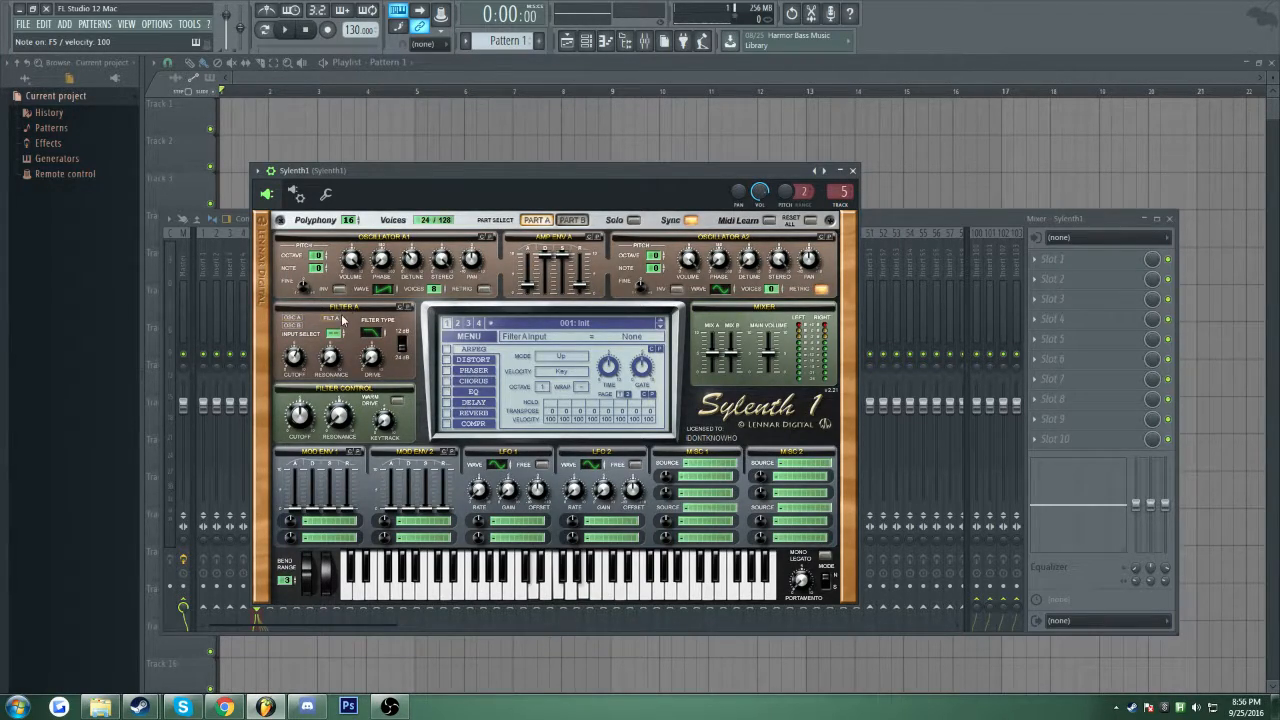
left_click(333, 337)
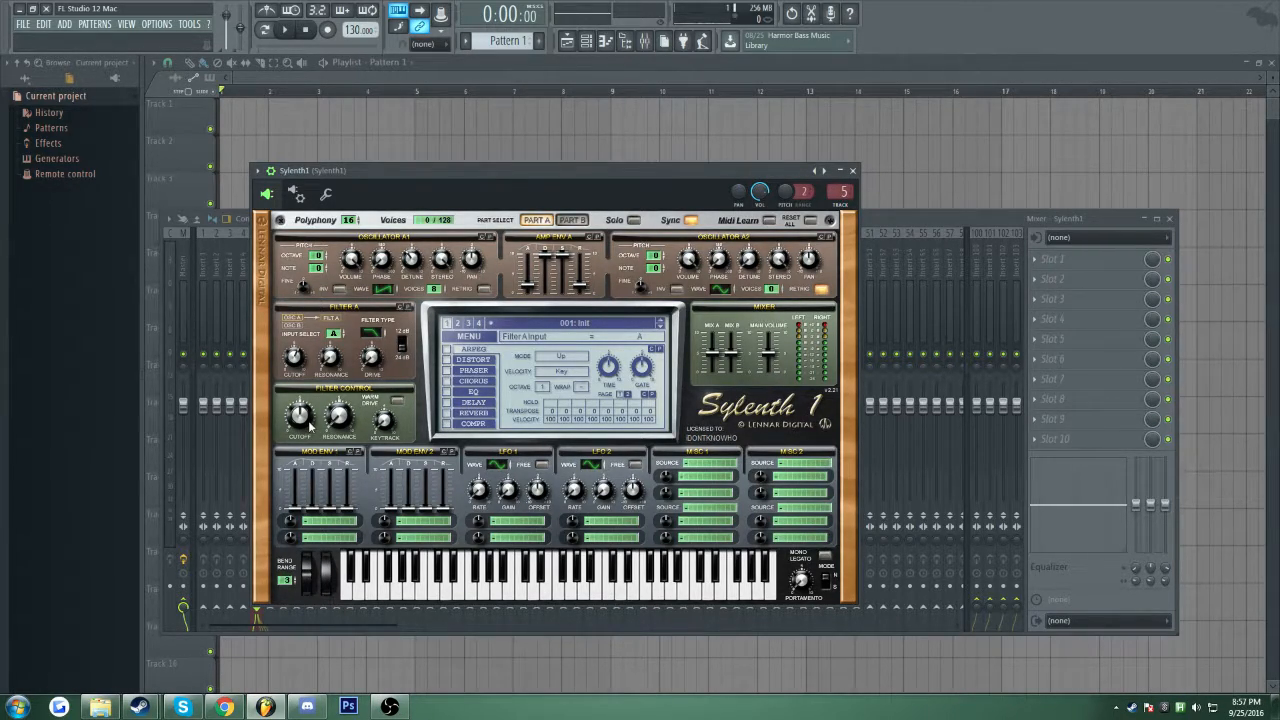
- Sweep Filter Control's cutoff up and down while playing a chord, and leave it at 153.26 Hz
left_click_drag(306, 422, 303, 354)
left_click_drag(299, 415, 296, 465)
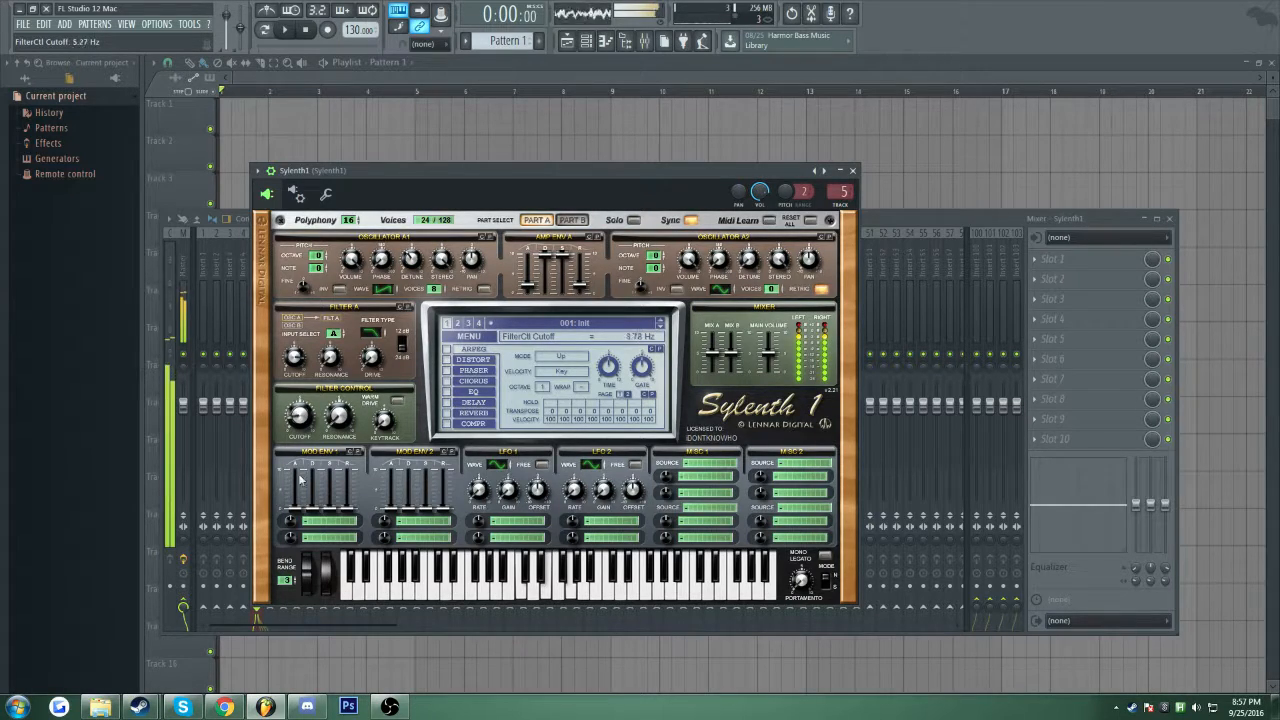
mouse_move(296, 357)
left_mouse_down()
mouse_move(295, 412)
mouse_move(285, 398)
mouse_move(308, 420)
mouse_move(303, 366)
mouse_move(272, 426)
mouse_move(279, 341)
left_mouse_up()
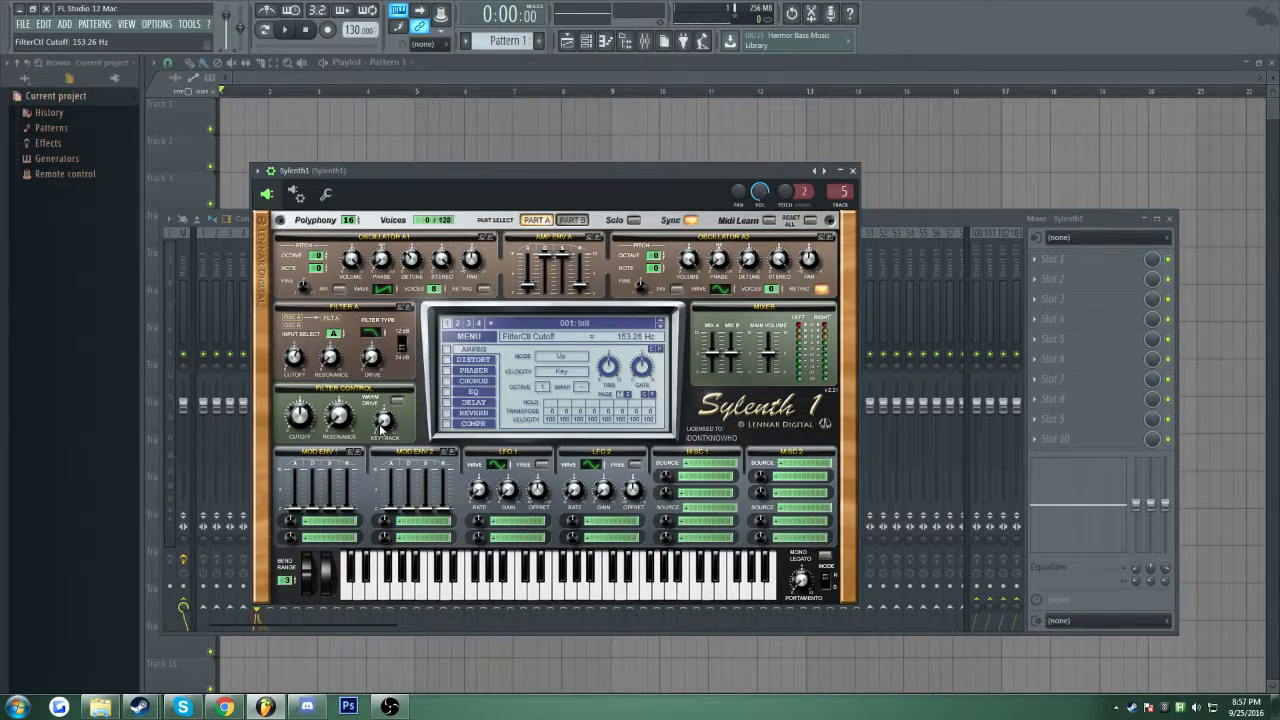
- Try Filter Control's keytrack high and low while playing a chord, and return it to 0.00
mouse_move(386, 420)
left_mouse_down()
mouse_move(376, 345)
mouse_move(377, 417)
left_mouse_up()
left_click_drag(341, 373, 340, 208)
left_click_drag(324, 266, 335, 372)
key("z")
key("c")
key("b")
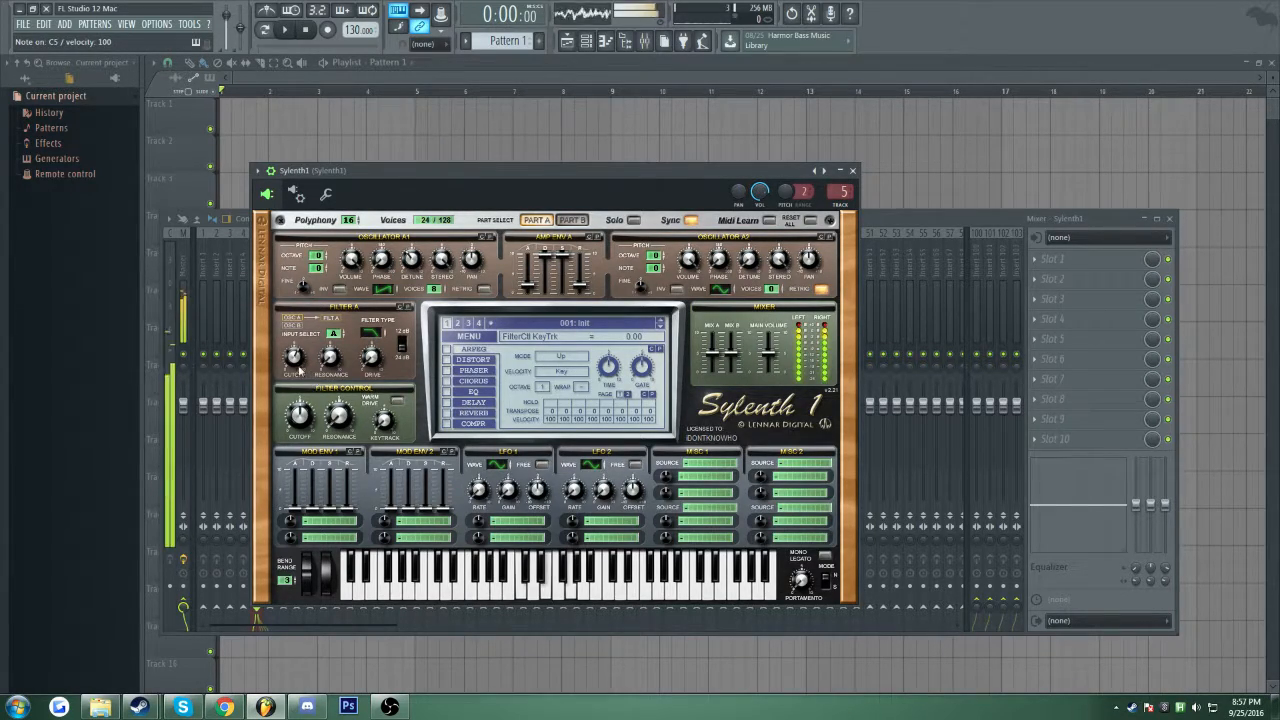
- Set Filter A's cutoff to 478.79 Hz and test Filter Control's keytrack again, leaving it at 0.00
left_click_drag(387, 424, 353, 415)
left_click_drag(294, 356, 289, 335)
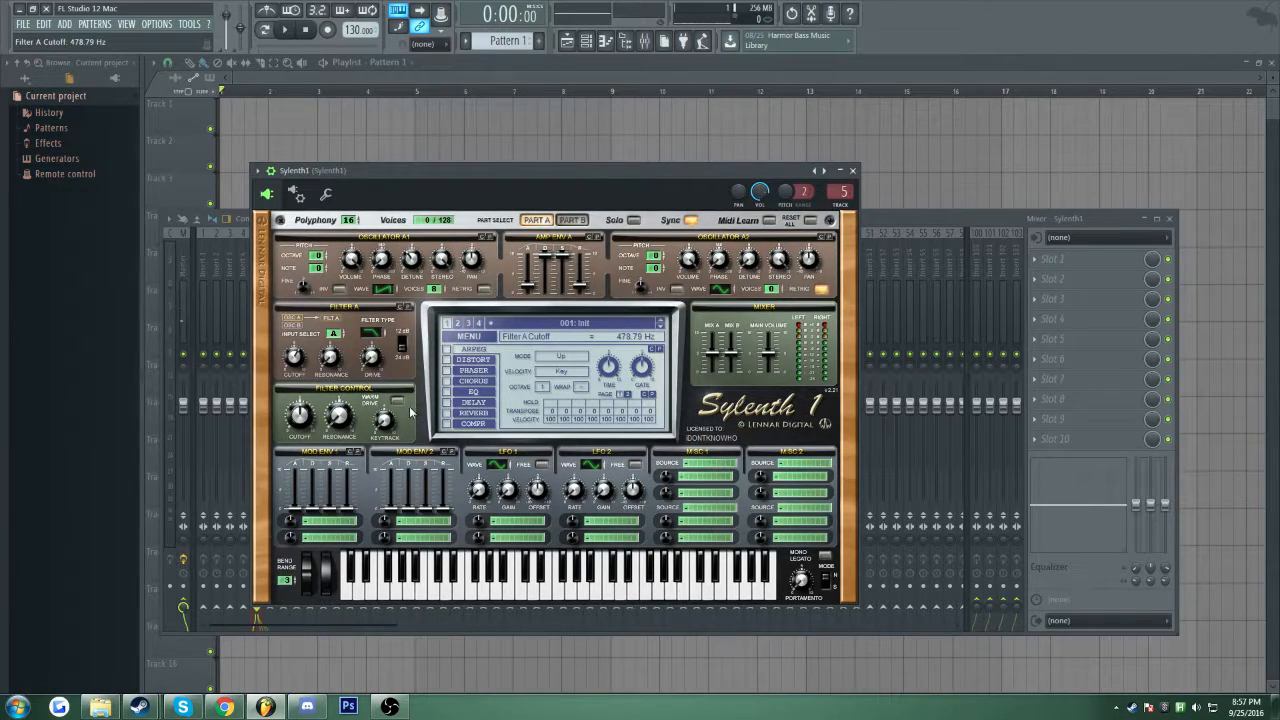
left_click_drag(388, 440, 372, 385)
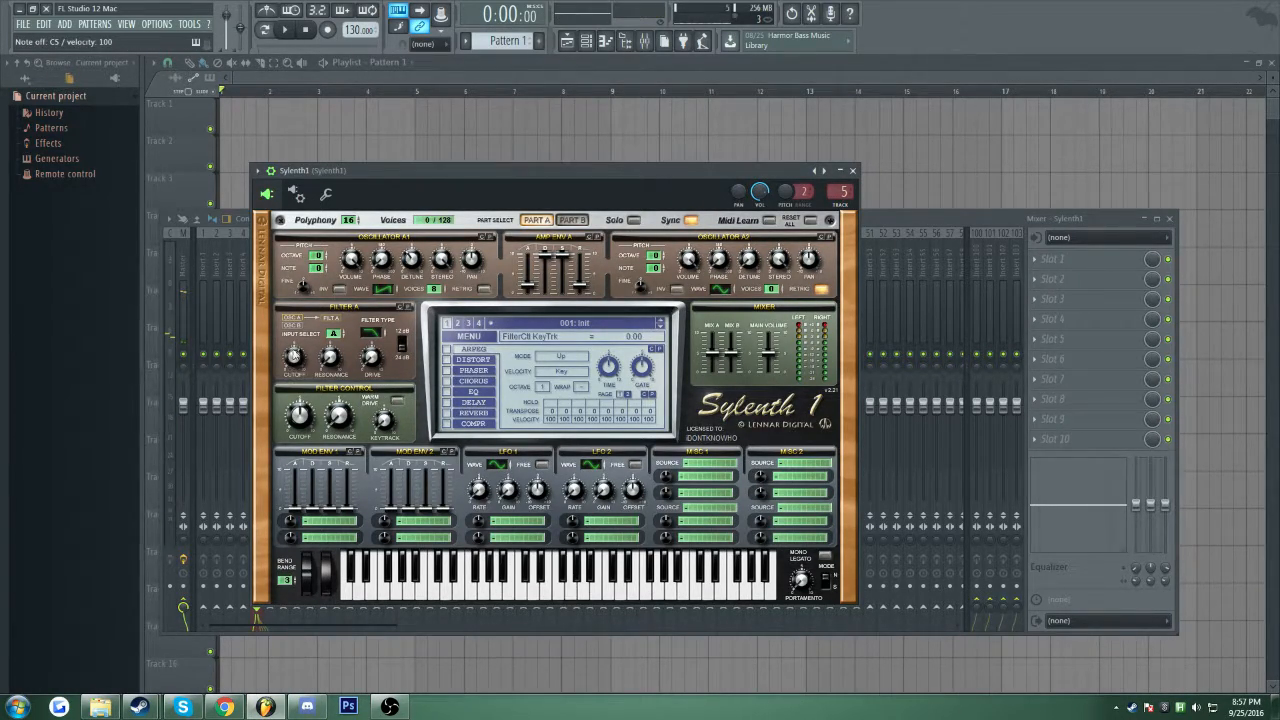
- Set Filter Control's cutoff to 146.16 Hz and switch Warm Drive on and off again
mouse_move(302, 418)
left_mouse_down()
mouse_move(301, 375)
mouse_move(303, 417)
left_mouse_up()
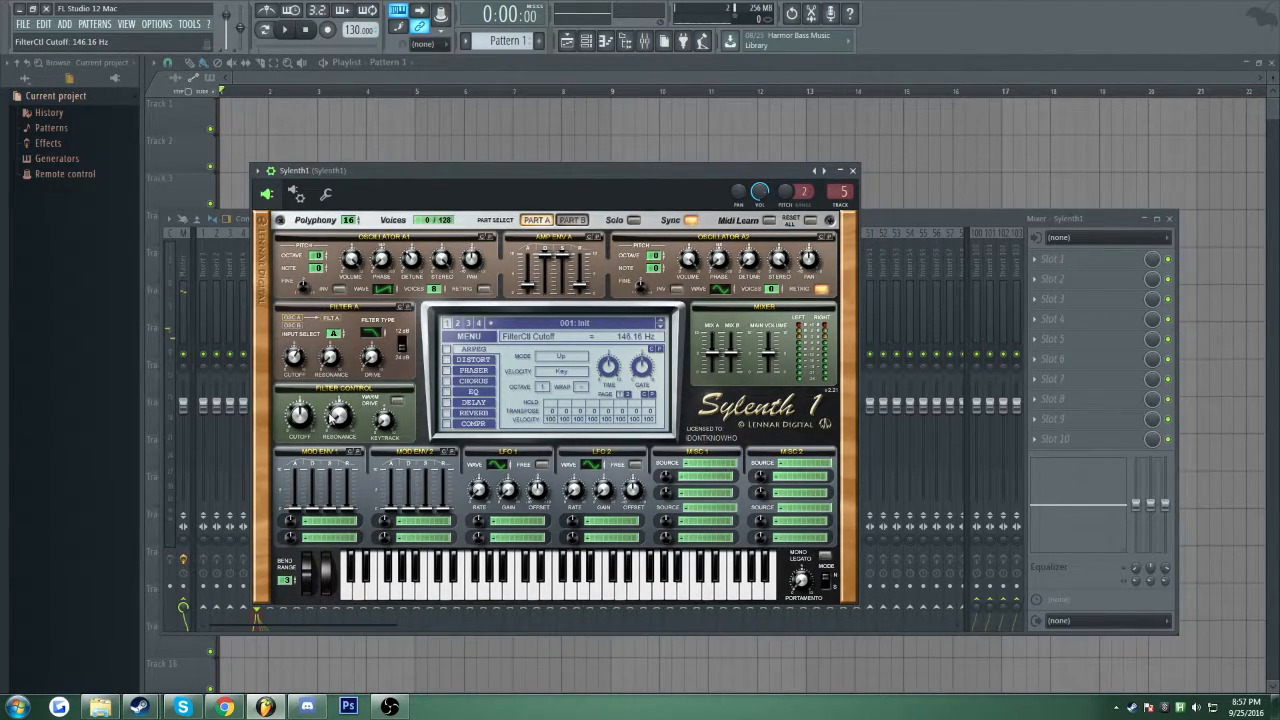
mouse_move(299, 417)
left_mouse_down()
mouse_move(303, 401)
mouse_move(297, 414)
left_mouse_up()
left_click(399, 402)
left_click(397, 402)
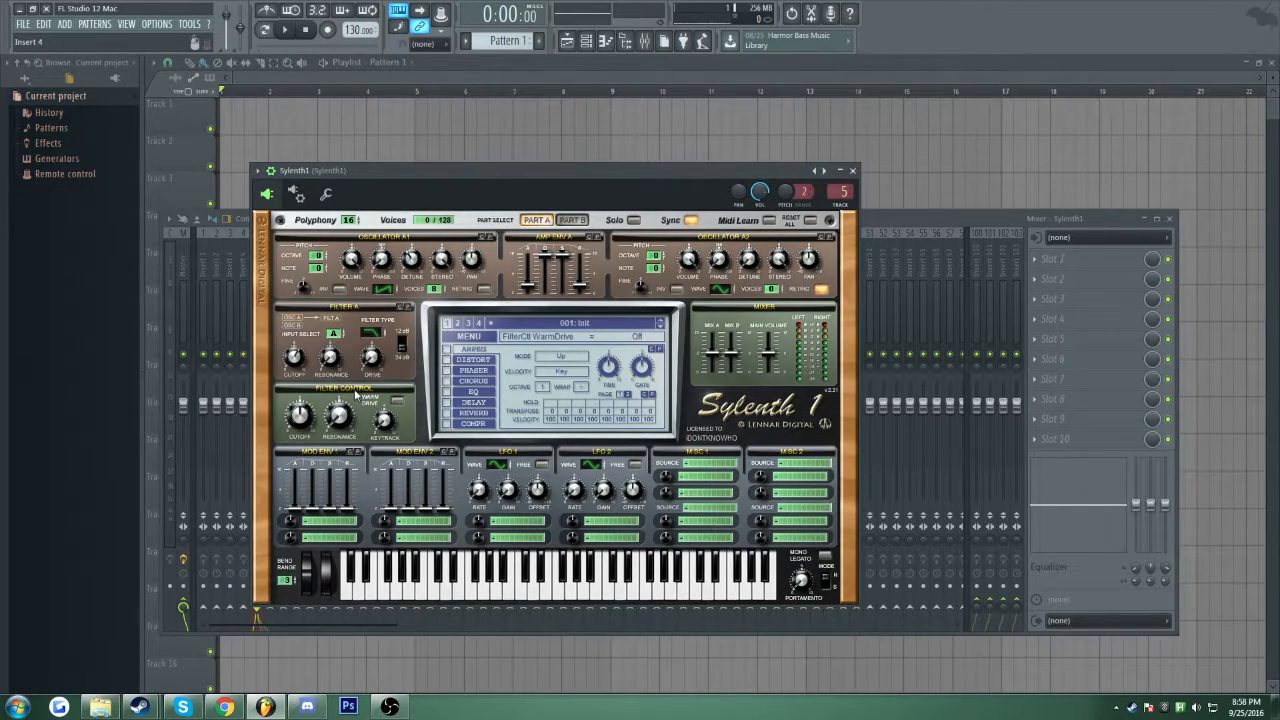
- Move the synth window higher and look through the available destinations for Mod Env 1 without choosing one
left_click_drag(424, 168, 428, 122)
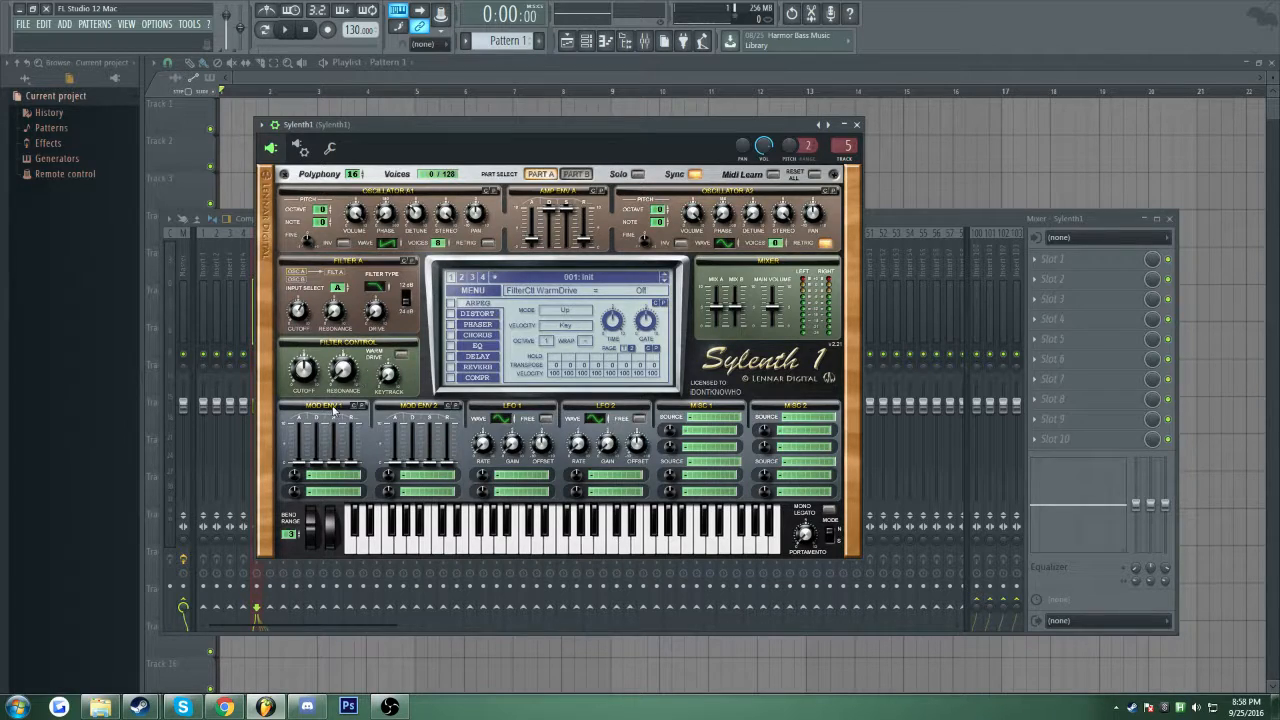
left_click(310, 477)
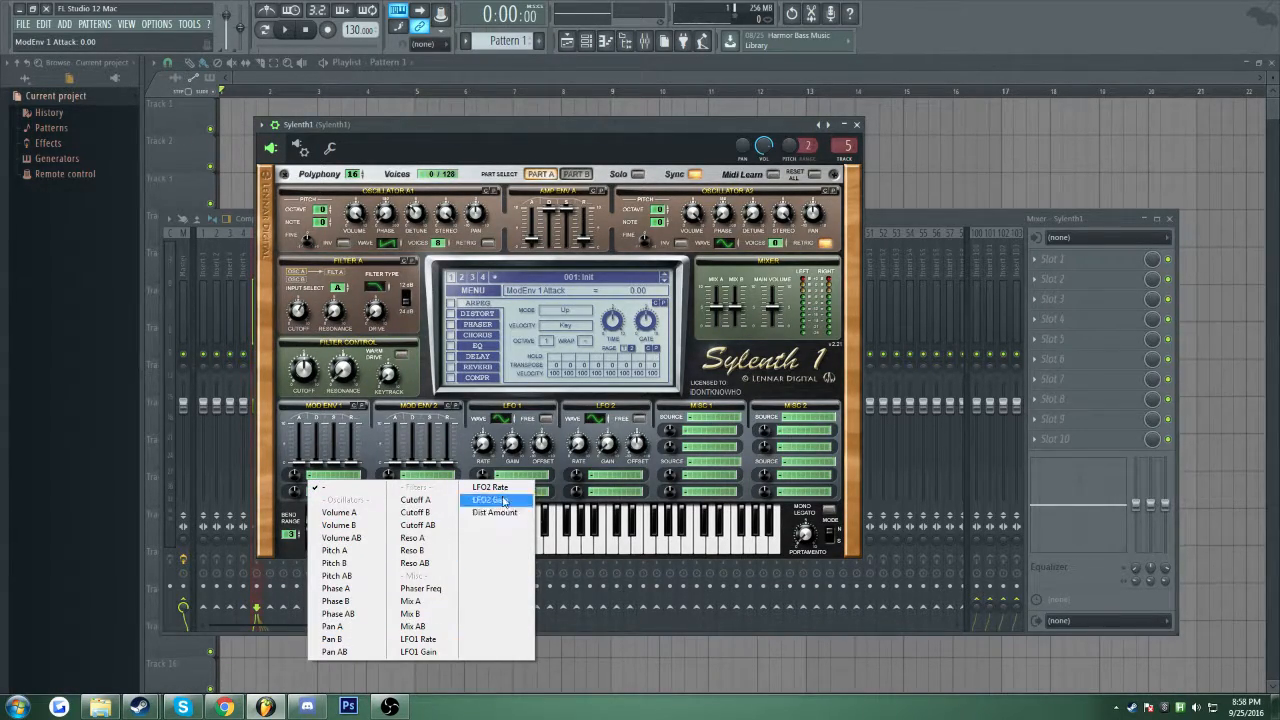
left_click(385, 405)
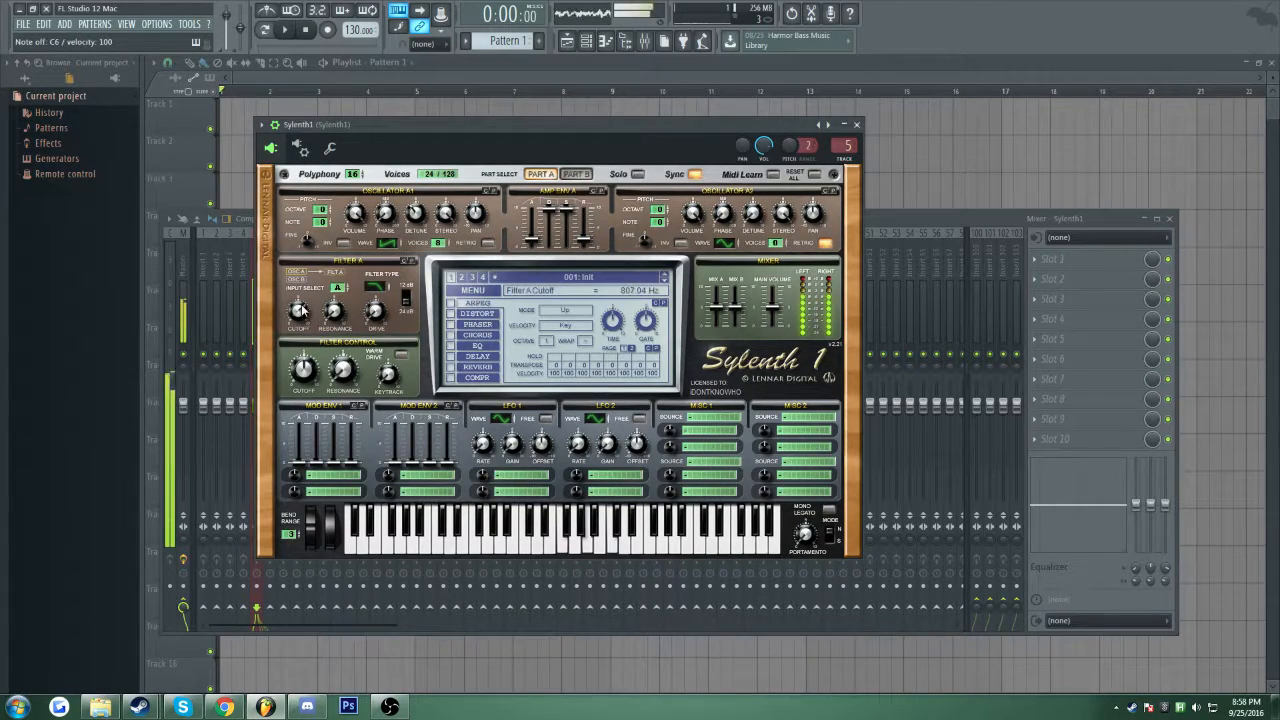
- Set Filter A's cutoff to 343.44 Hz and Filter Control's cutoff to 502.07 Hz
mouse_move(302, 317)
left_mouse_down()
mouse_move(272, 256)
mouse_move(291, 304)
left_mouse_up()
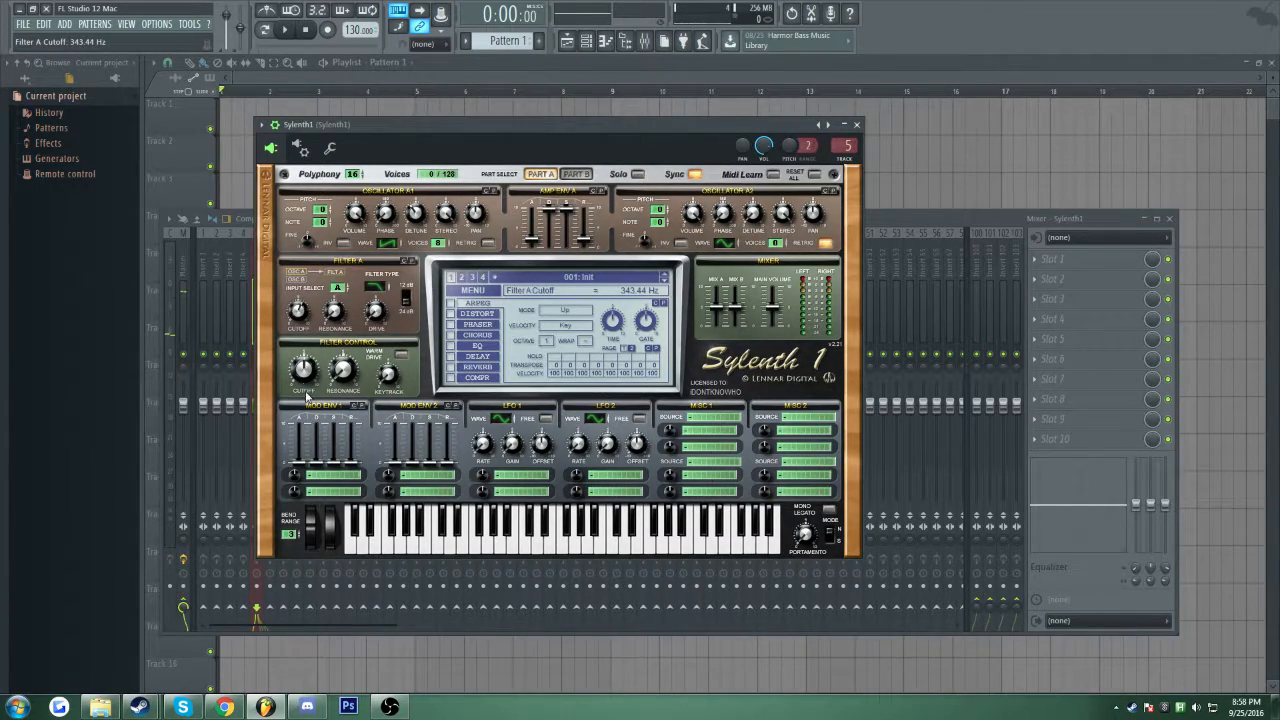
mouse_move(304, 369)
left_mouse_down()
mouse_move(284, 419)
mouse_move(297, 360)
left_mouse_up()
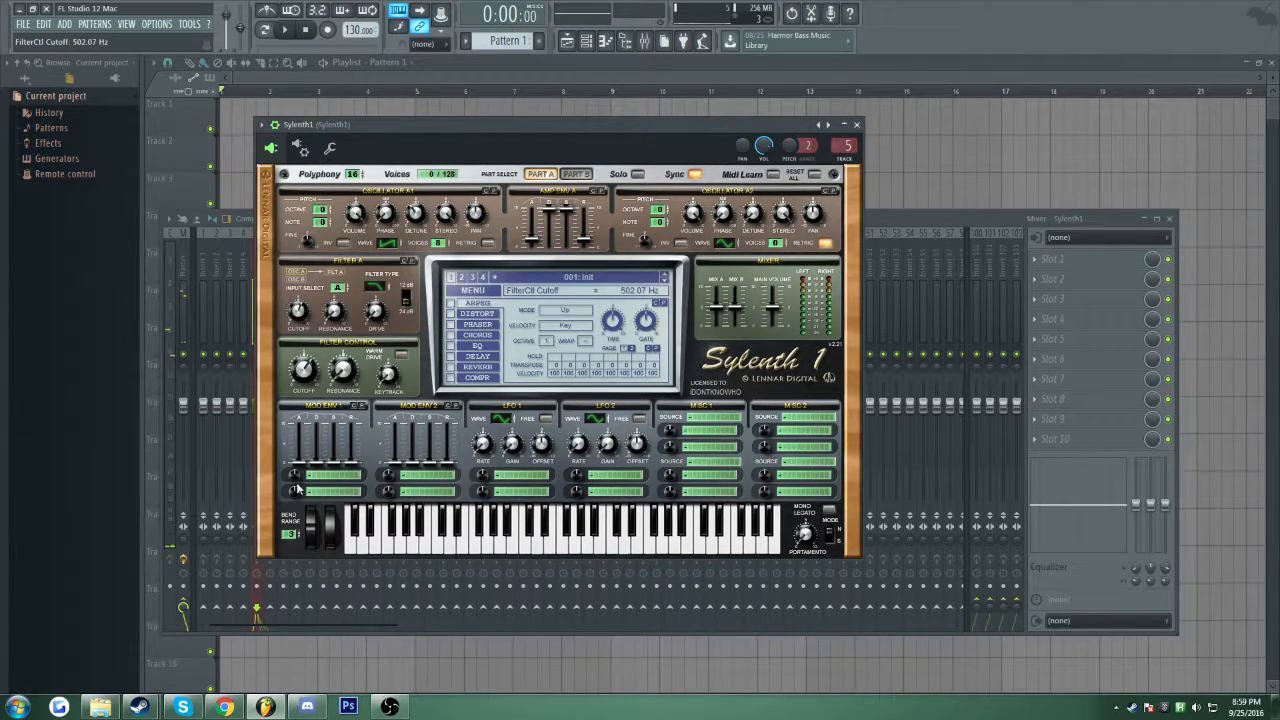
- Route Mod Env 1 to Cutoff A with an amount of -1.05, and set Filter A's cutoff to 607.04 Hz
left_click(297, 489)
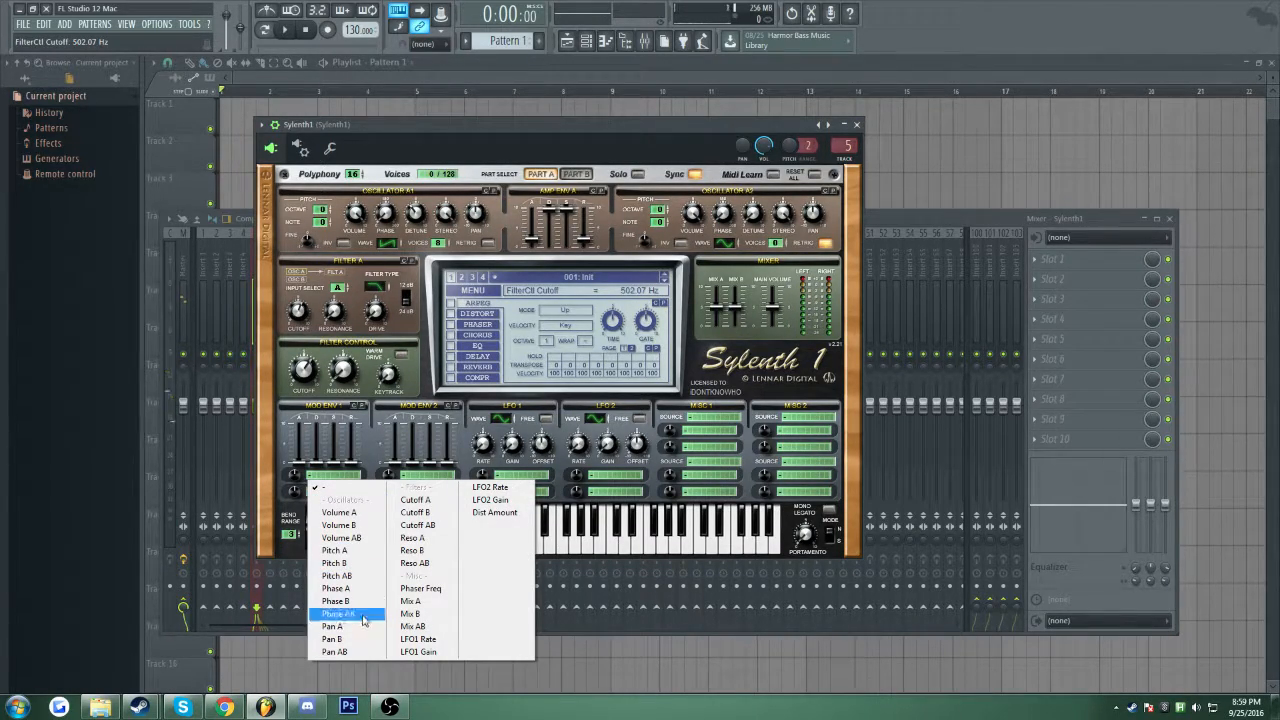
left_click(436, 501)
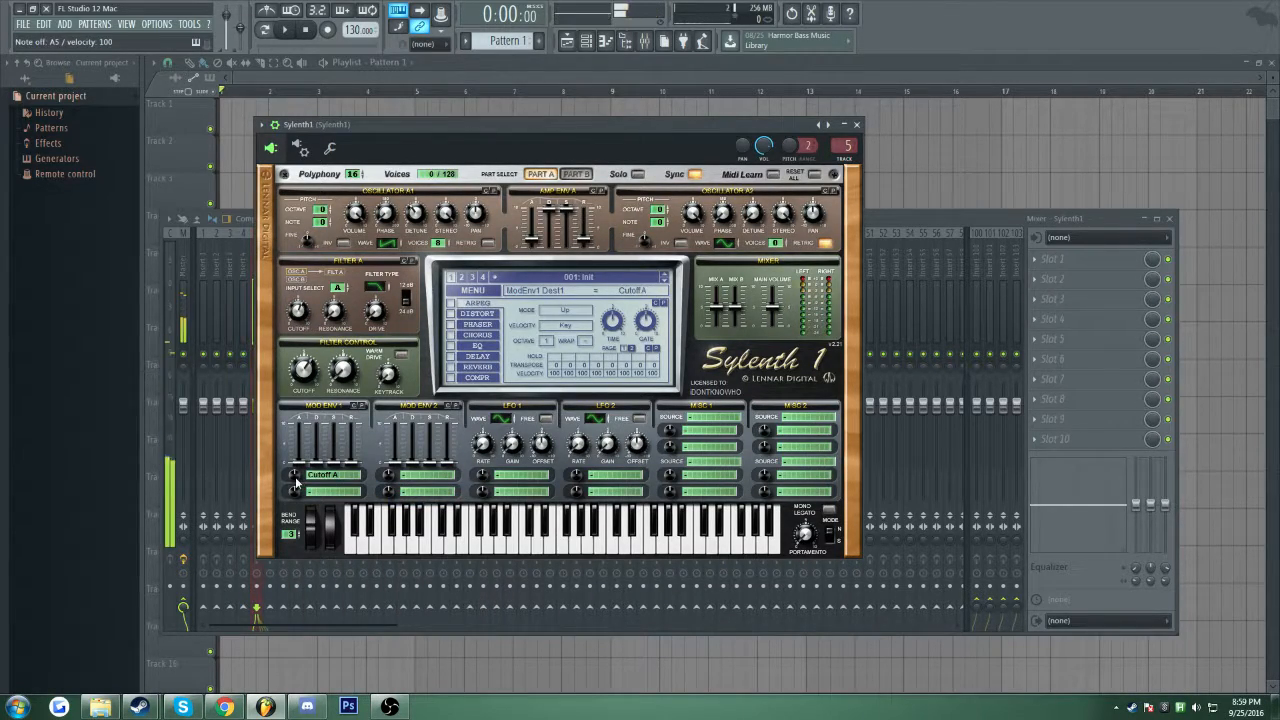
left_click_drag(295, 483, 293, 410)
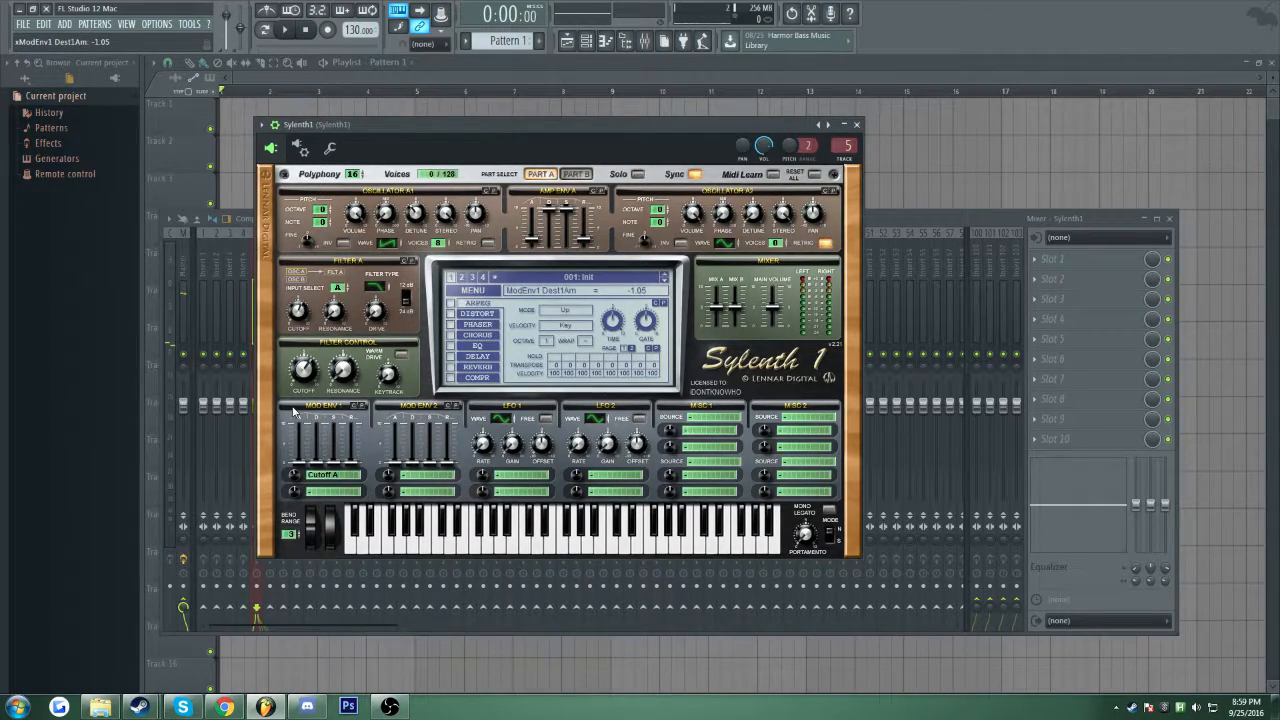
left_click_drag(297, 312, 251, 269)
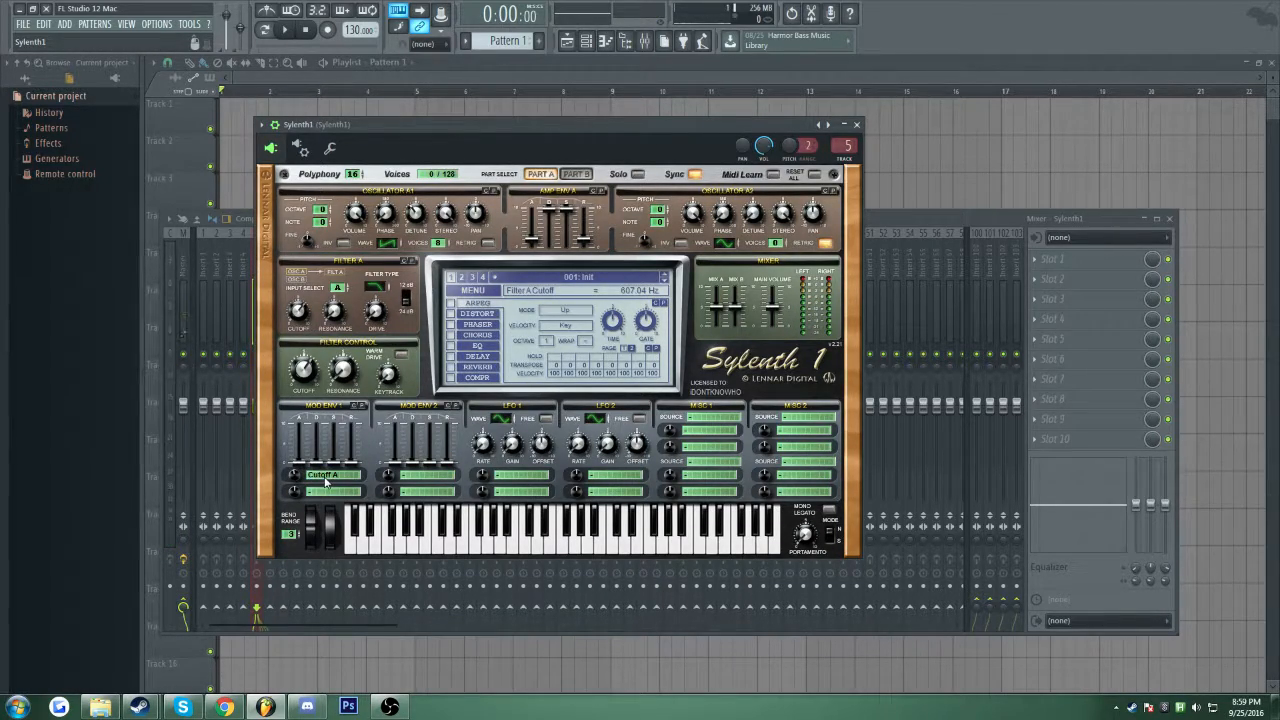
- Change Mod Env 1's first destination to Pitch AB and set the envelope's decay to 1.67
left_click(325, 477)
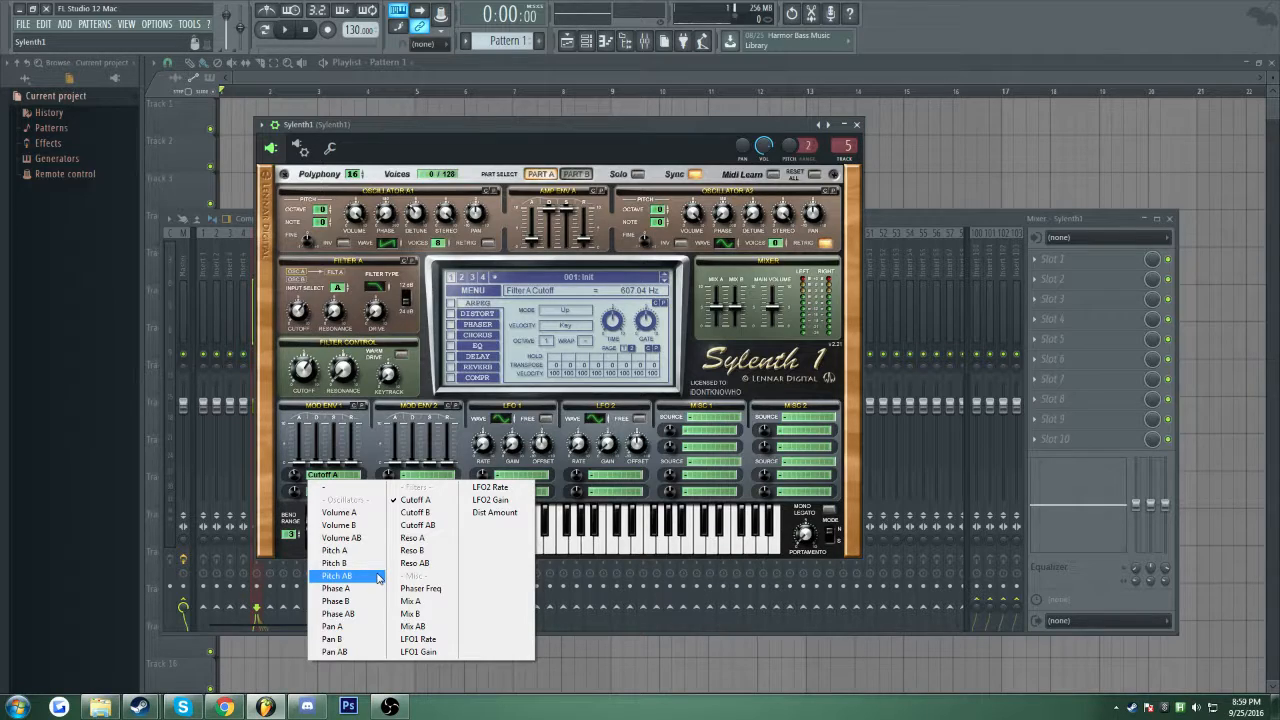
left_click(340, 576)
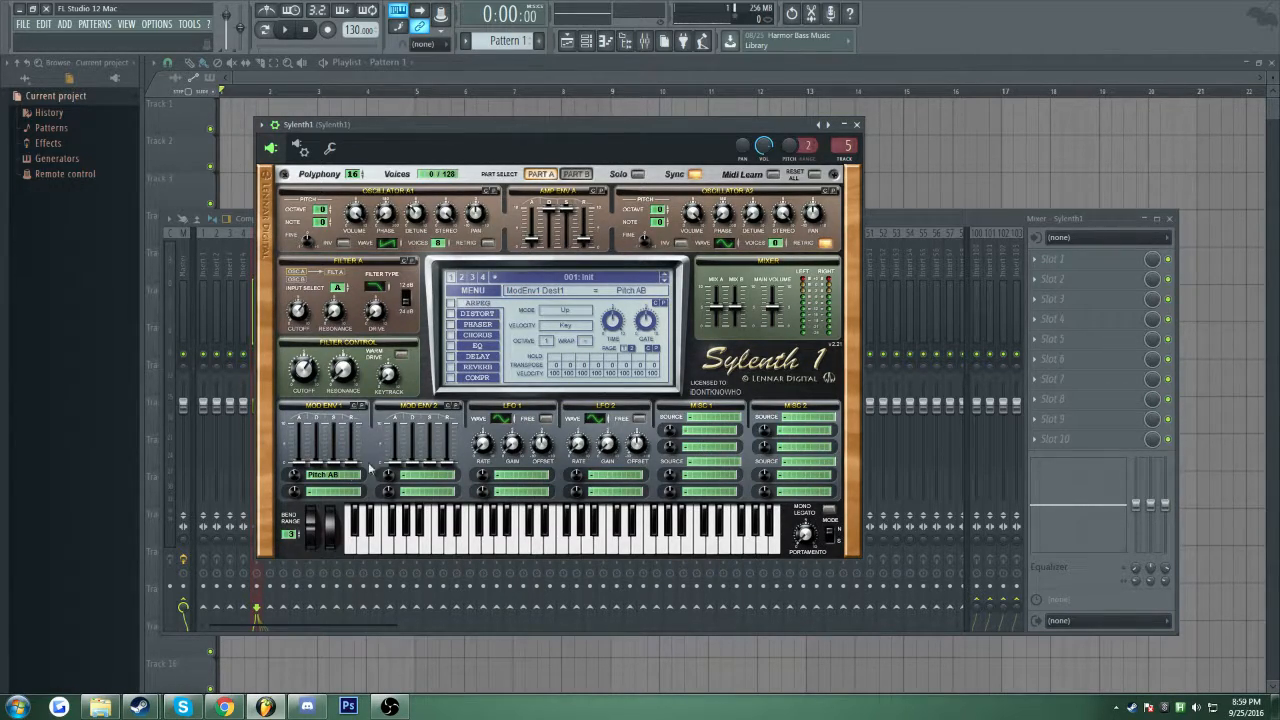
left_click_drag(298, 479, 317, 433)
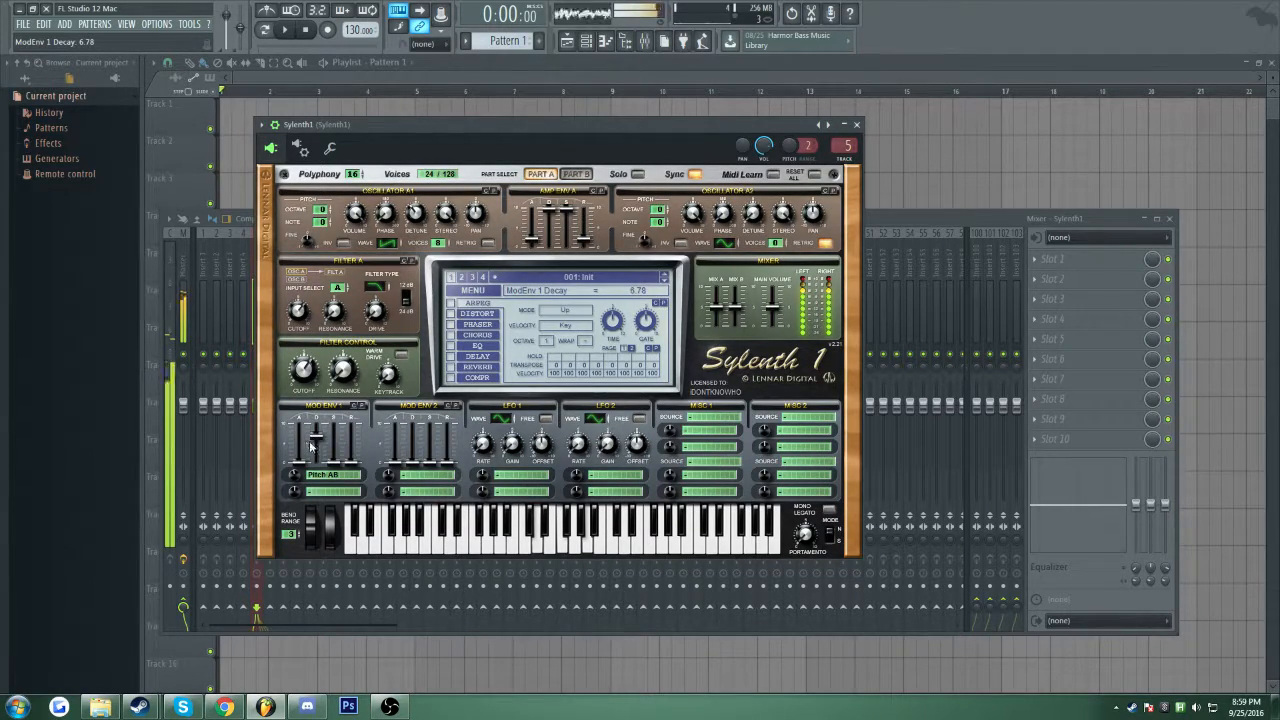
left_click_drag(319, 440, 320, 500)
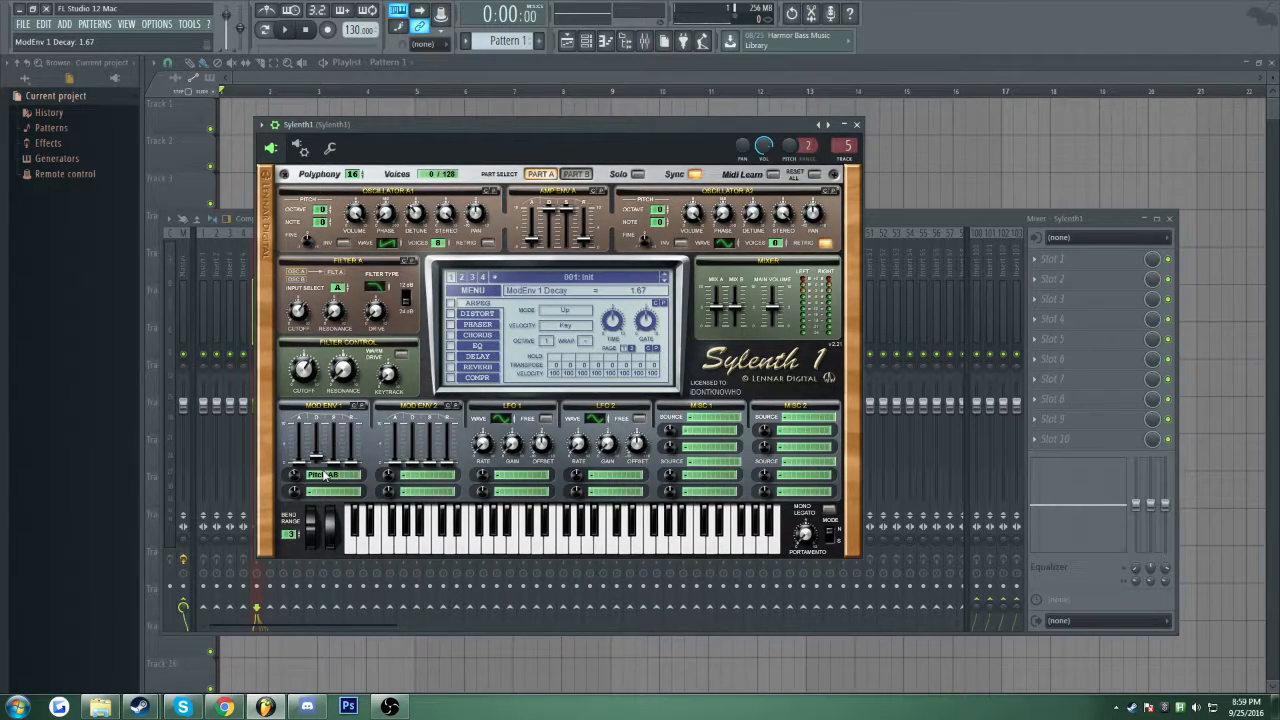
- Play a three-note chord repeatedly to hear Mod Env 1's effect on the pitch
key("z")
key("c")
key("b")
key("z")
key("c")
key("b")
key("z")
key("c")
key("b")
key("z")
key("c")
key("b")
key("z")
key("c")
key("b")
key("z")
key("c")
key("b")
key("z")
key("c")
key("b")
- Lower Mod Env 1's decay and replay the three-note chord
left_click_drag(317, 458, 313, 490)
key("z")
key("c")
key("b")
key("z")
key("c")
key("b")
- Raise Mod Env 1's release, play a repeated note, and bring the release back to its minimum
left_click_drag(358, 450, 354, 392)
key("z")
key("z")
key("z")
left_click_drag(352, 437, 352, 470)
- Set Mod Env 1's decay to 2.76 and its Pitch AB amount to -1.43 while playing chords
left_click_drag(305, 462, 311, 425)
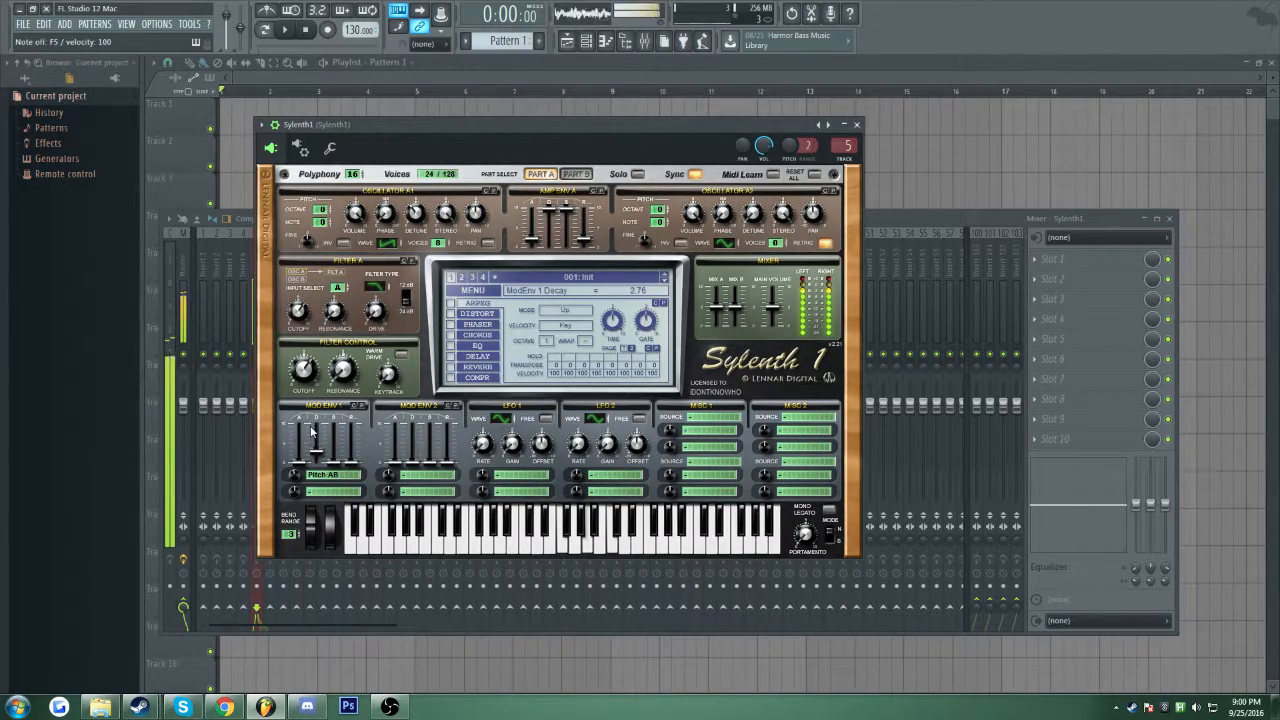
left_click_drag(315, 453, 280, 440)
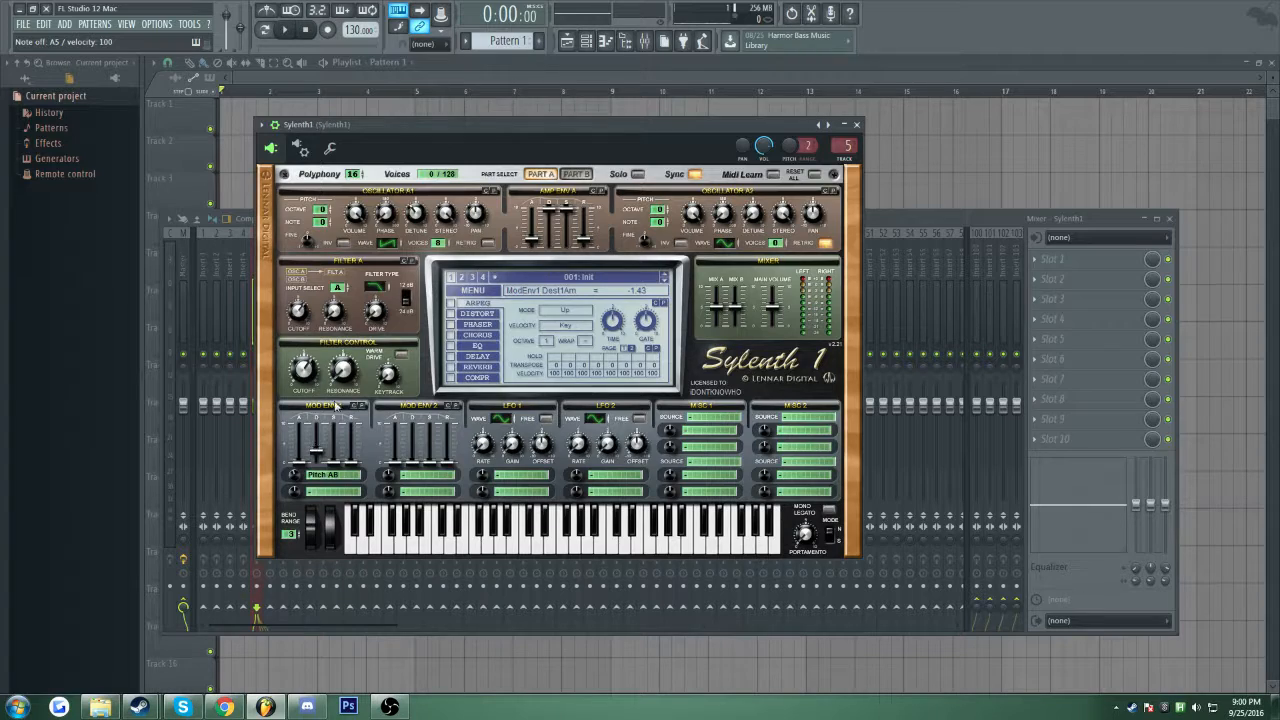
- Try LFO 1's waveform and Free controls, keeping Sine, and set Filter A's cutoff to 667.49 Hz
left_click(502, 420)
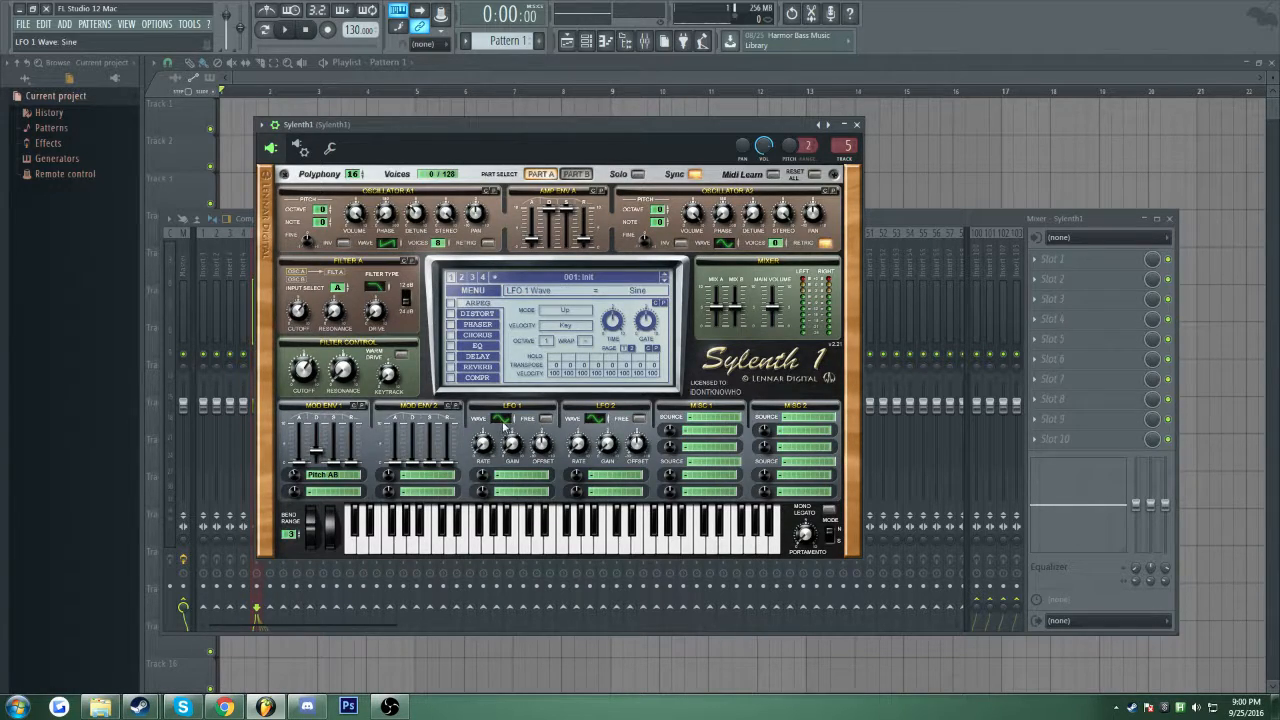
left_click(512, 418)
left_click(510, 424)
left_click(545, 420)
left_click_drag(301, 312, 336, 327)
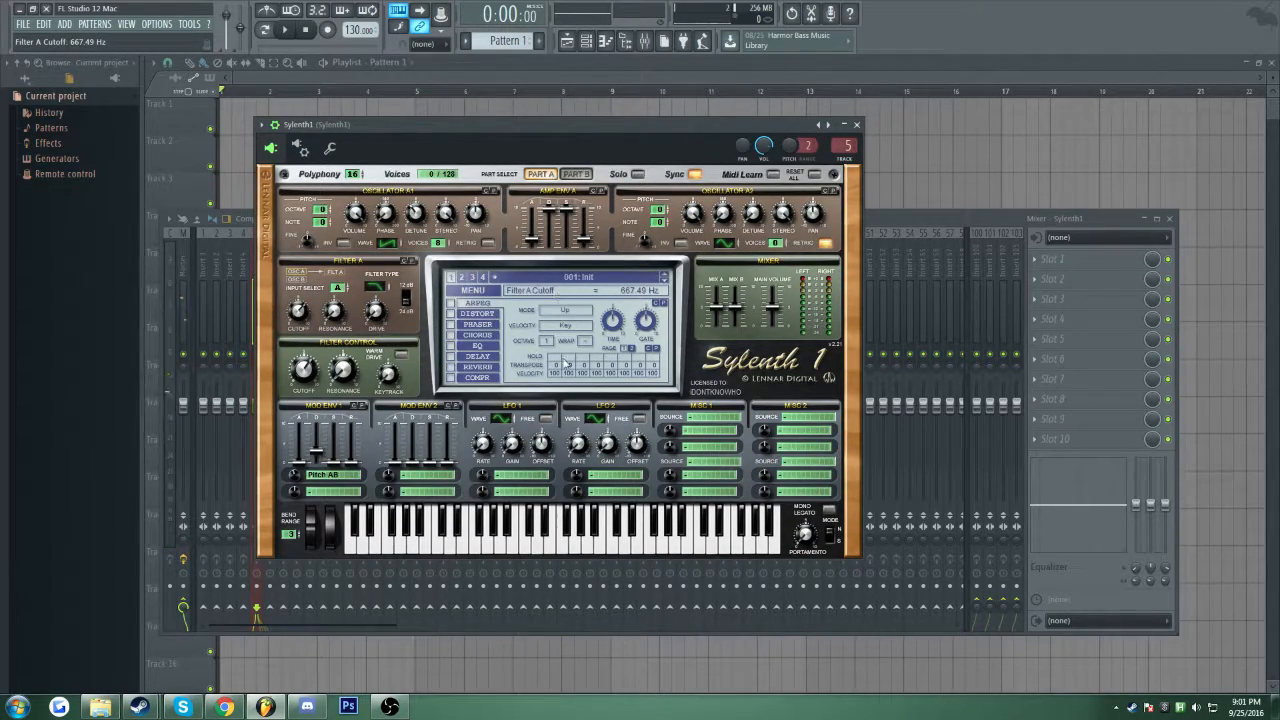
- Route LFO 1 to Cutoff A with an amount of -10.00
left_click(503, 492)
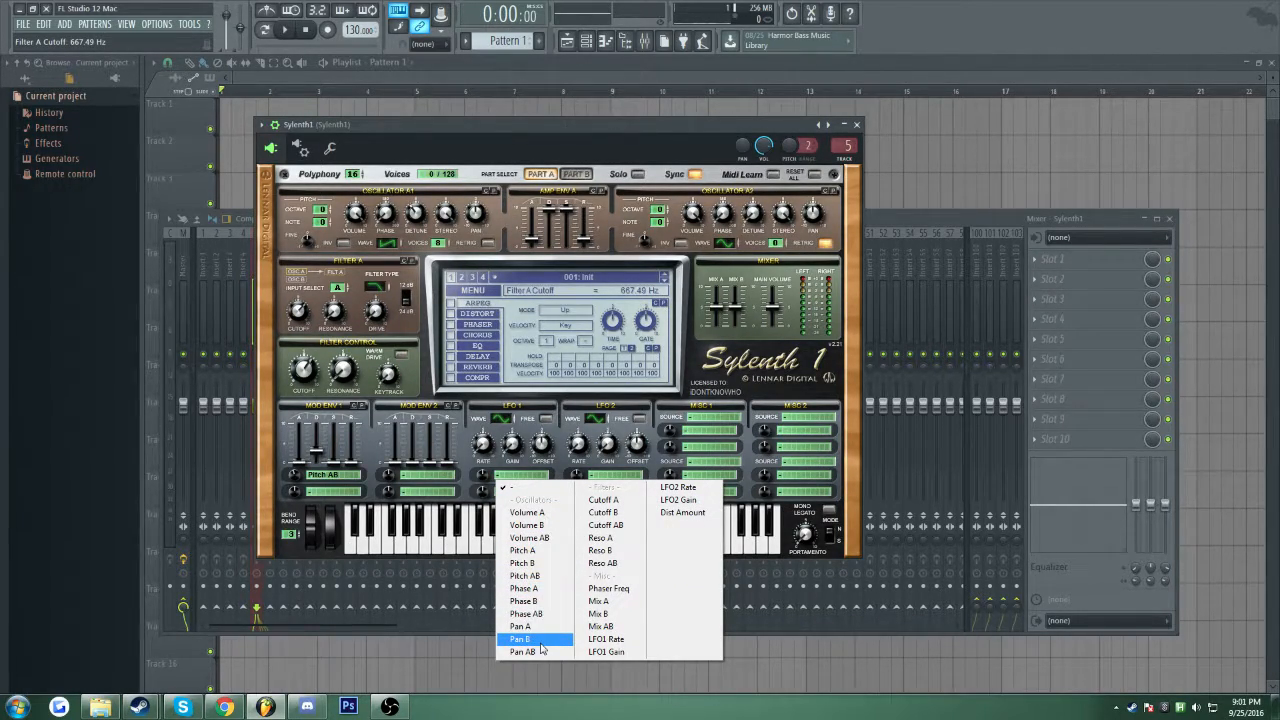
left_click(608, 500)
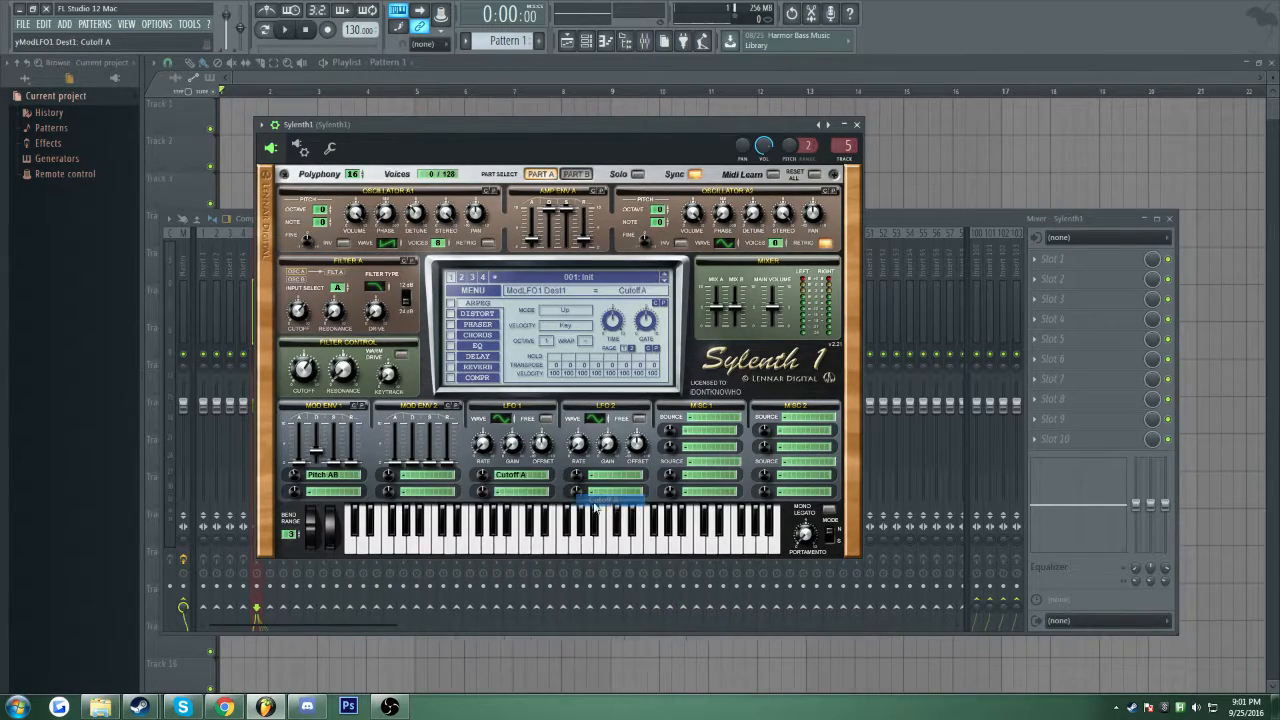
left_click_drag(482, 481, 482, 572)
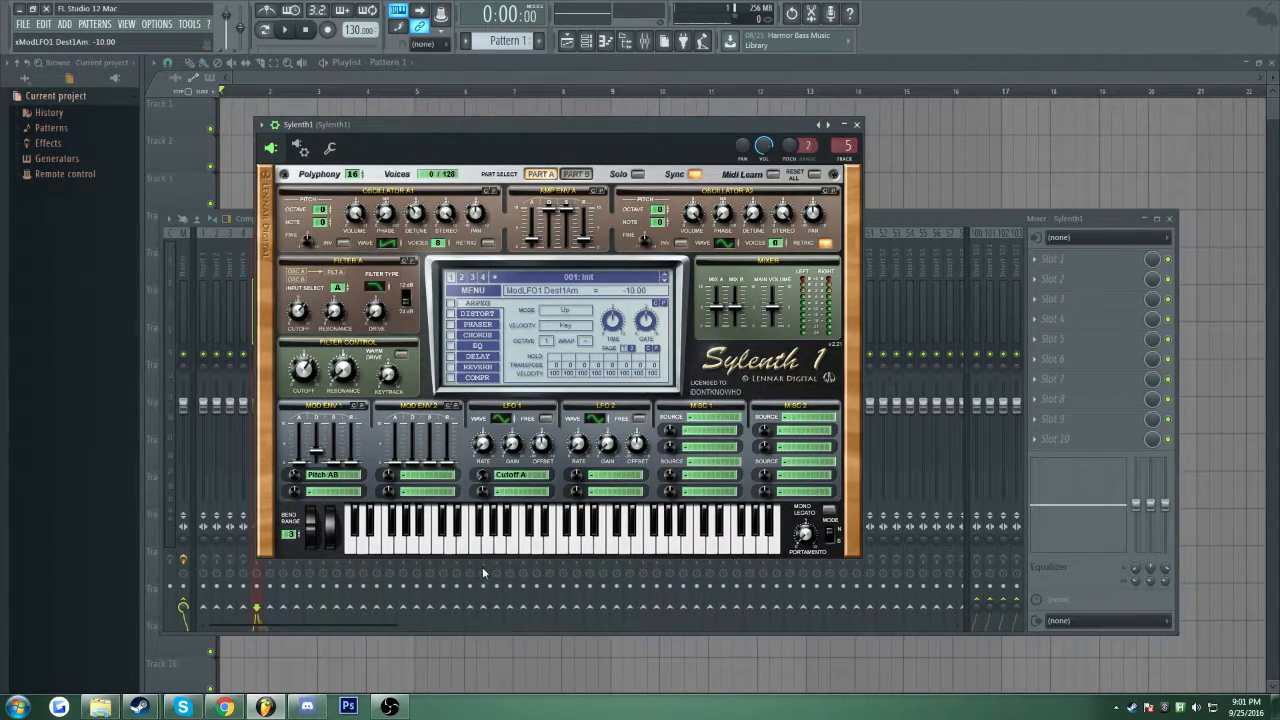
- Adjust LFO 1's rate and raise its gain to 10.00 while playing a chord, keeping the Cutoff A amount at -10.00
left_click_drag(481, 445, 507, 394)
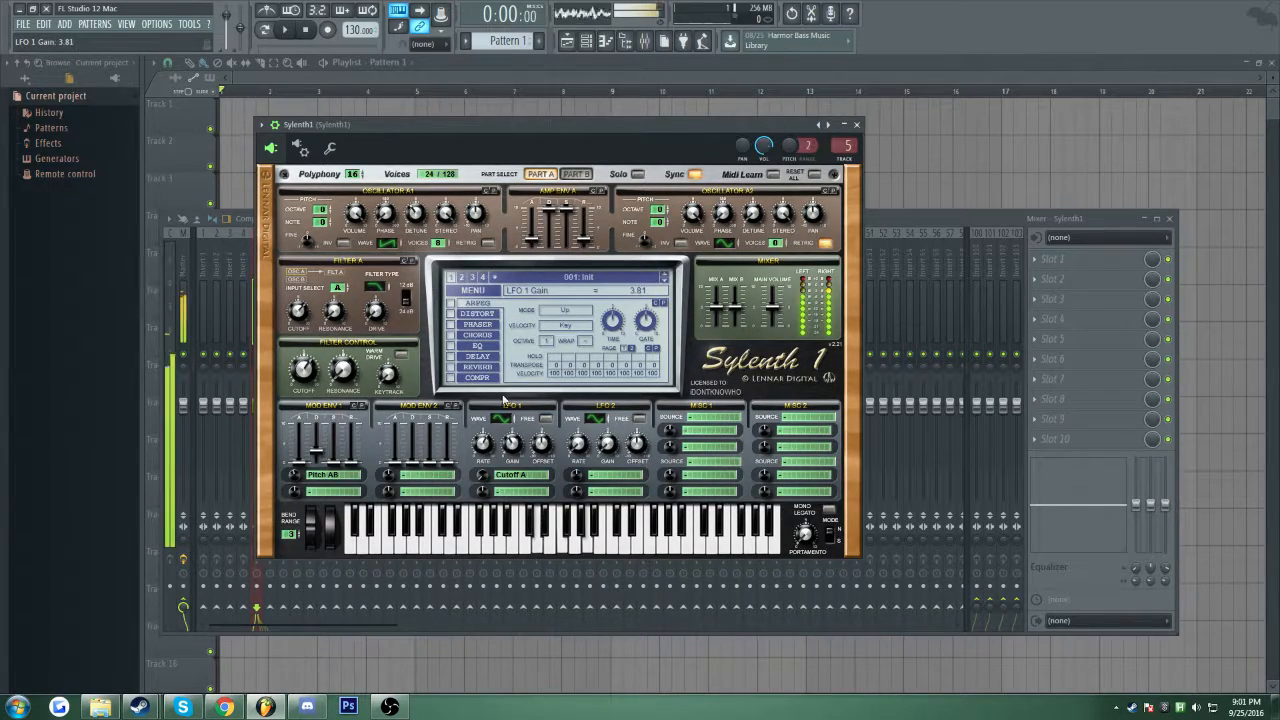
left_click_drag(510, 446, 492, 385)
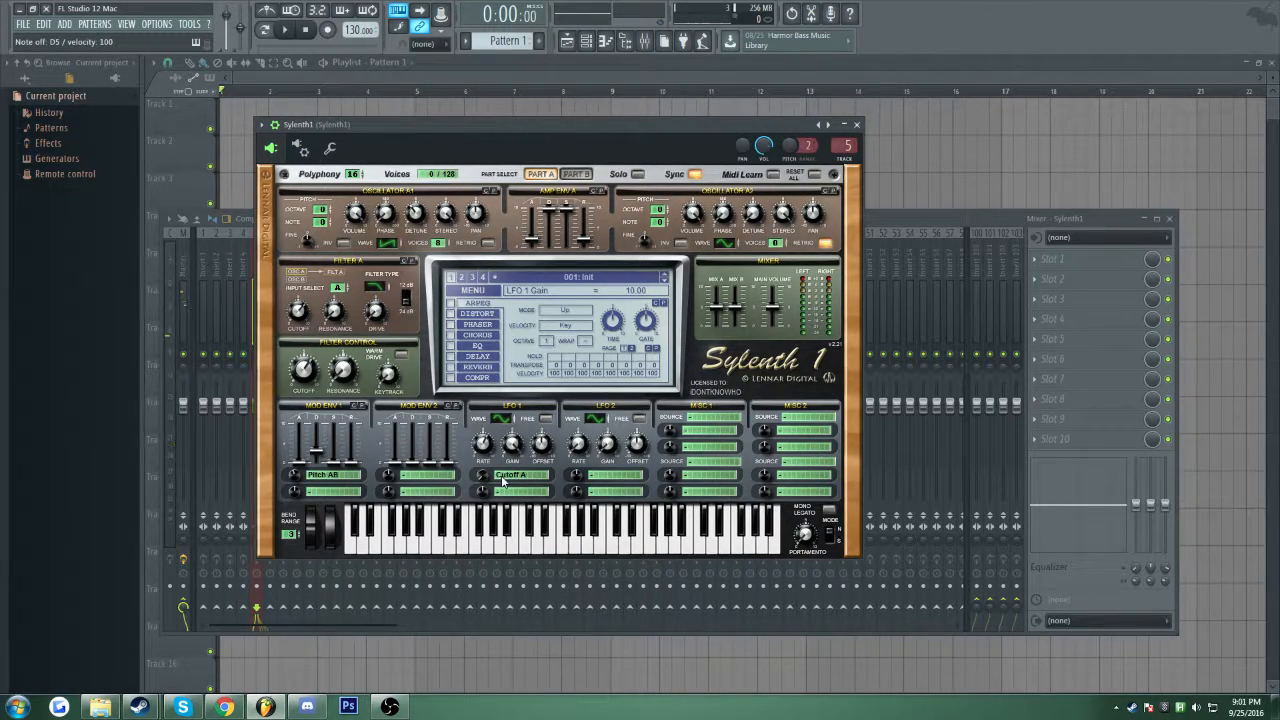
mouse_move(486, 477)
left_mouse_down()
mouse_move(485, 448)
mouse_move(480, 485)
left_mouse_up()
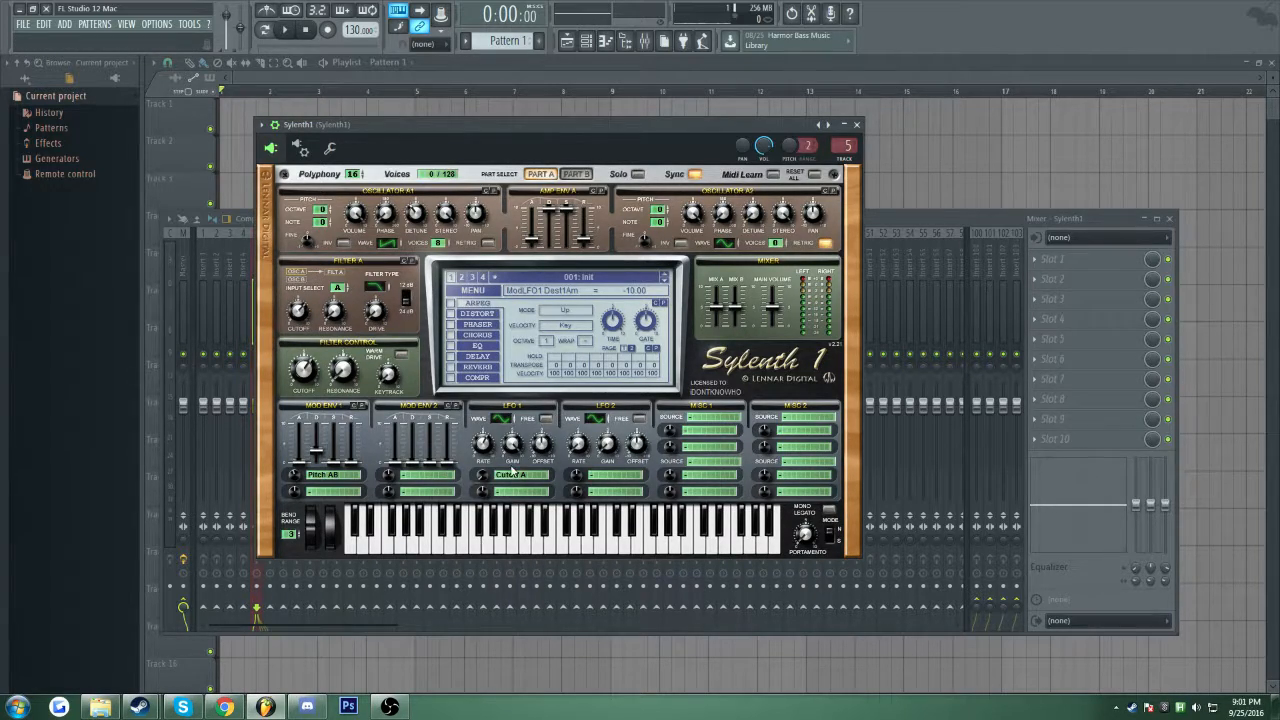
- Try different LFO 1 rates, including 1/8T, 2/1T and 1/4D, while playing a chord
left_click(487, 451)
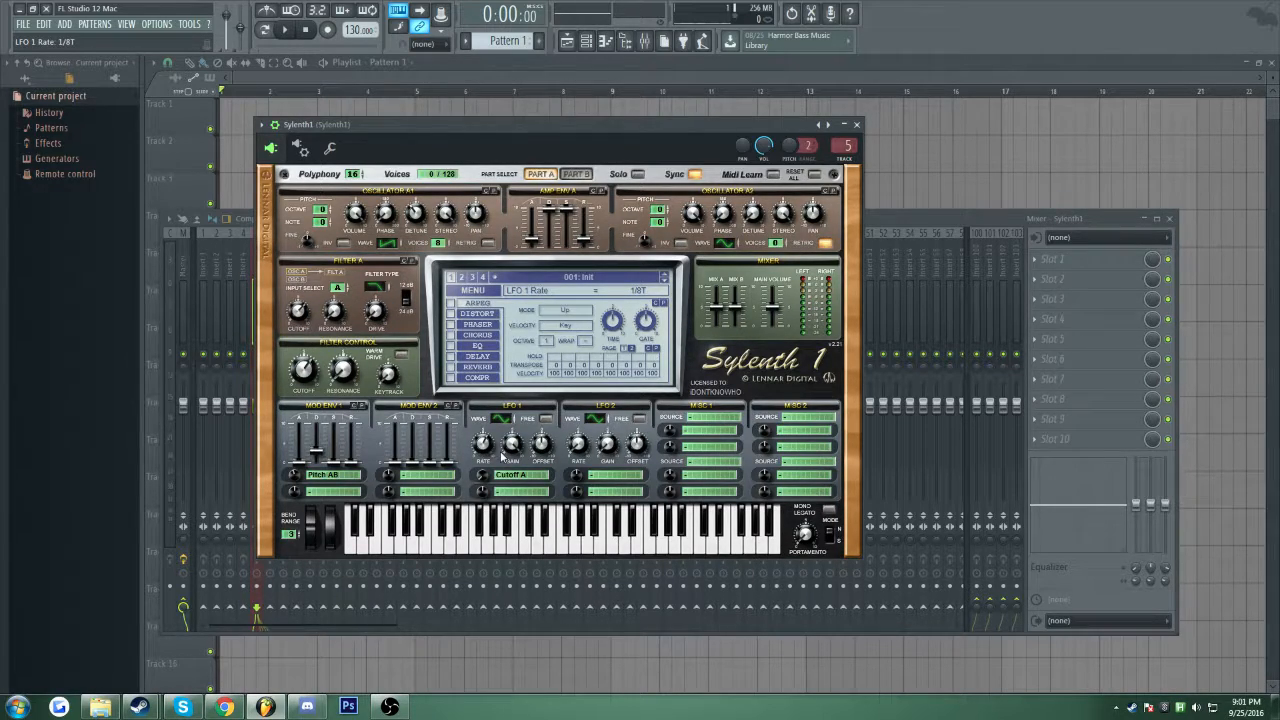
left_click_drag(490, 452, 478, 492)
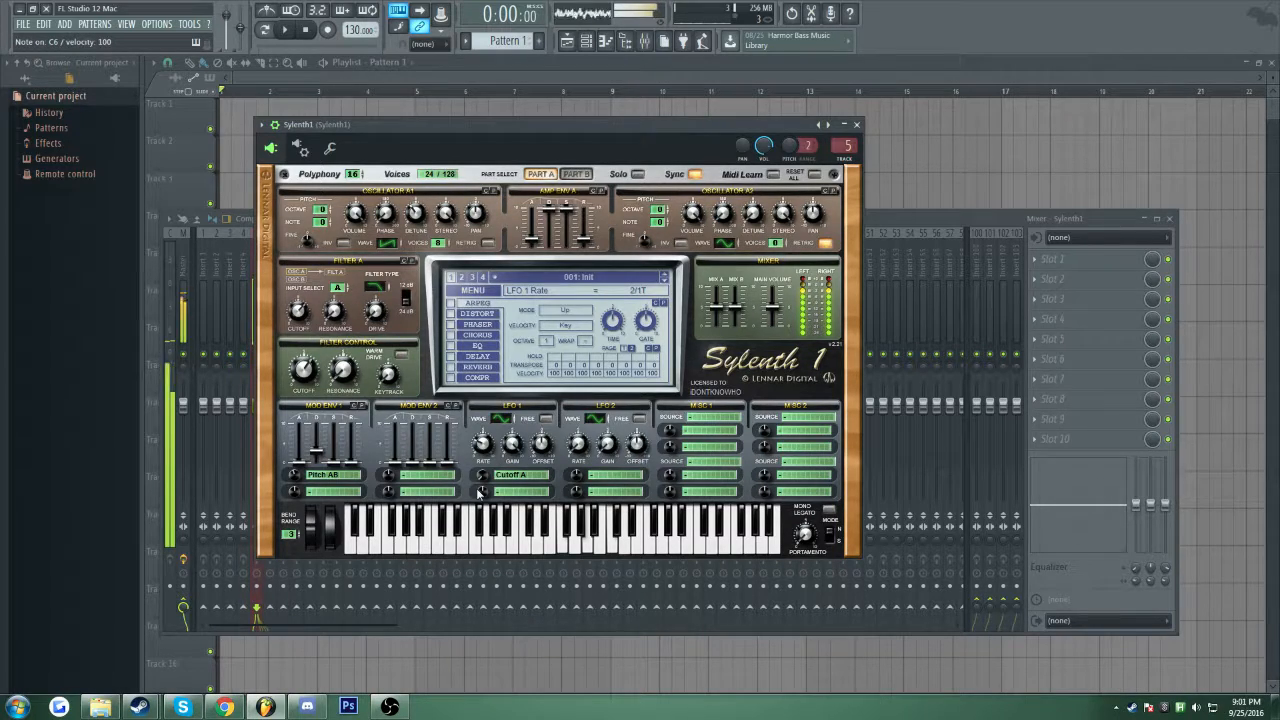
left_click_drag(478, 492, 472, 468)
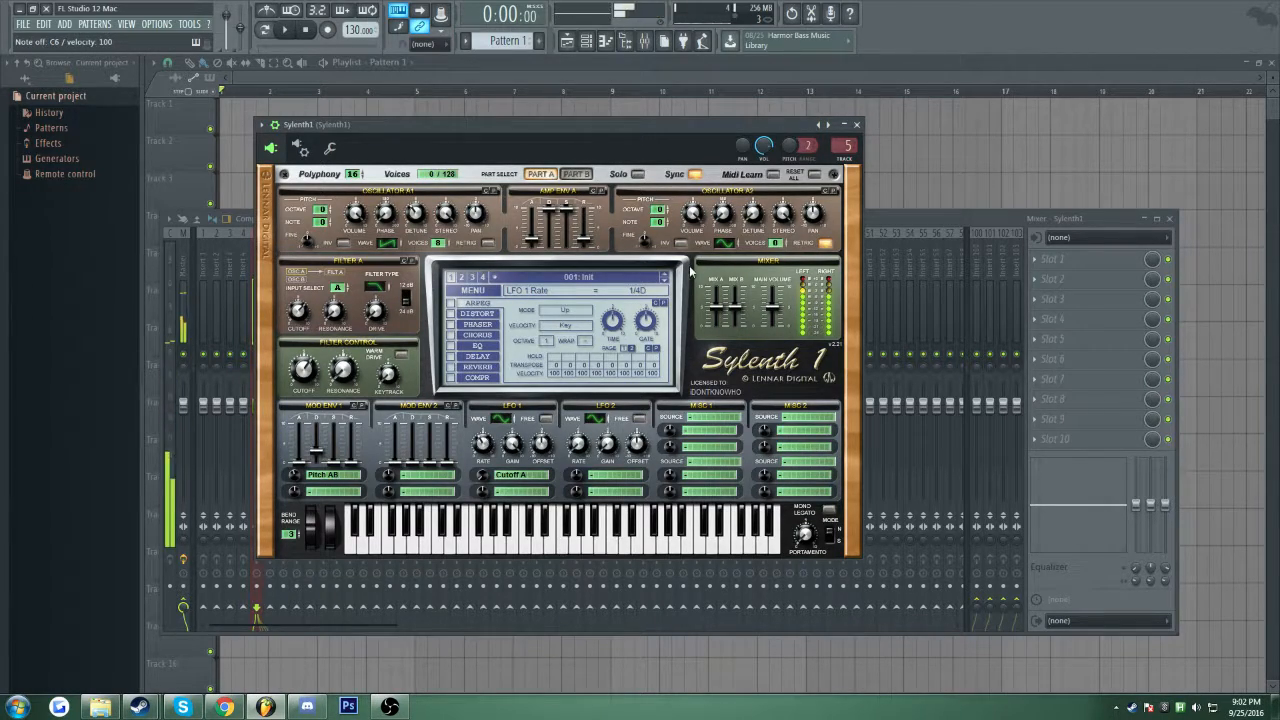
left_click_drag(493, 441, 482, 427)
- Play a sequence of notes to hear LFO 1 modulating Filter A's cutoff
key("v")
key("n")
key("comma")
key("n")
key("comma")
key("slash")
key("b")
key("m")
key("period")
key("n")
key("x")
key("v")
- Set LFO 1's gain to 10.00 and play a three-note chord twice
left_click_drag(511, 444, 515, 352)
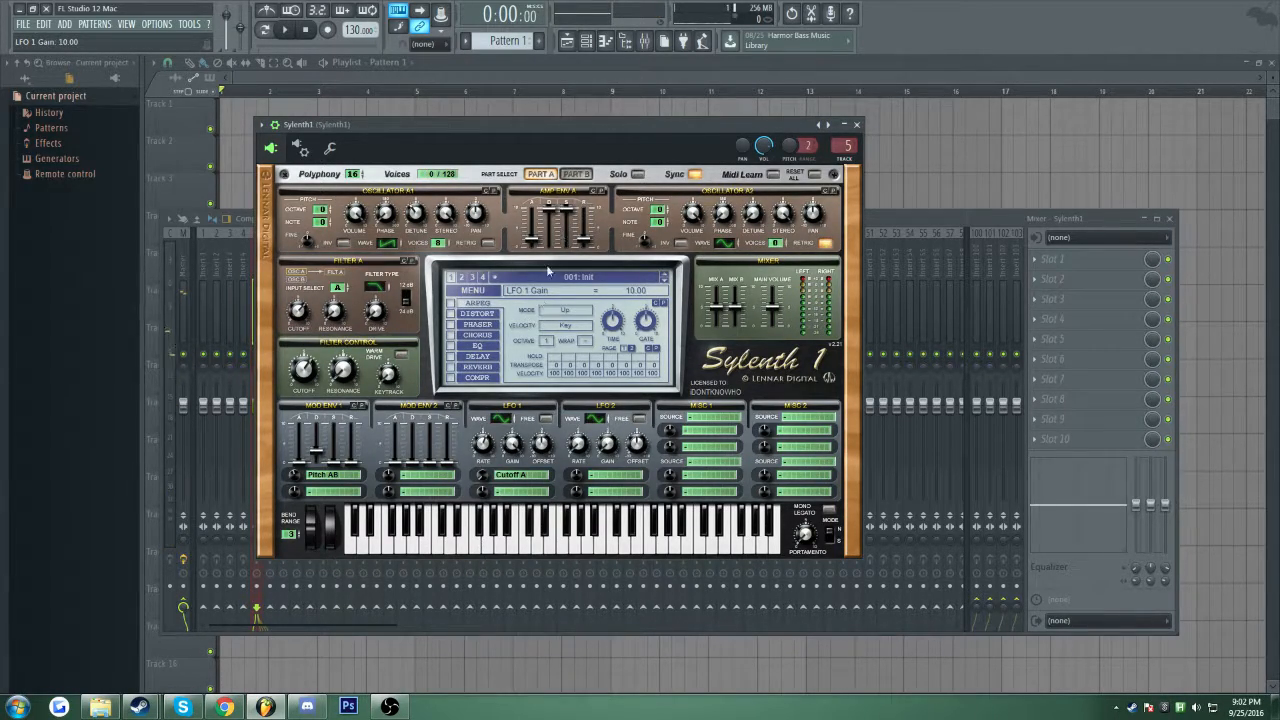
key("v")
key("n")
key("comma")
key("v")
key("n")
key("comma")
- Lower LFO 1's gain fully, and raise it to 3.67 while playing a chord
left_click_drag(514, 444, 485, 593)
left_click_drag(515, 452, 507, 394)
key("y")
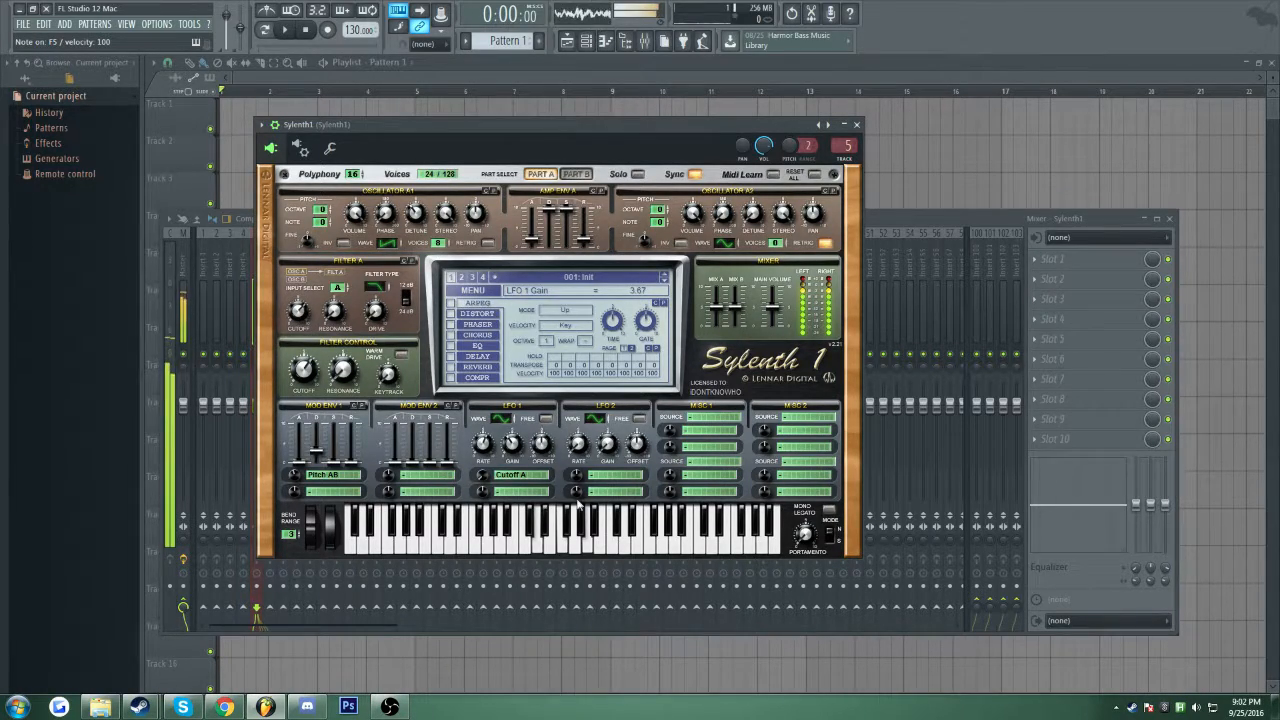
- Set LFO 1's gain to 10.00, and reopen the Sylenth1 window from the channel rack
left_click_drag(512, 443, 515, 320)
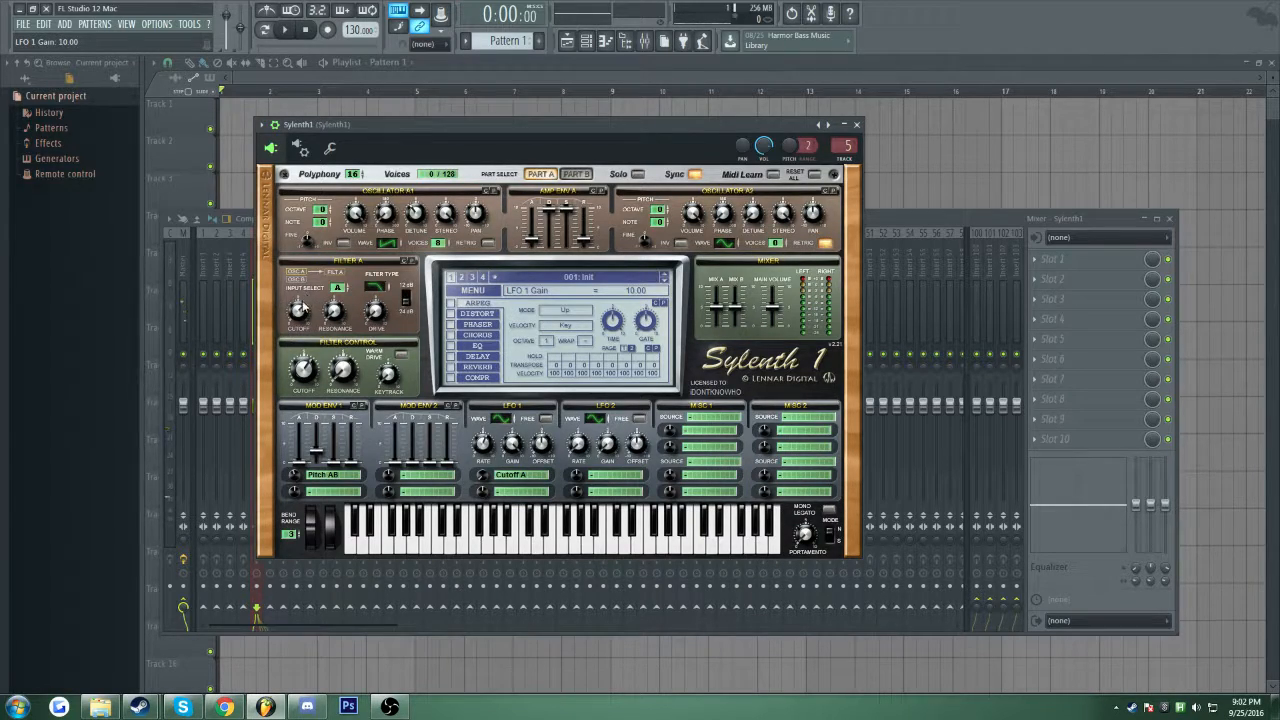
key("super")
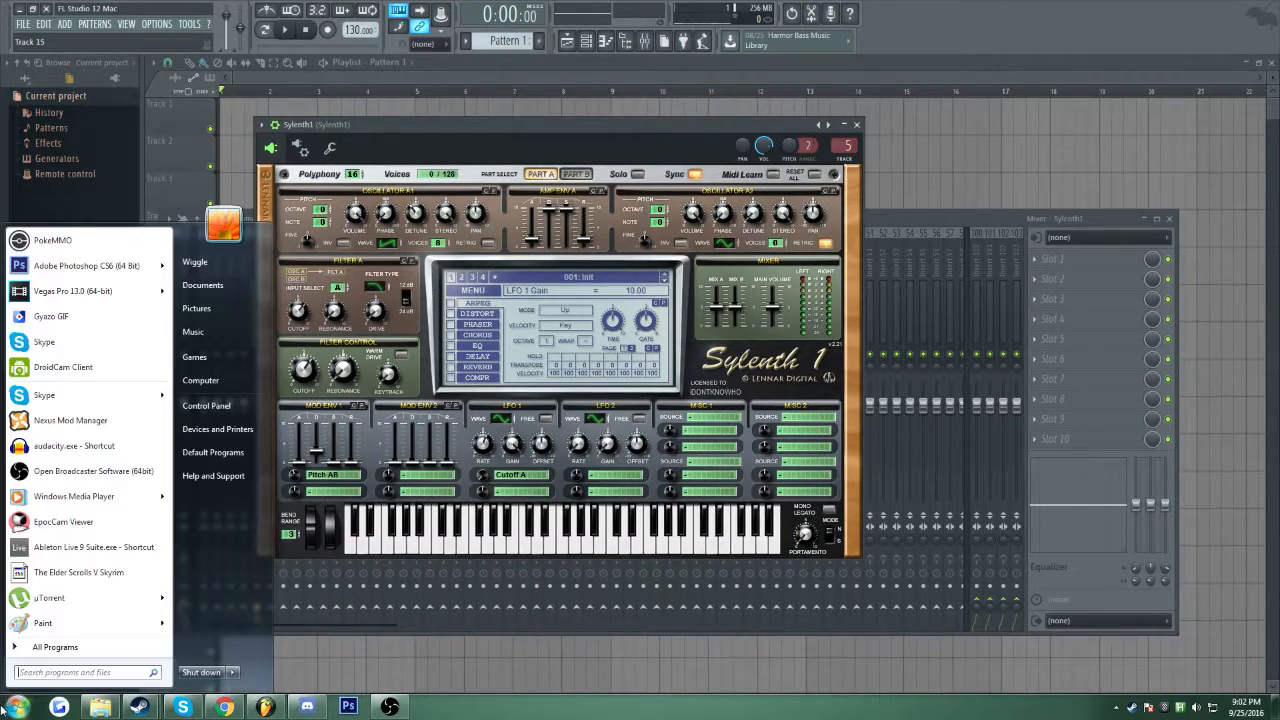
left_click(468, 656)
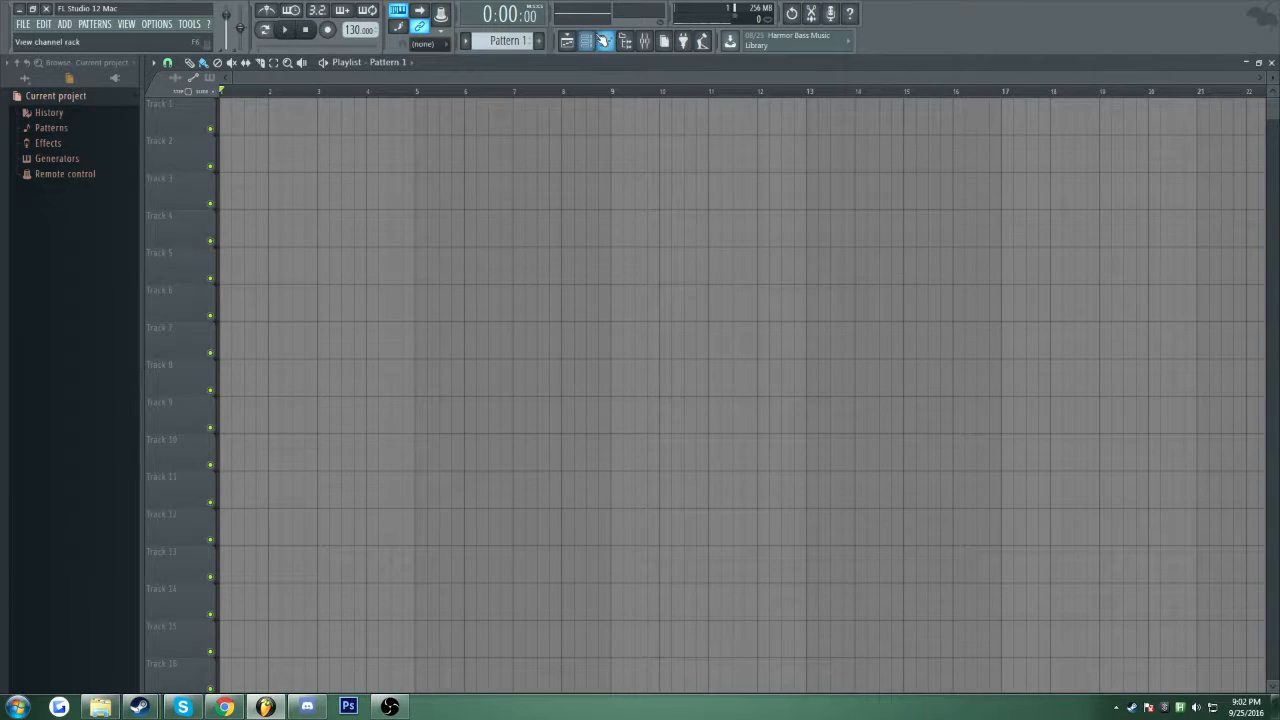
left_click(604, 40)
left_click(405, 355)
- Open Paint, paste the captured screenshot of the synth into a blank canvas, and maximize the window
key("super")
left_click(60, 623)
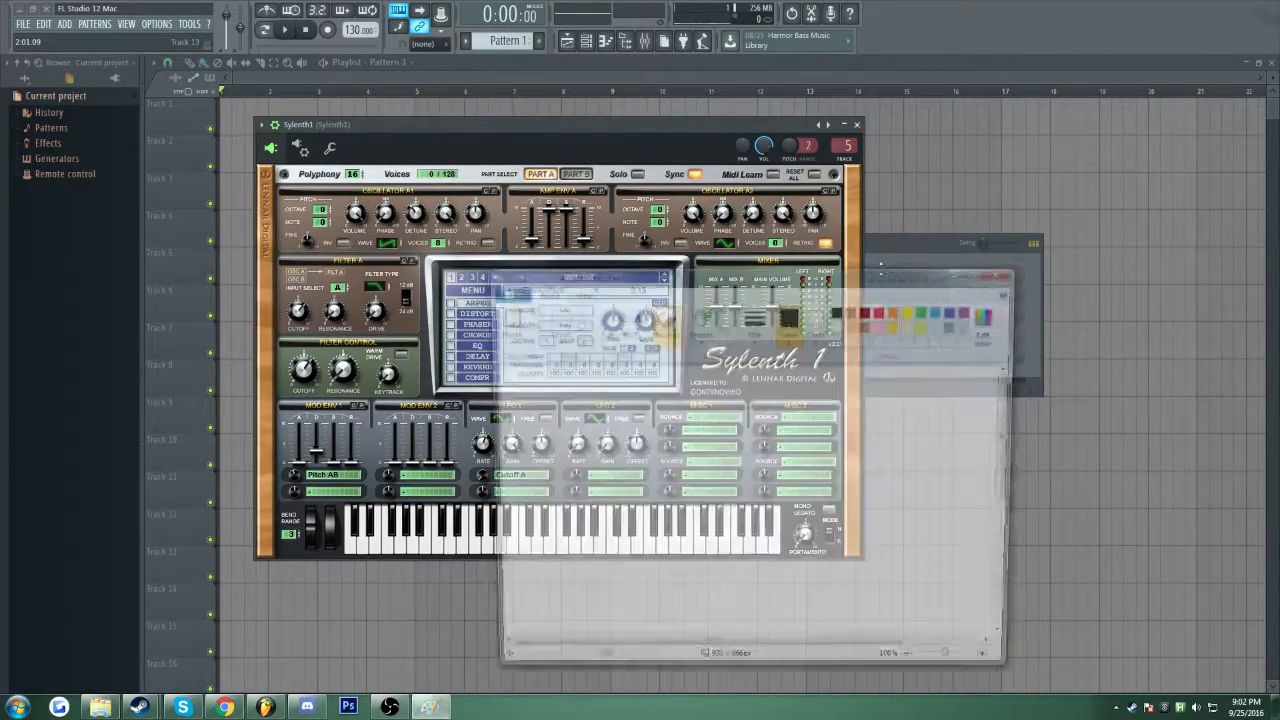
key("ctrl+v")
double_click(724, 285)
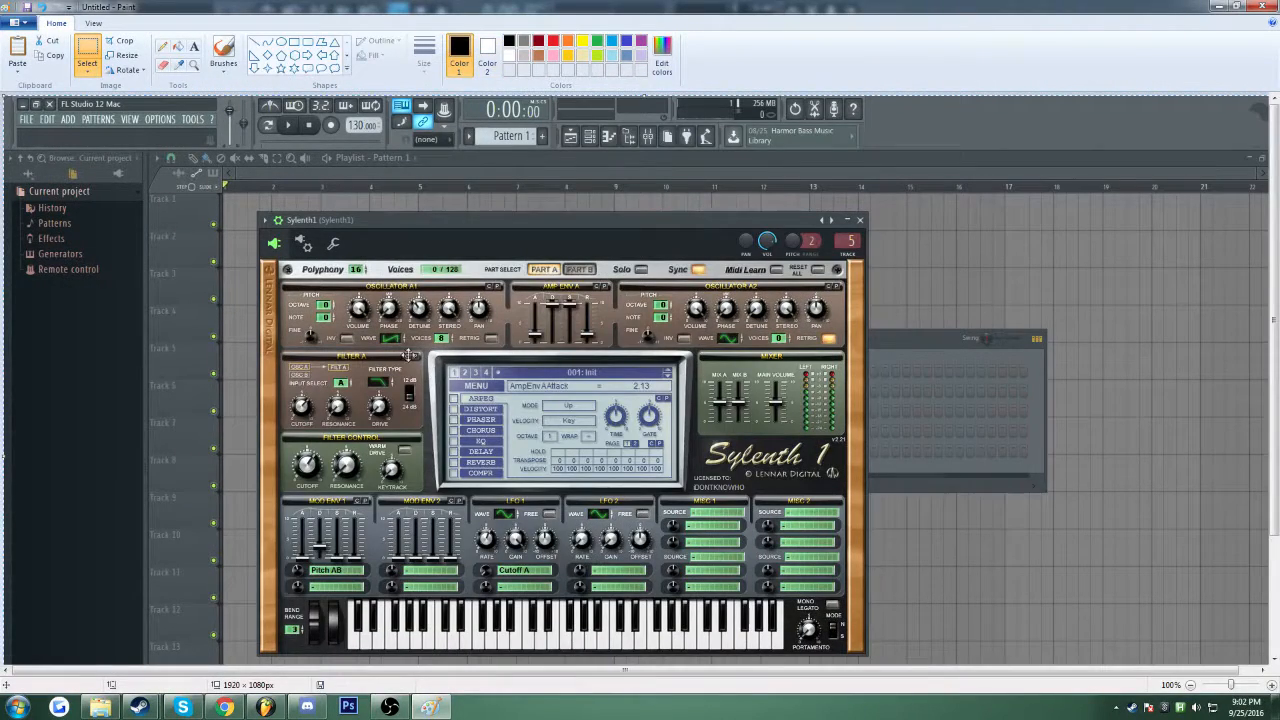
- Brush a blue arc around Filter A's cutoff knob and a yellow stroke at its pointer, at 400% zoom
left_click(224, 55)
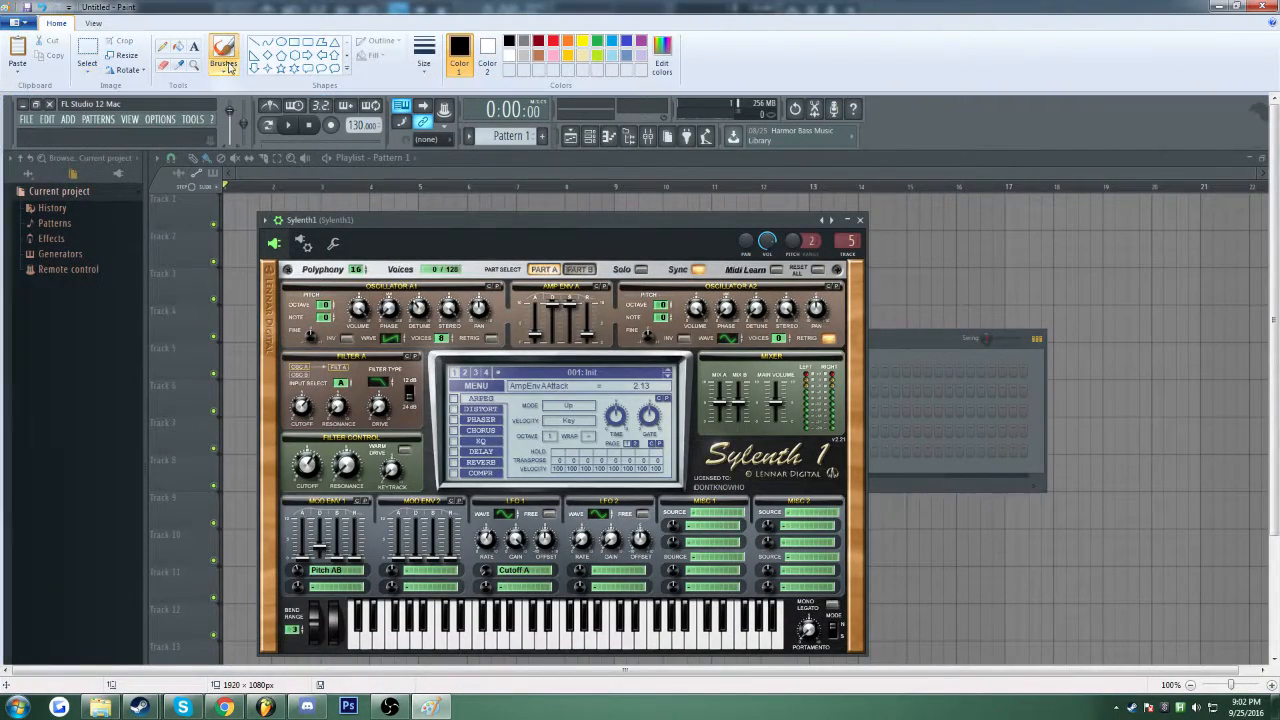
left_click(611, 41)
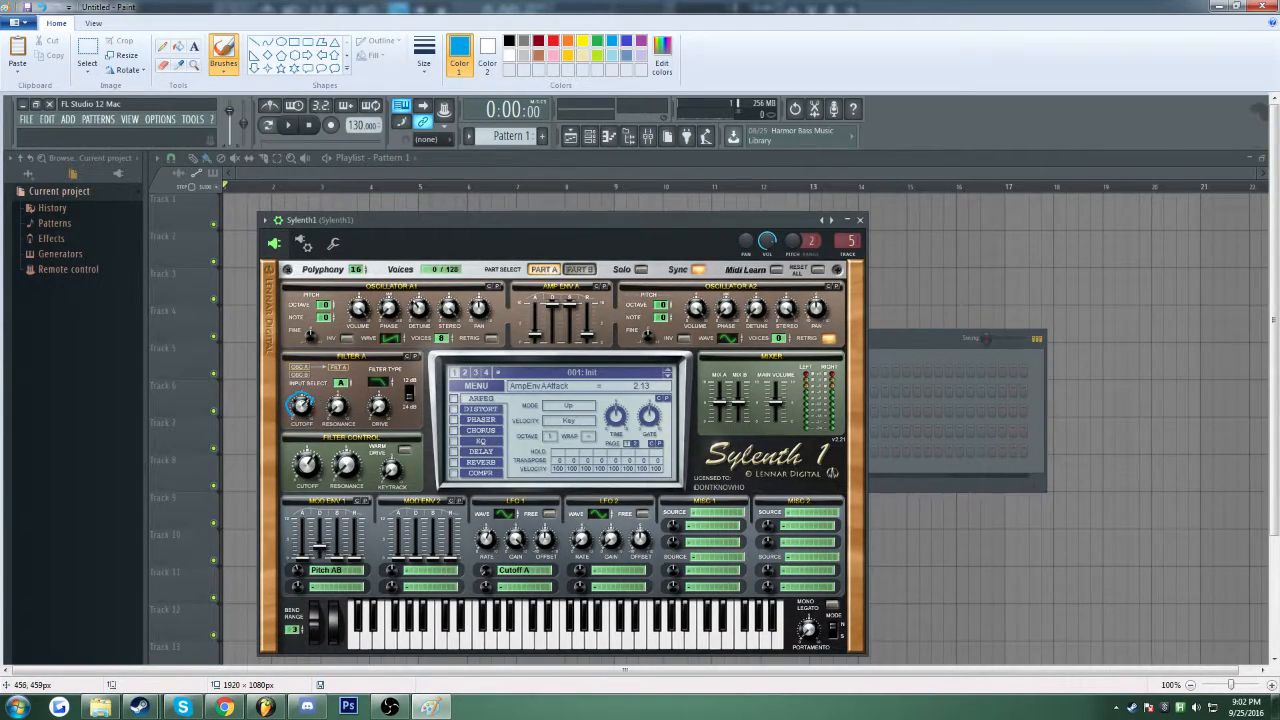
left_click(582, 41)
scroll(289, 418, "up", 3)
scroll(366, 427, "down", 9)
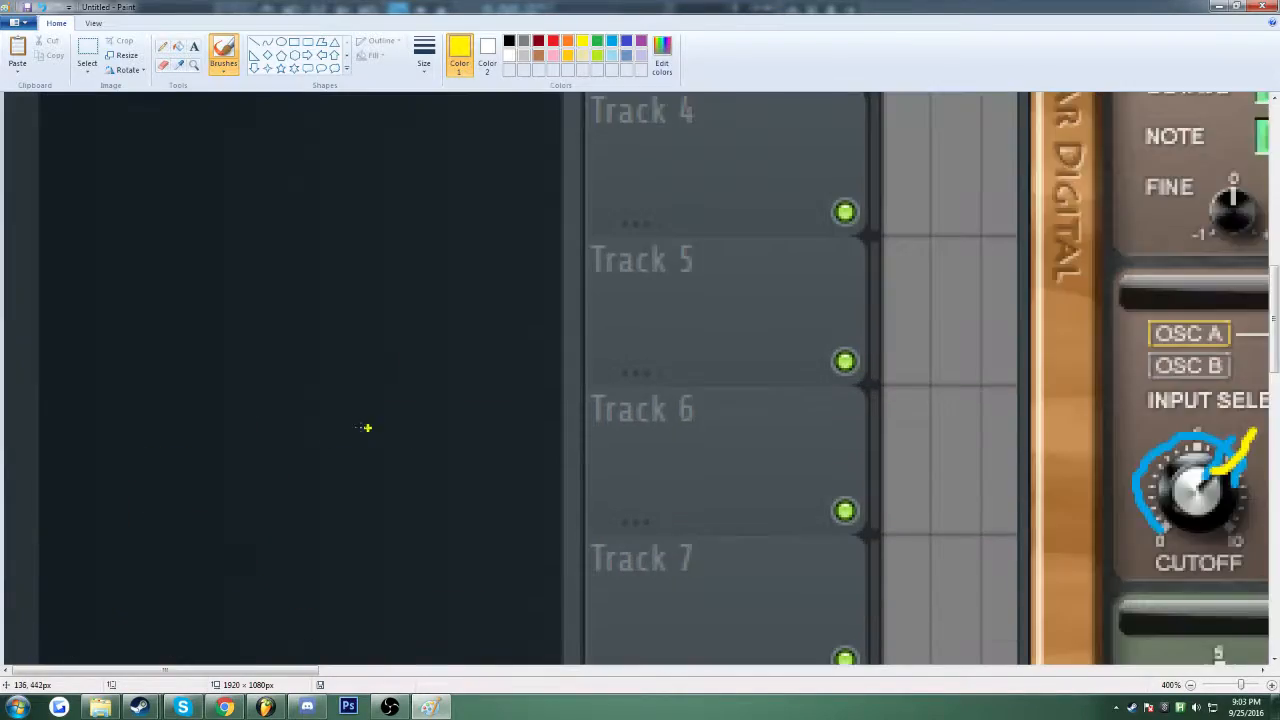
left_click_drag(276, 670, 489, 670)
scroll(526, 597, "up", 5)
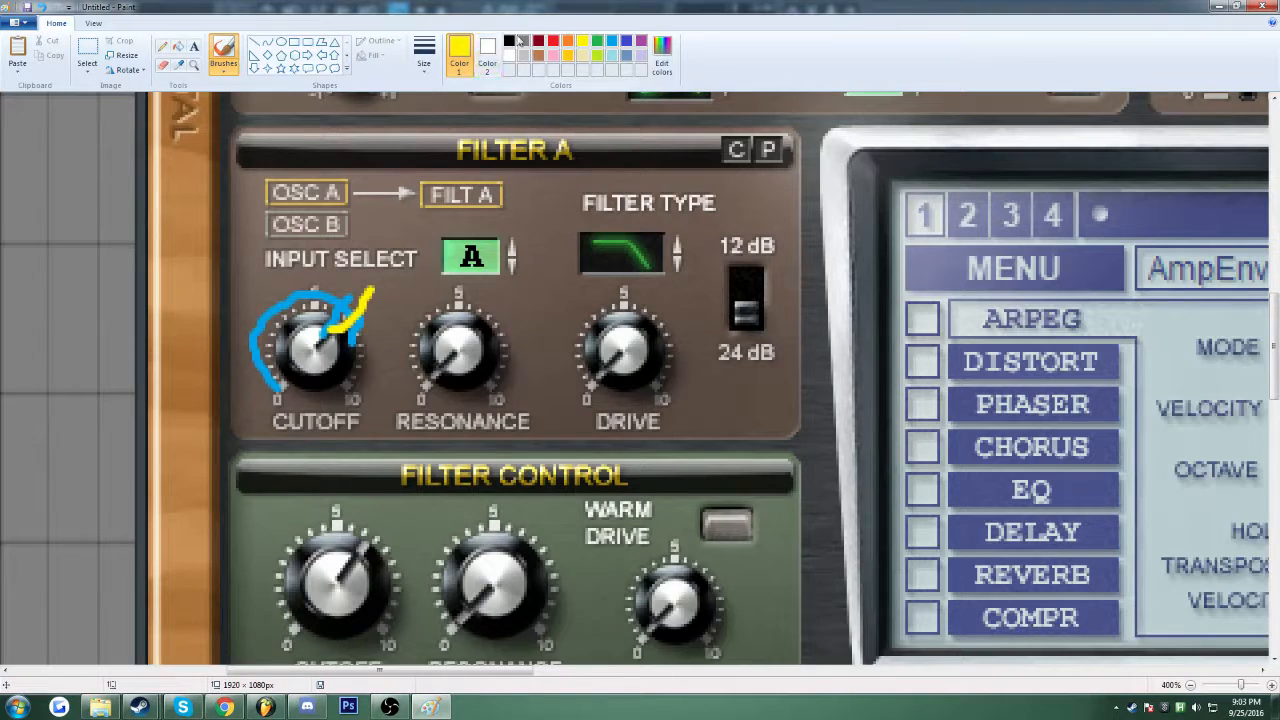
- Add blue and indigo brush strokes around Filter A's cutoff knob, and close Paint without saving
left_click(611, 41)
mouse_move(318, 302)
left_mouse_down()
mouse_move(282, 312)
mouse_move(346, 304)
mouse_move(318, 294)
mouse_move(275, 314)
mouse_move(352, 304)
mouse_move(292, 306)
left_mouse_up()
left_click(509, 41)
left_click(611, 41)
mouse_move(352, 304)
left_mouse_down()
mouse_move(290, 302)
mouse_move(262, 385)
mouse_move(272, 400)
left_mouse_up()
left_click(627, 44)
mouse_move(333, 310)
left_mouse_down()
mouse_move(360, 310)
mouse_move(292, 304)
mouse_move(270, 400)
mouse_move(340, 308)
mouse_move(272, 376)
mouse_move(358, 318)
left_mouse_up()
scroll(537, 420, "down", 5)
left_click(1221, 7)
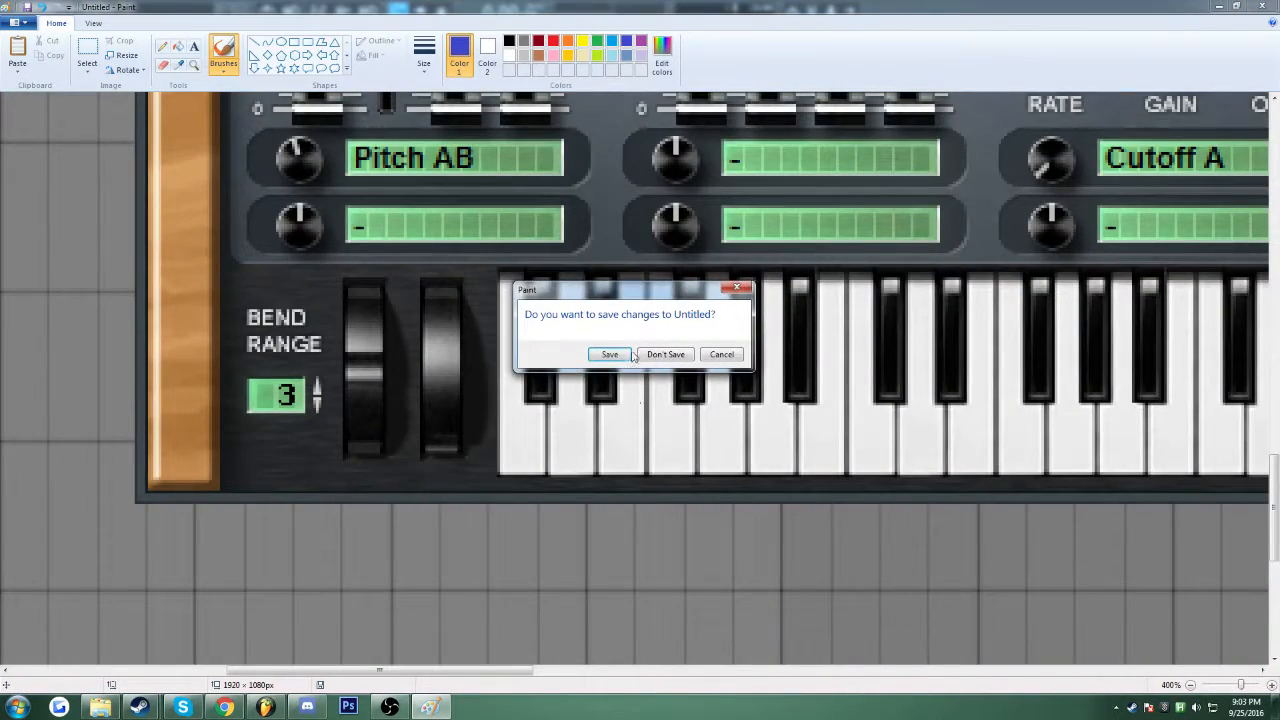
left_click(662, 355)
- Play a rising sequence of chords to hear LFO 1 modulating Filter A's cutoff
key("c")
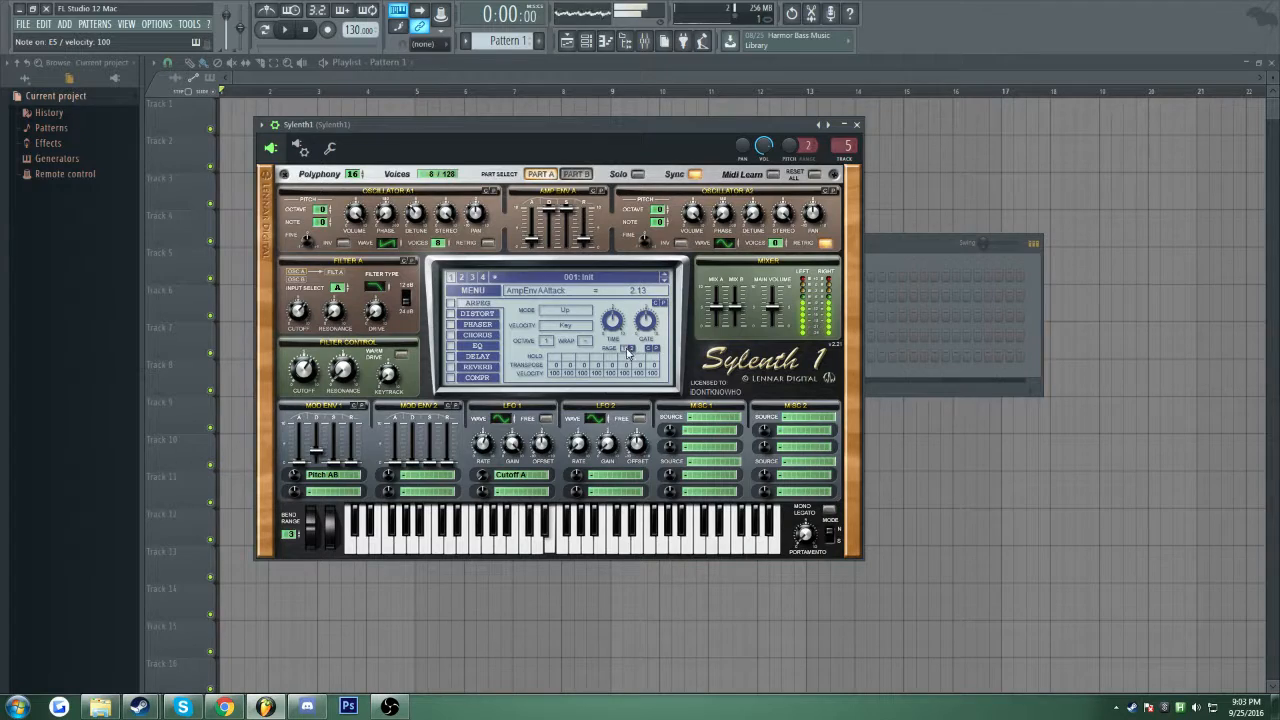
key("b")
key("m")
key("v")
key("n")
key("comma")
key("b")
key("m")
key("period")
key("n")
key("comma")
key("slash")
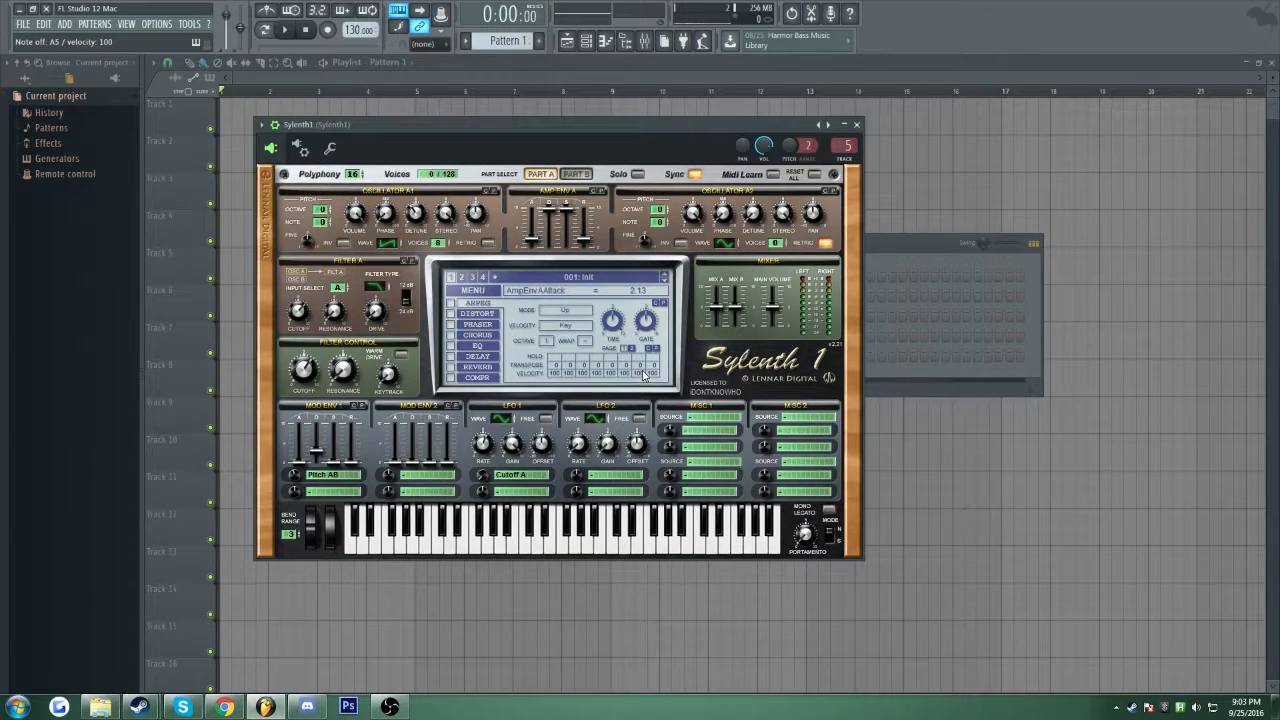
- Show the first source and destination choices of Misc 1, leaving both unassigned
left_click(733, 424)
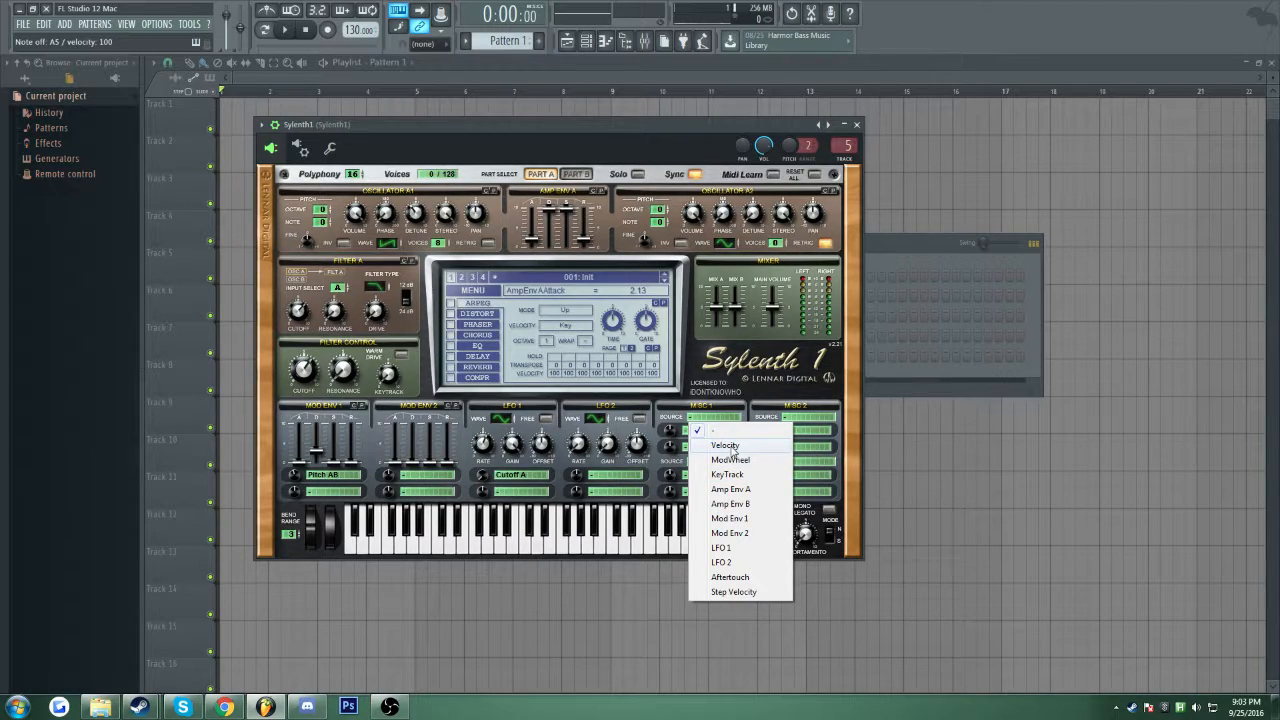
left_click(773, 386)
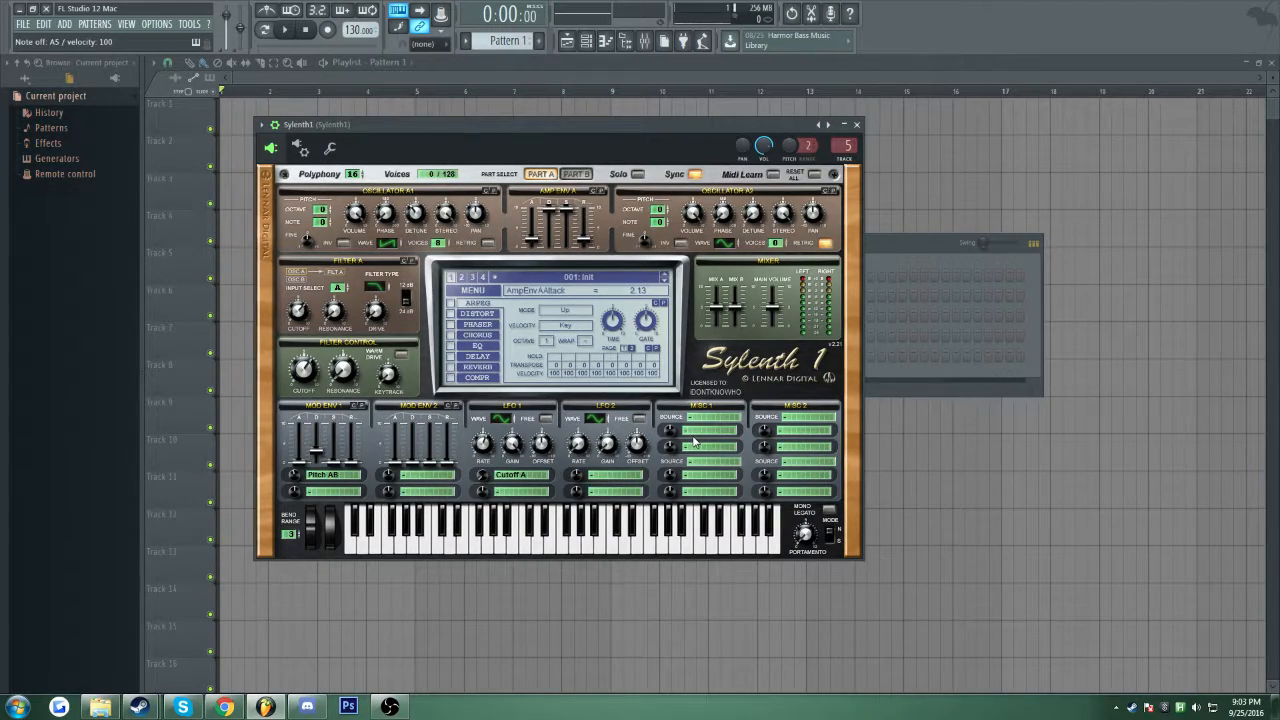
left_click(695, 437)
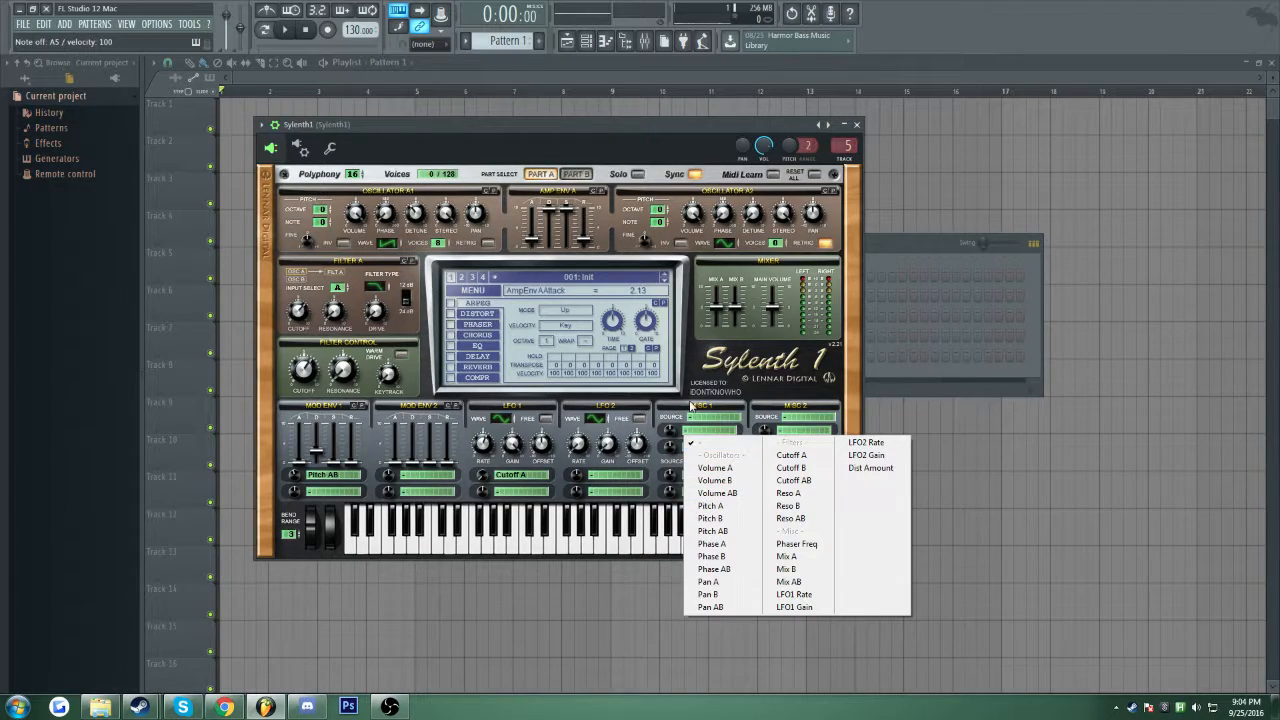
left_click(690, 405)
- Open Sylenth1's piano roll, place an F#4 note at the start of bar 1, and adjust its velocity
left_click(856, 124)
right_click(400, 355)
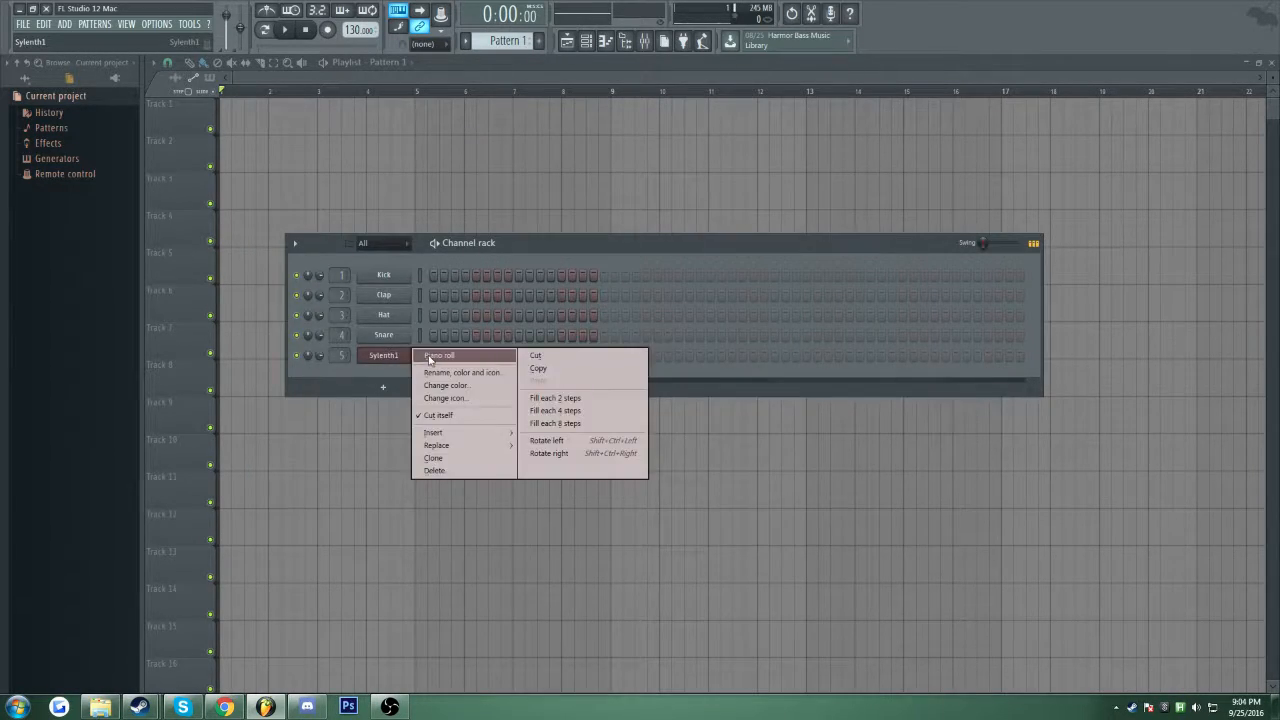
left_click(430, 358)
left_click(224, 366)
left_click_drag(228, 363, 183, 363)
left_click_drag(184, 648, 185, 620)
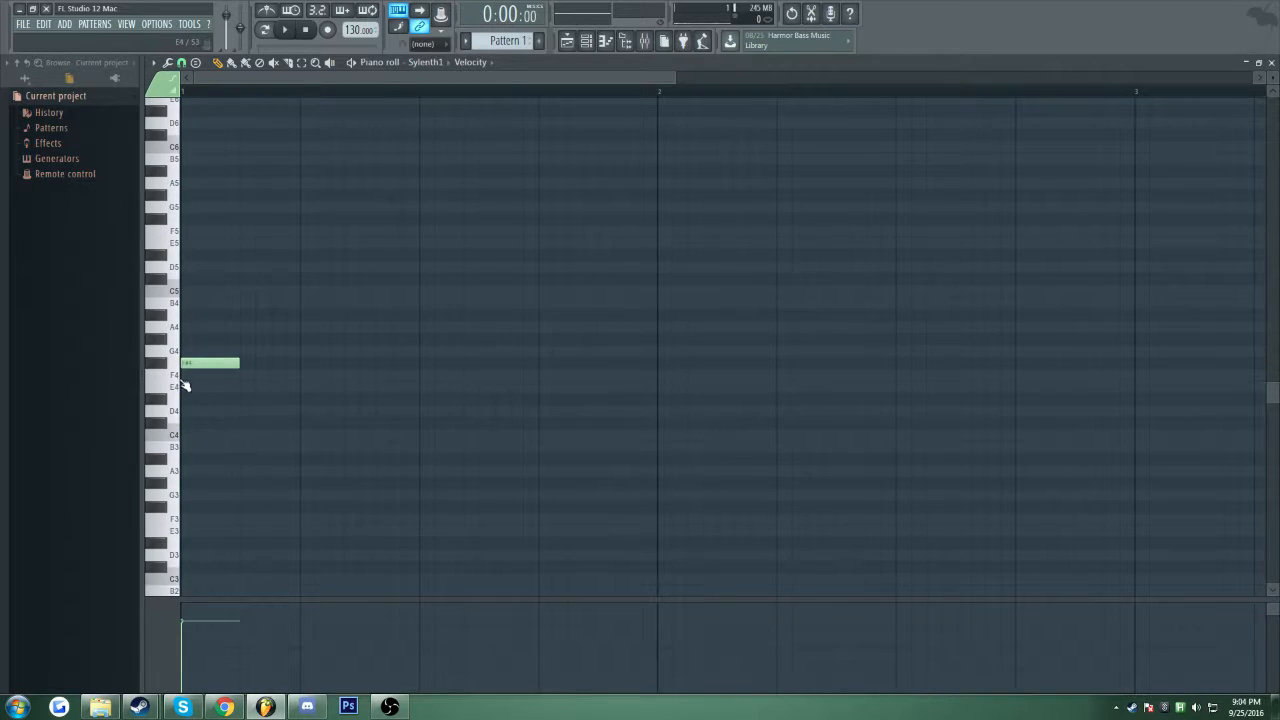
- Reopen the Sylenth1 window and play a series of alternating low and high notes
left_click(586, 40)
left_click(403, 360)
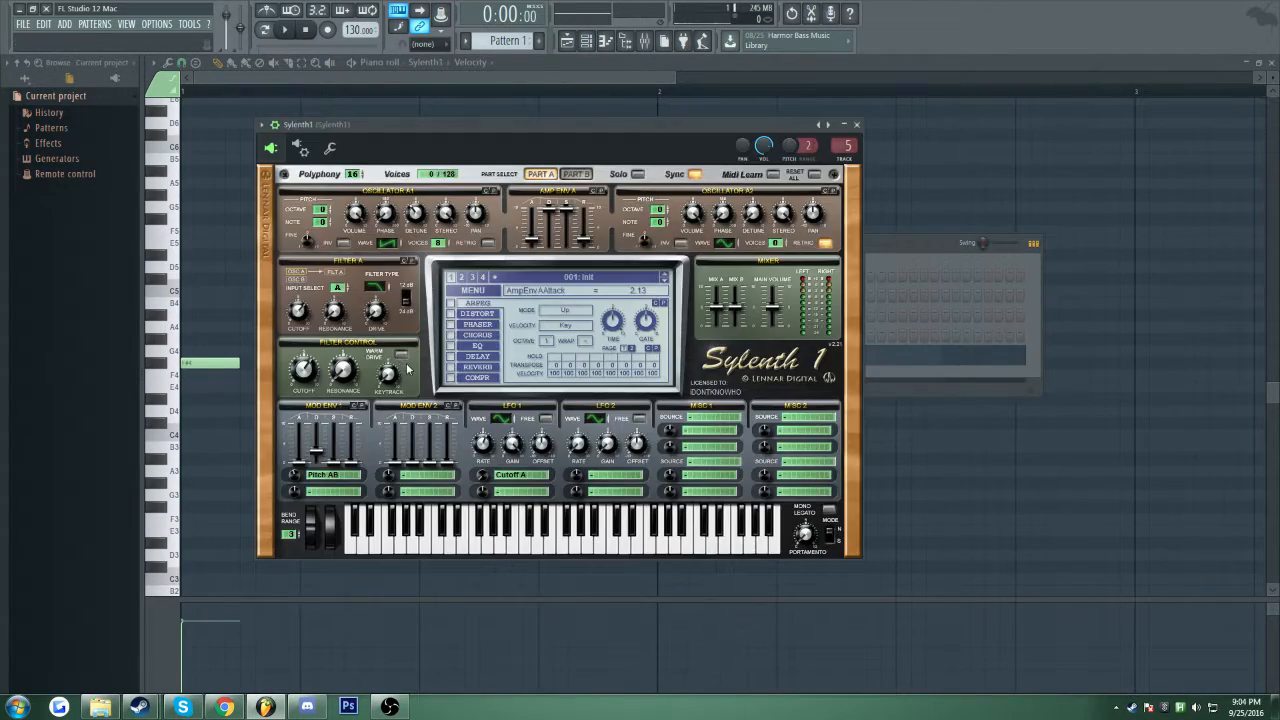
key("n")
key("q")
key("e")
key("n")
key("q")
key("e")
key("q")
key("e")
key("q")
key("e")
key("x")
key("v")
key("n")
key("n")
key("x")
key("m")
key("b")
key("c")
- Show Misc 1's second source choices without assigning one, and play notes with the portamento mode at Normal
left_click(703, 484)
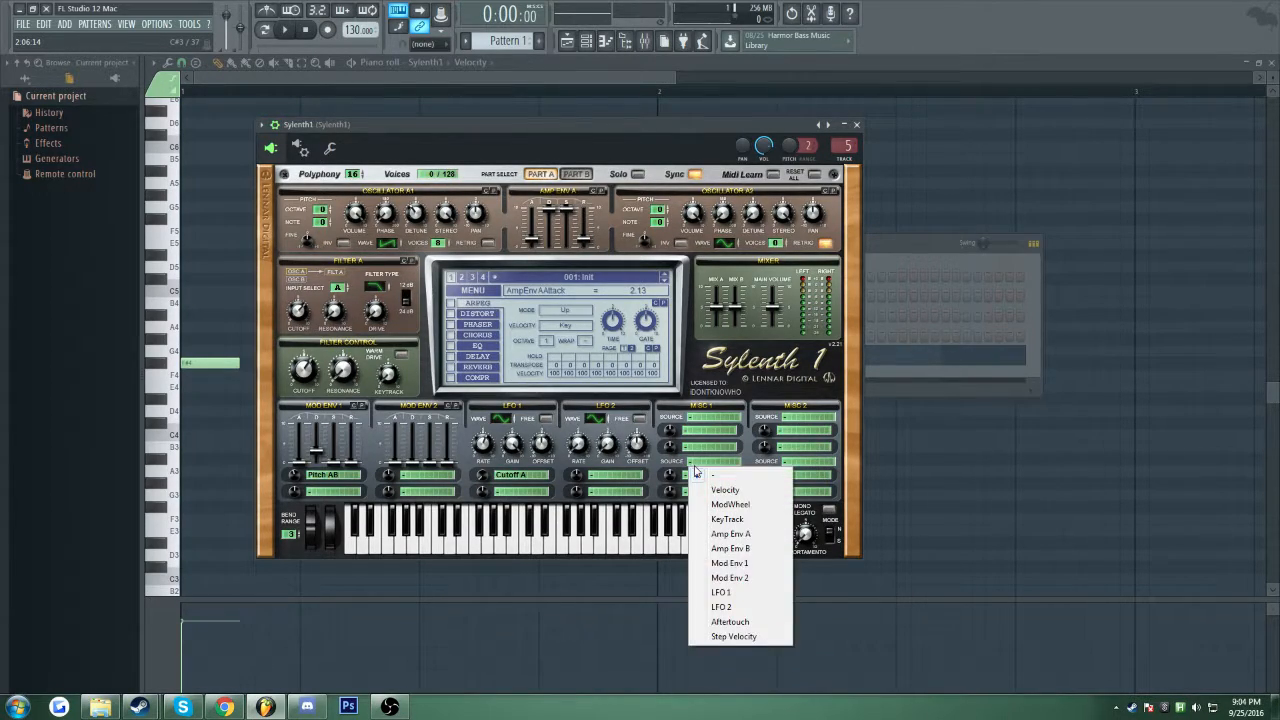
left_click(818, 519)
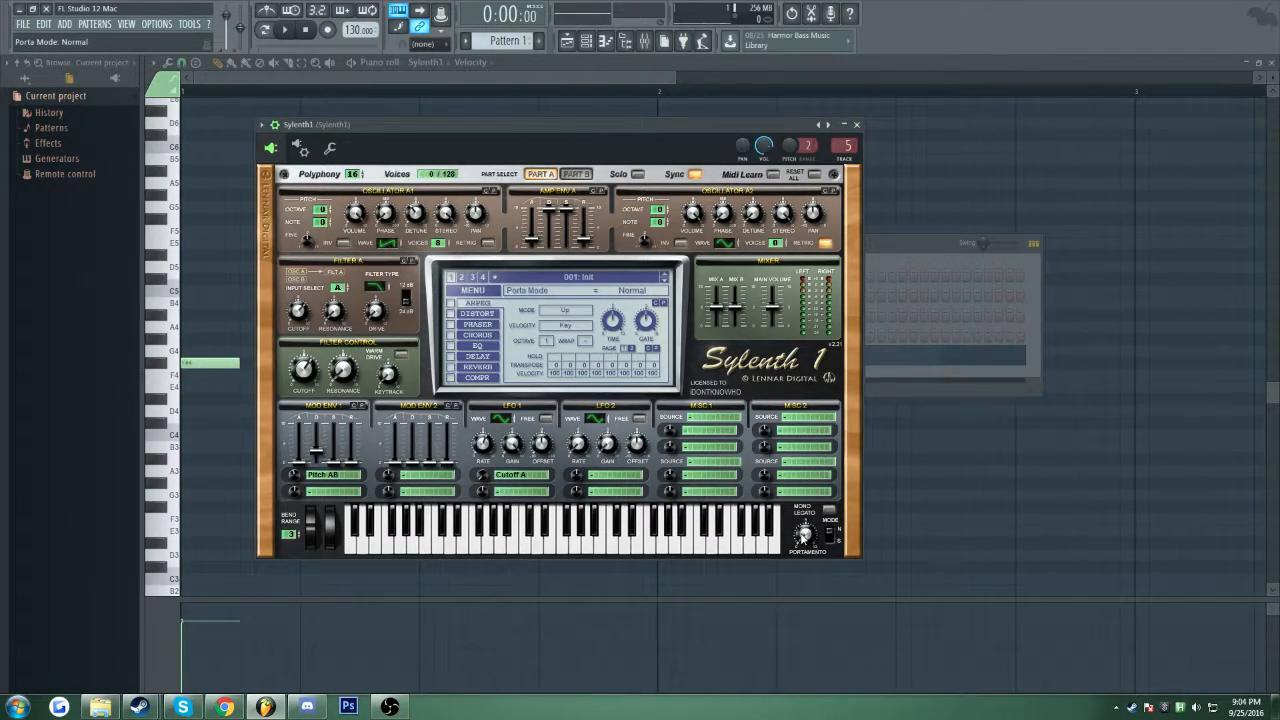
left_click_drag(782, 424, 610, 553)
key("c")
key("m")
- Raise the portamento time to 9.19 and play notes to hear the pitch glide
left_click_drag(806, 533, 807, 485)
key("c")
key("b")
key("c")
key("m")
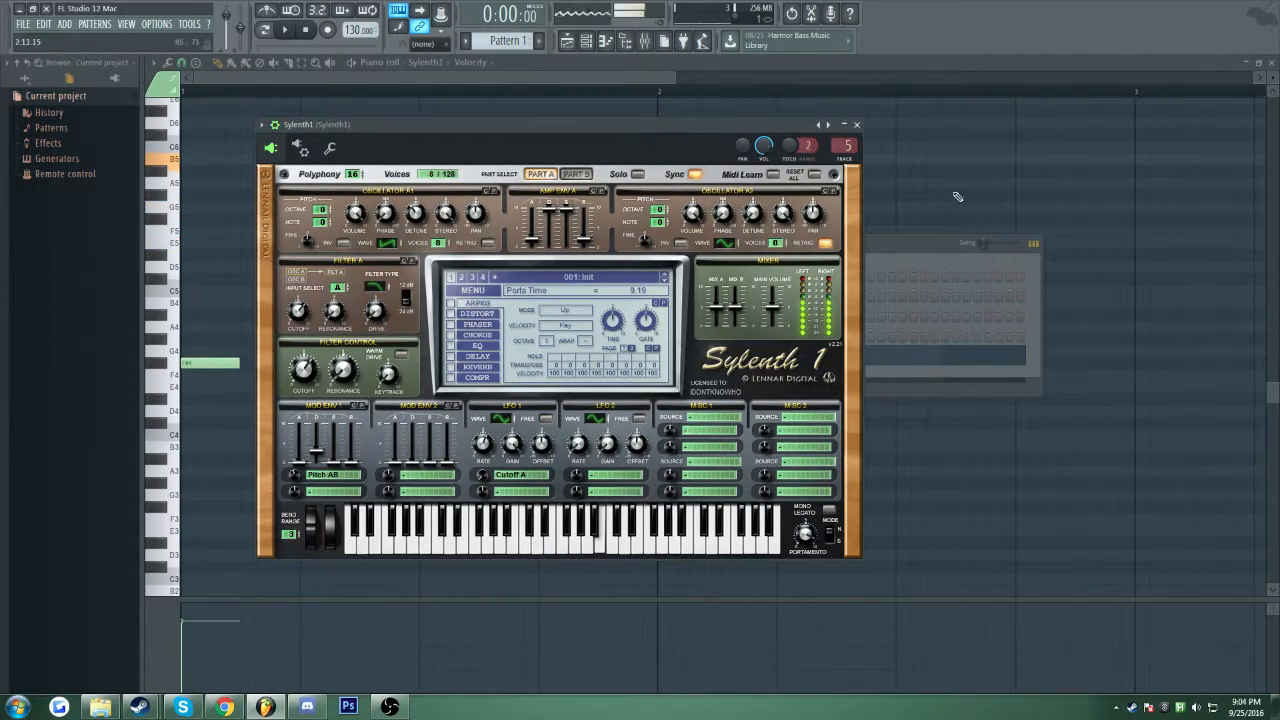
left_click_drag(177, 338, 177, 250)
key("c")
- Reopen Sylenth1 from the channel rack and lower the portamento time to 5.05
left_click(587, 42)
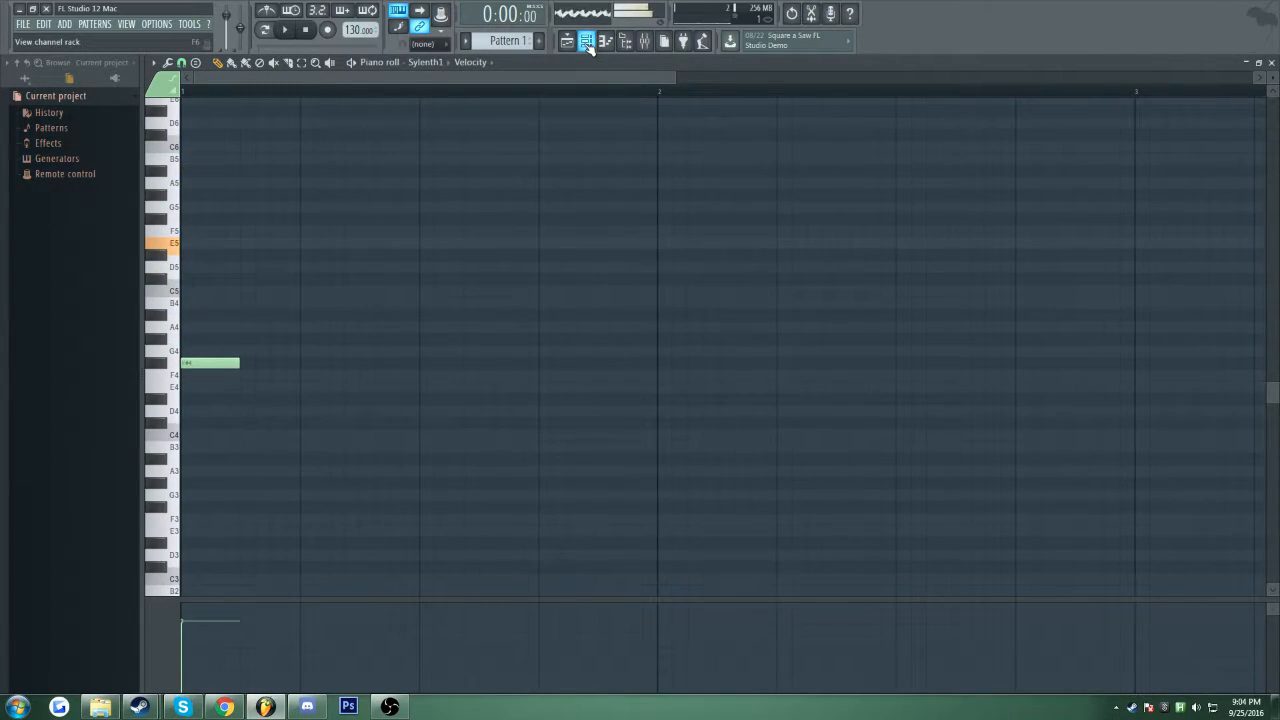
left_click(587, 42)
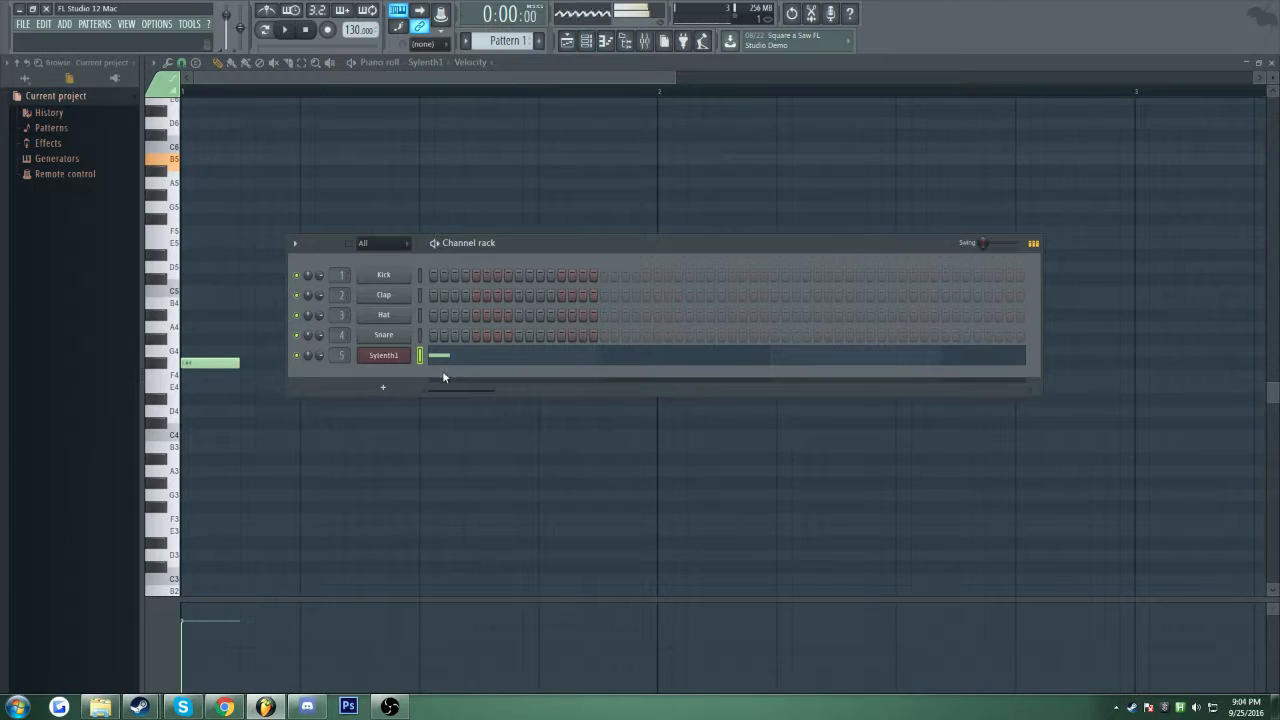
mouse_move(803, 545)
left_mouse_down()
mouse_move(795, 595)
mouse_move(799, 540)
left_mouse_up()
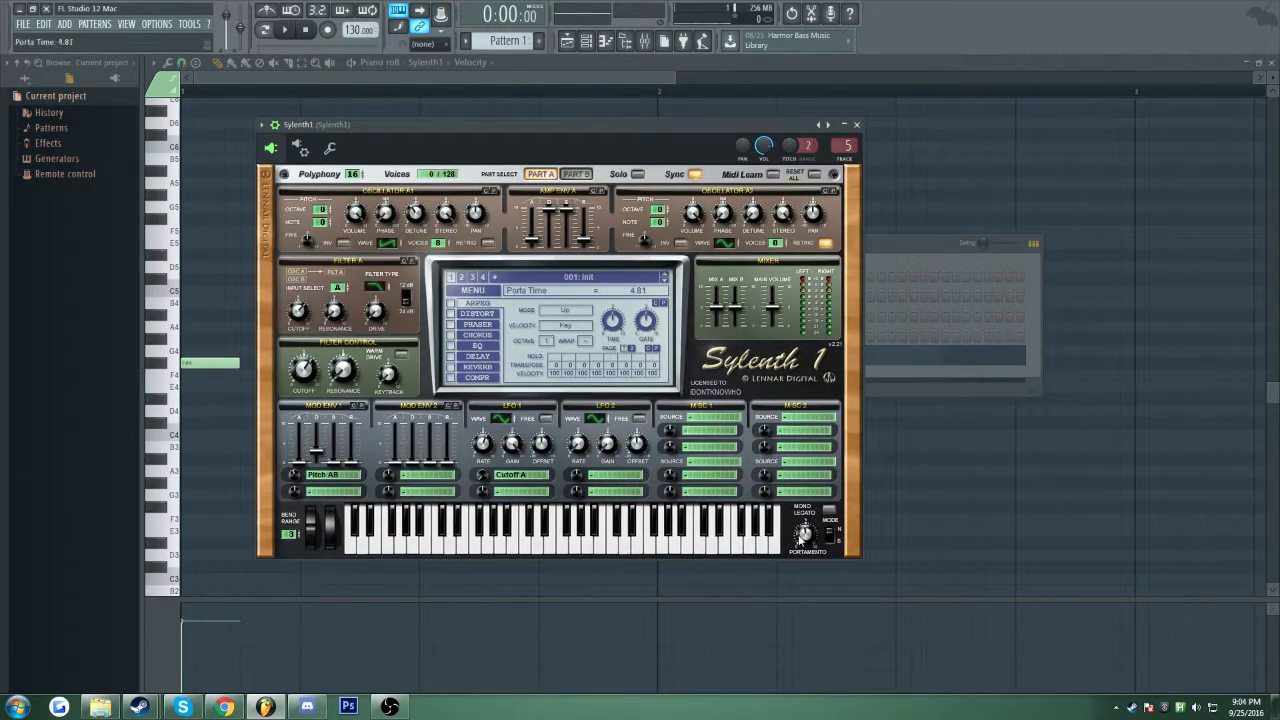
- Move the Sylenth1 window aside to reach the channel rack, and move it back near the centre
left_click_drag(664, 142, 914, 177)
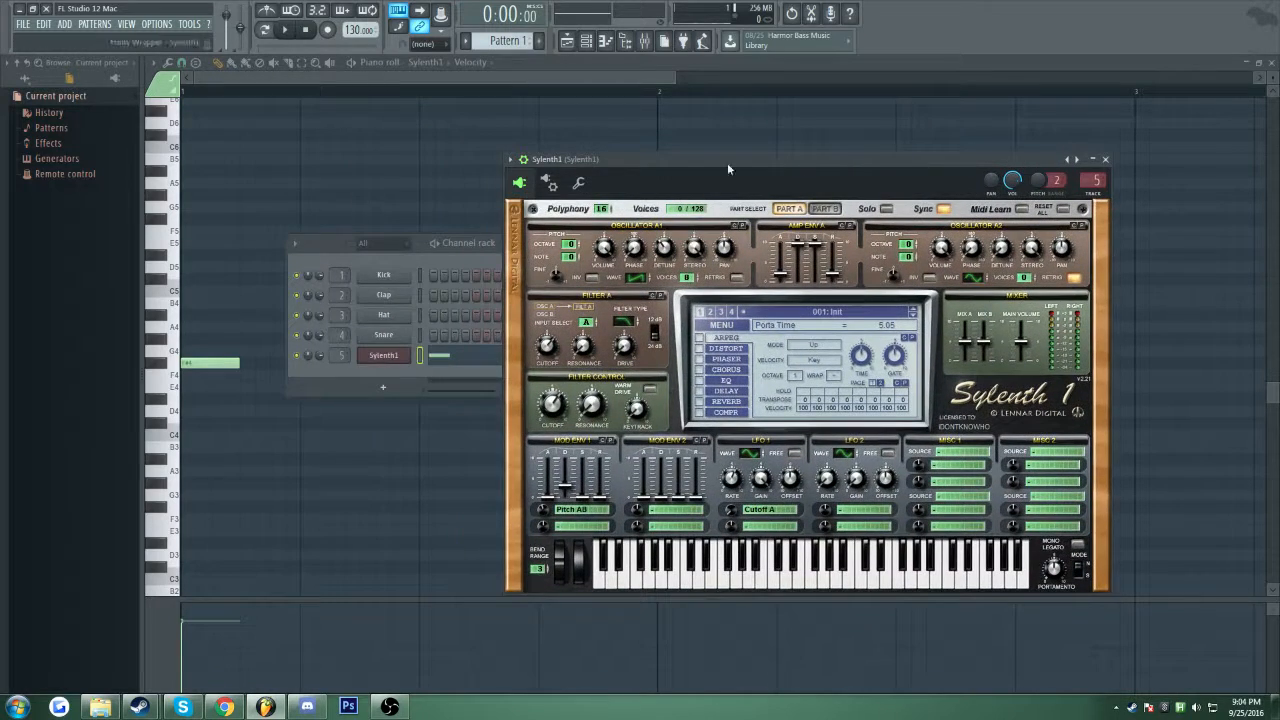
left_click(418, 247)
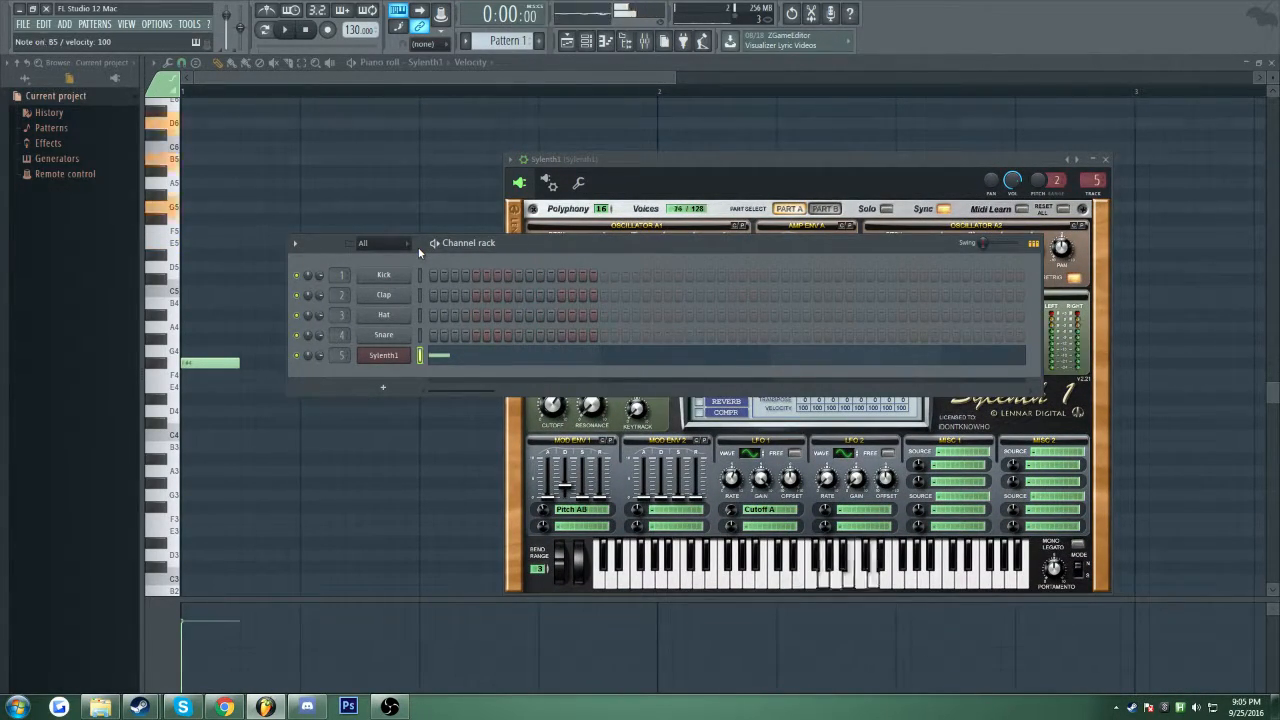
left_click(782, 203)
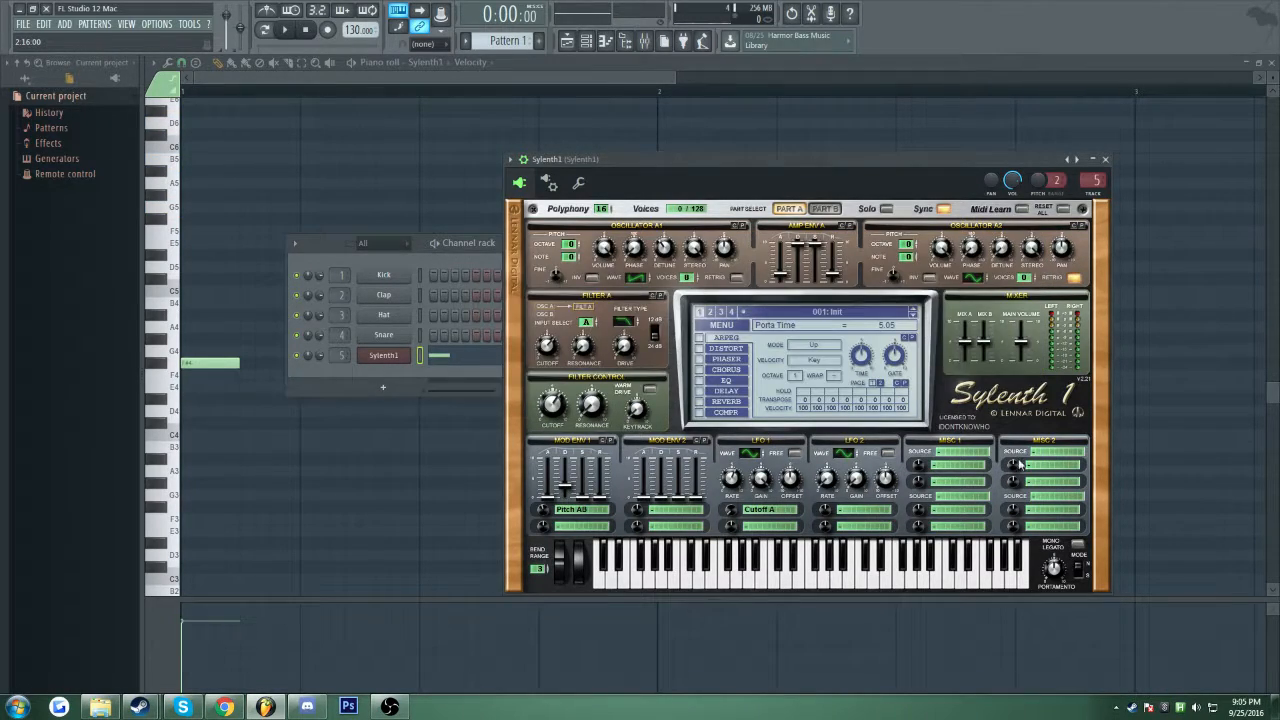
left_click_drag(820, 172, 594, 207)
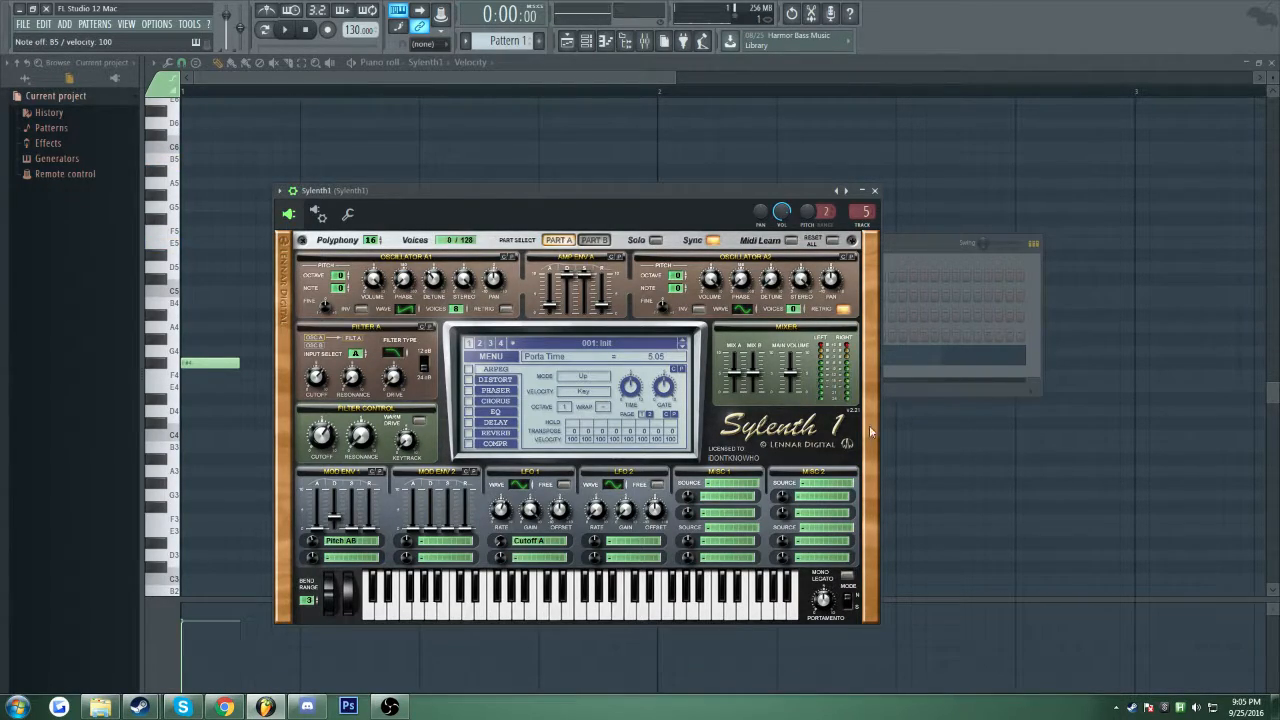
- Sweep the portamento time up and down, and turn on Mono Legato
left_click_drag(823, 600, 821, 567)
left_click_drag(822, 600, 820, 625)
left_click(846, 577)
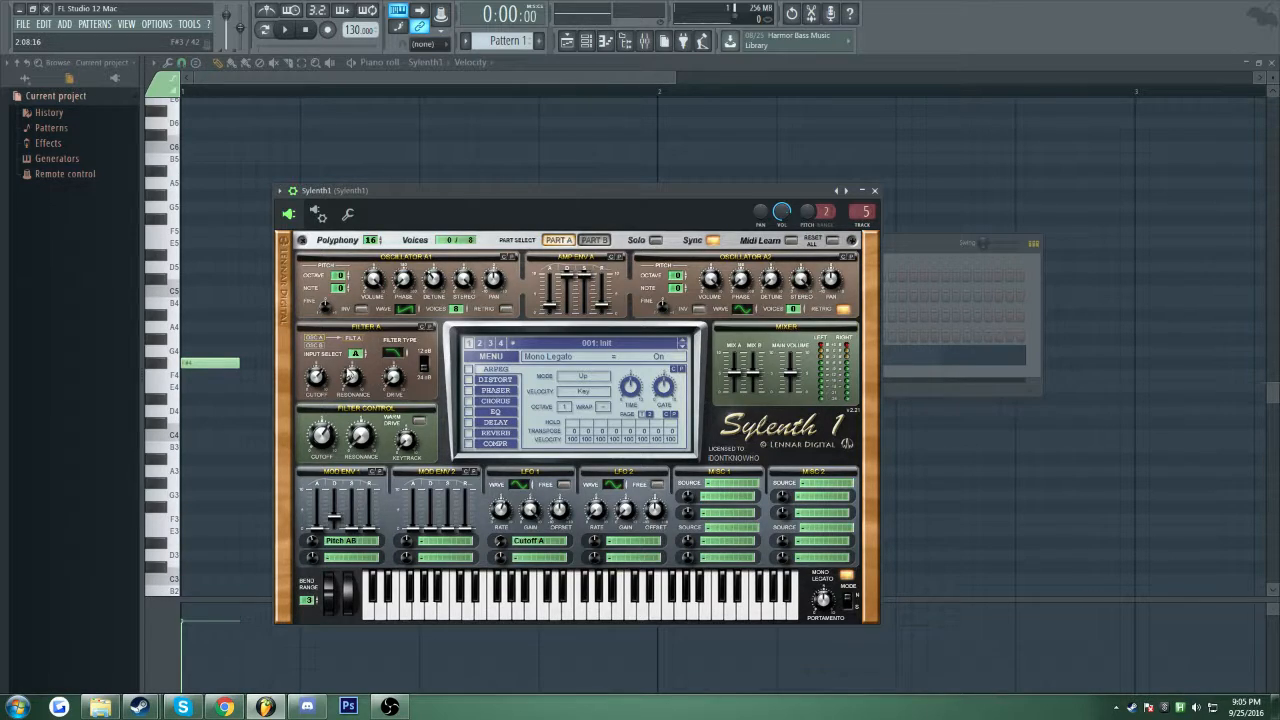
- Delete the F#4 note from the piano roll, and play alternating low and high notes with Mono Legato on
right_click(211, 363)
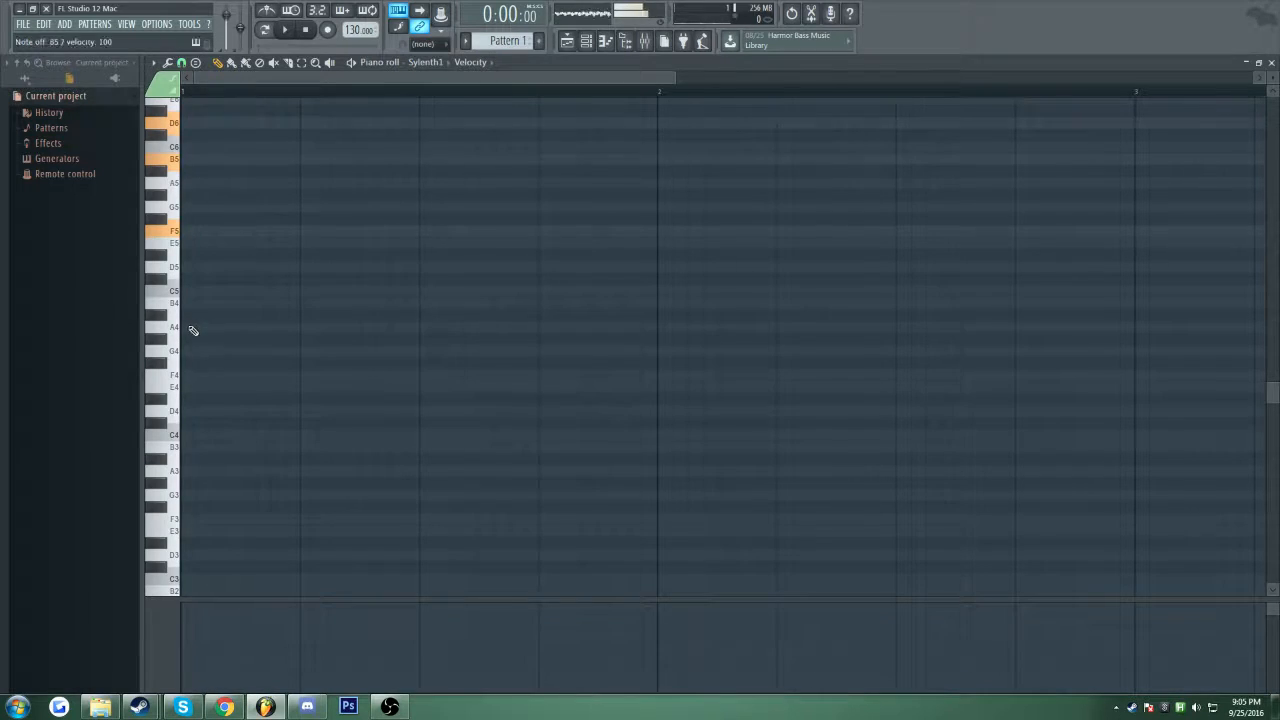
scroll(188, 330, "up", 3)
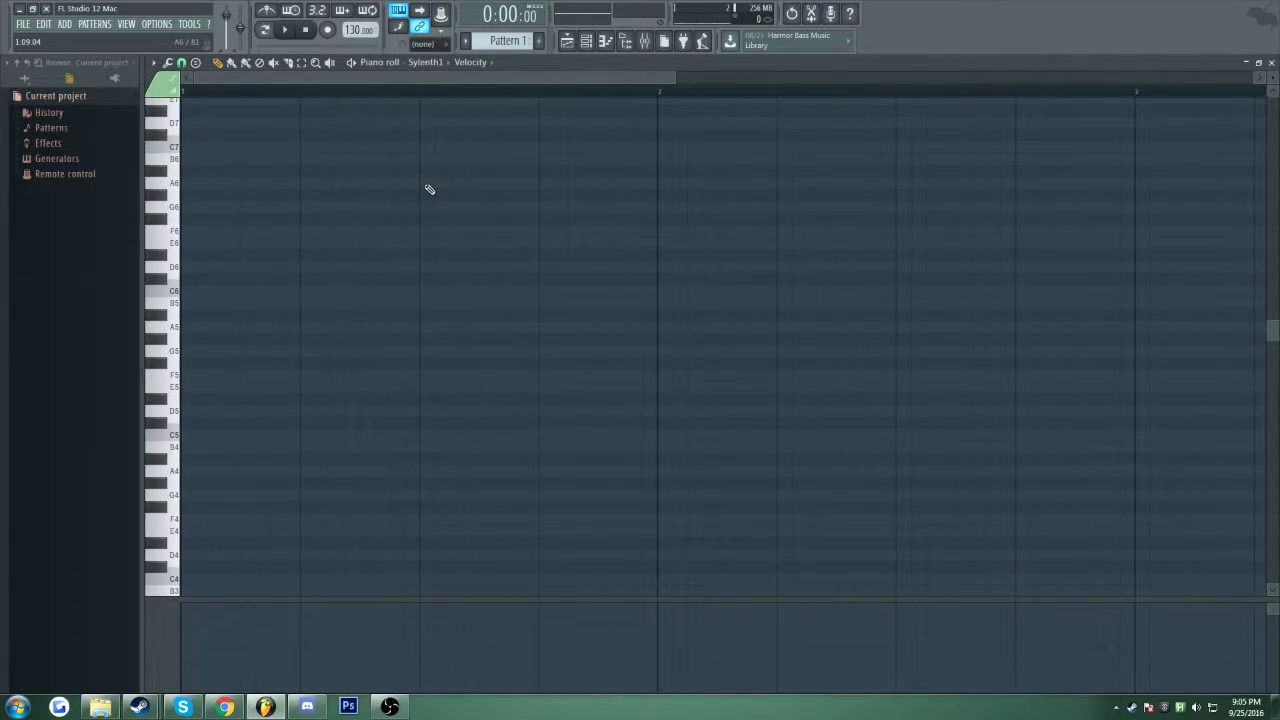
key("v")
key("w")
key("q")
key("z")
key("x")
key("x")
key("x")
key("u")
key("x")
key("t")
key("x")
key("y")
key("x")
key("y")
key("y")
key("x")
key("x")
key("y")
key("x")
key("y")
key("x")
key("y")
key("c")
key("u")
key("c")
key("v")
key("i")
key("v")
- Reopen Sylenth1, set the portamento mode to Slide, and play note pairs
left_click(584, 44)
left_click(380, 358)
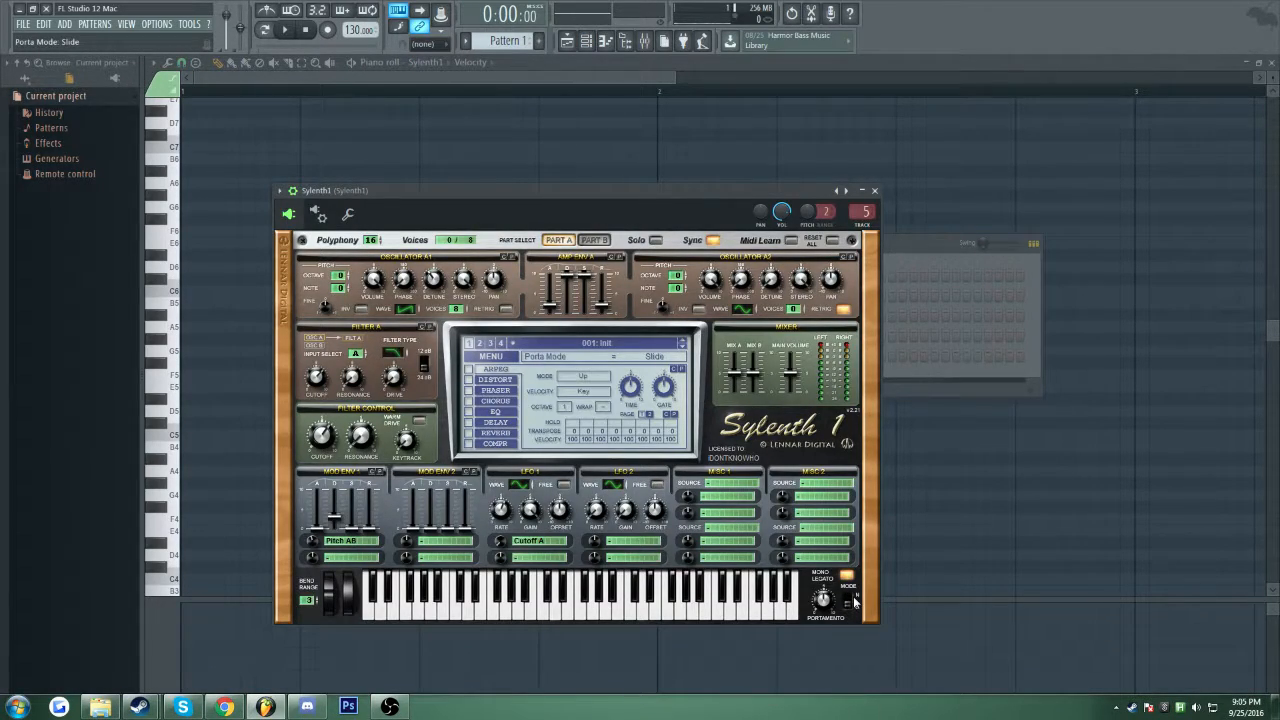
key("v")
key("comma")
key("v")
key("n")
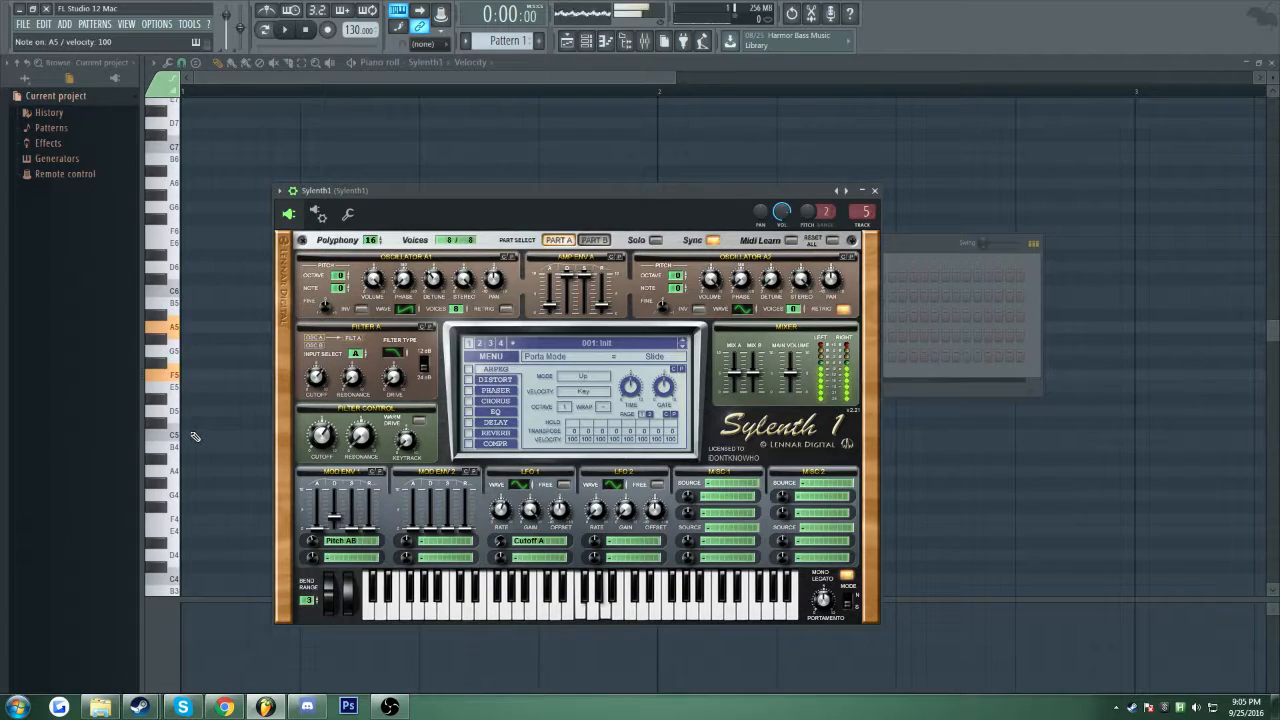
key("comma")
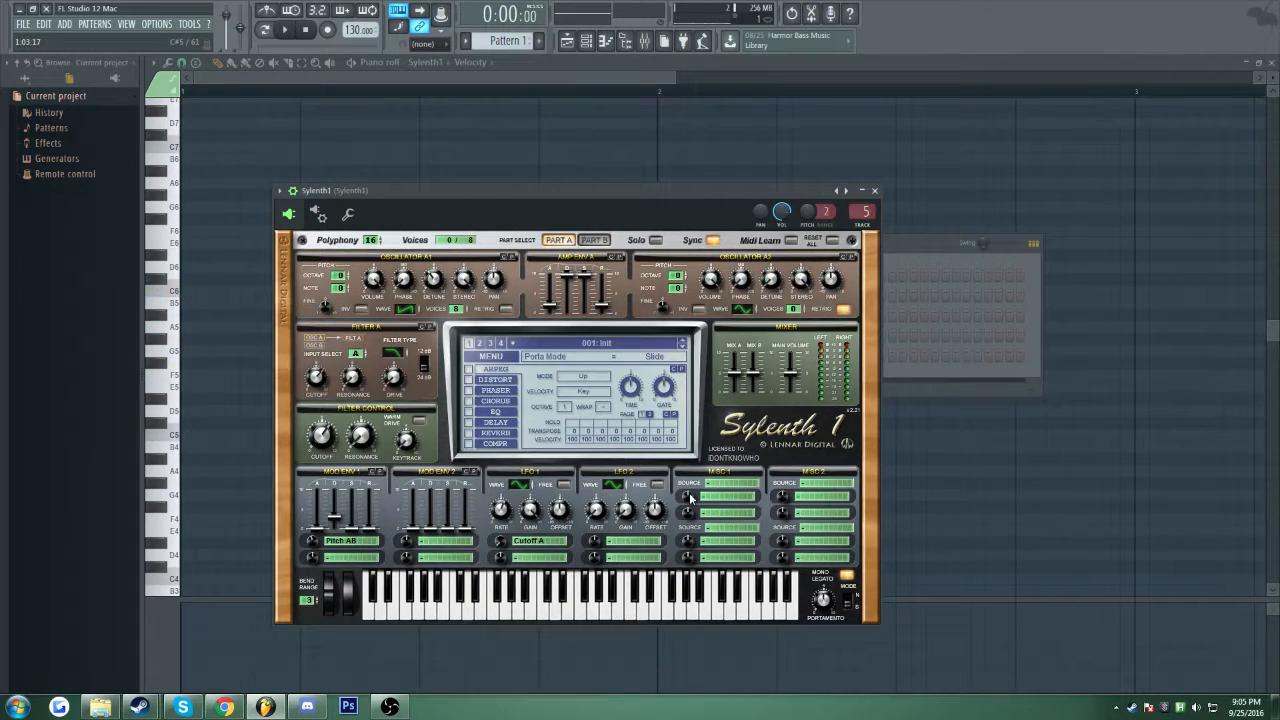
- Toggle the portamento mode between Normal and Slide, playing note pairs in each mode to compare them
left_click(849, 603)
key("v")
key("comma")
left_click(849, 601)
key("v")
key("comma")
key("v")
key("comma")
- Turn off Mono Legato and play low and high notes to hear the difference
left_click(846, 576)
key("c")
key("m")
key("b")
key("w")
key("n")
key("e")
key("n")
key("e")
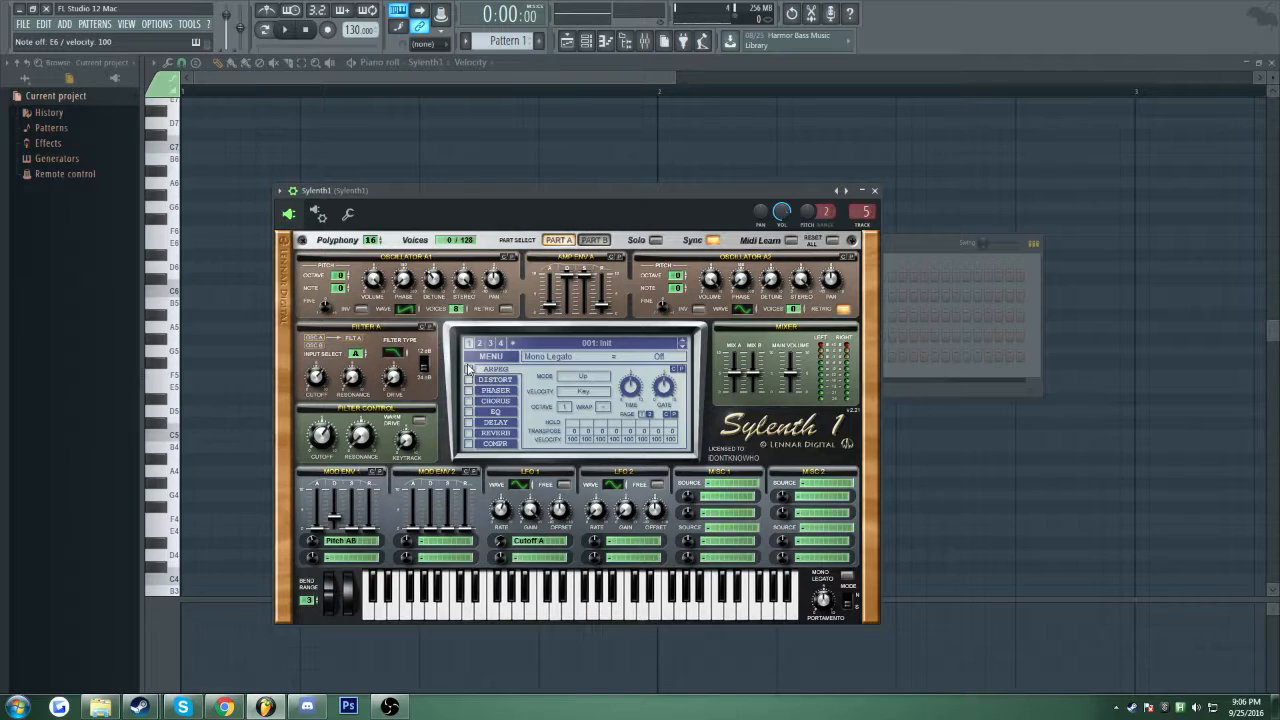
- Move the Sylenth1 window aside, play two short note runs, and set the arpeggiator's second transpose step to -1
left_click(489, 357)
left_click(542, 195)
left_click_drag(542, 195, 455, 153)
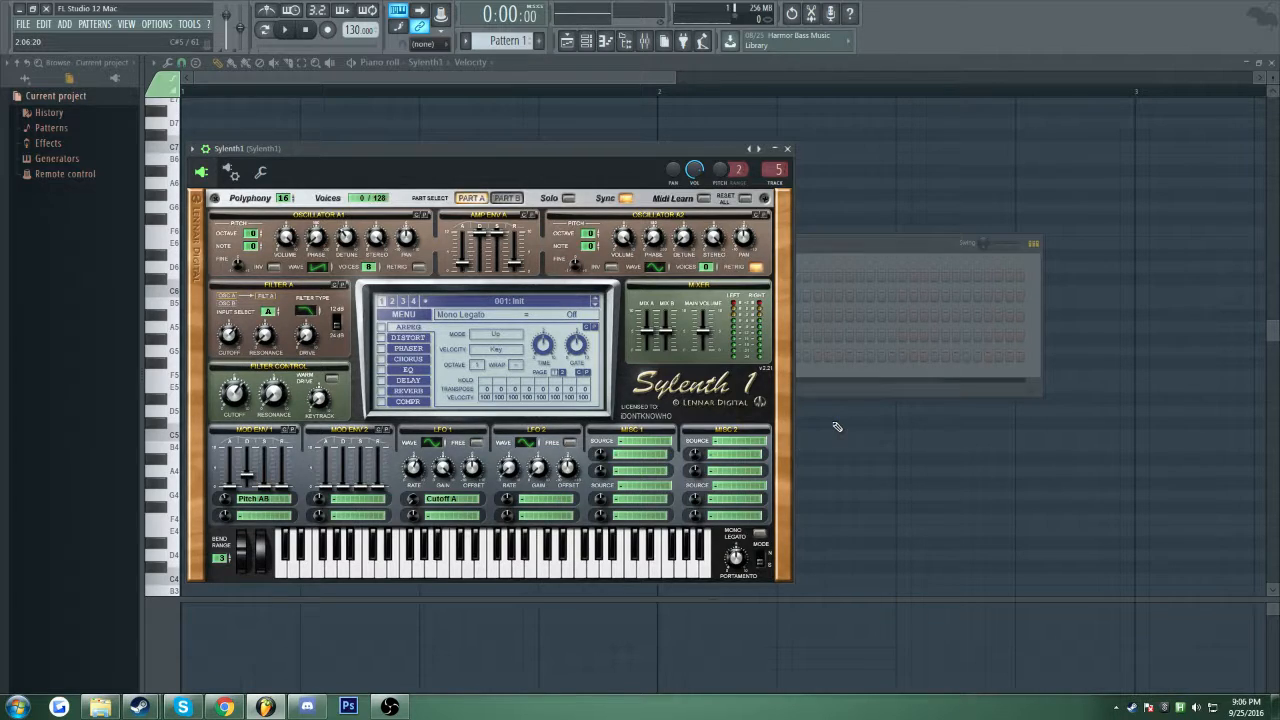
key("b")
key("w")
key("c")
key("m")
key("q")
key("e")
key("b")
key("w")
key("c")
key("m")
key("q")
key("e")
left_click_drag(507, 387, 507, 398)
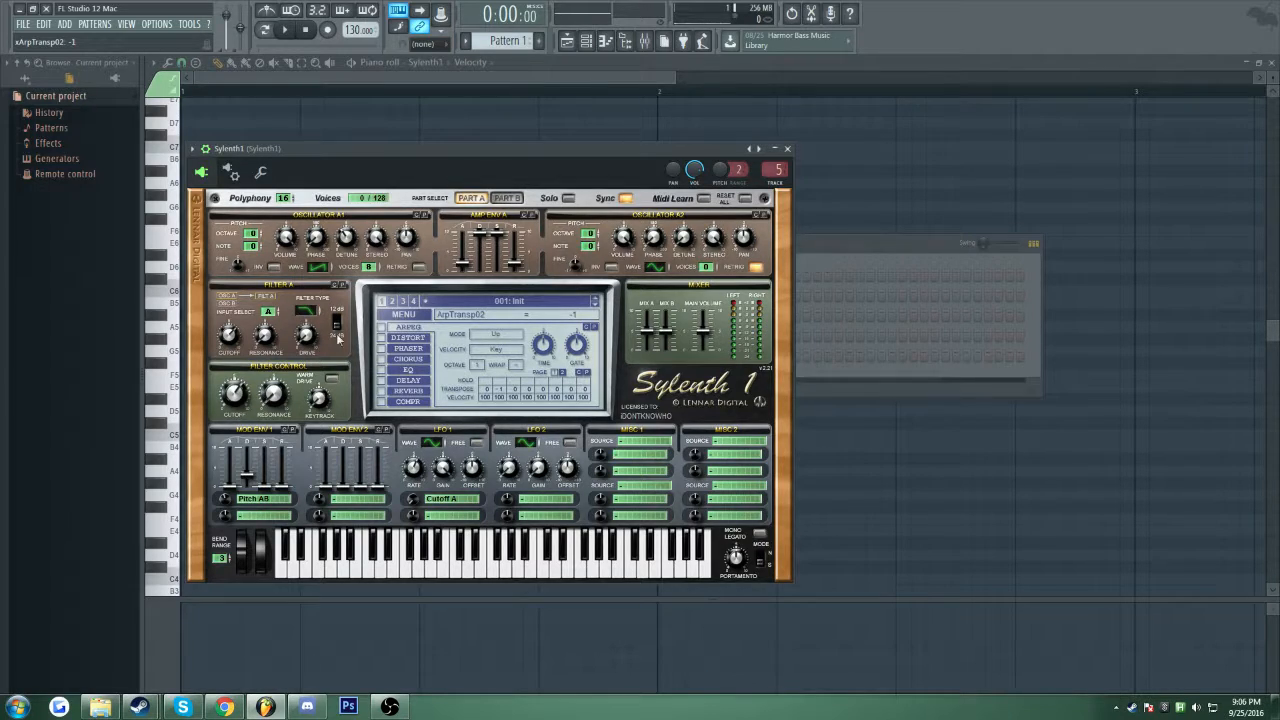
- Try the upward direction in the channel's own arpeggiator settings, turn it off, and return to the synth interface
left_click(260, 172)
left_click_drag(314, 147, 356, 202)
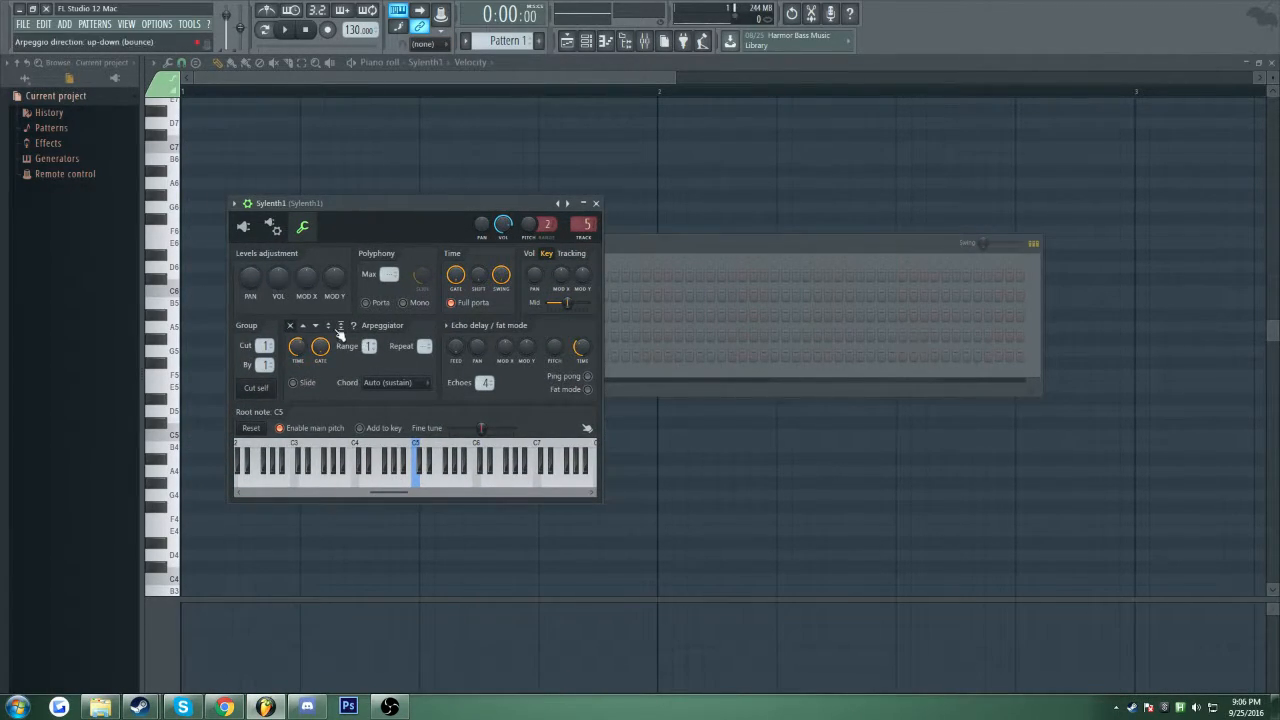
left_click(303, 325)
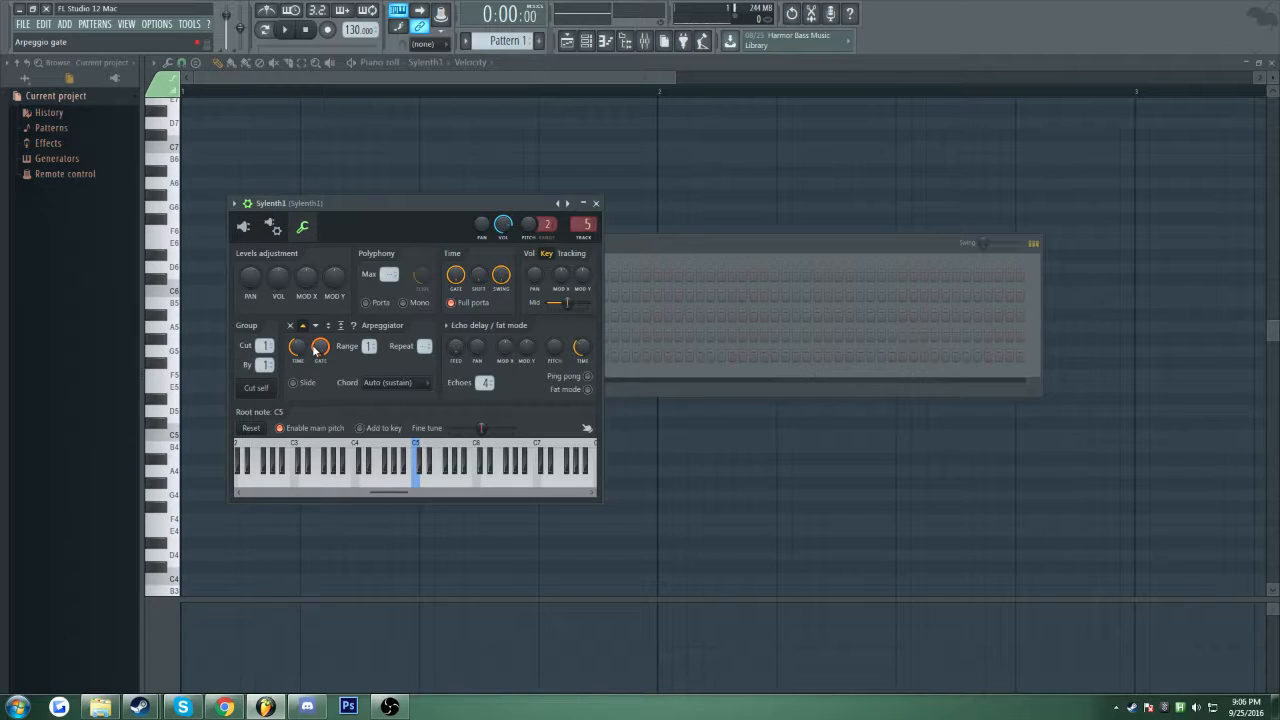
left_click(291, 326)
left_click(244, 227)
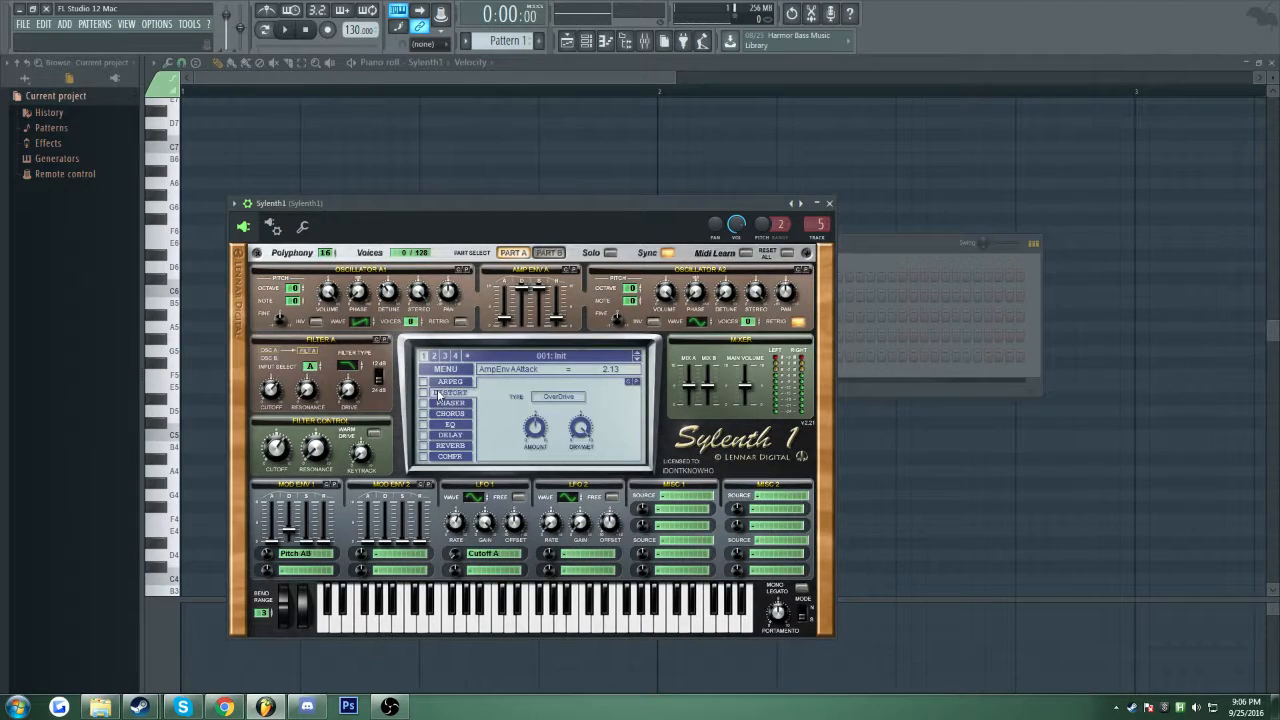
- Enable the distortion effect, set its type to Clip, and play a chord while adjusting the amount
left_click(422, 393)
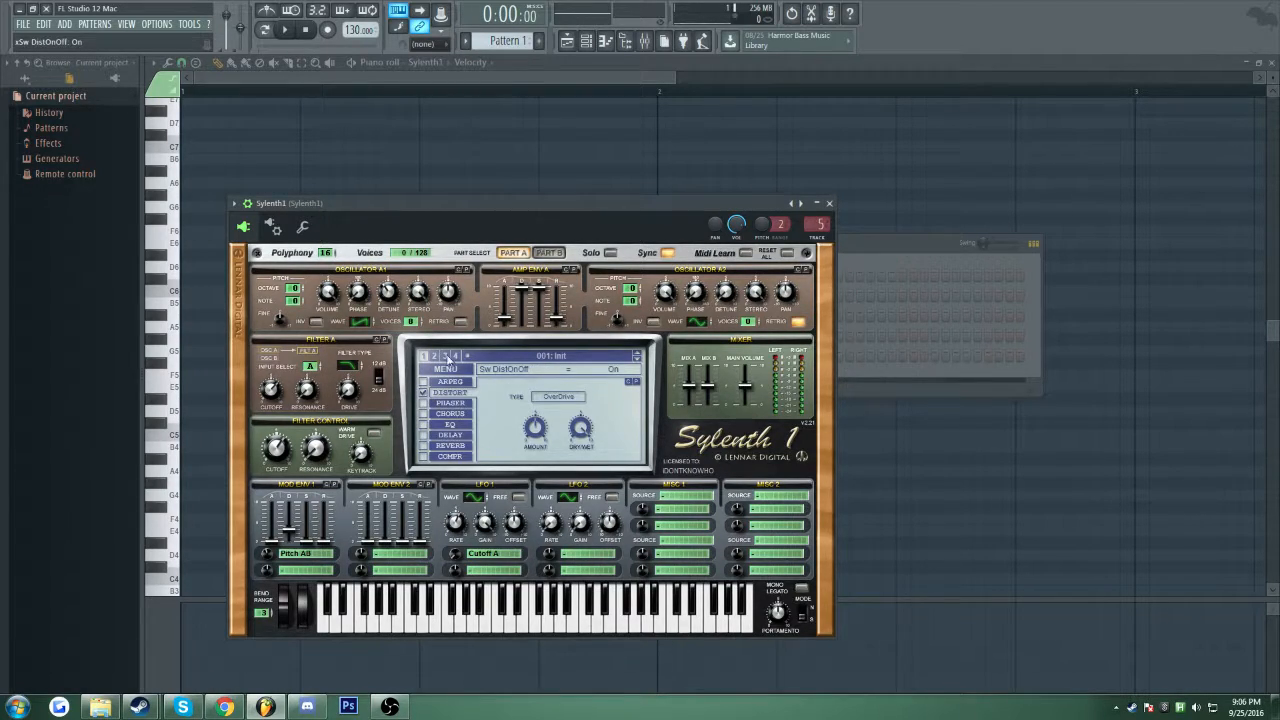
left_click(559, 400)
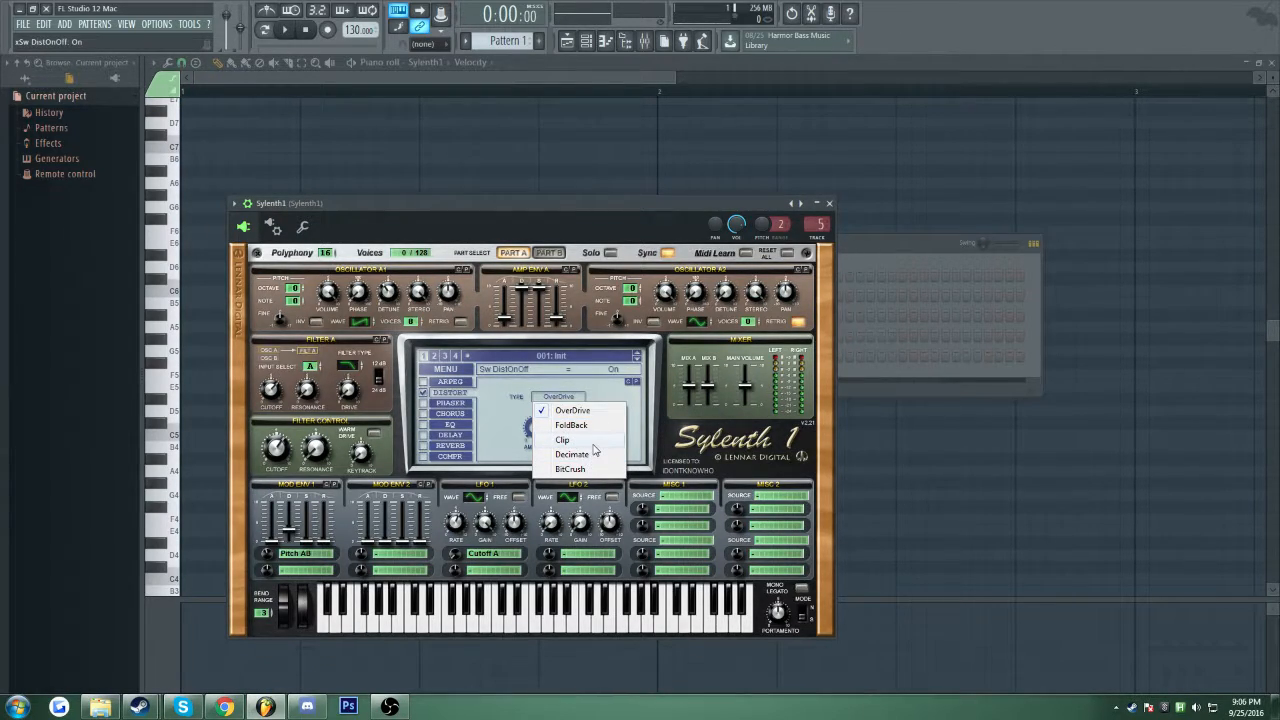
left_click(593, 445)
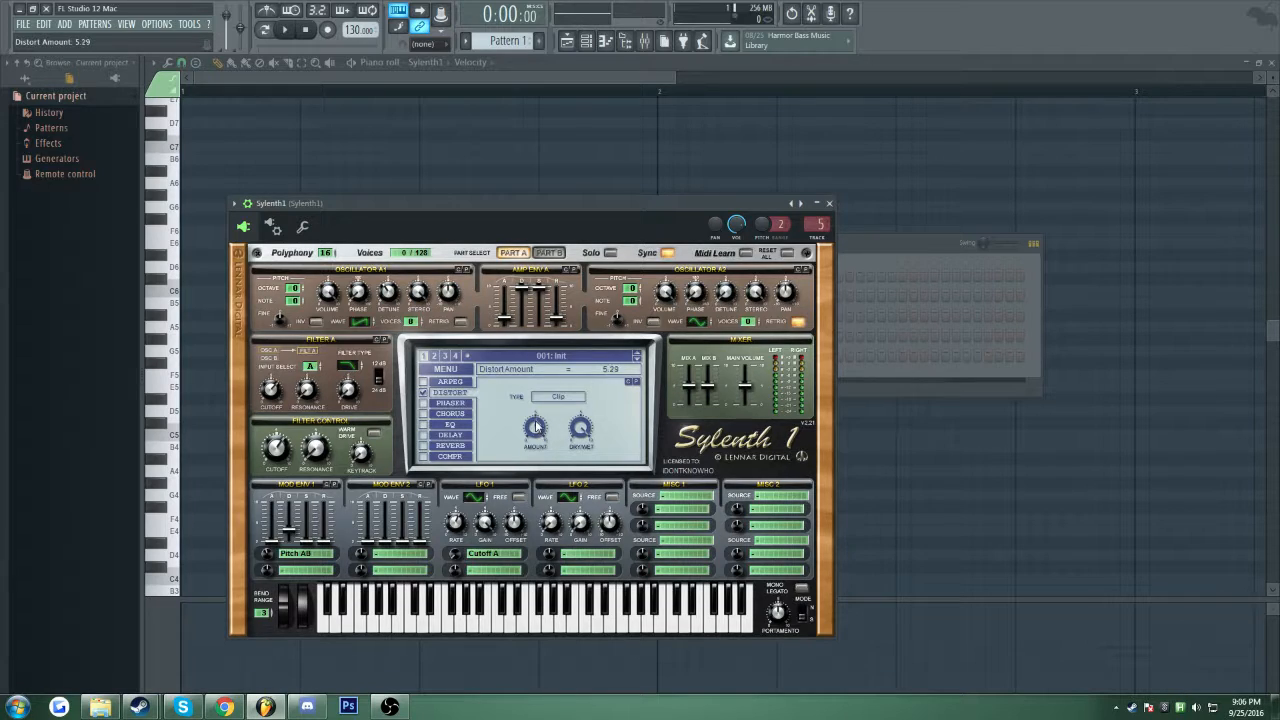
key("c")
key("b")
key("m")
left_click_drag(539, 433, 470, 424)
- Turn distortion off, replay the chord, and adjust the distortion amount to 2.52 with dry/wet at 100%
left_click(424, 393)
key("c")
key("b")
key("m")
left_click_drag(538, 436, 540, 414)
left_click(581, 430)
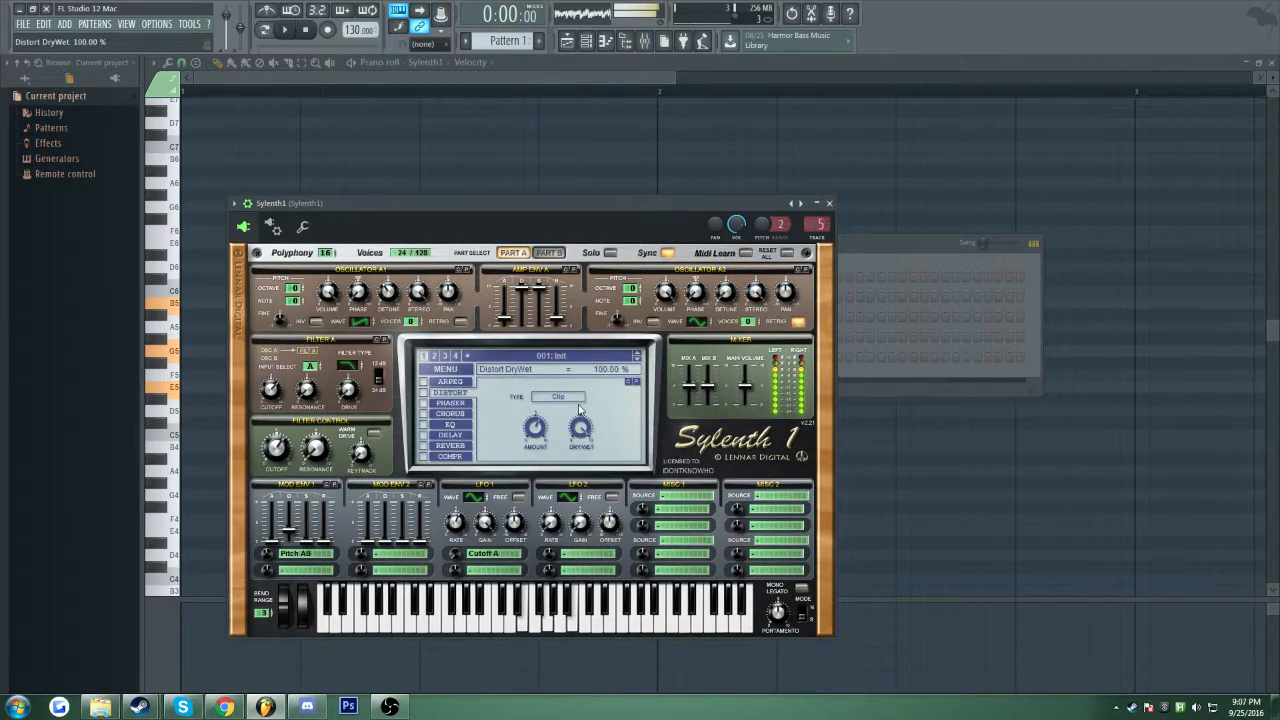
- Enable the phaser, play a chord while setting its center frequency to 7.57, and switch the phaser off
left_click(448, 404)
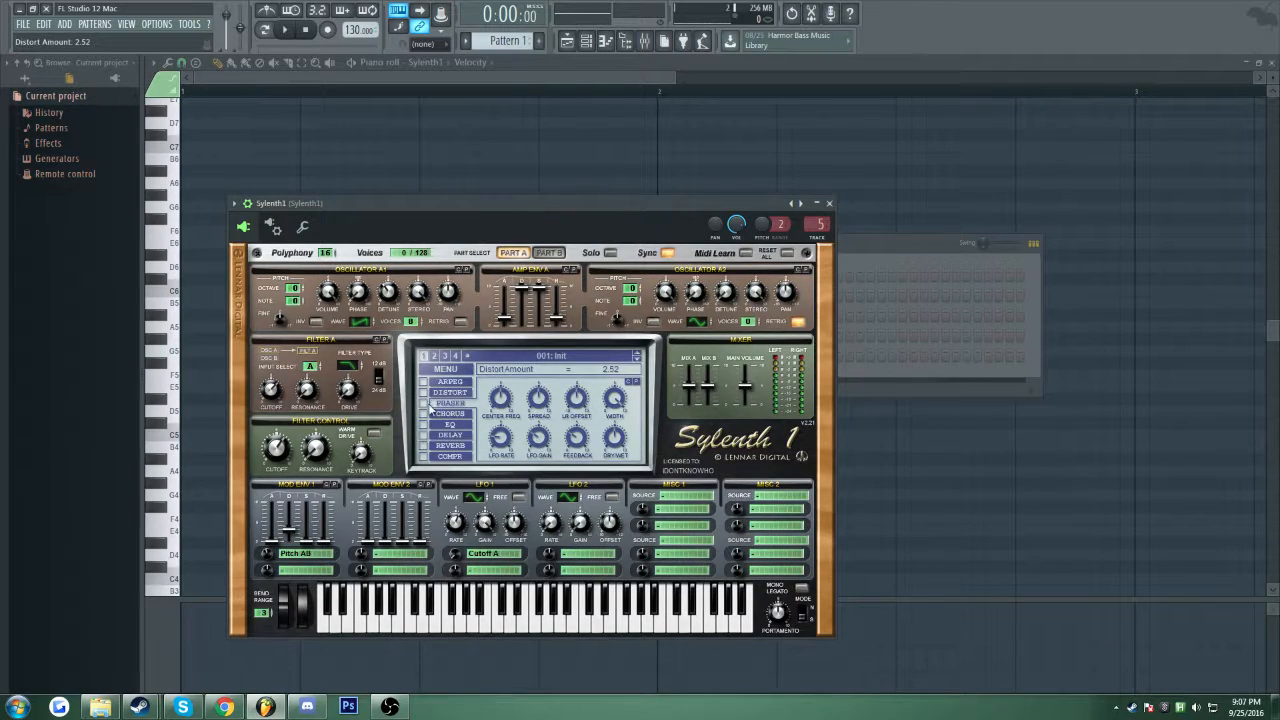
left_click(424, 403)
key("b")
key("m")
key("period")
left_click_drag(484, 425, 468, 400)
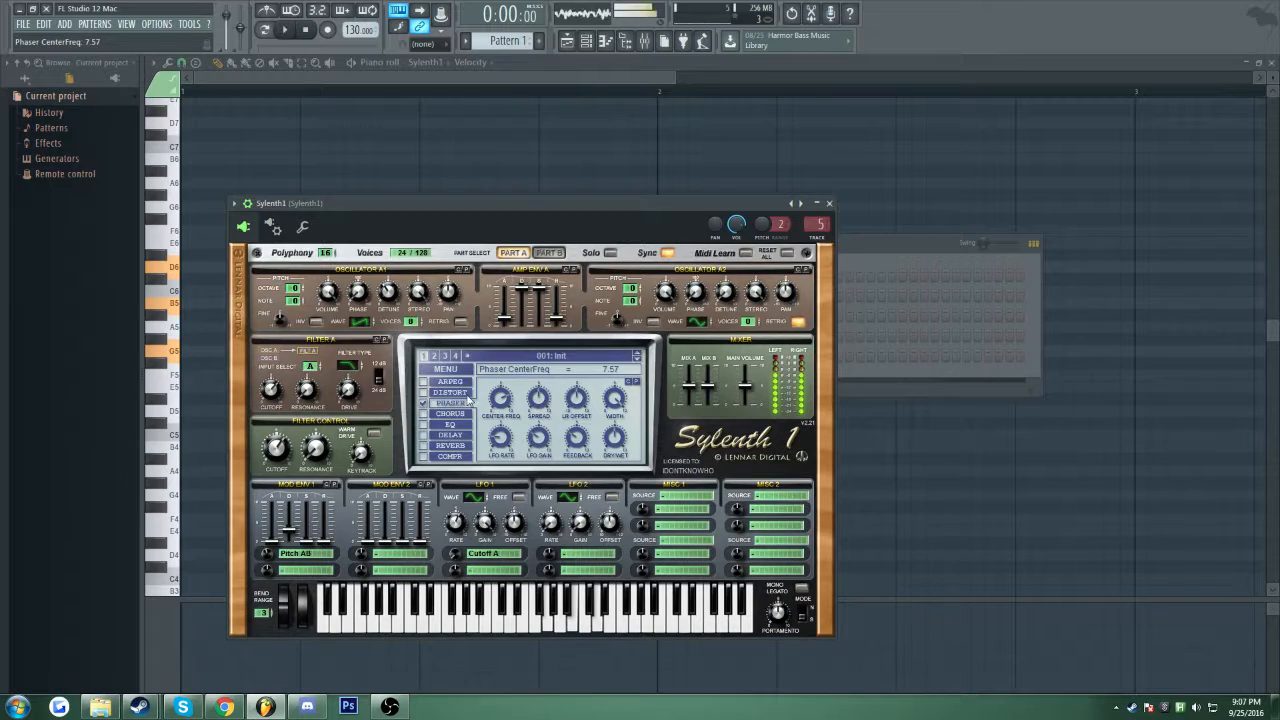
left_click(422, 404)
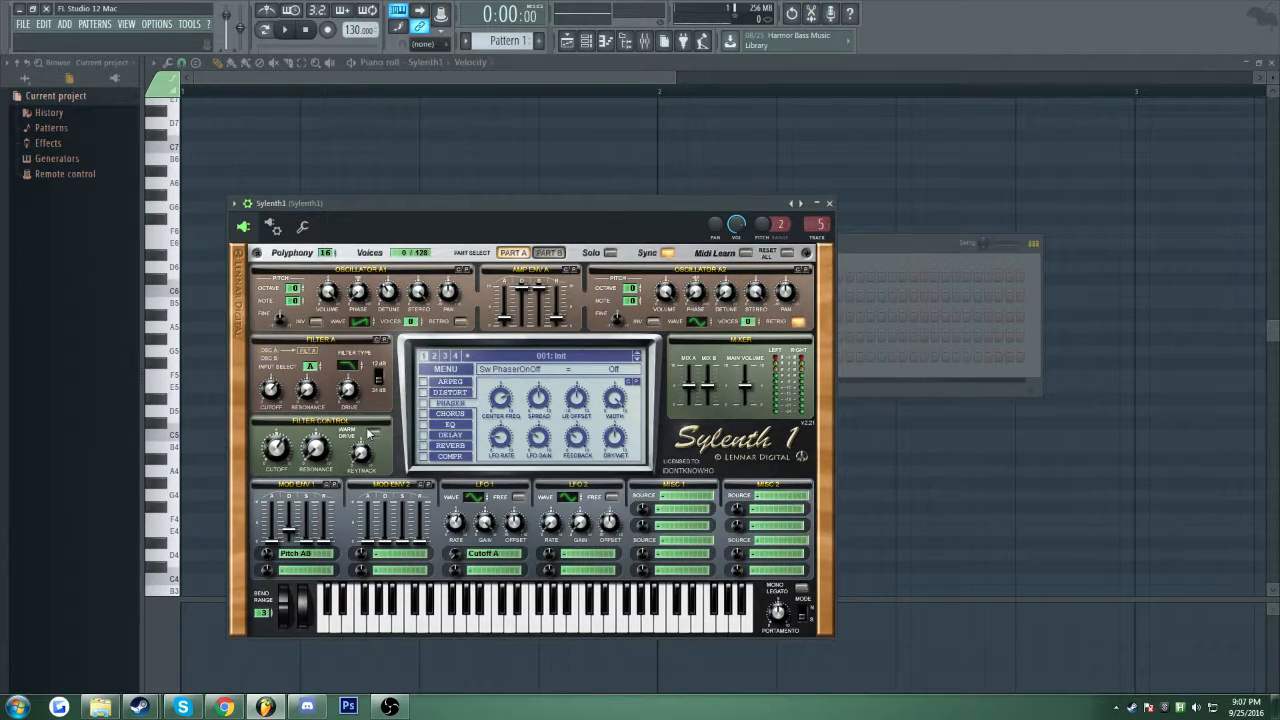
- Enable the chorus effect and play a few notes to hear it
left_click(446, 414)
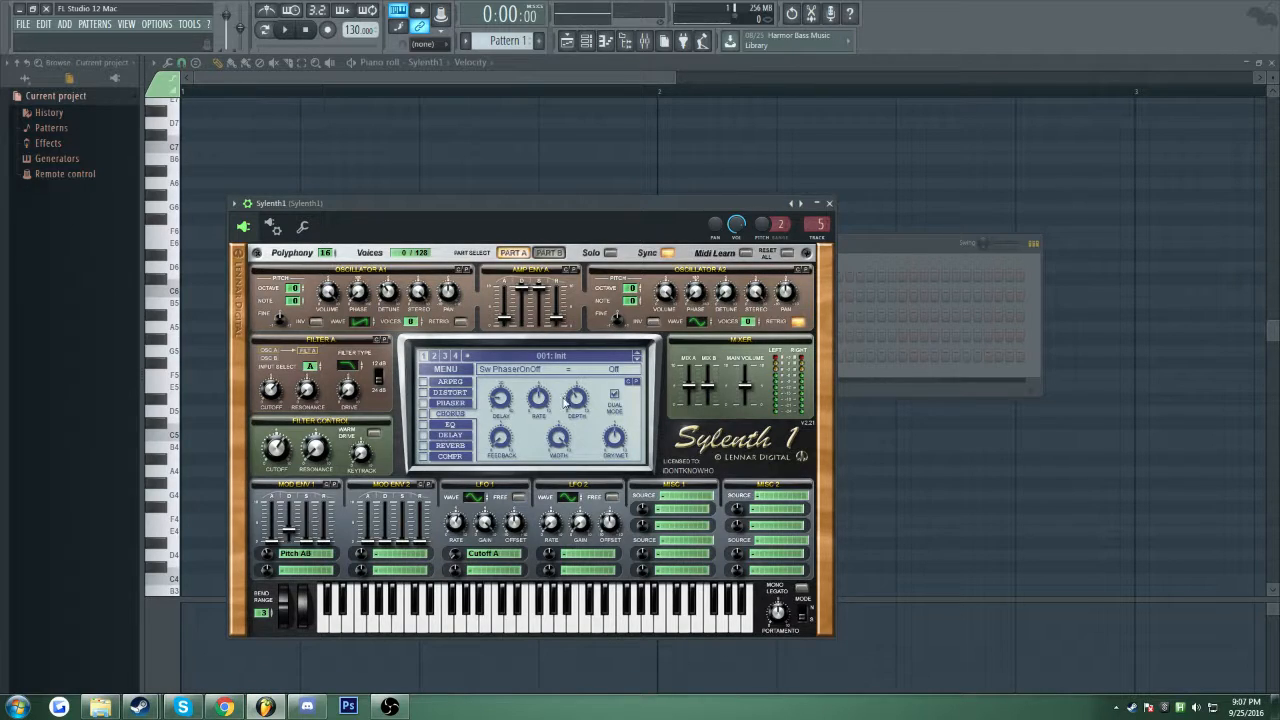
left_click(423, 413)
key("n")
key("q")
key("t")
key("q")
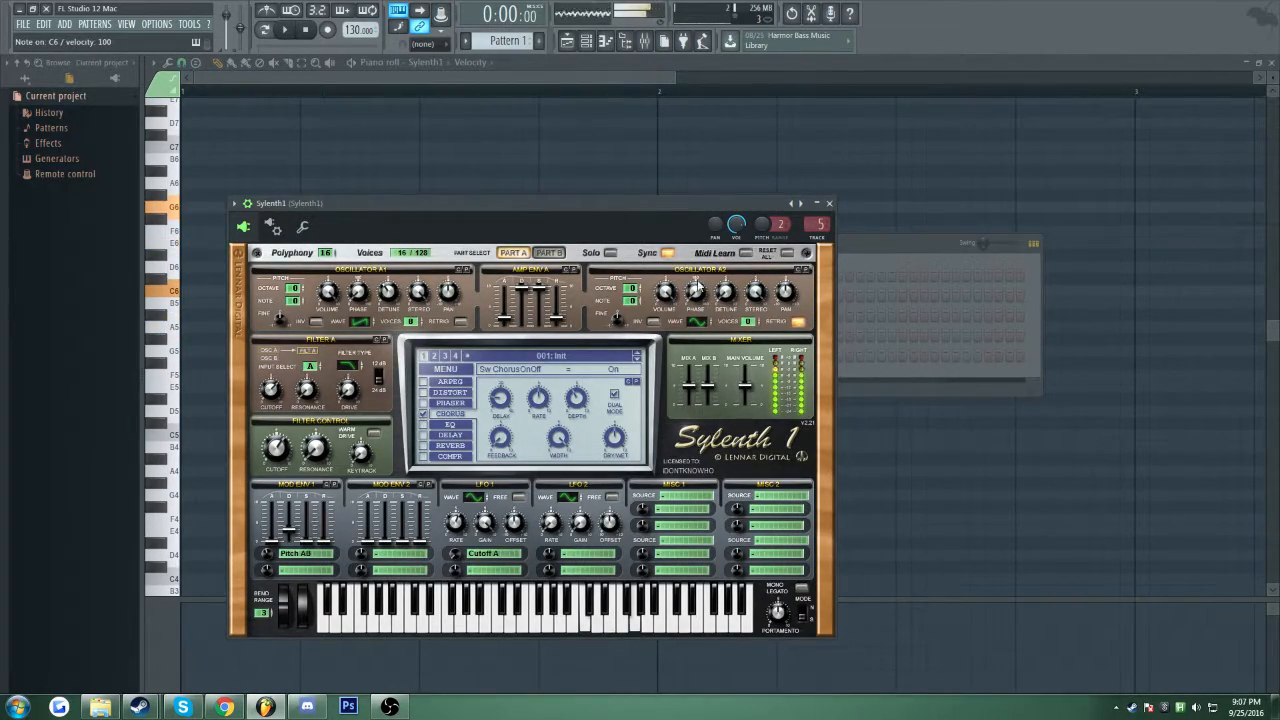
- Set the chorus delay to about 21.80 ms and raise its depth while playing a chord
mouse_move(503, 402)
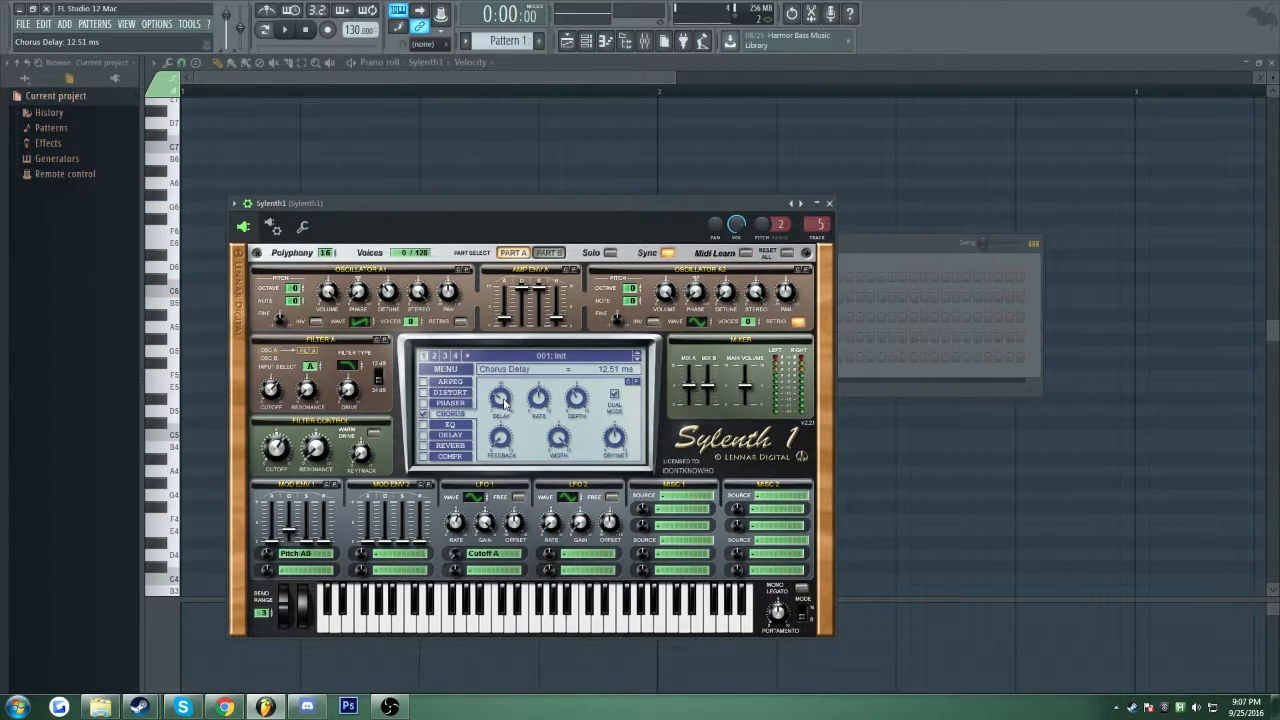
mouse_move(578, 392)
key("v")
key("n")
key("q")
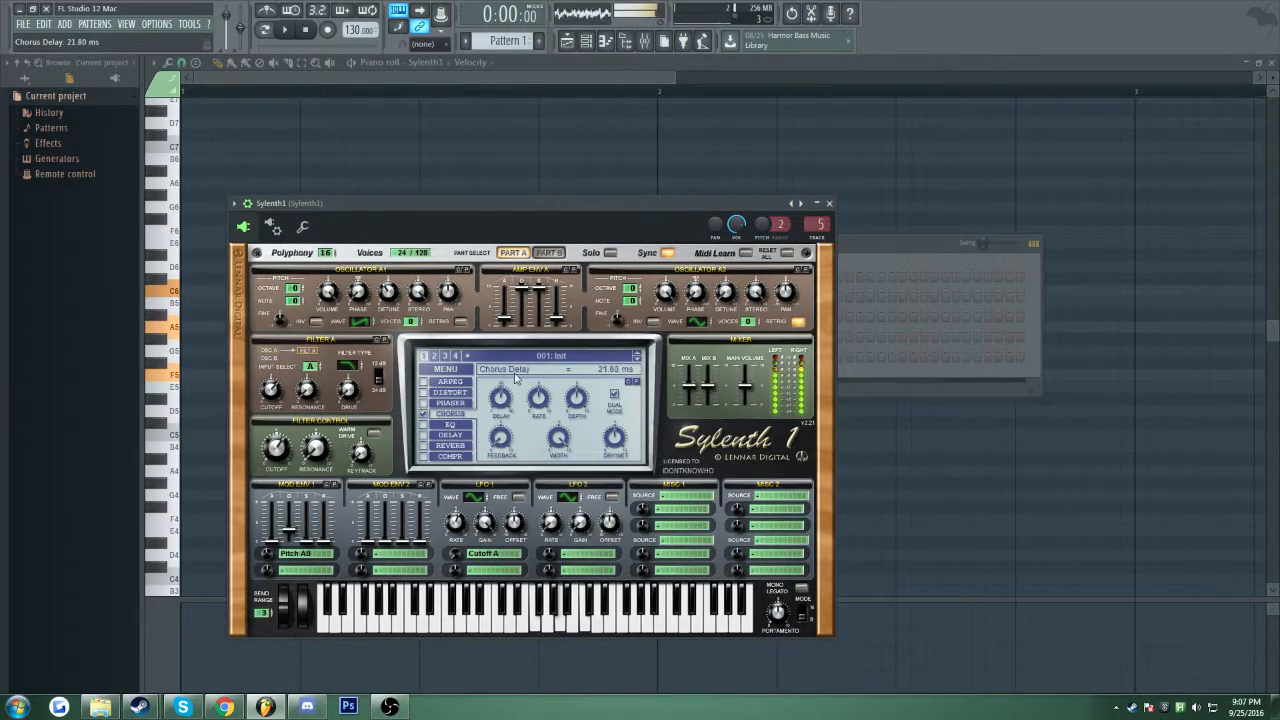
left_click_drag(577, 398, 577, 342)
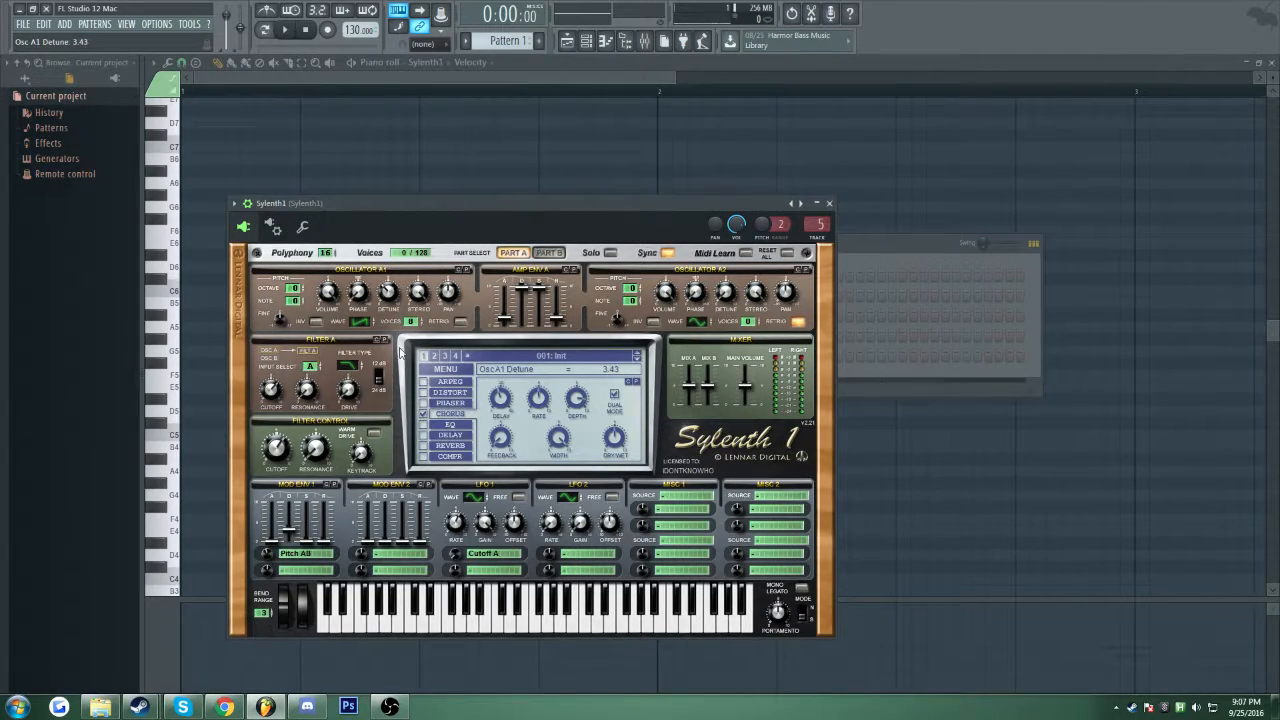
- Enable Sylenth1's EQ effect and route the synth to mixer track 6
left_click(437, 428)
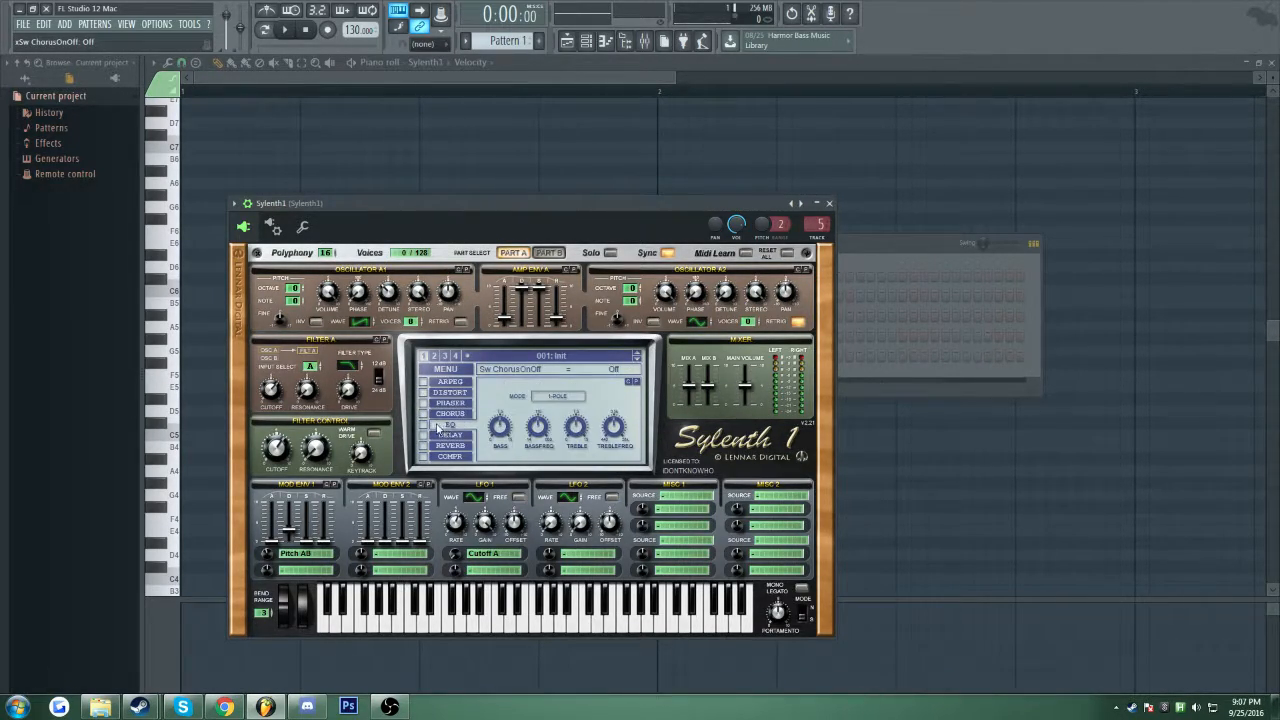
left_click(425, 425)
left_click(820, 226)
- Load Fruity parametric EQ in the first slot of the Sylenth1 mixer track, try its band levels, and remove it
left_click(1086, 266)
left_click(1148, 594)
left_click_drag(403, 297, 360, 288)
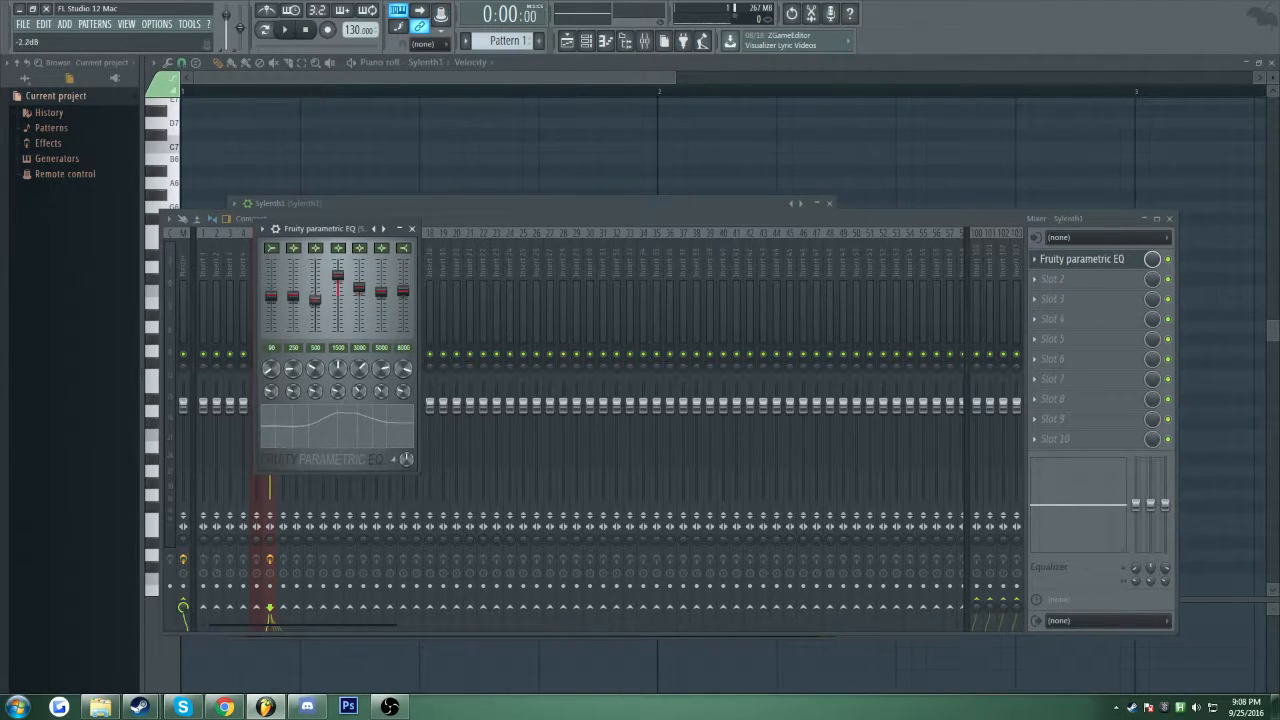
left_click(1037, 260)
mouse_move(1058, 276)
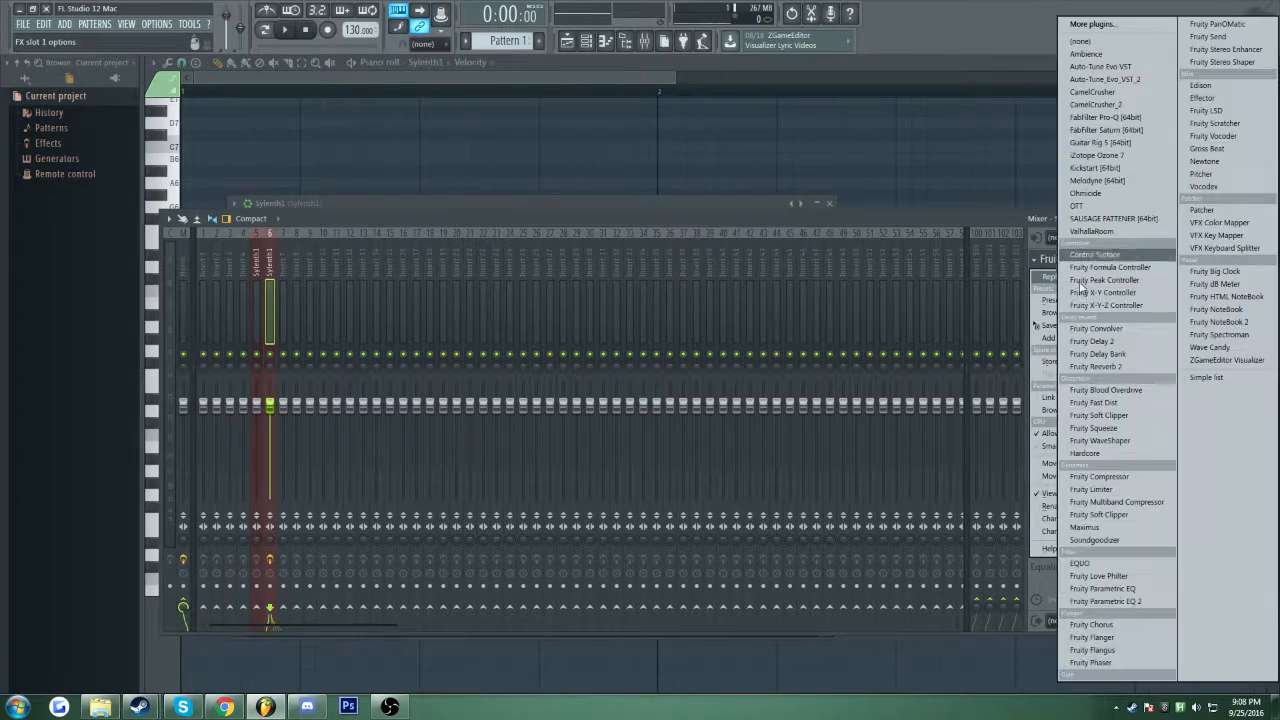
left_click(1070, 55)
- Bring the Sylenth1 window clear of the mixer and play low notes while adjusting the EQ's bass
left_click_drag(707, 207, 699, 175)
left_click(539, 366)
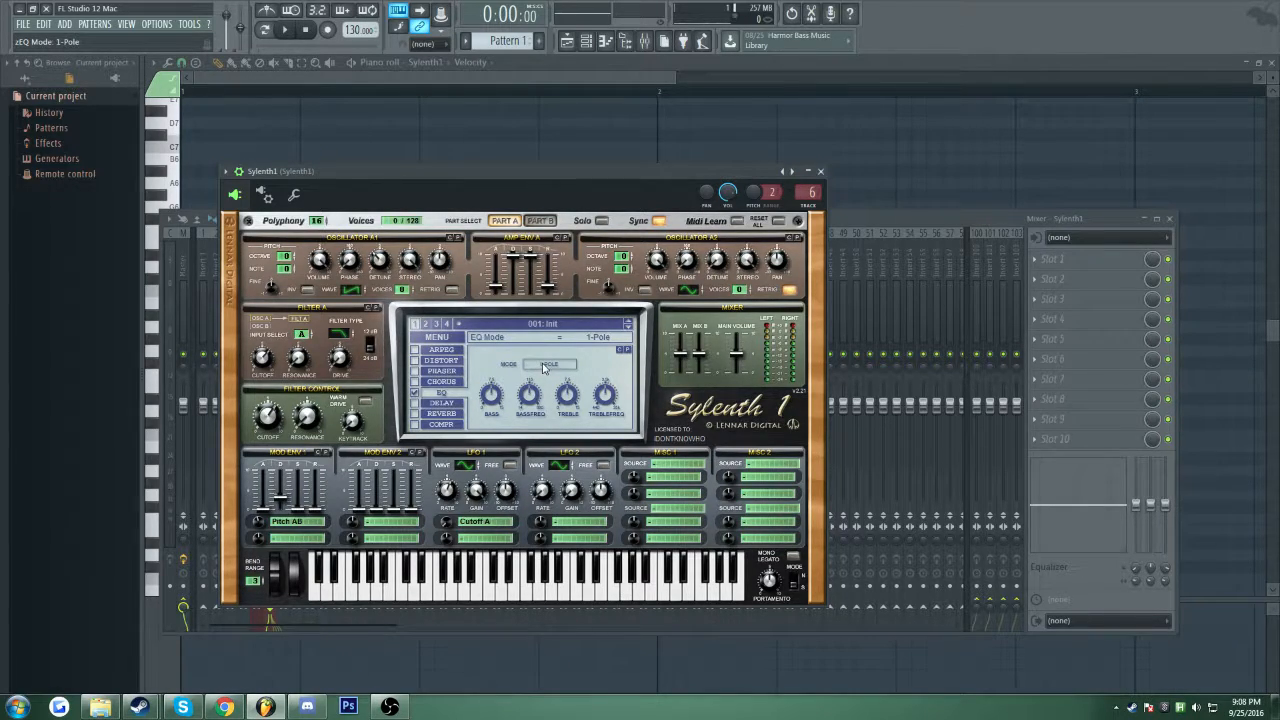
key("v")
left_click(362, 588)
left_click_drag(493, 397, 480, 445)
left_click(364, 592)
- Set the EQ's treble frequency to about 3064 Hz and switch the EQ off
left_click_drag(616, 407, 578, 405)
left_click(569, 366)
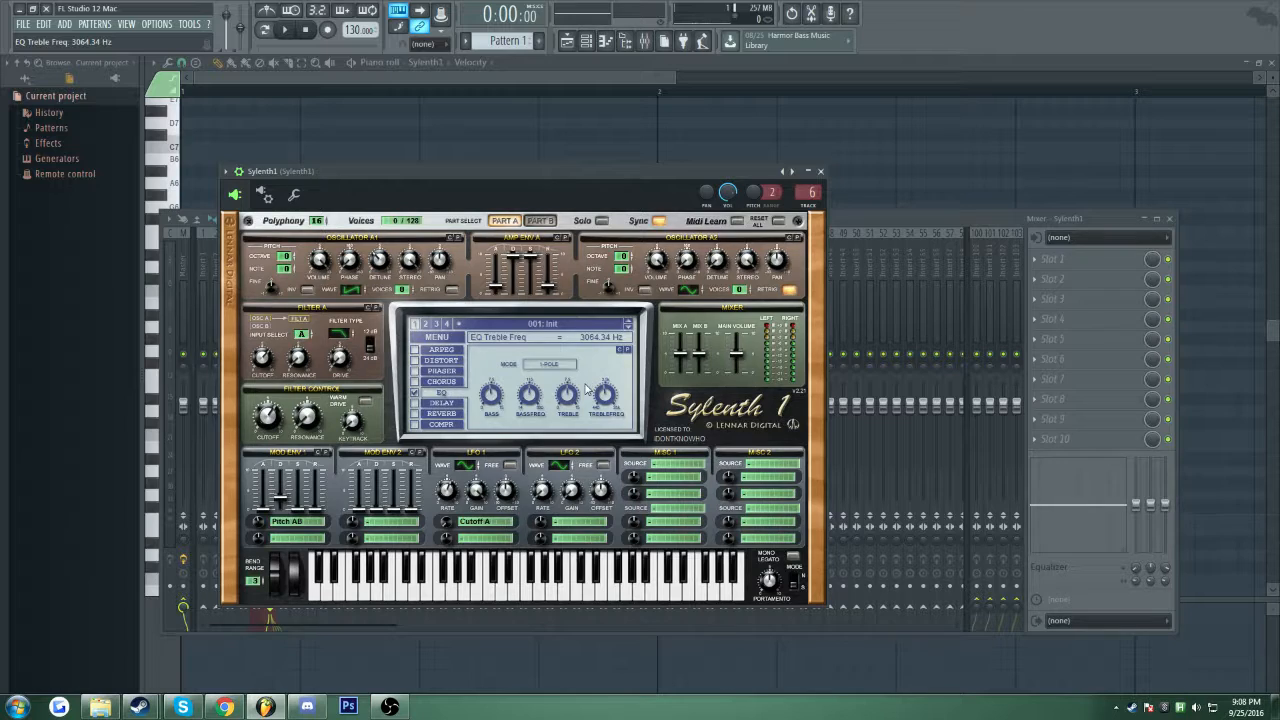
left_click(416, 394)
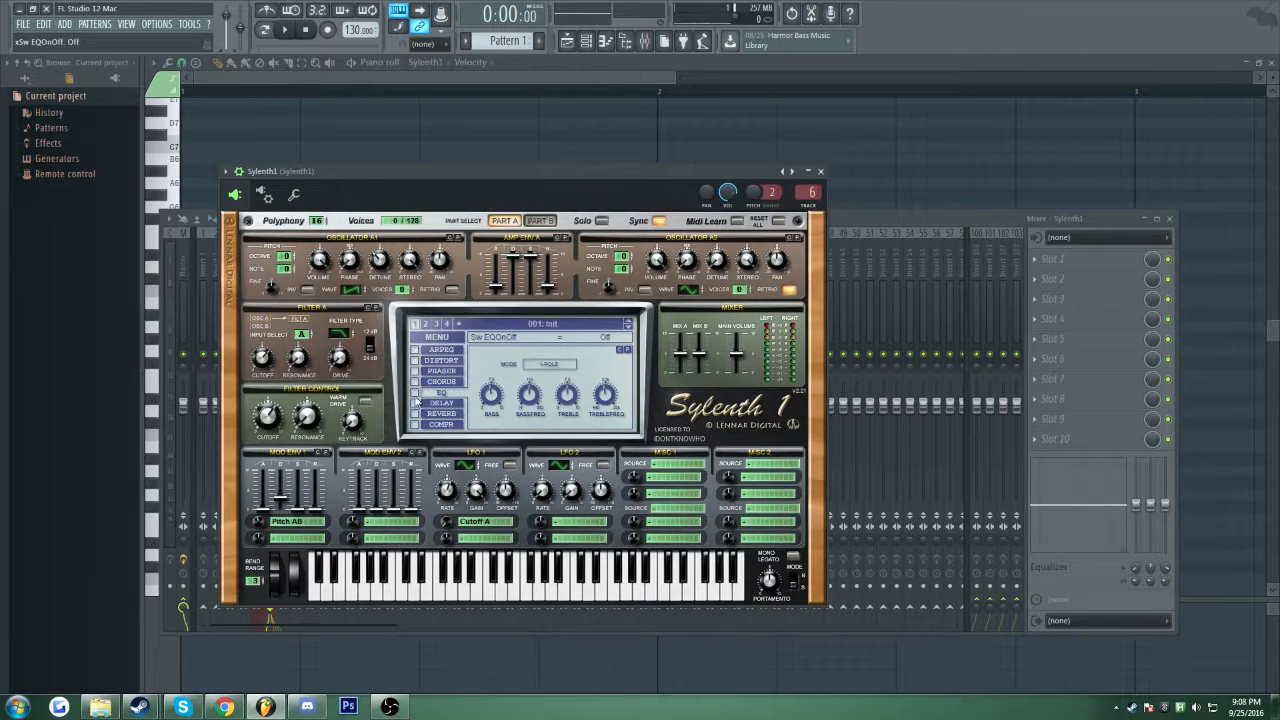
- Enable the delay effect, play several notes to hear the echoes, and switch the delay off
left_click(430, 413)
left_click(426, 403)
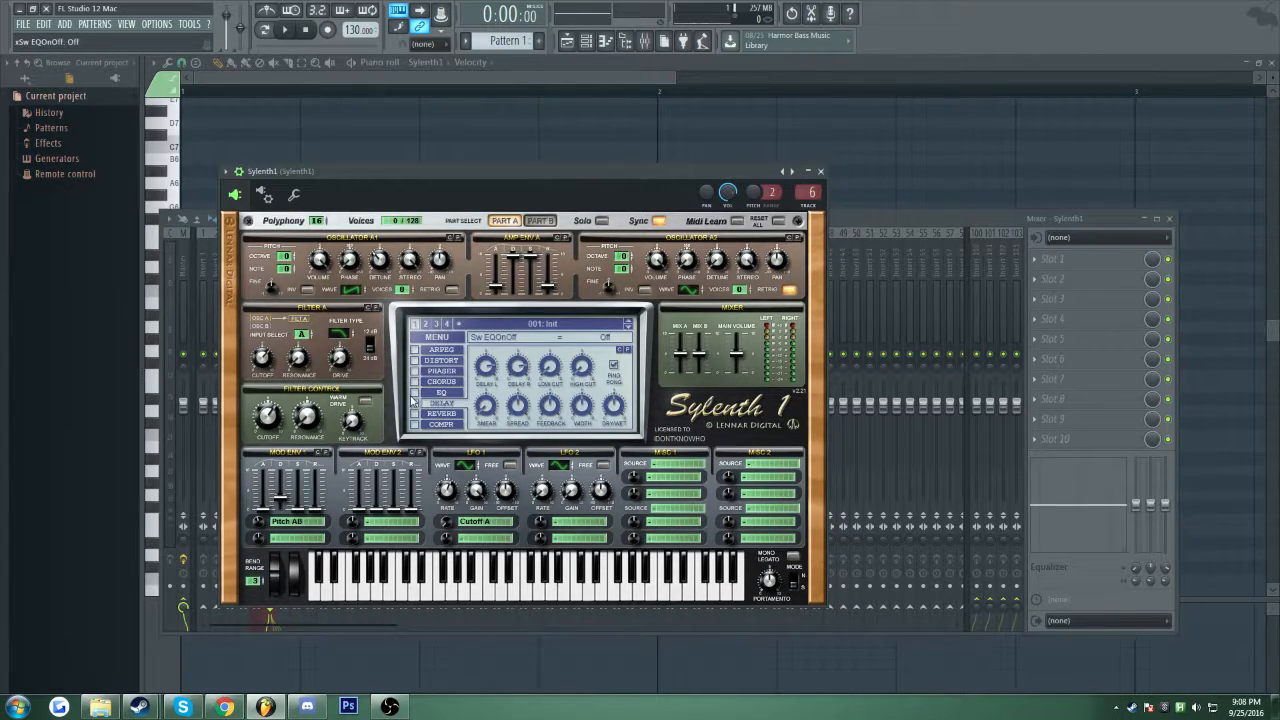
left_click(415, 403)
left_click(547, 568)
left_click(628, 584)
left_click(627, 589)
left_click(632, 582)
left_click(640, 590)
left_click(413, 405)
- Enable the reverb effect, set its dry/wet to about 30%, and play notes to hear it
left_click(414, 413)
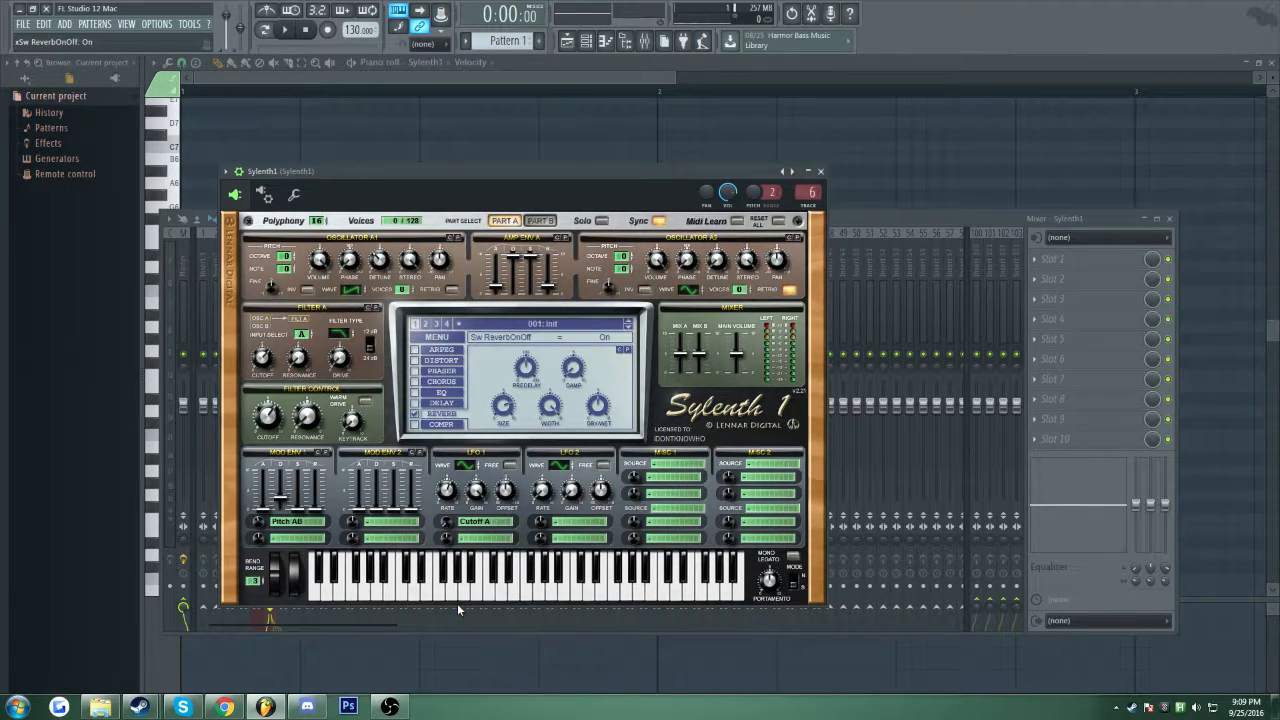
key("q")
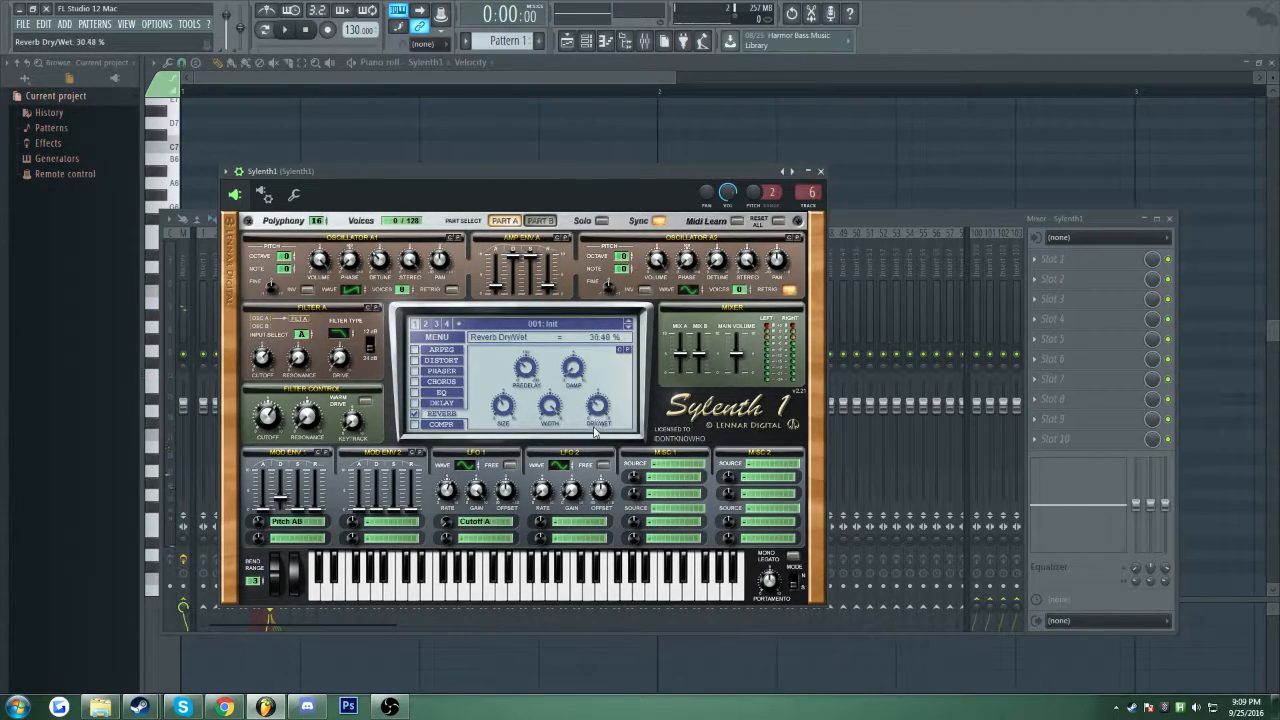
key("n")
key("q")
- Enable the compressor, go over its ratio, threshold, attack and release settings, and switch it off
left_click(432, 426)
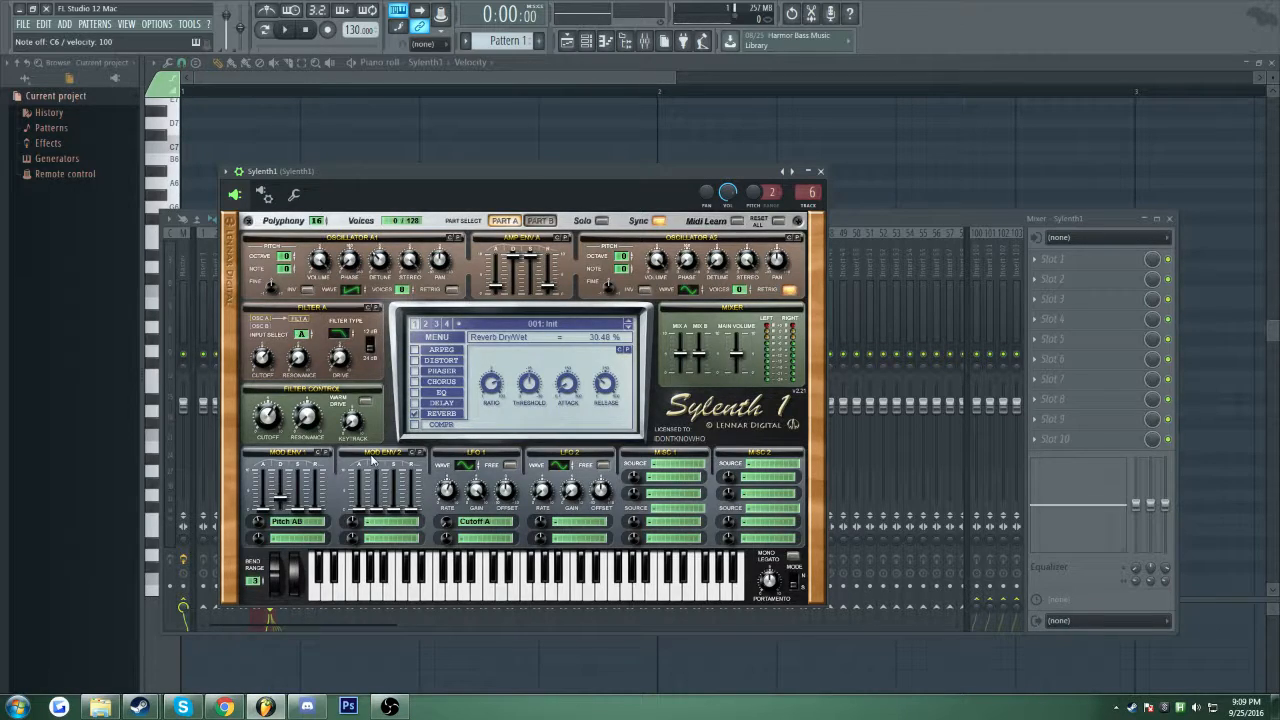
left_click(420, 423)
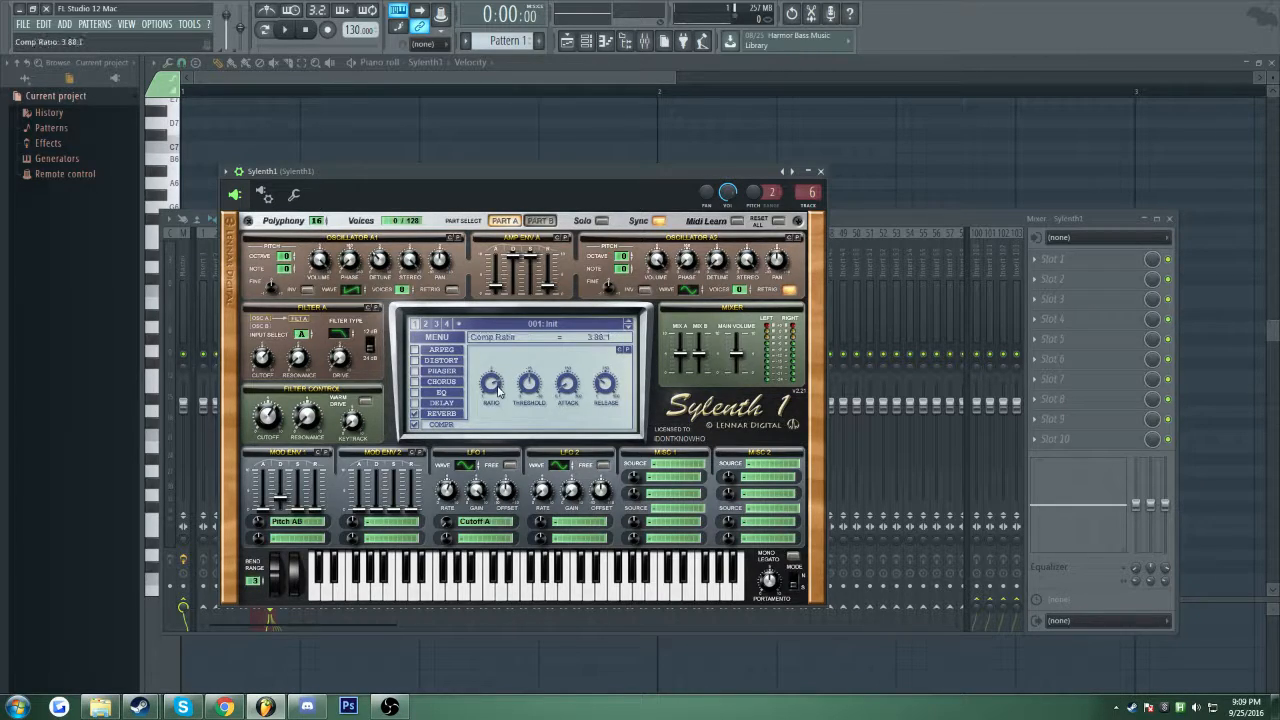
left_click_drag(523, 383, 604, 386)
left_click(421, 424)
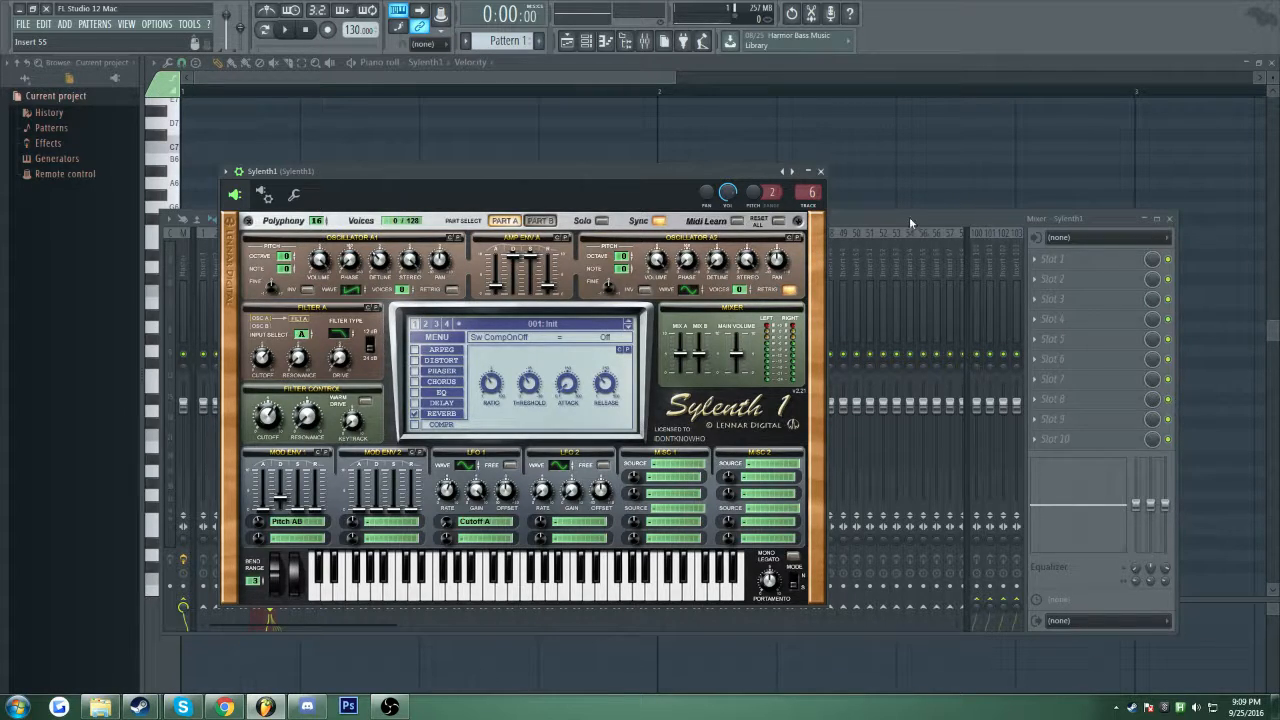
- Reopen Sylenth1 from the channel rack and play notes while moving its pitch bend wheel
left_click_drag(909, 217, 896, 203)
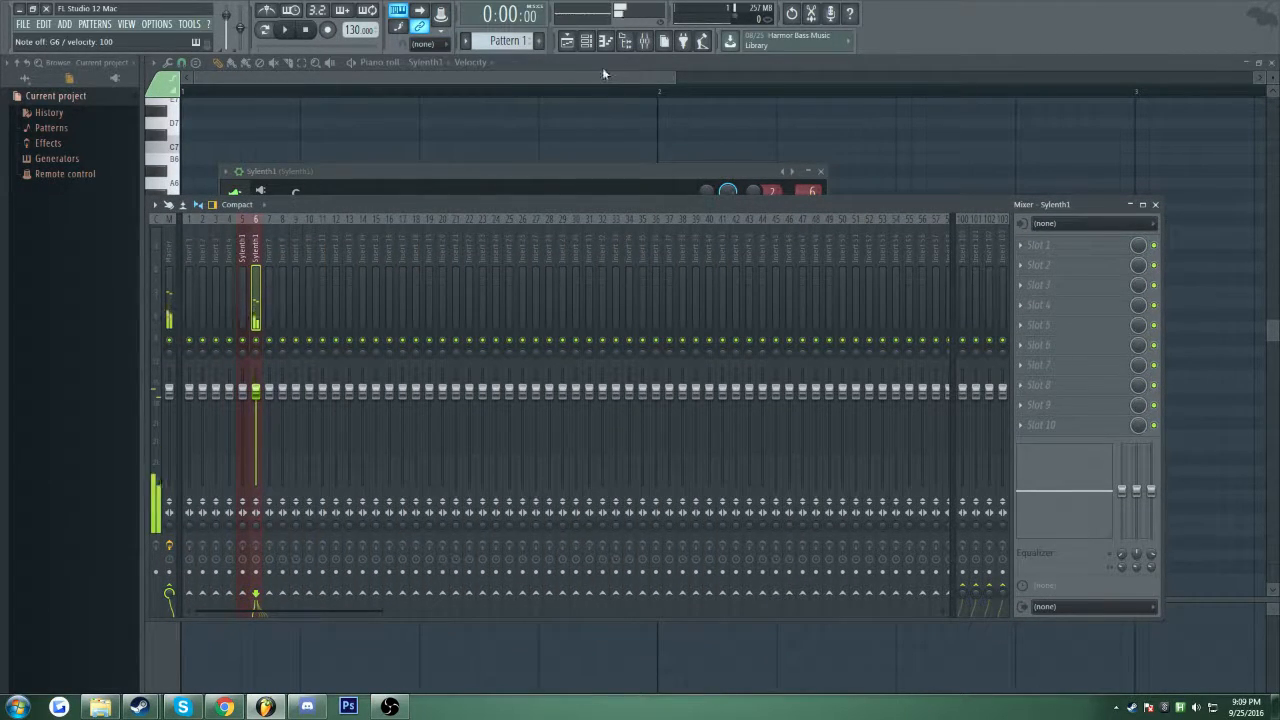
key("F6")
left_click(408, 355)
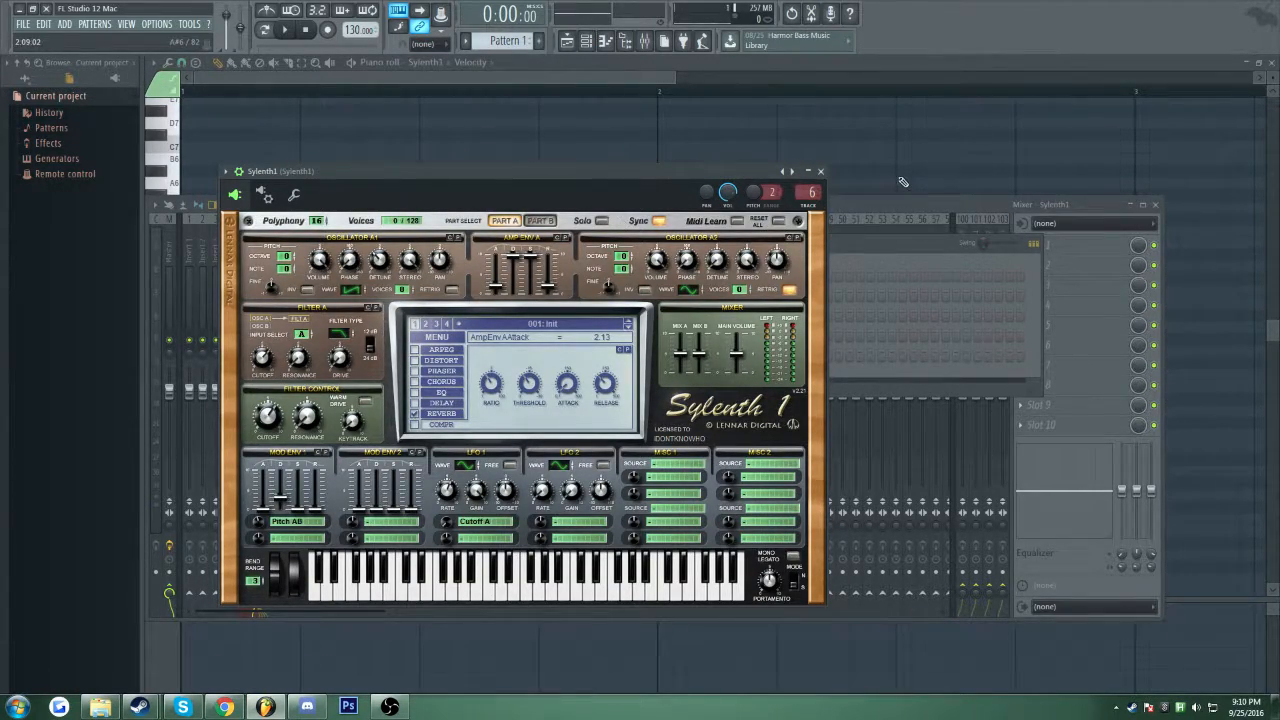
key("n")
key("comma")
left_click_drag(292, 572, 264, 570)
key("n")
key("comma")
key("slash")
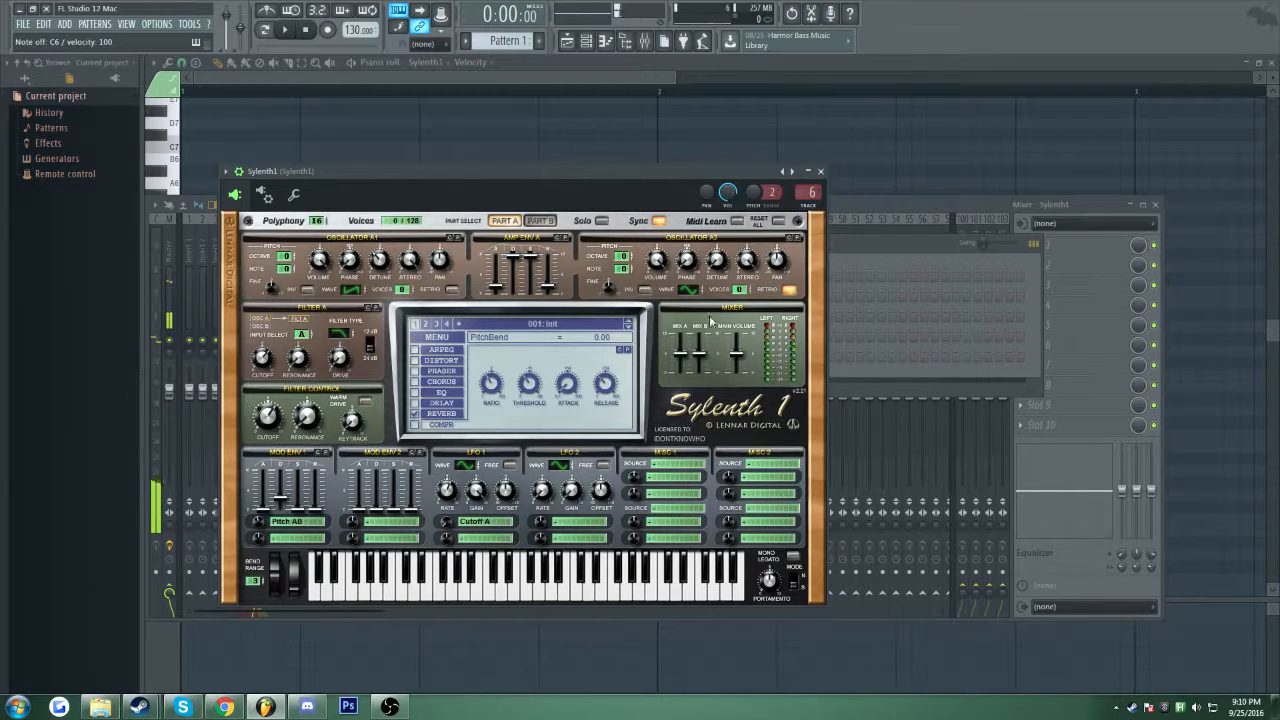
- Close Sylenth1 and draw a chord of C5, F5, A5 and C6 at the start of its piano roll
left_click(820, 171)
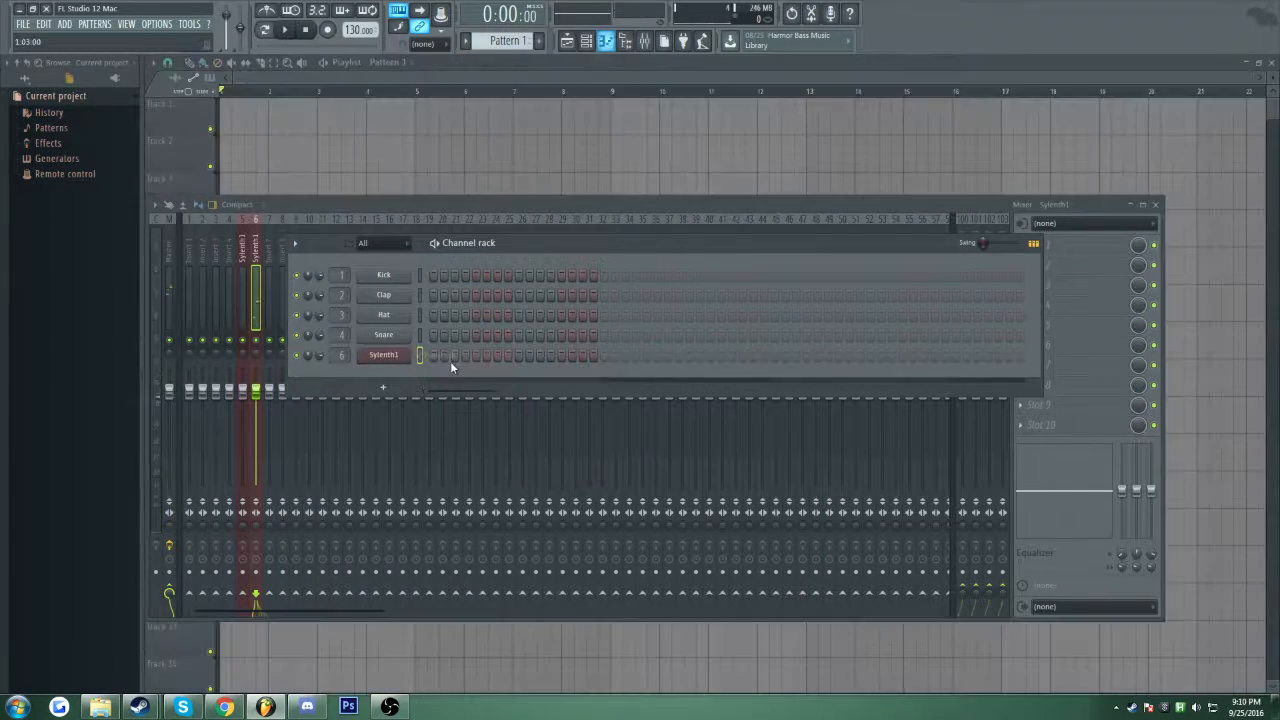
right_click(396, 357)
left_click(425, 357)
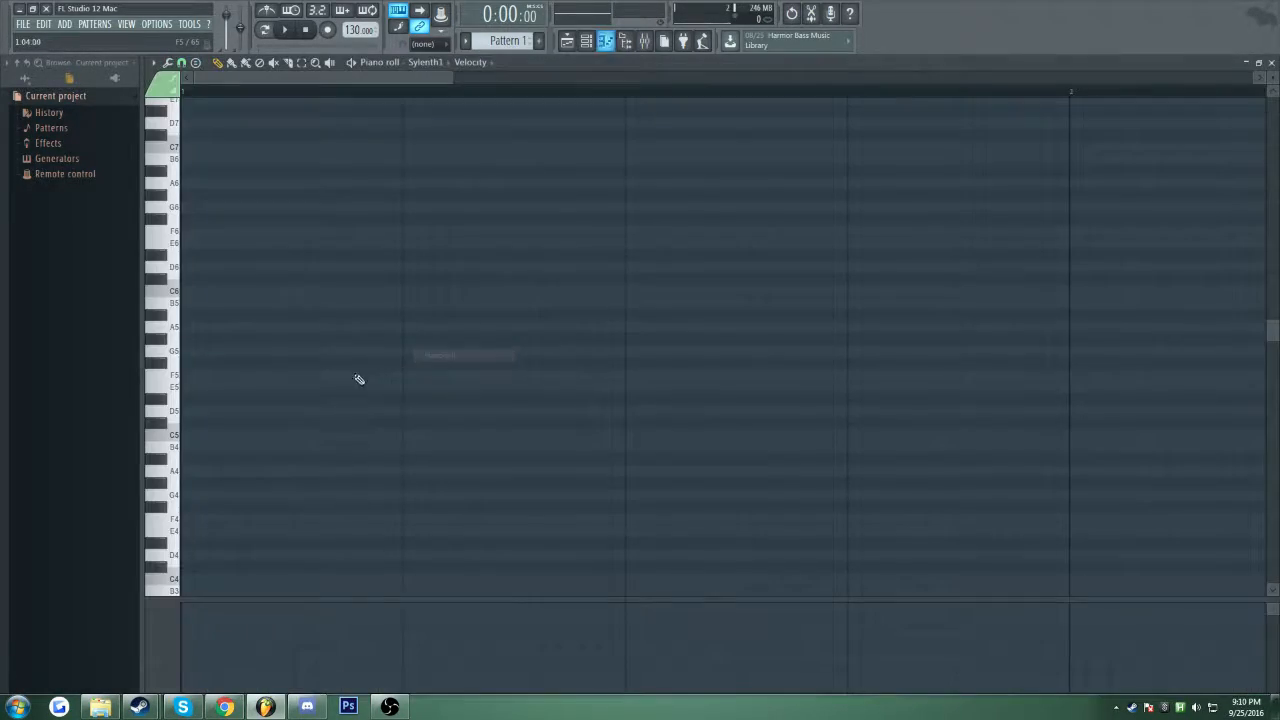
left_click_drag(2, 362, 121, 371)
left_click_drag(186, 338, 89, 323)
left_click_drag(224, 291, 137, 287)
left_click_drag(190, 422, 118, 440)
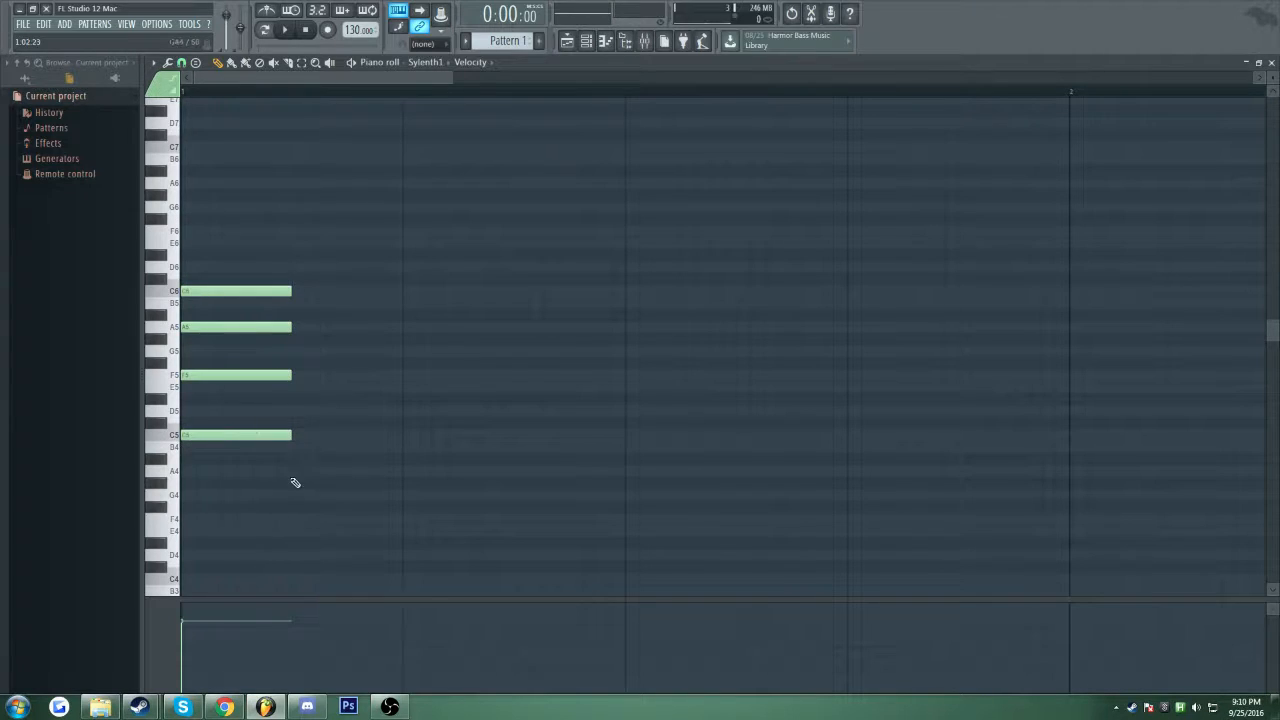
- Extend all four notes of the first chord to fill bar 1 and play the pattern
key("ctrl+a")
scroll(295, 365, "down", 3)
key("space")
left_click_drag(209, 290, 398, 291)
key("space")
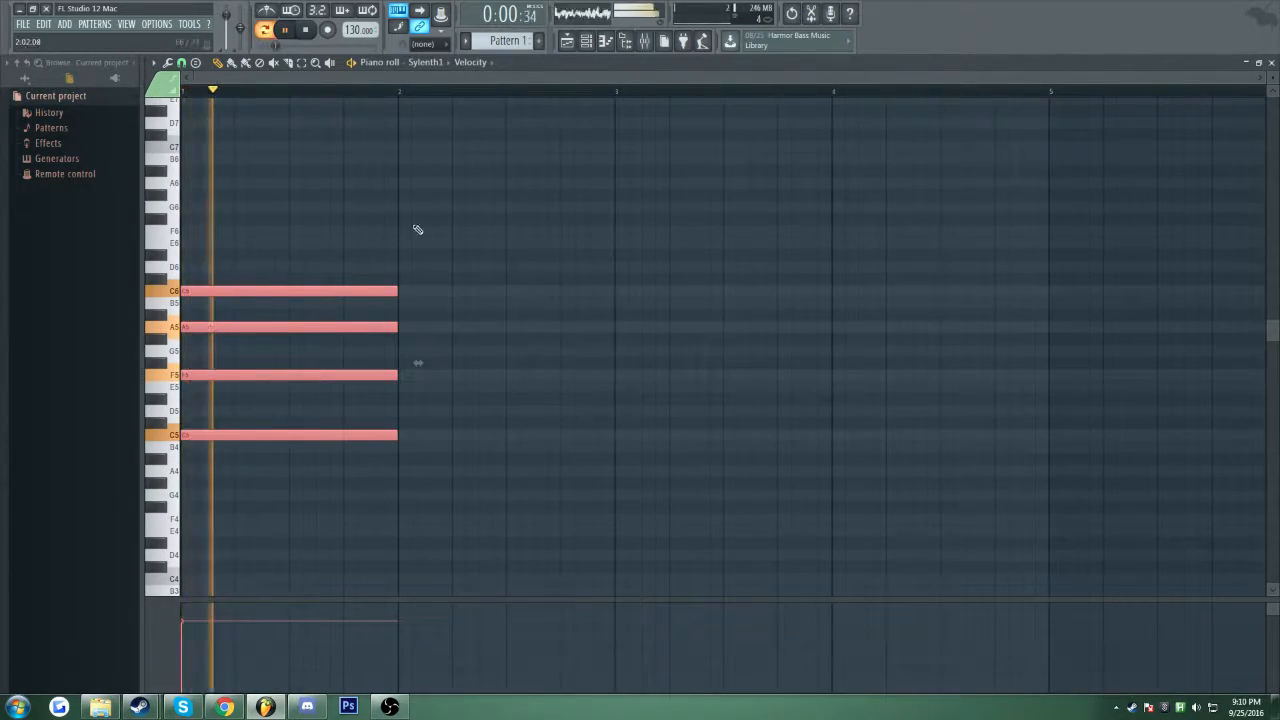
- Duplicate the chord into bars 2, 3 and 4, transposing the copies so their lowest notes are D5, E5 and D5
key("ctrl+b")
left_click_drag(540, 284, 540, 260)
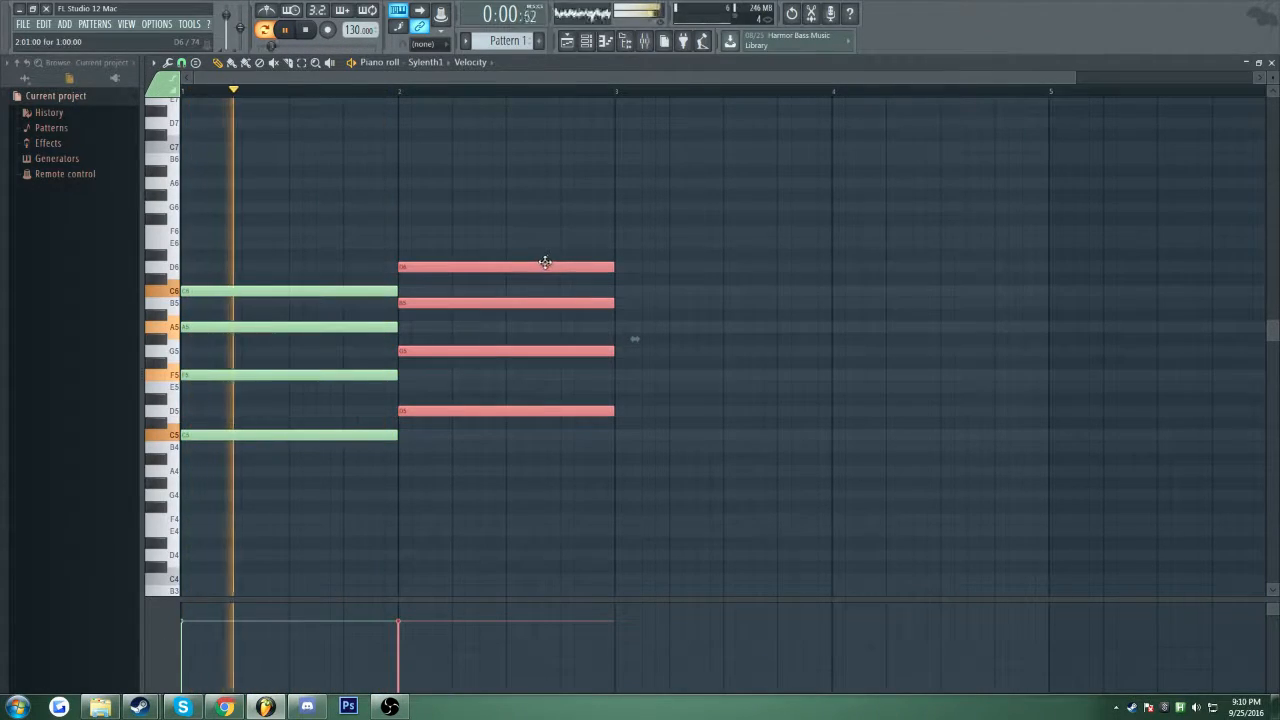
key("ctrl+b")
left_click_drag(600, 408, 617, 383)
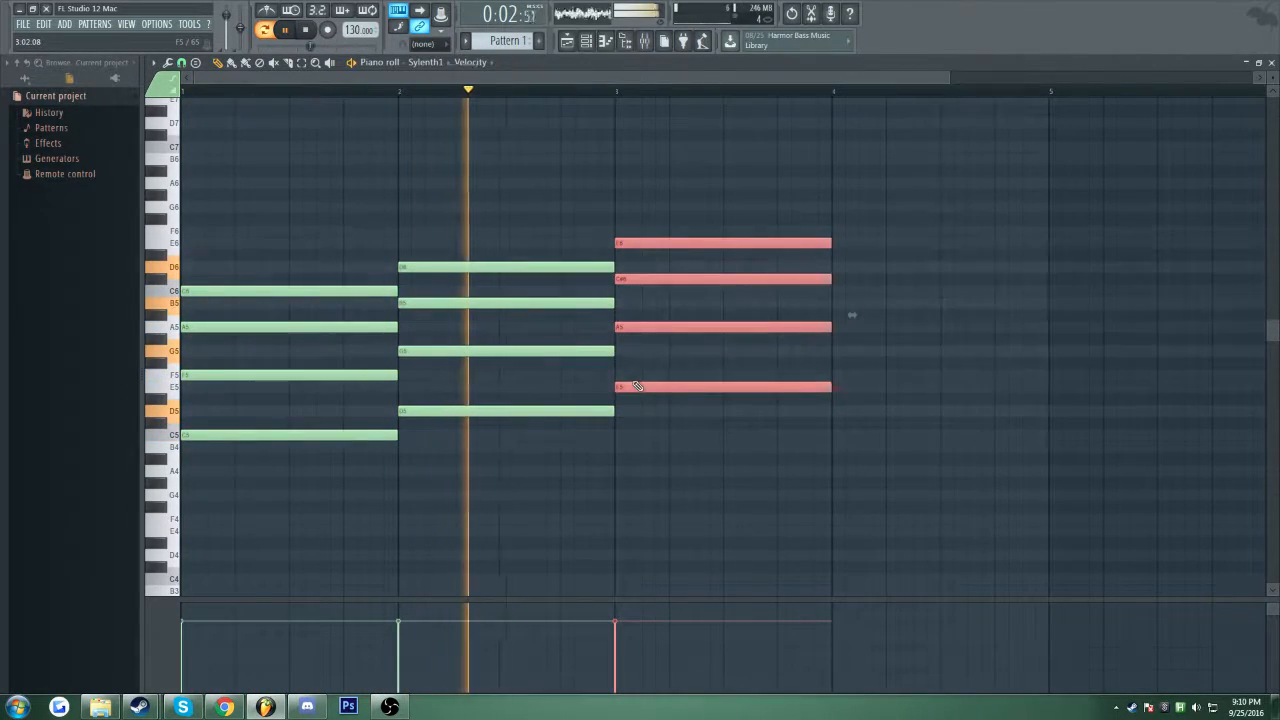
key("ctrl+b")
left_click_drag(848, 388, 848, 412)
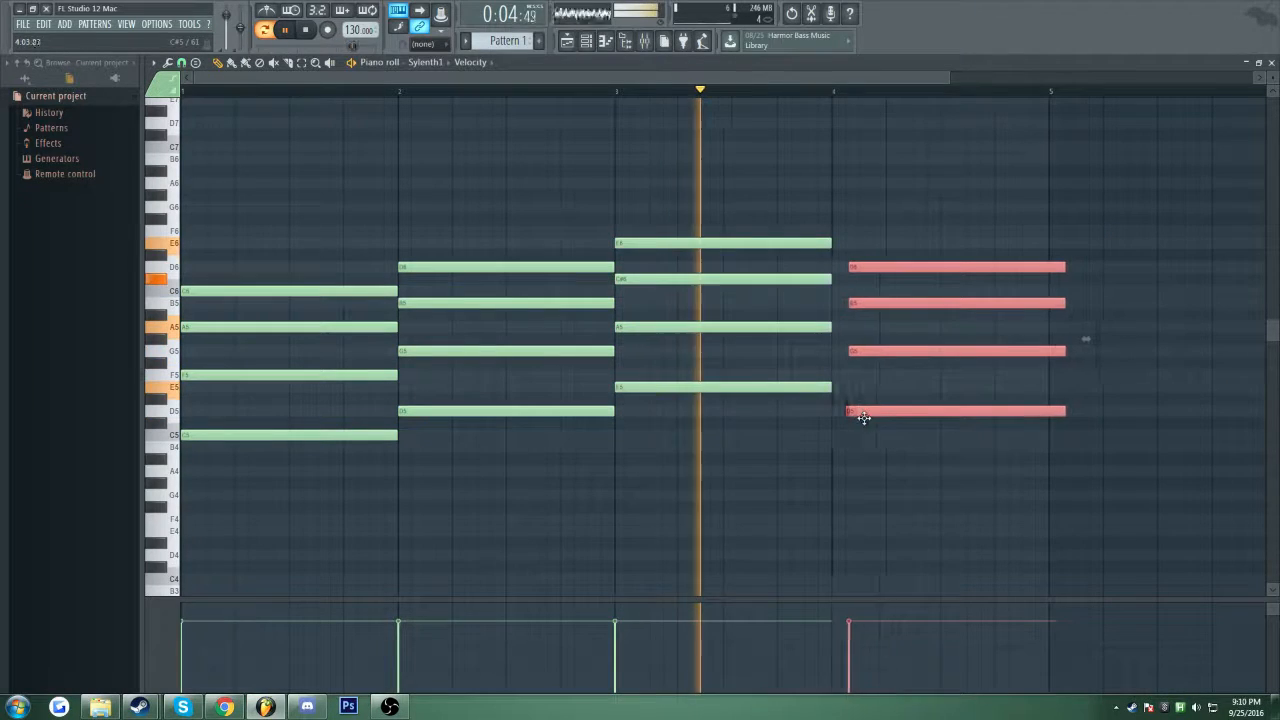
left_click(866, 466)
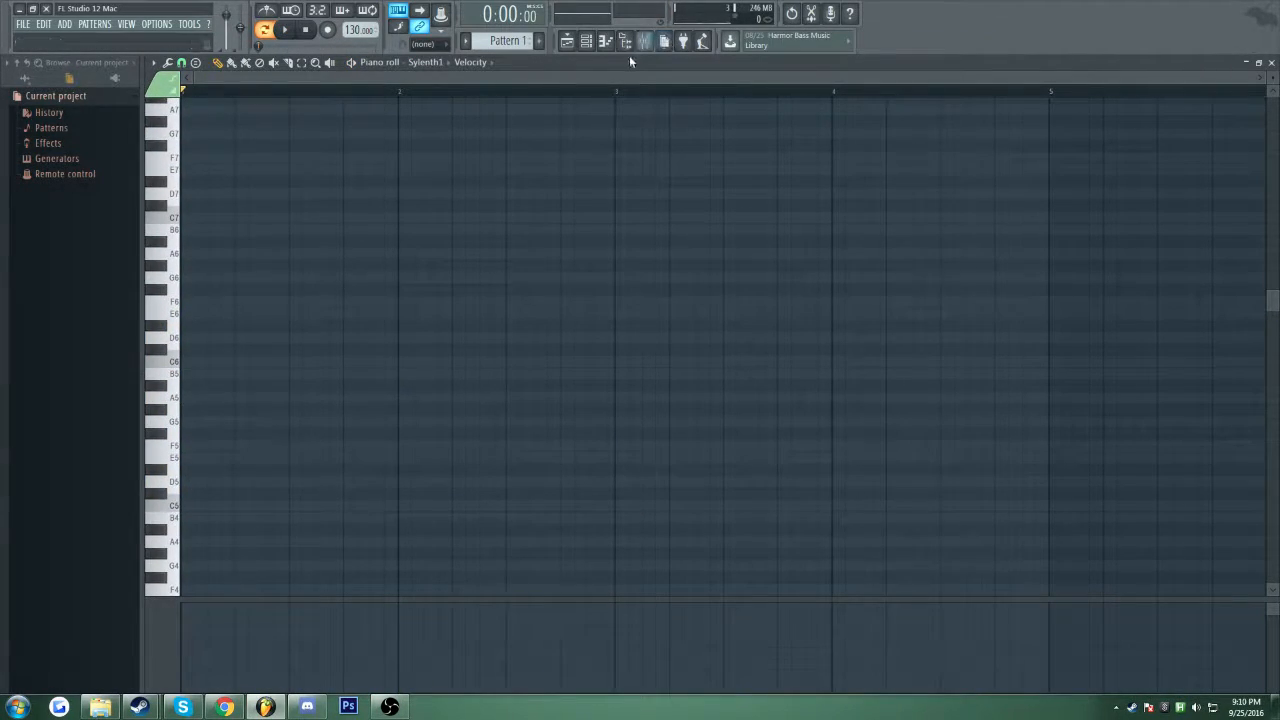
- Show the channel rack and switch to Open Broadcaster Software
left_click(590, 40)
left_click(390, 707)
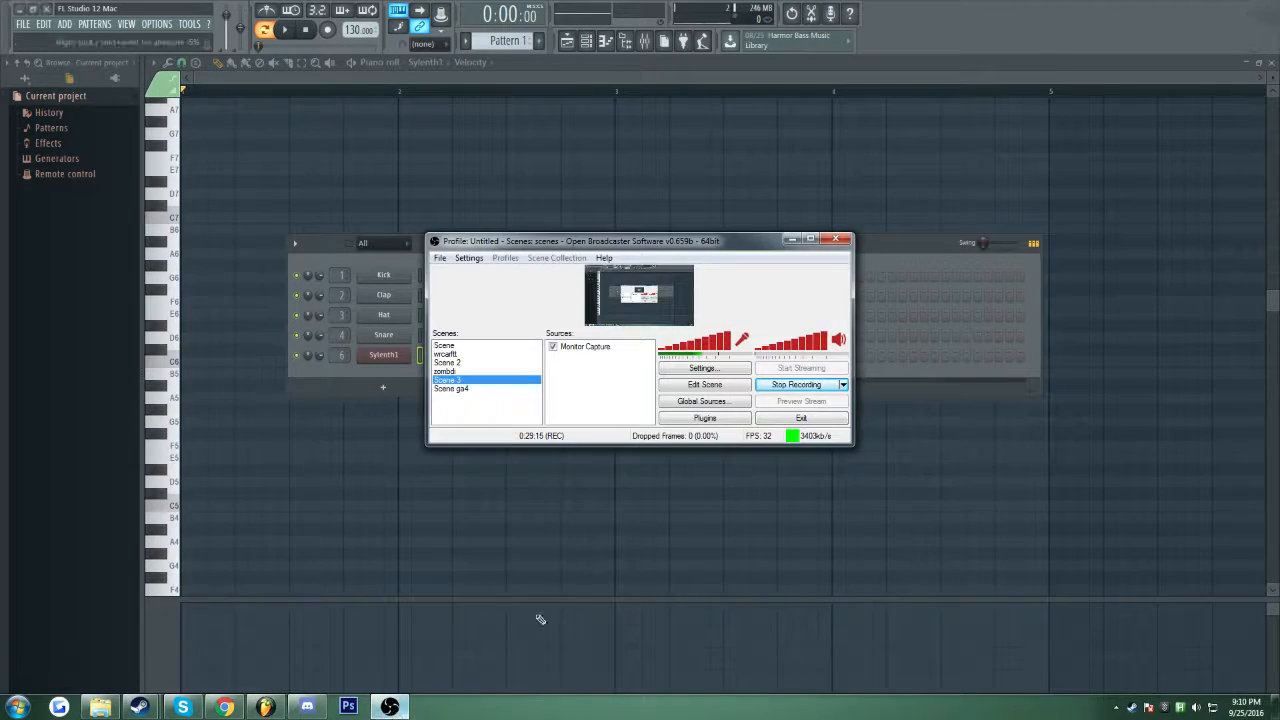